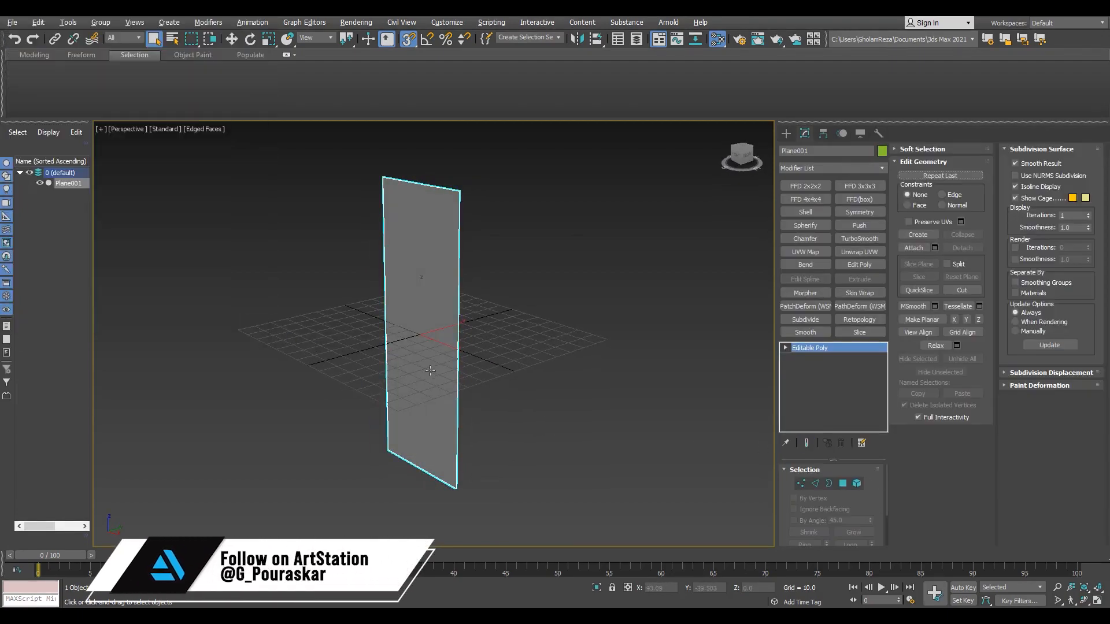
Step: Slant the vertical plane by moving its lower edge forward, and return to object level
key(s)
drag(446, 420, 289, 466)
scroll(394, 331, down, 3)
alt+middle_drag(394, 331, 404, 353)
scroll(403, 353, up, 3)
click(808, 348)
Step: Center the plane's pivot on the object and scale the plane along X to about 162 percent
key(r)
drag(484, 286, 520, 306)
key(ctrl+z)
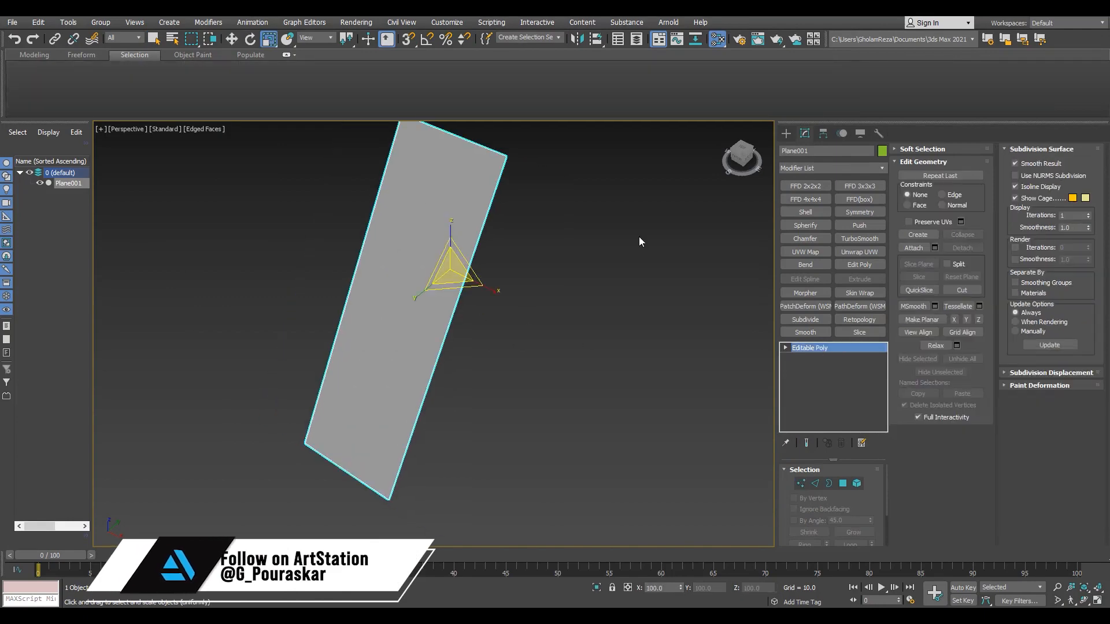
click(823, 134)
click(820, 214)
click(820, 274)
click(819, 213)
drag(432, 335, 458, 349)
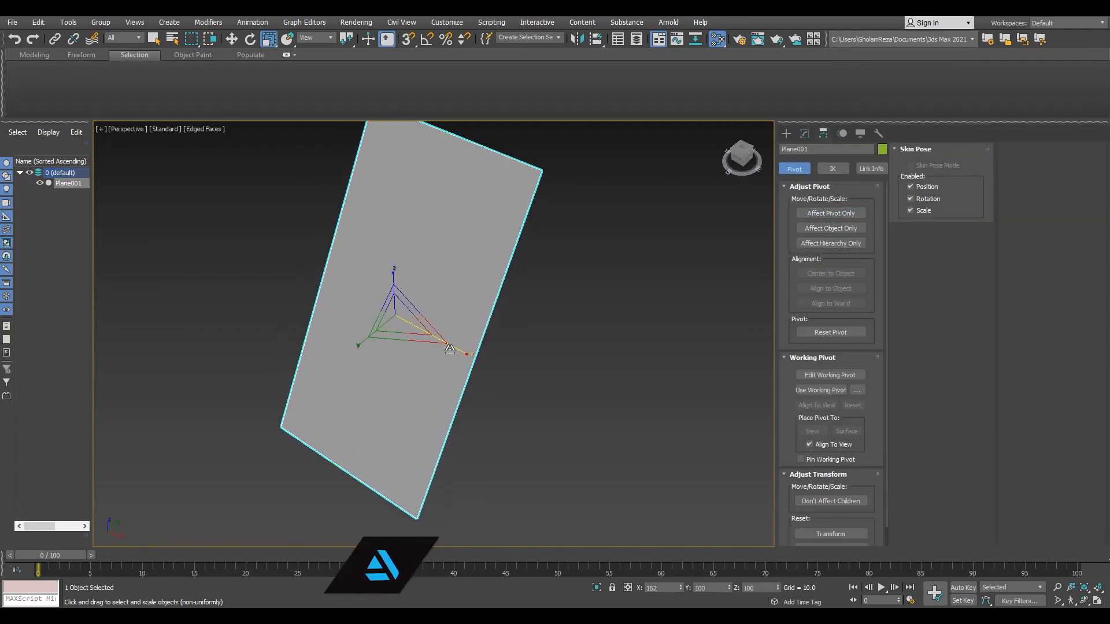
Step: Add a crosswise edge across the plane's middle and move it outward along its local axis to bend the plane
alt+middle_drag(458, 349, 435, 335)
key(2)
click(458, 340)
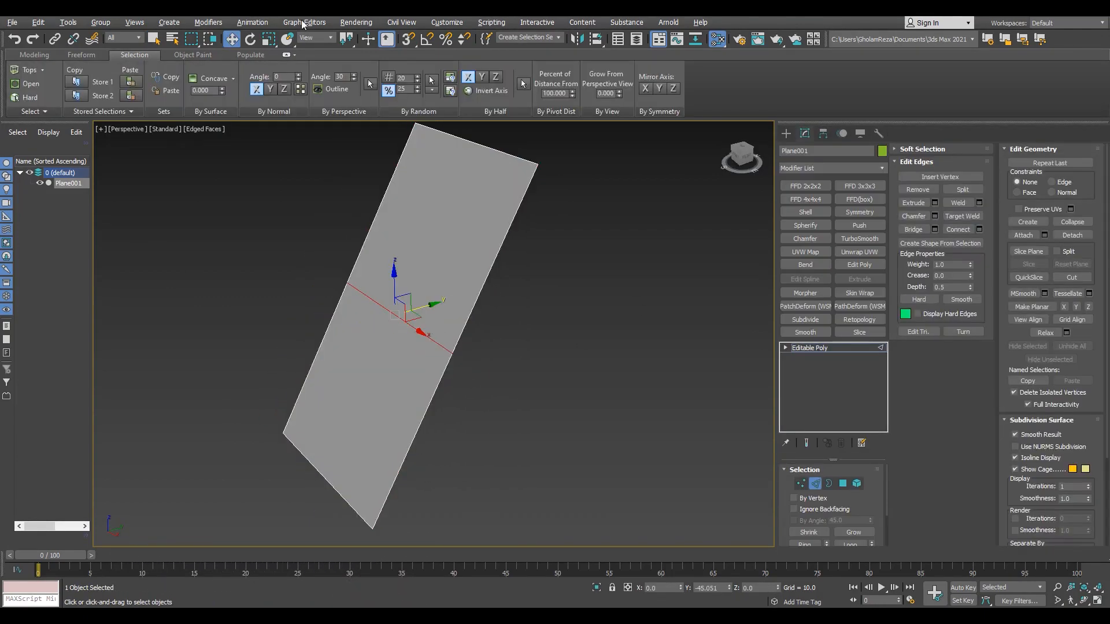
click(305, 78)
drag(364, 320, 283, 295)
Step: Try to add curved crosswise edge loops above and below the bend with SwiftLoop
alt+middle_drag(282, 295, 289, 263)
key(alt+c)
shift+click(333, 386)
scroll(334, 386, down, 4)
alt+middle_drag(334, 387, 372, 350)
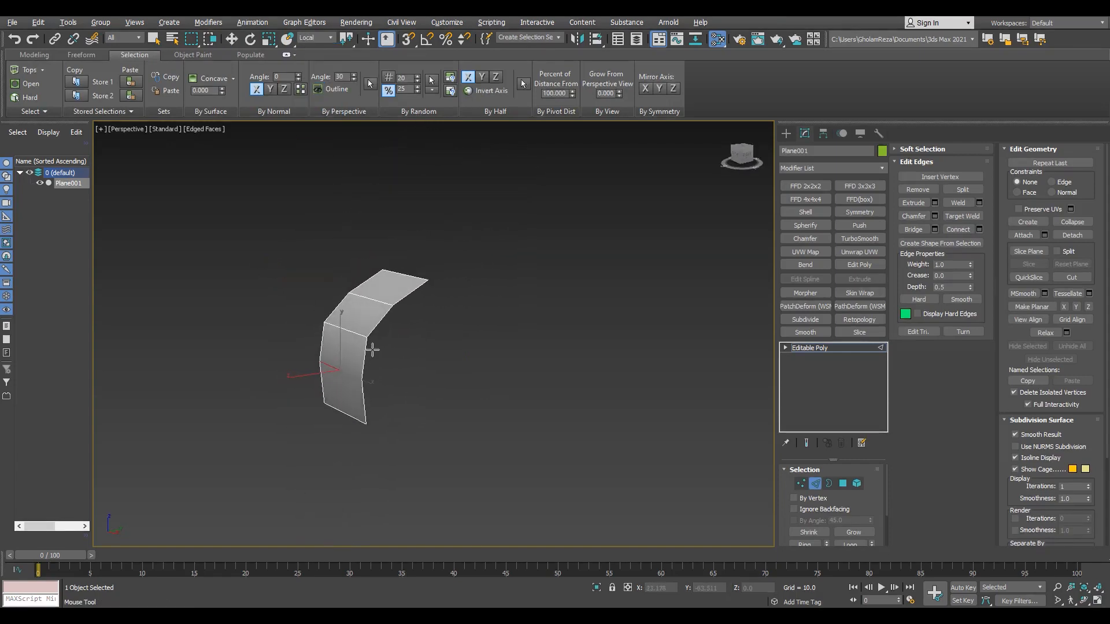
Step: Add curvature-following crosswise loops on both halves of the bent plane and connect two lengthwise loops spread toward the sides
scroll(345, 350, up, 2)
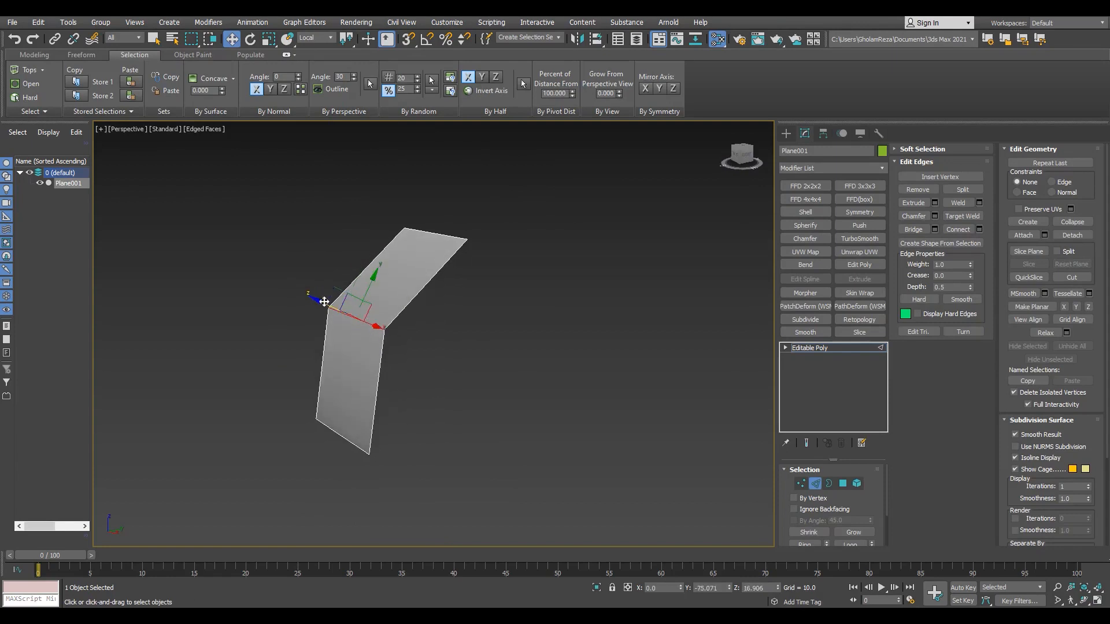
shift+click(372, 376)
right_click(372, 376)
mouse_move(372, 376)
alt+middle_down()
mouse_move(436, 337)
mouse_move(353, 318)
mouse_move(367, 337)
mouse_move(426, 339)
mouse_move(406, 332)
mouse_move(359, 384)
alt+middle_up()
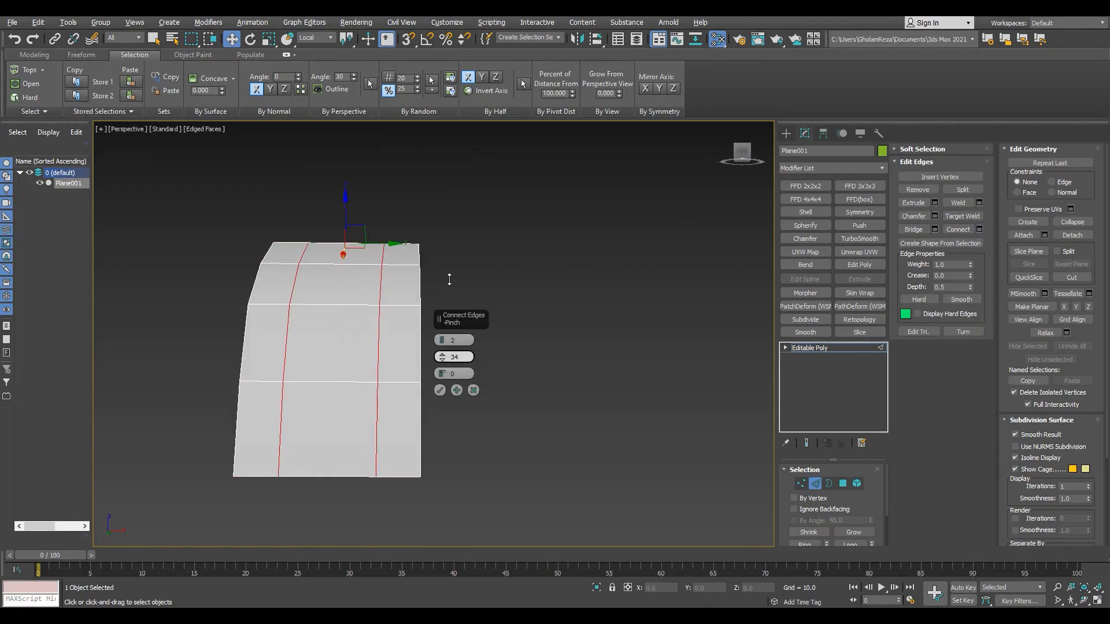
click(439, 391)
Step: Bevel the central lengthwise strip of polygons outward with tapered sides
key(4)
click(333, 425)
ctrl+click(359, 347)
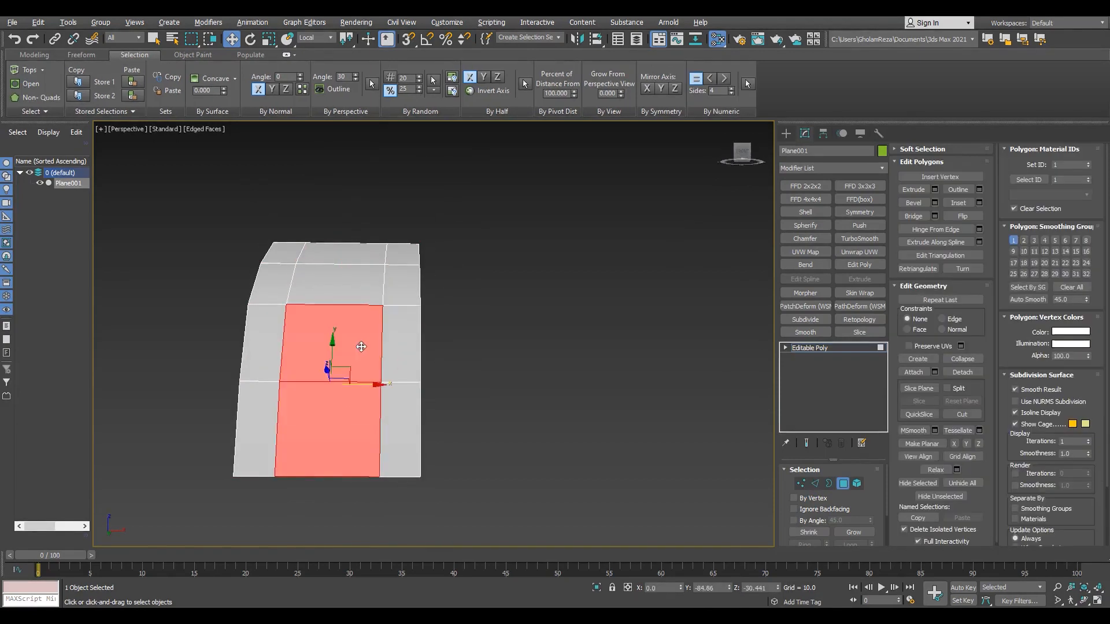
ctrl+click(346, 283)
alt+middle_drag(346, 277, 307, 347)
scroll(316, 324, up, 3)
drag(442, 357, 442, 327)
scroll(316, 342, down, 3)
alt+middle_drag(316, 343, 321, 416)
click(440, 391)
Step: In the Left view, move the raised strip's top outer vertices directly above the inner ones so the upper end is vertical
alt+middle_drag(374, 292, 351, 349)
click(352, 349)
key(alt+w)
middle_click(267, 435)
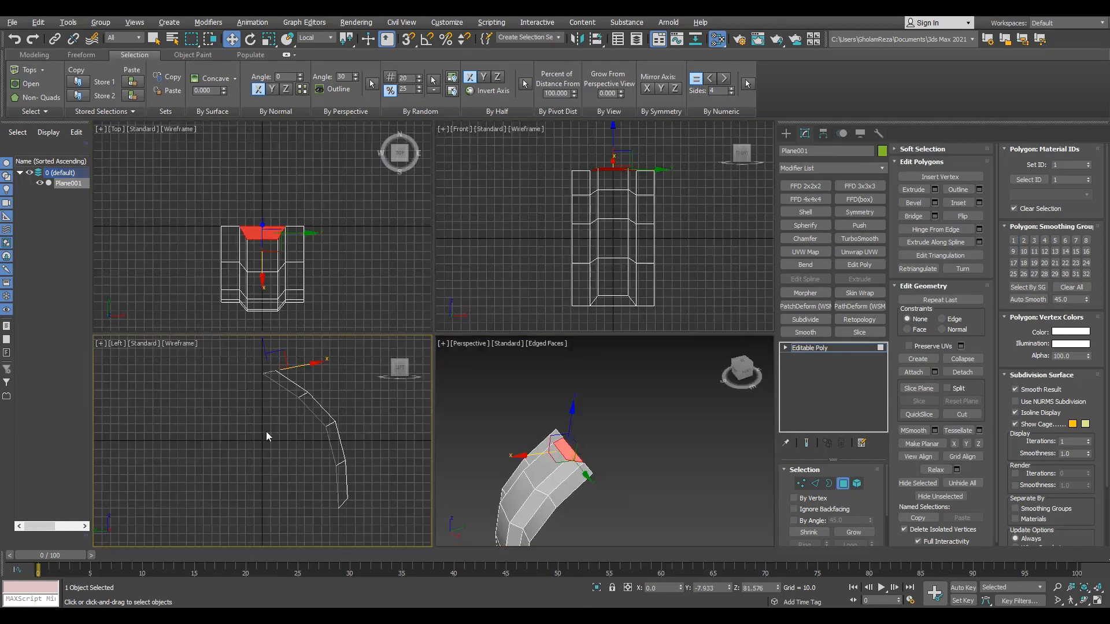
key(alt+w)
scroll(456, 213, up, 6)
key(1)
drag(462, 161, 564, 258)
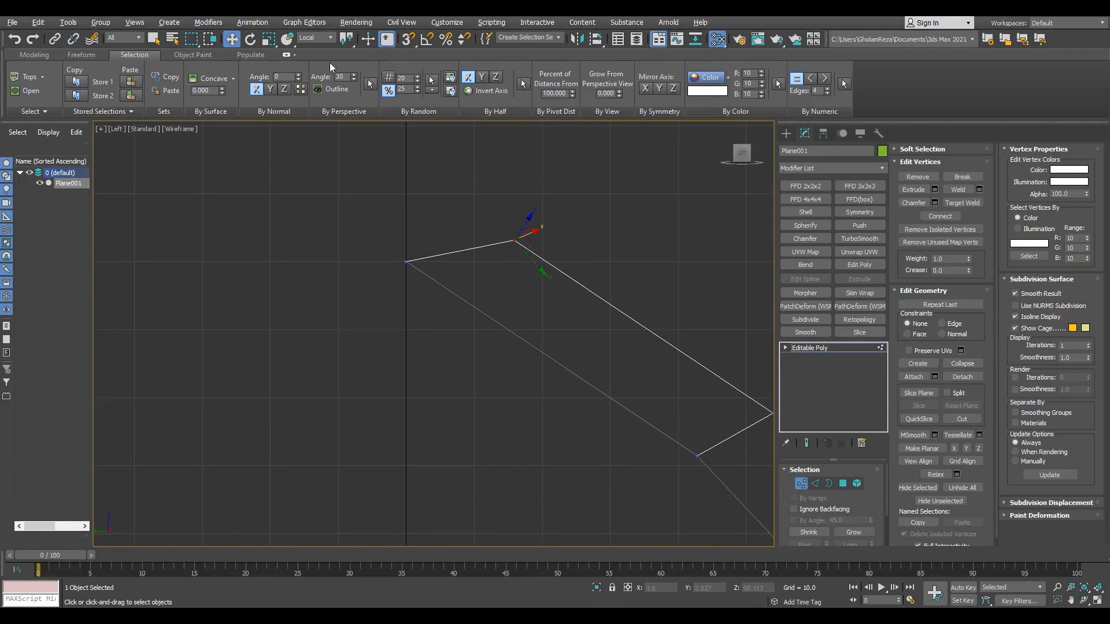
drag(424, 144, 423, 144)
scroll(423, 144, down, 3)
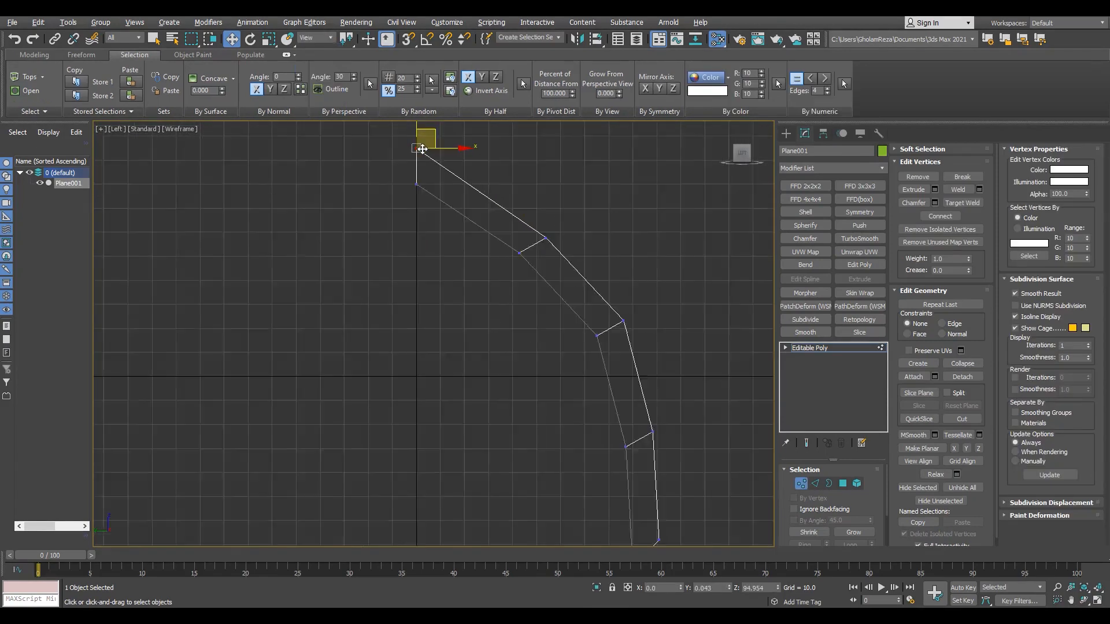
Step: Move the raised strip's lowest outer vertices level with the inner ones so the lower end is horizontal
middle_drag(642, 479, 558, 336)
scroll(576, 393, up, 1)
click(577, 399)
drag(611, 443, 610, 443)
scroll(611, 443, down, 3)
middle_drag(611, 444, 646, 514)
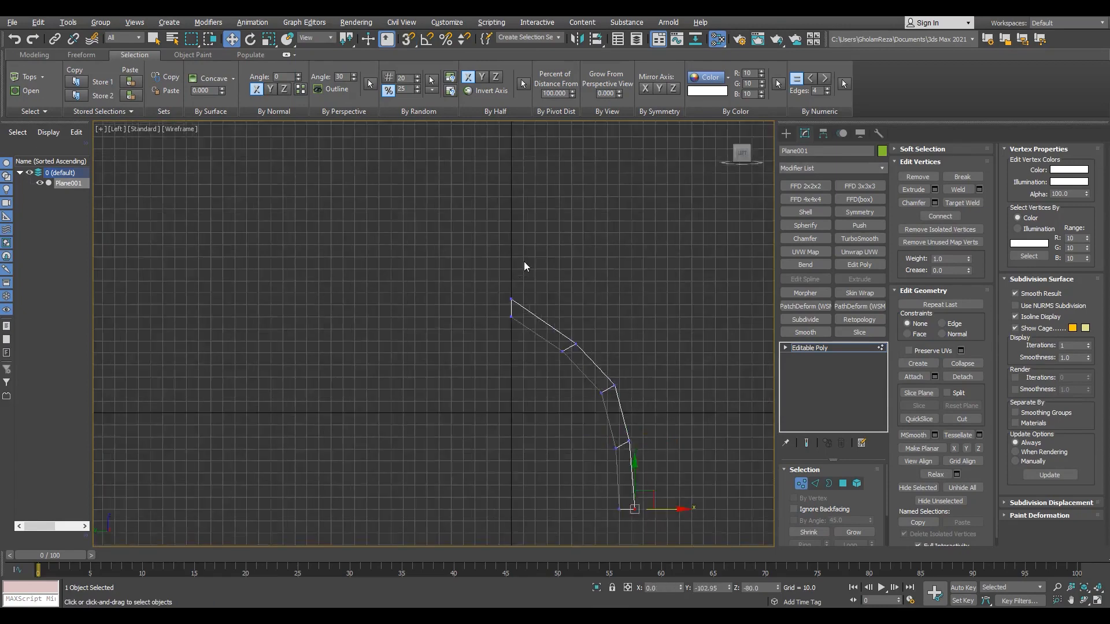
Step: Rotate the vertex pairs of the intermediate rows so their cross edges follow the curve evenly between both ends
drag(525, 265, 595, 370)
scroll(595, 331, up, 2)
middle_drag(595, 331, 566, 259)
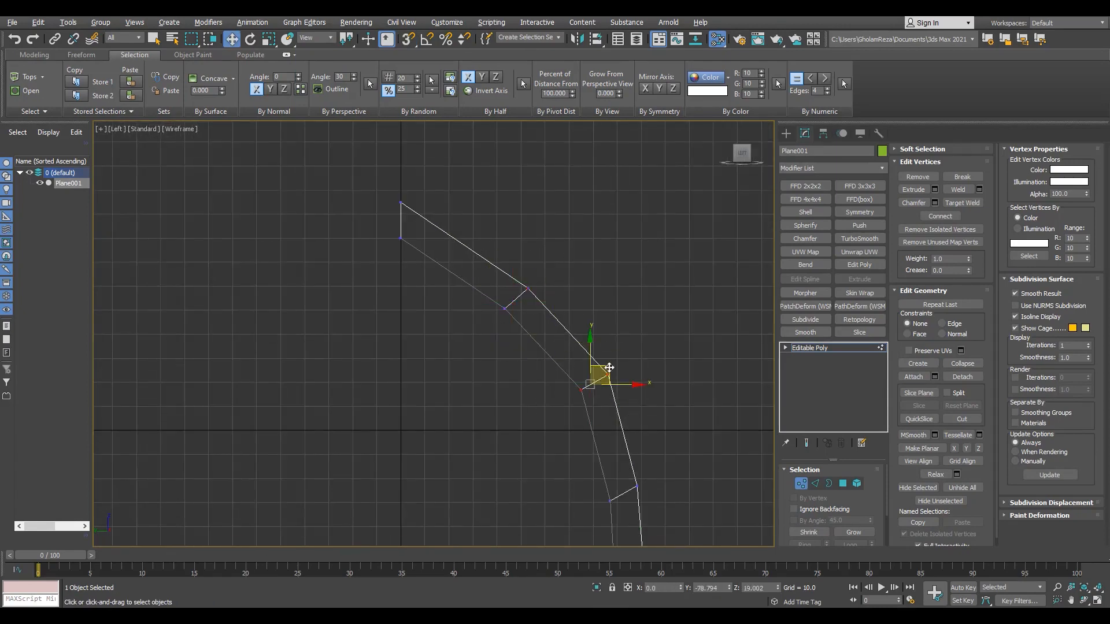
middle_drag(601, 371, 563, 207)
drag(543, 303, 621, 358)
scroll(591, 312, up, 2)
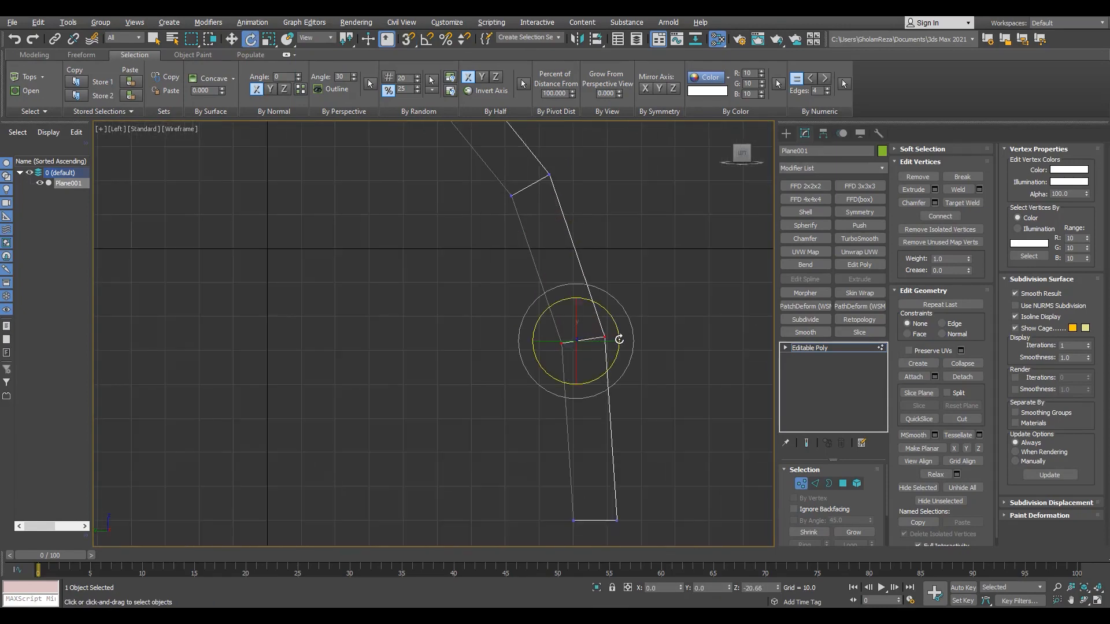
Step: Extend both outer side edge loops of the curved panel straight backward to form side walls
key(p)
scroll(458, 335, down, 5)
alt+middle_drag(457, 333, 497, 314)
key(2)
double_click(449, 370)
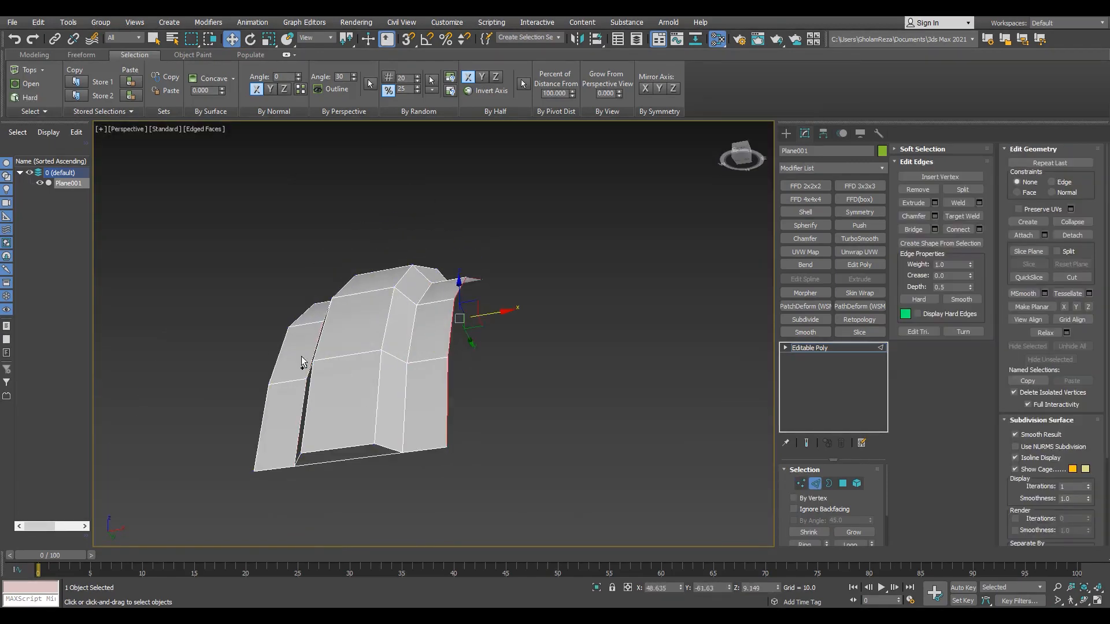
ctrl+double_click(277, 365)
alt+middle_drag(491, 376, 427, 323)
Step: Delete the polygons capping the end of the raised central strip
alt+middle_drag(499, 293, 514, 314)
scroll(532, 274, up, 2)
key(4)
click(529, 320)
click(520, 309)
key(Delete)
Step: Connect the raised strip's crosswise edges with a lengthwise loop along the model's center
key(2)
click(513, 300)
click(439, 391)
scroll(437, 391, down, 4)
alt+middle_drag(437, 391, 347, 352)
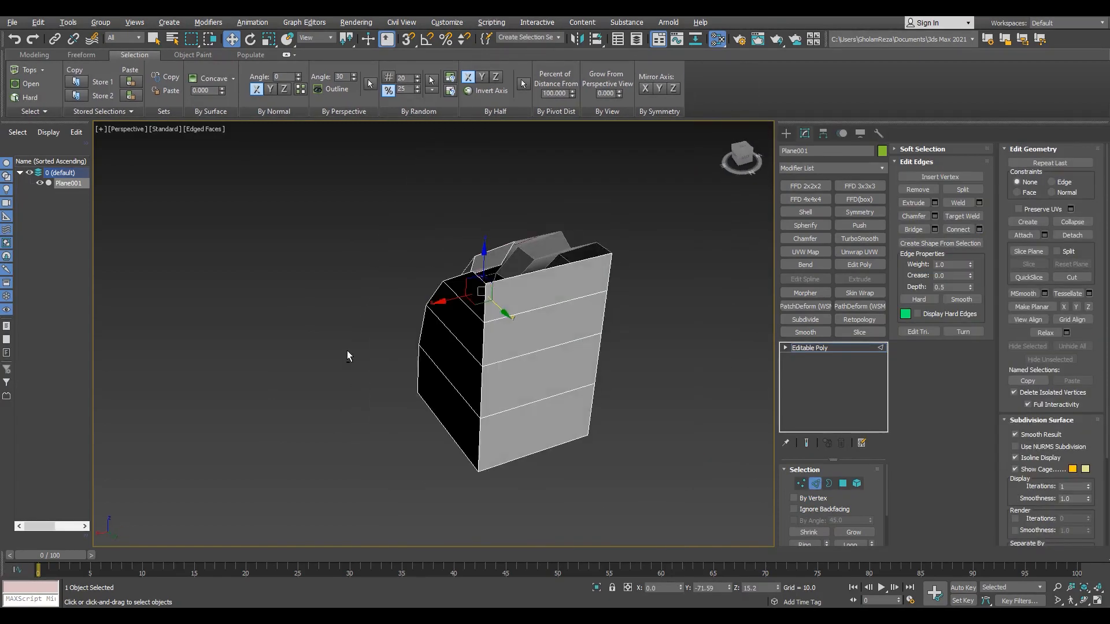
Step: Bridge the rear panel's top edge to the top edge of the side section
alt+middle_drag(549, 269, 546, 329)
scroll(490, 331, up, 5)
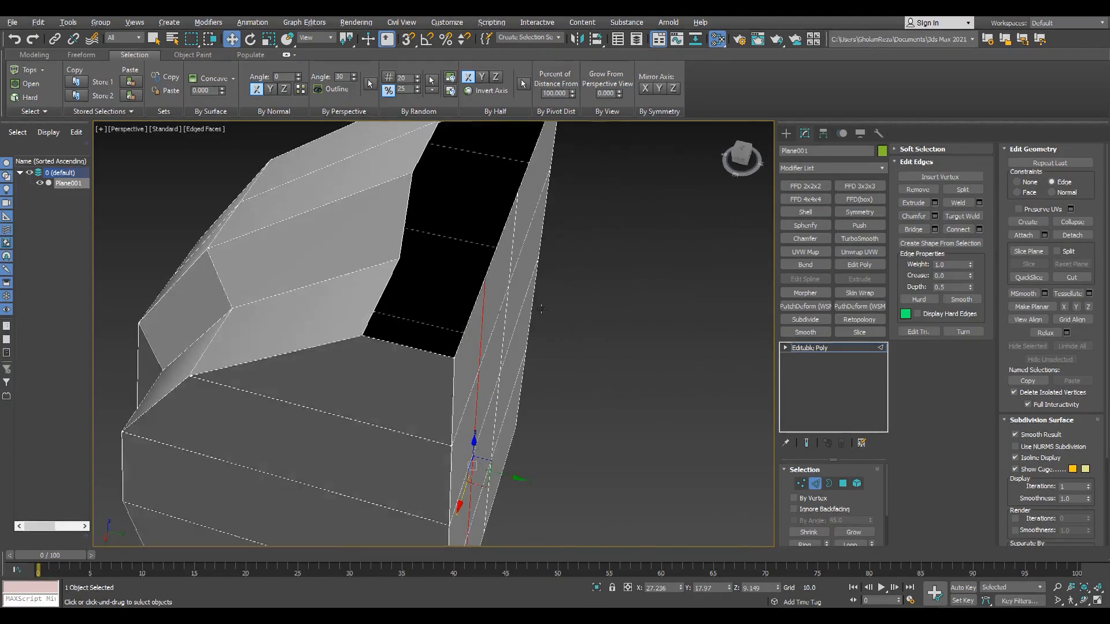
click(470, 321)
ctrl+click(384, 296)
click(913, 230)
scroll(532, 263, down, 4)
Step: Delete the opposite half of the model as an element, keeping only one side
alt+middle_drag(508, 263, 560, 298)
right_click(561, 247)
click(533, 304)
key(5)
click(587, 309)
key(Delete)
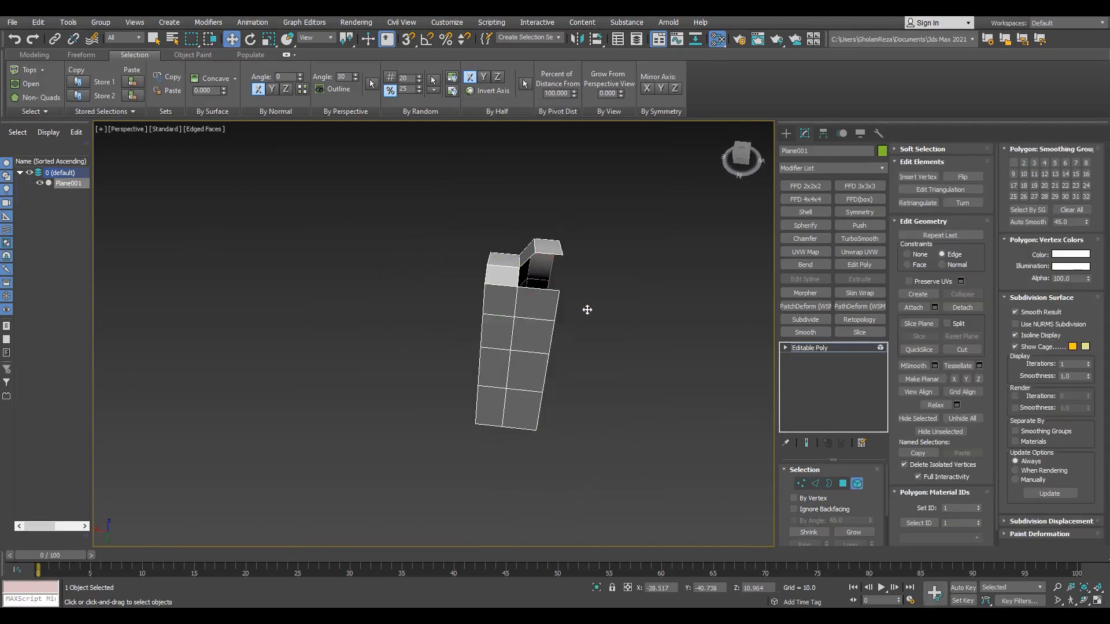
Step: Bridge the raised strip's top edge to the rear panel and cap the remaining triangular opening
key(2)
click(514, 229)
alt+middle_drag(462, 307, 585, 239)
click(518, 351)
click(913, 229)
key(3)
click(489, 279)
key(alt+p)
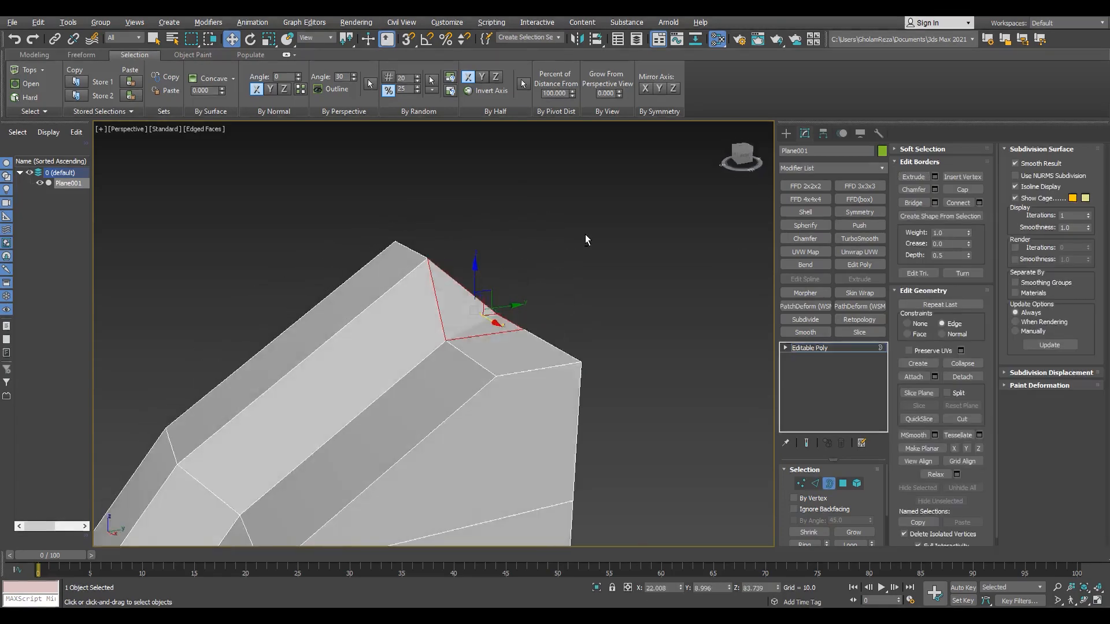
key(alt+w)
click(296, 282)
key(alt+w)
key(alt+w)
click(627, 433)
key(alt+w)
Step: Chamfer the outer side corner edge loop with 2 segments and an amount of about 9.3
mouse_move(488, 378)
alt+middle_down()
mouse_move(482, 340)
mouse_move(498, 342)
mouse_move(483, 278)
mouse_move(520, 234)
mouse_move(513, 254)
alt+middle_up()
scroll(497, 341, down, 5)
key(2)
double_click(484, 278)
scroll(513, 254, up, 3)
drag(443, 358, 444, 321)
alt+middle_drag(501, 216, 443, 254)
scroll(468, 270, up, 2)
scroll(444, 254, down, 4)
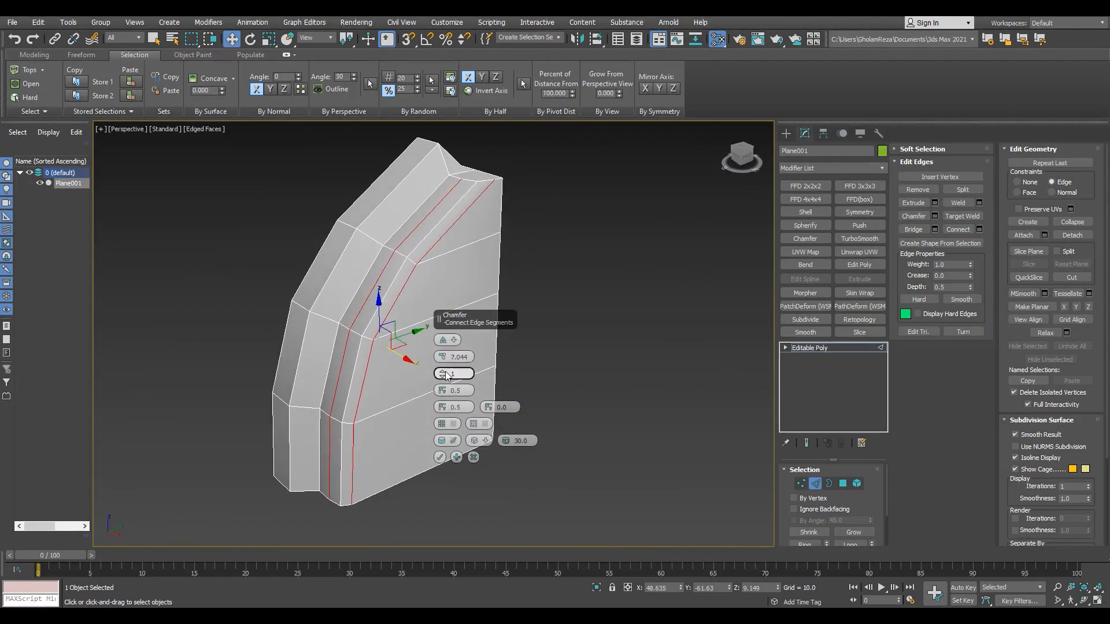
drag(442, 356, 443, 344)
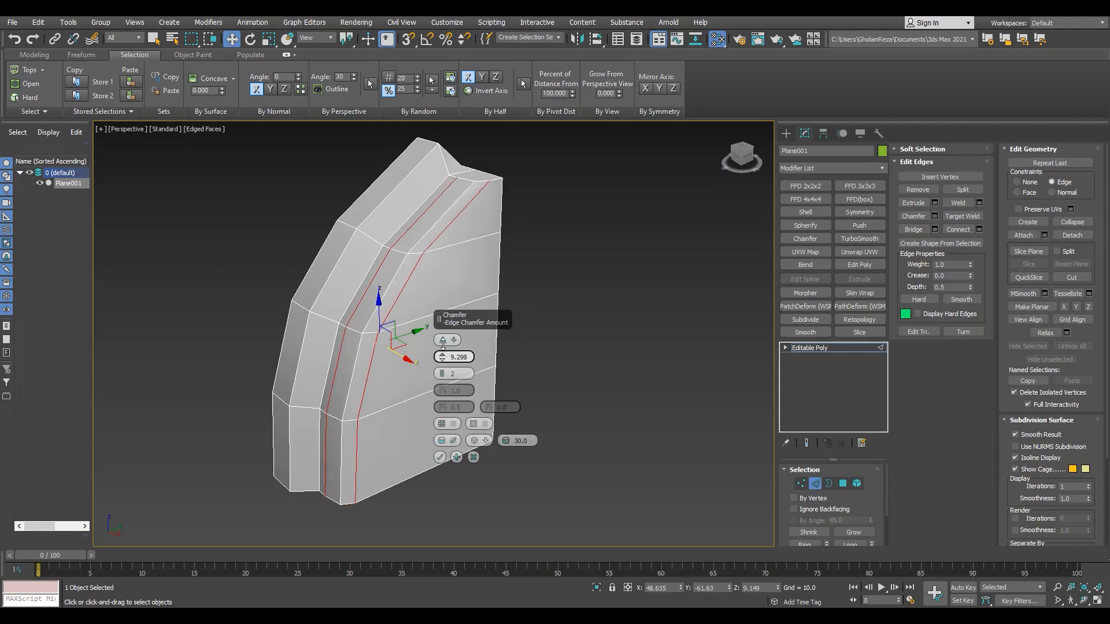
click(439, 456)
Step: Widen the raised strip by moving its center-side vertices about 18 units along negative X
mouse_move(440, 457)
alt+middle_down()
mouse_move(509, 191)
mouse_move(570, 235)
mouse_move(508, 297)
mouse_move(491, 355)
mouse_move(490, 264)
mouse_move(447, 252)
mouse_move(470, 276)
alt+middle_up()
key(4)
click(519, 176)
scroll(471, 274, down, 4)
key(1)
drag(397, 191, 450, 438)
scroll(439, 277, up, 2)
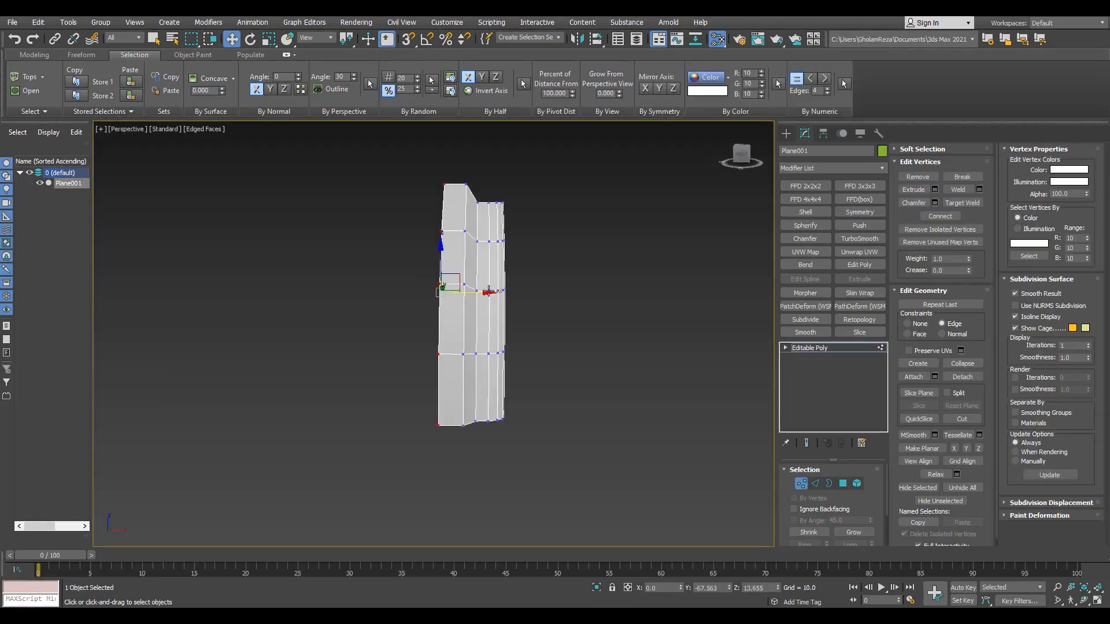
drag(480, 295, 456, 295)
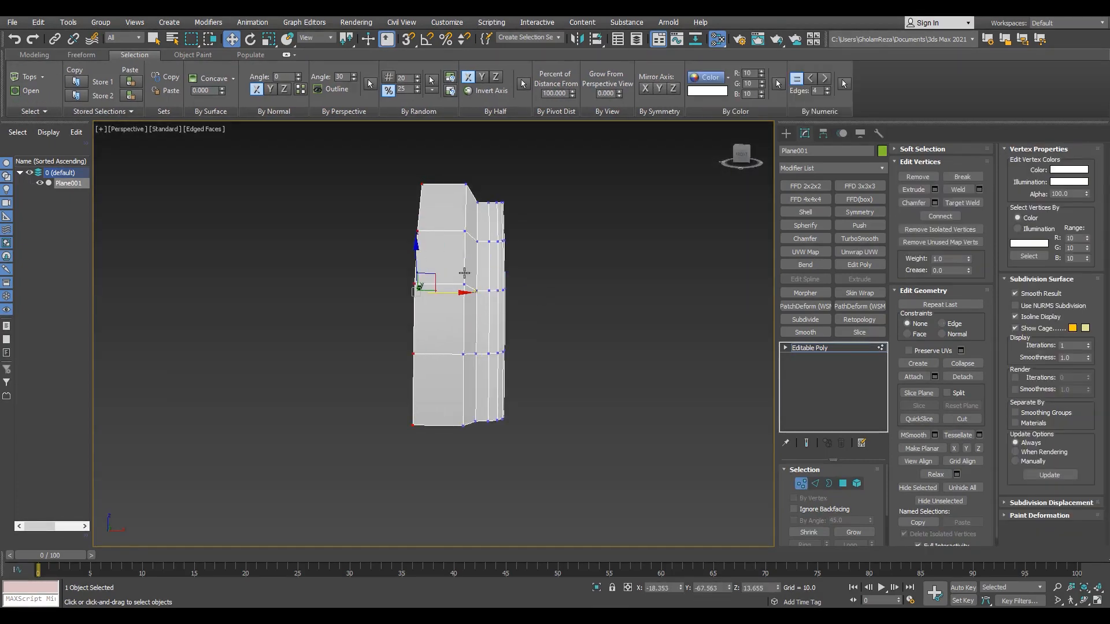
Step: Slide the raised strip's outer edge loop toward the center to widen the sloped side beside it
scroll(462, 272, up, 3)
mouse_move(463, 273)
alt+middle_down()
mouse_move(445, 277)
mouse_move(466, 258)
alt+middle_up()
key(2)
double_click(469, 256)
drag(511, 307, 481, 307)
alt+middle_drag(481, 308, 442, 309)
scroll(443, 309, down, 3)
click(512, 293)
scroll(513, 292, up, 5)
scroll(426, 339, down, 3)
alt+middle_drag(513, 292, 440, 336)
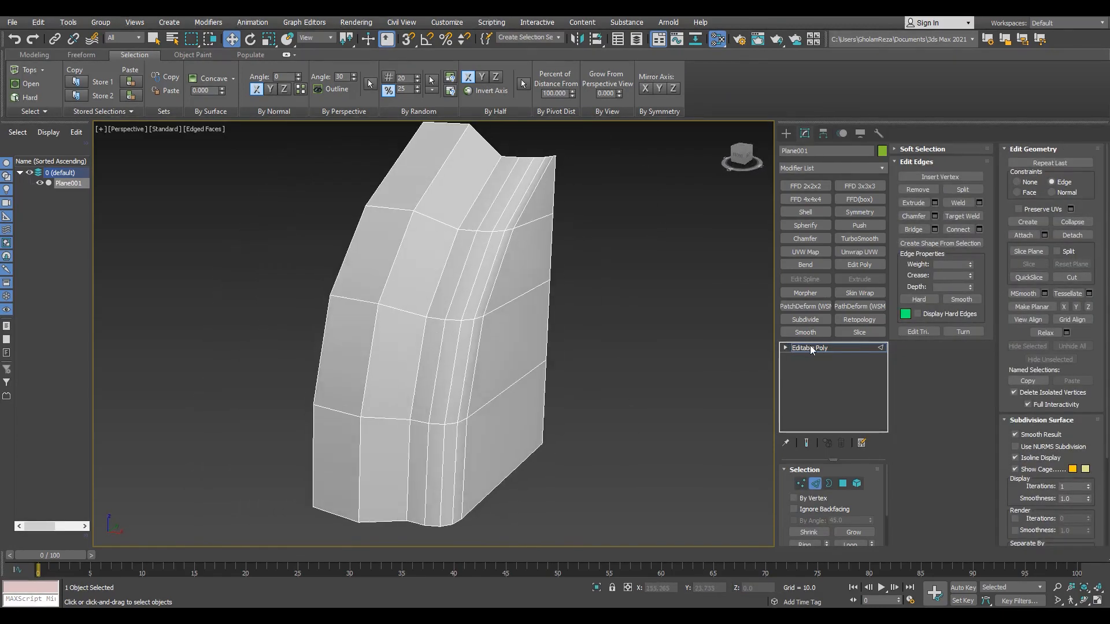
Step: Select all polygons of the half model and apply Auto Smooth to them
key(4)
key(ctrl+a)
click(1028, 300)
alt+middle_drag(557, 294, 491, 296)
click(643, 236)
key(2)
double_click(626, 228)
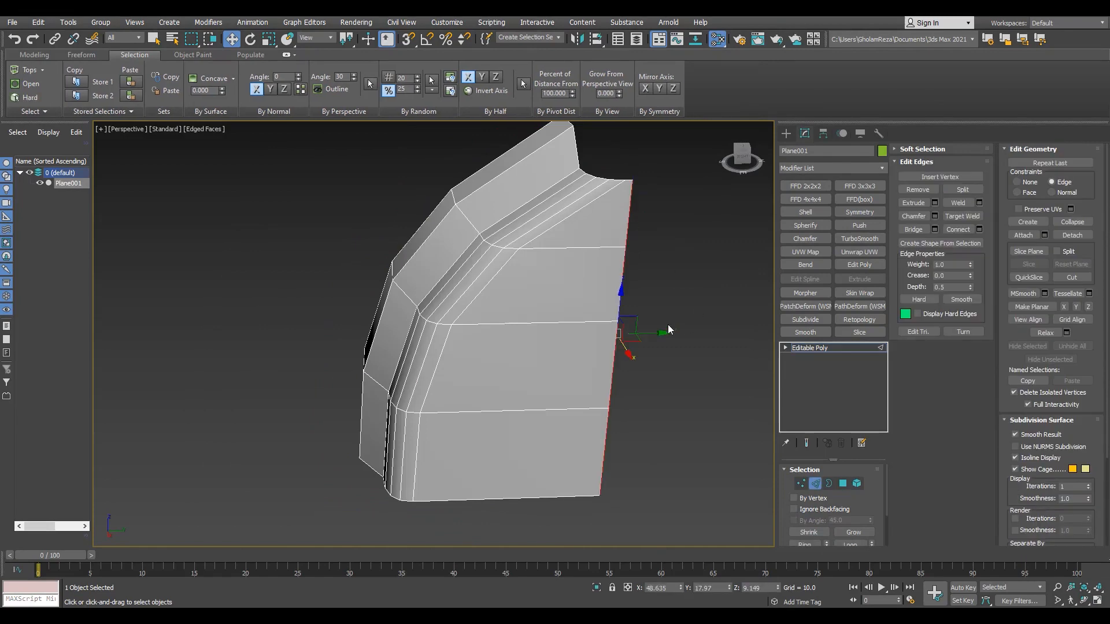
key(s)
scroll(637, 177, up, 4)
key(1)
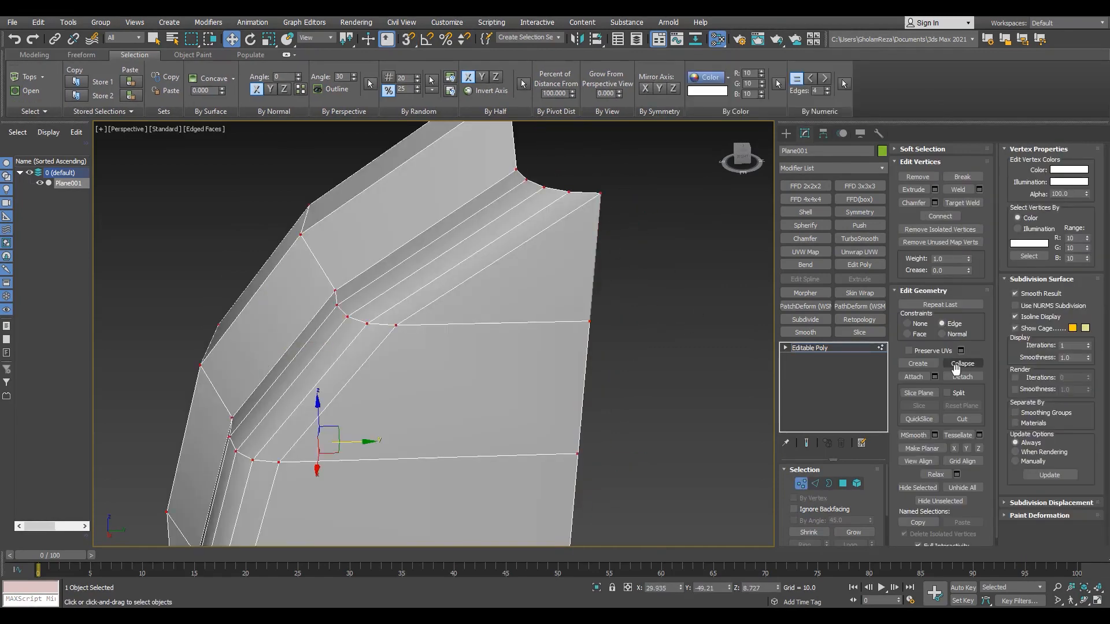
Step: Auto-smooth the sloped side strip and the front strip as separate polygon loops, and turn off the edged-faces display
scroll(554, 254, down, 4)
alt+middle_drag(323, 342, 434, 341)
key(4)
click(467, 426)
shift+click(471, 370)
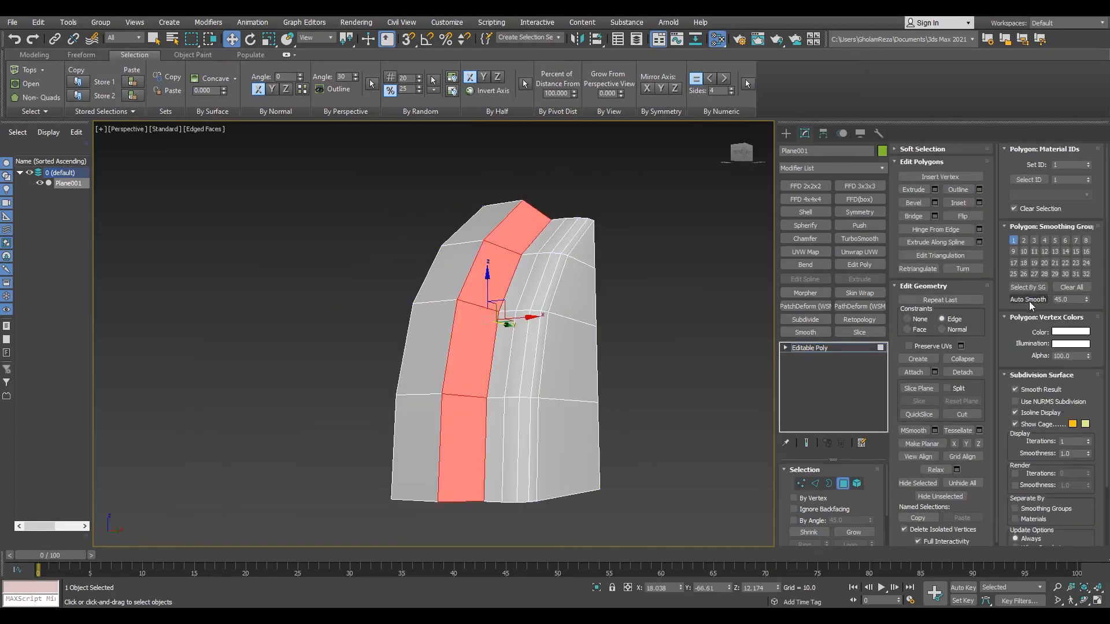
click(1029, 307)
click(420, 435)
shift+click(432, 365)
key(F4)
key(4)
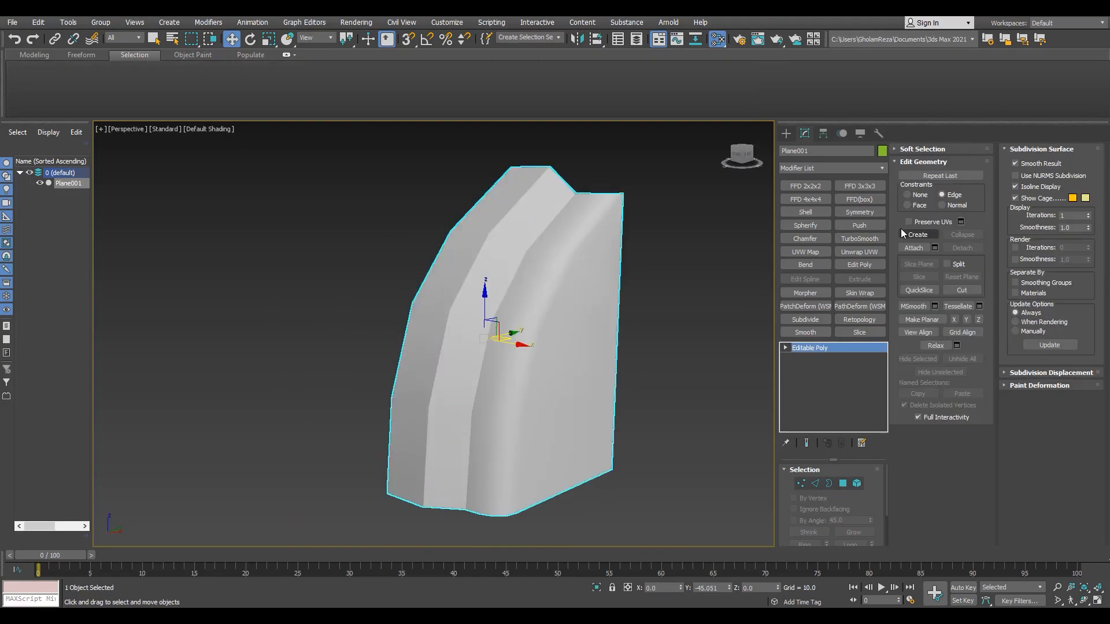
Step: Add a TurboSmooth modifier to the half model and separate its smoothing by Smoothing Groups
click(859, 238)
click(851, 521)
key(F4)
key(F4)
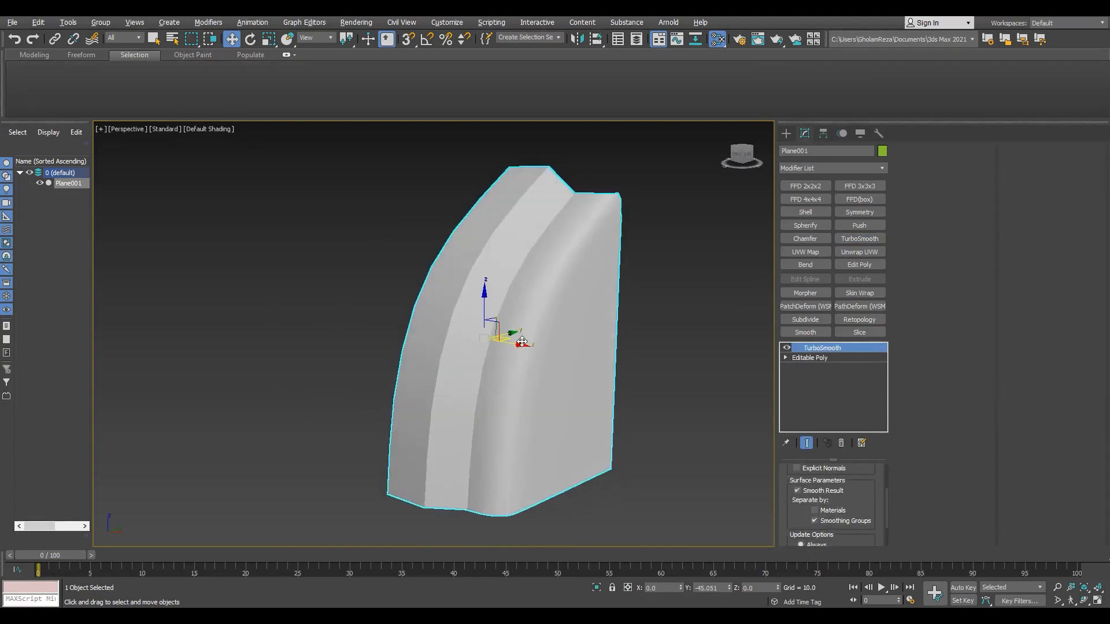
Step: Turn on the edged-faces display and set the TurboSmooth iterations to 2
mouse_move(405, 341)
alt+middle_down()
mouse_move(546, 234)
mouse_move(462, 300)
alt+middle_up()
key(F4)
scroll(869, 498, up, 3)
click(868, 476)
scroll(505, 313, down, 2)
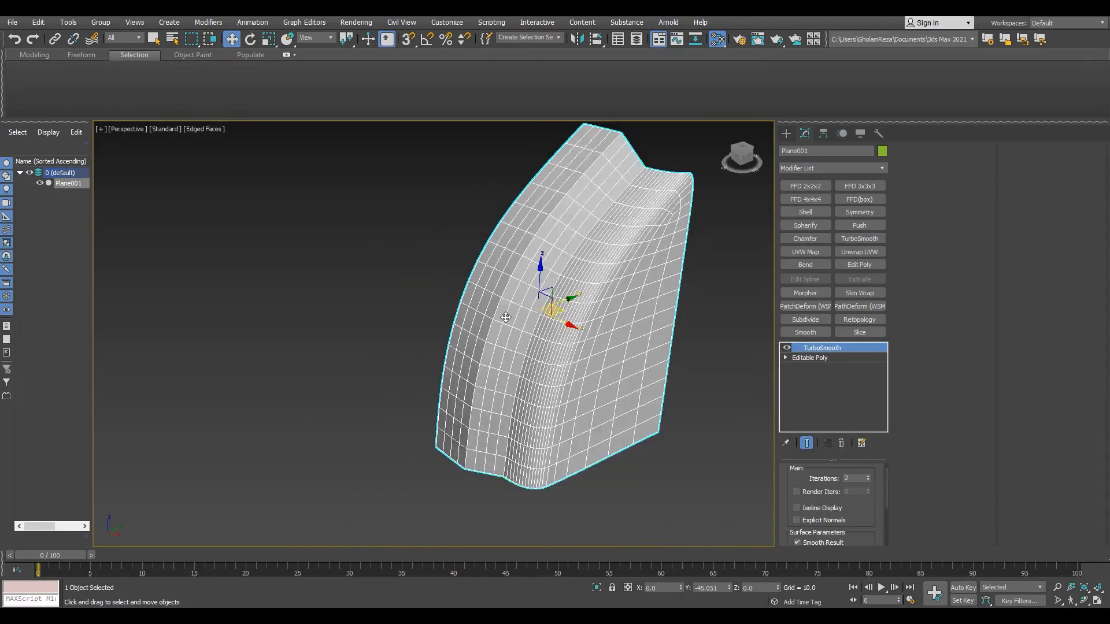
Step: Examine the smoothed half model with and without edged faces, and compare it with its base Editable Poly mesh
key(F4)
alt+middle_drag(582, 280, 614, 230)
key(F4)
scroll(616, 207, up, 3)
scroll(616, 219, down, 3)
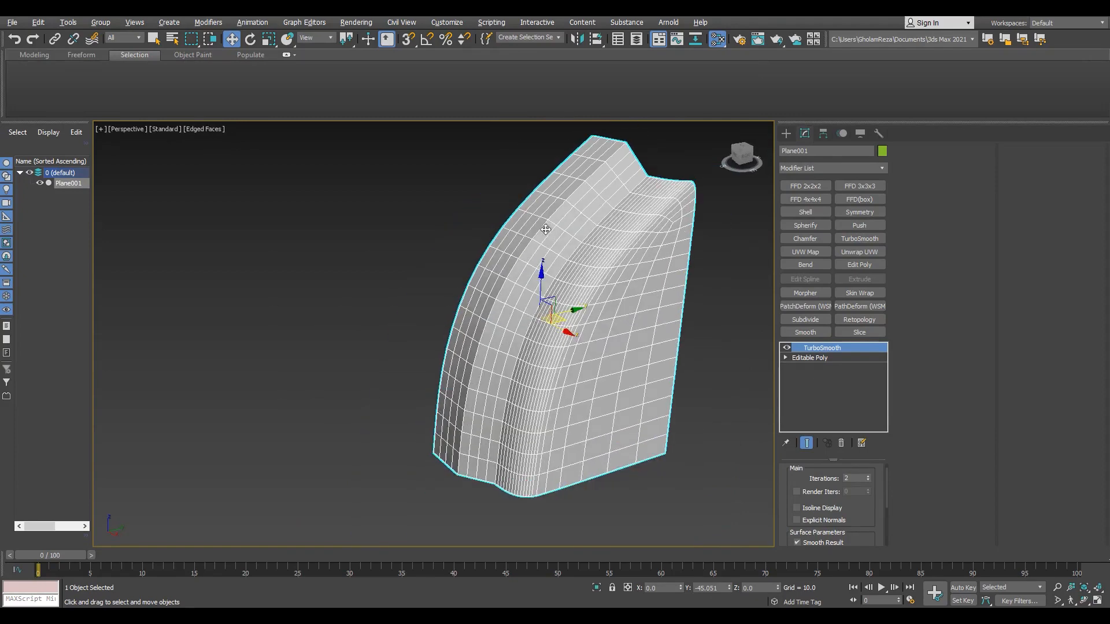
alt+middle_drag(545, 229, 601, 199)
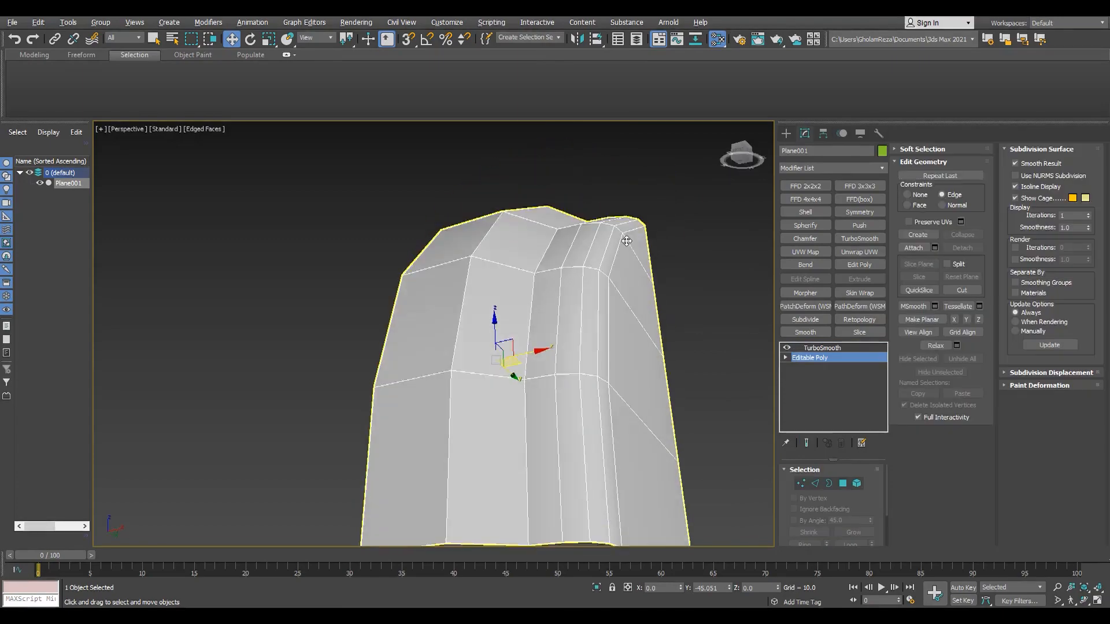
scroll(624, 283, up, 3)
click(822, 347)
scroll(501, 322, down, 5)
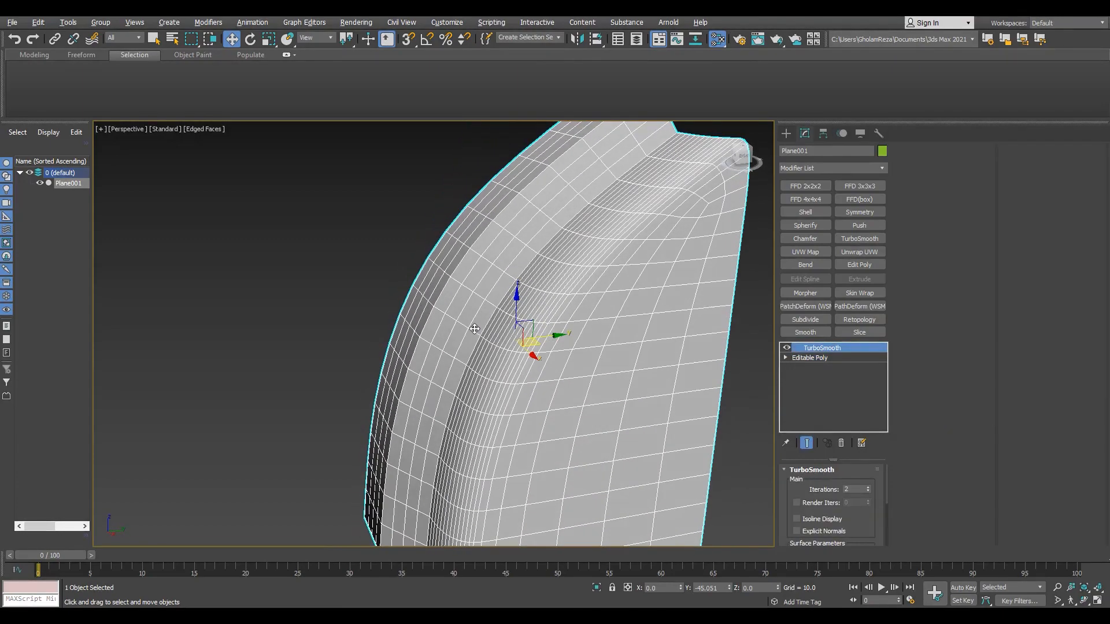
alt+middle_drag(480, 357, 528, 354)
scroll(528, 355, up, 2)
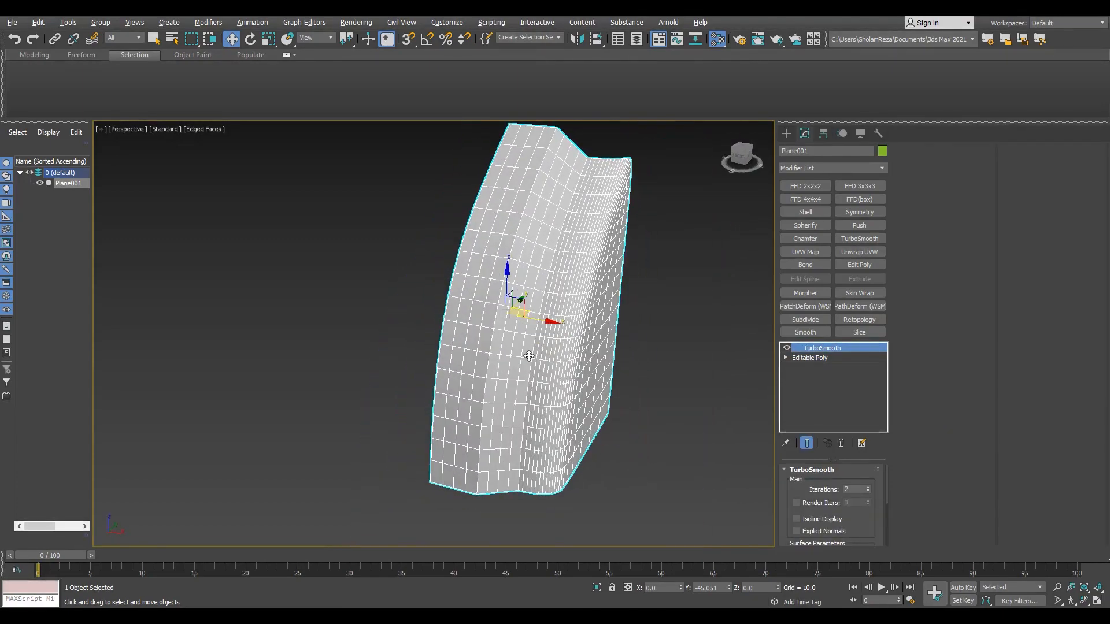
Step: Clone the smoothed half model, hide the original, and convert the copy to an Editable Poly
key(ctrl+v)
key(Return)
click(40, 183)
right_click(491, 347)
click(601, 483)
Step: Select an edge on the copy's center border and add a Symmetry modifier mirrored on X there, with edged faces turned off
key(2)
scroll(463, 254, up, 3)
click(459, 246)
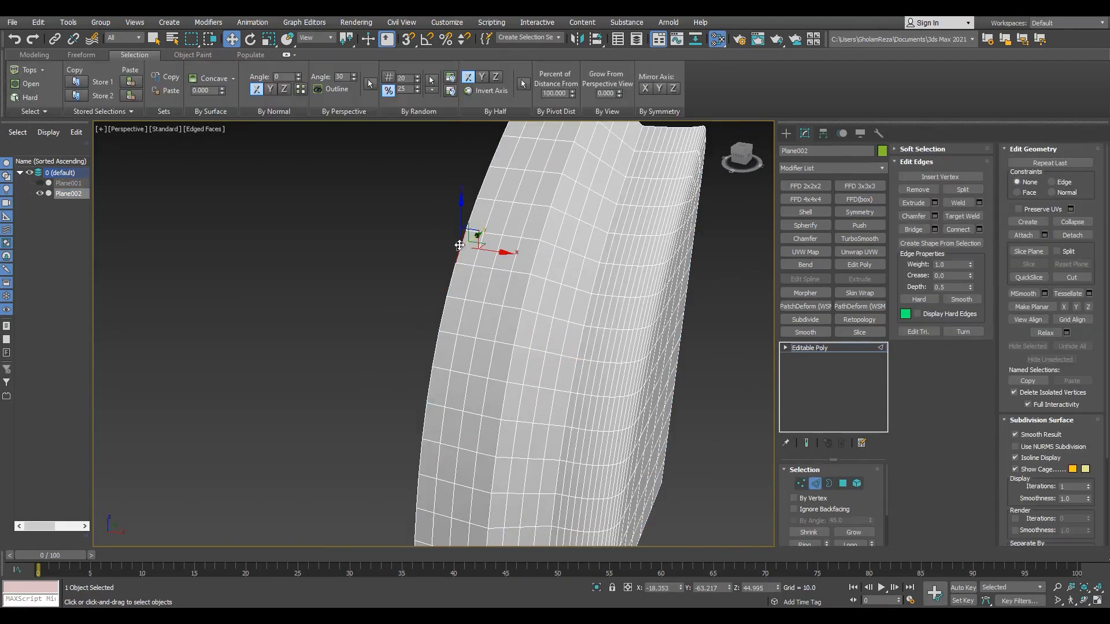
click(860, 212)
key(F4)
alt+middle_drag(495, 296, 470, 297)
scroll(470, 297, down, 3)
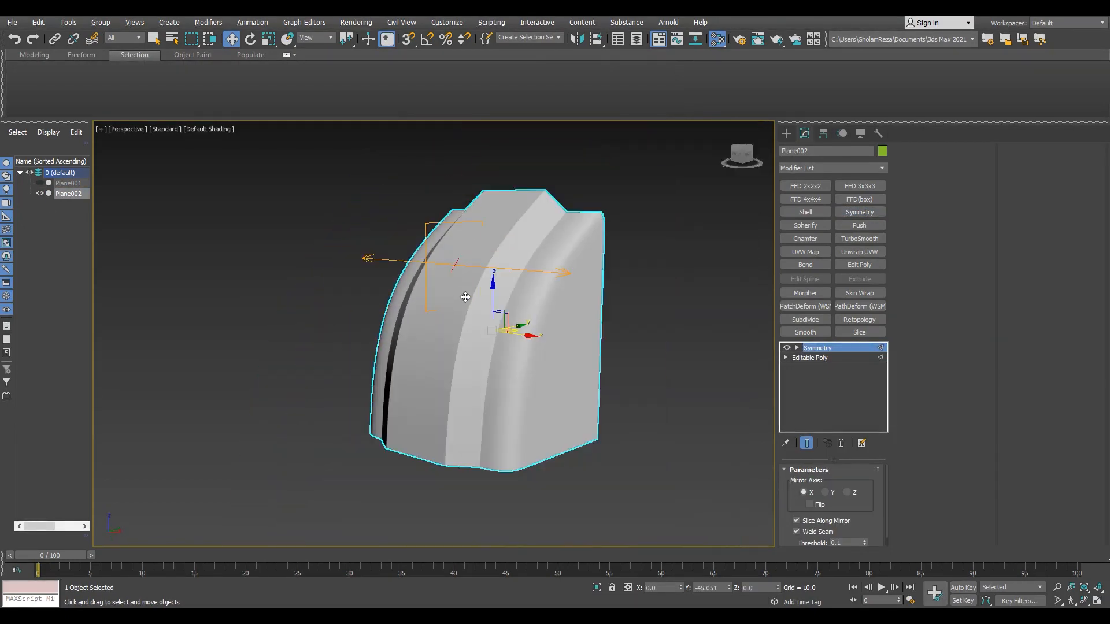
Step: Try to convert the mirrored copy to an Editable Poly
right_click(470, 297)
click(581, 433)
scroll(495, 346, up, 2)
scroll(465, 341, down, 2)
alt+middle_drag(494, 347, 414, 341)
click(598, 272)
key(F4)
scroll(505, 322, up, 2)
Step: In the Top view, center the copy's pivot on the object and move the copy to X 0
key(alt+w)
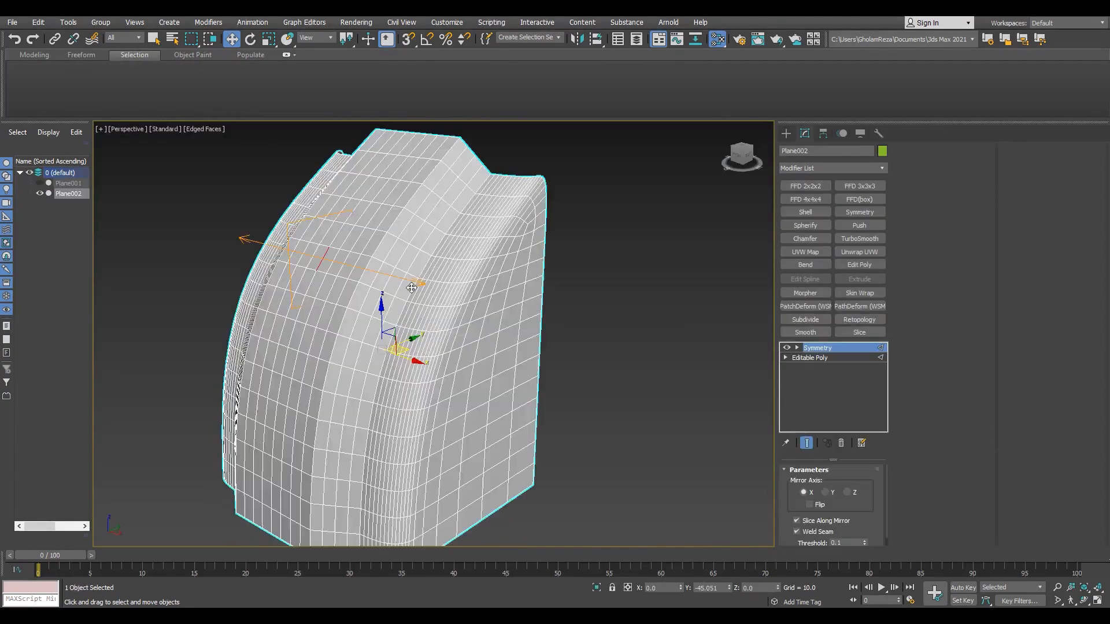
key(t)
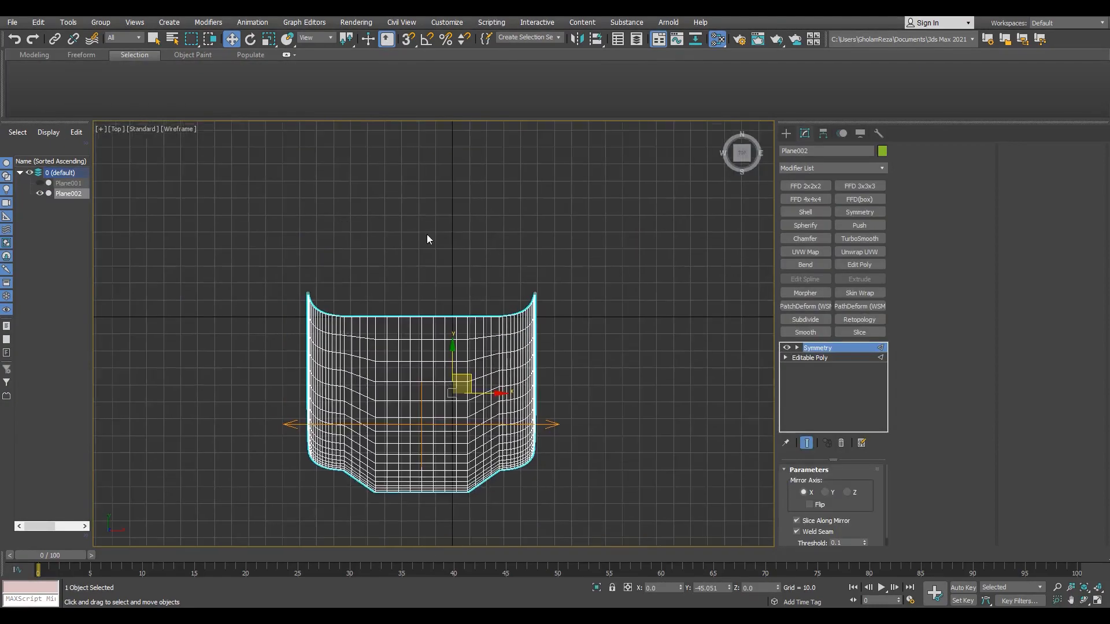
click(823, 133)
click(830, 213)
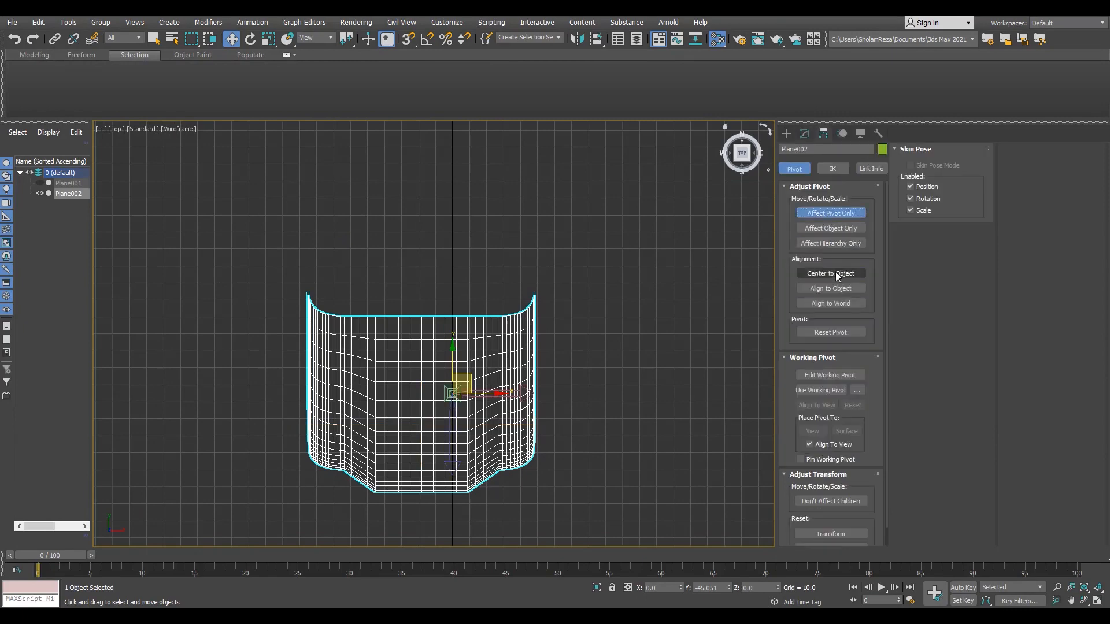
right_click(681, 588)
Step: Disable the copy's Symmetry modifier so only the half mesh shows, and deselect the copy
click(804, 134)
click(819, 358)
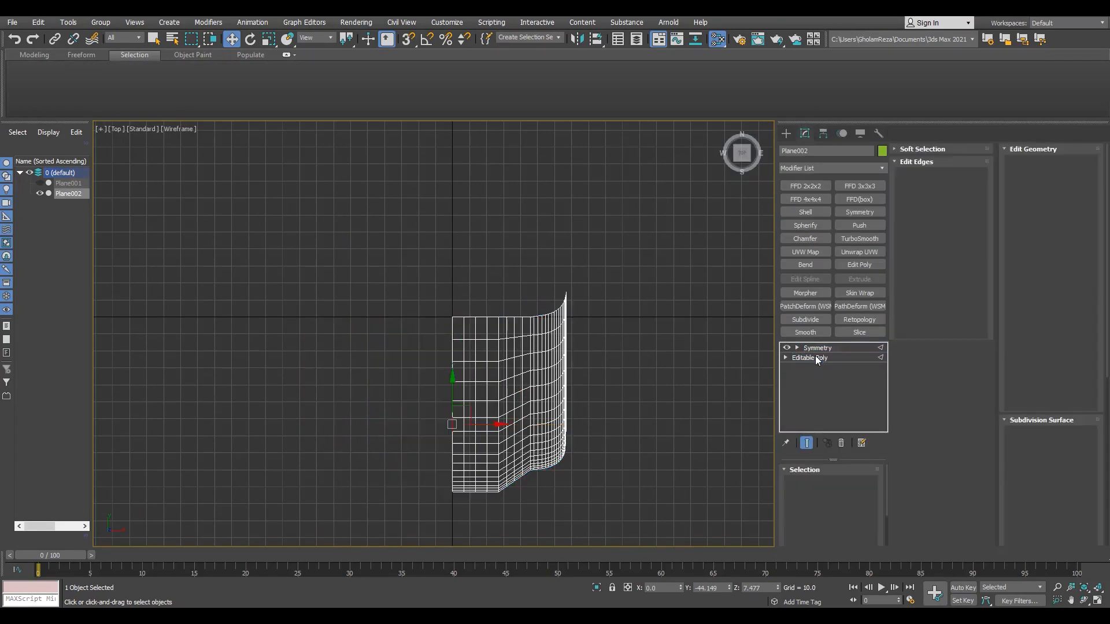
click(616, 367)
click(564, 369)
click(785, 347)
click(642, 341)
scroll(572, 332, up, 2)
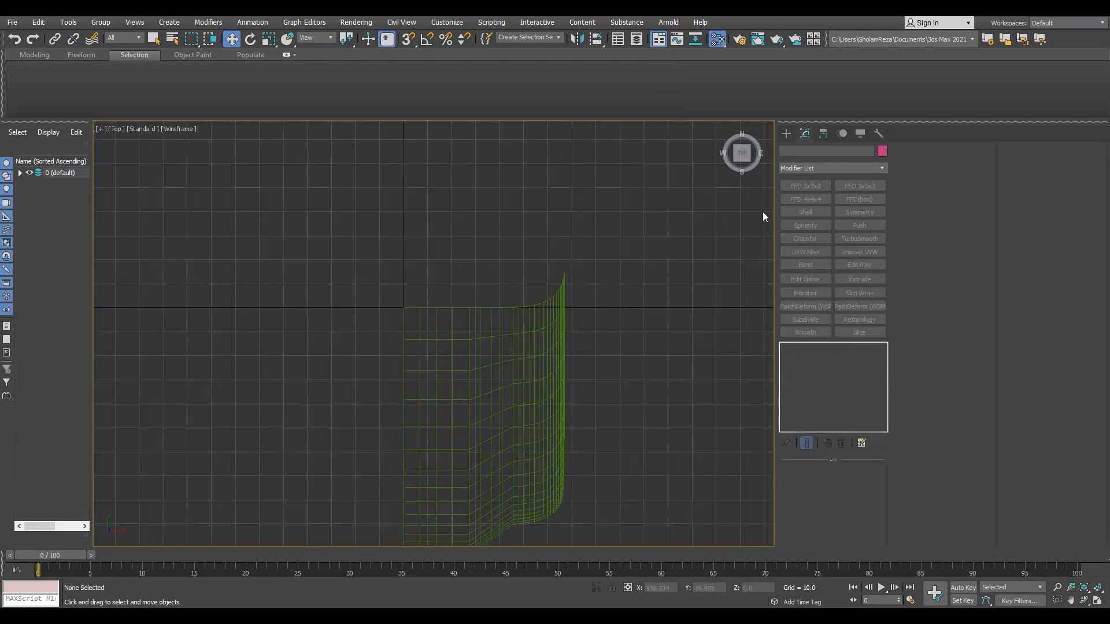
Step: Draw an open, stepped spline with the Line tool in the Top view, across the half model's center edge
scroll(598, 312, up, 2)
middle_drag(598, 312, 611, 312)
key(F3)
click(785, 133)
click(797, 149)
click(808, 212)
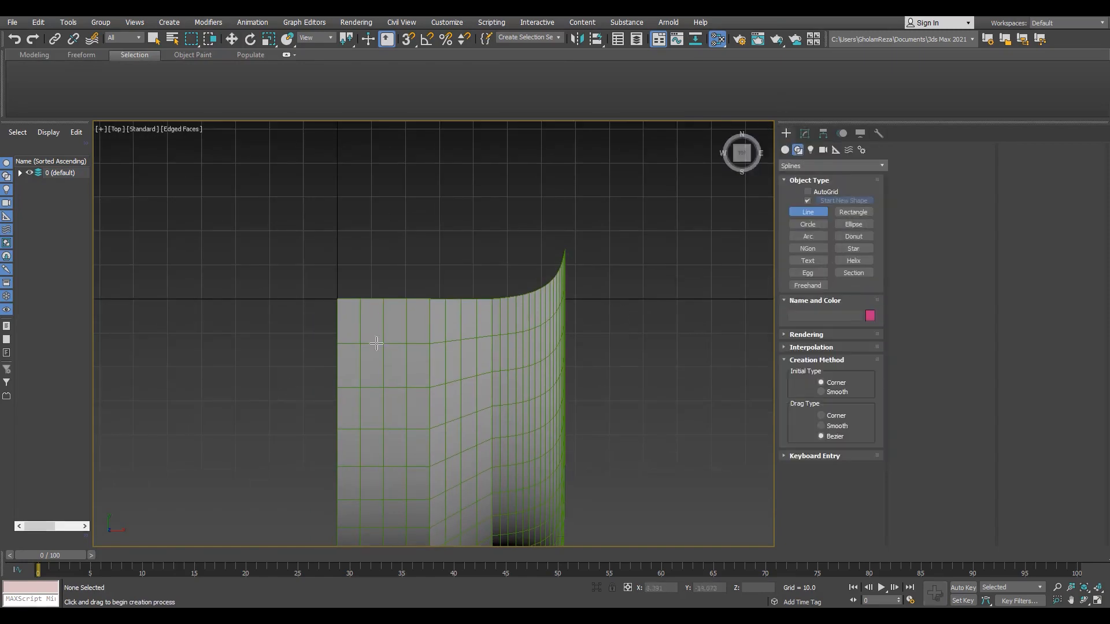
scroll(438, 352, up, 2)
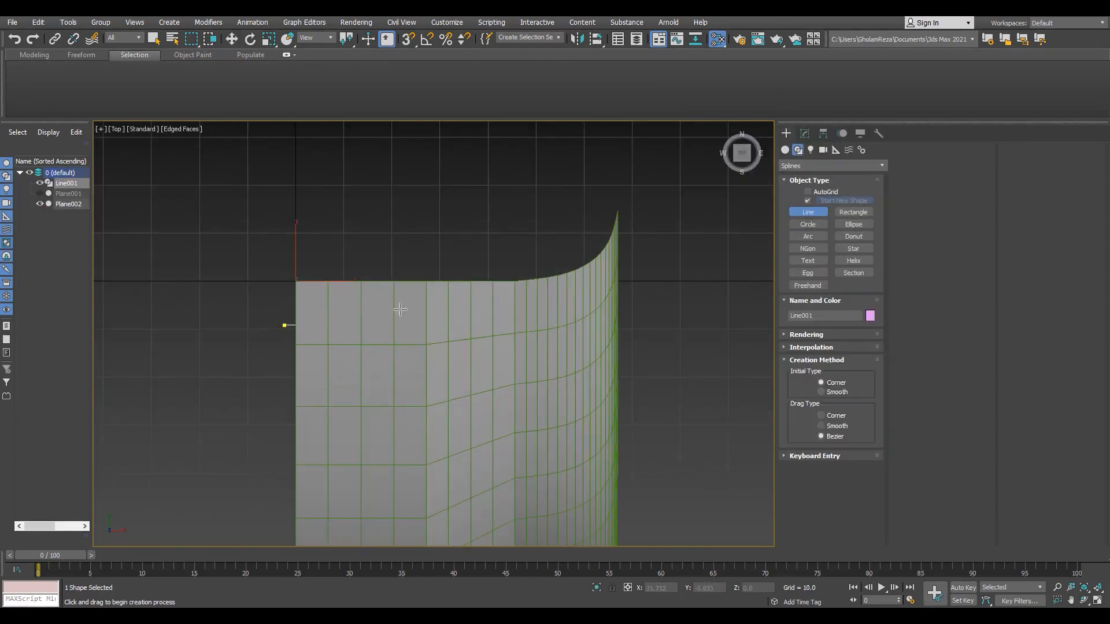
key(F3)
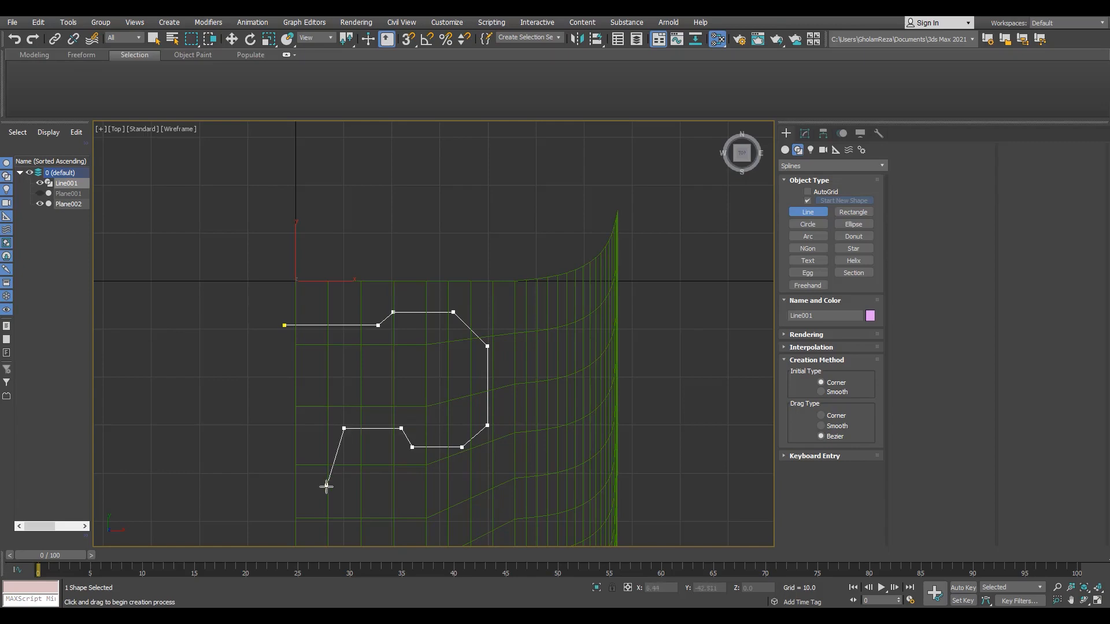
Step: Fillet the spline's corner vertices, rounding the four small step corners by 0.68
key(1)
scroll(379, 335, up, 2)
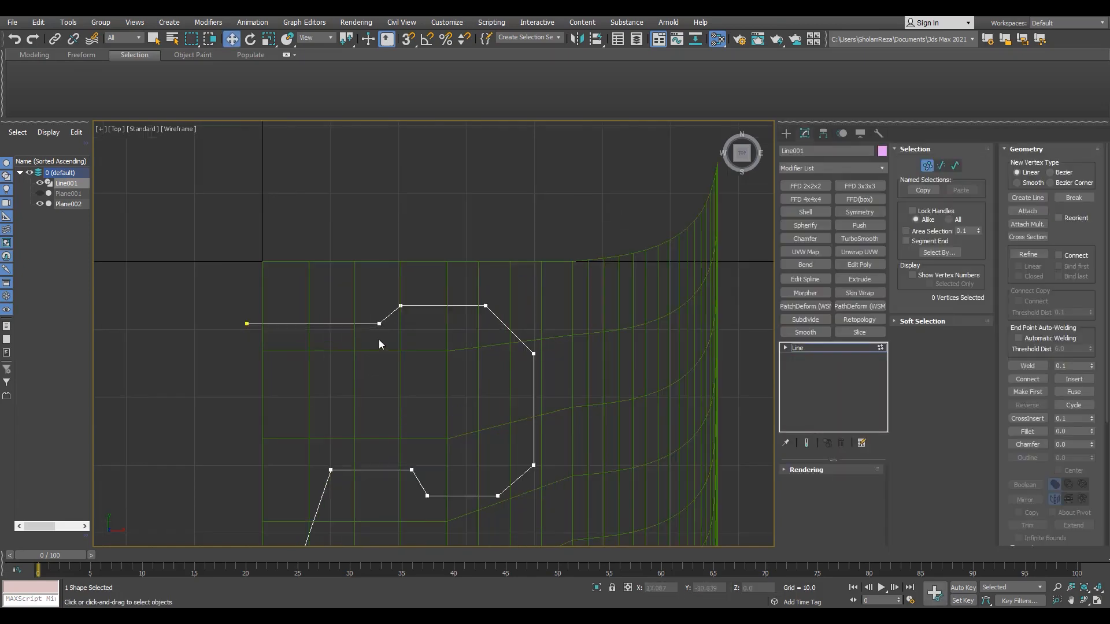
scroll(402, 320, down, 2)
scroll(390, 327, up, 4)
drag(369, 354, 430, 258)
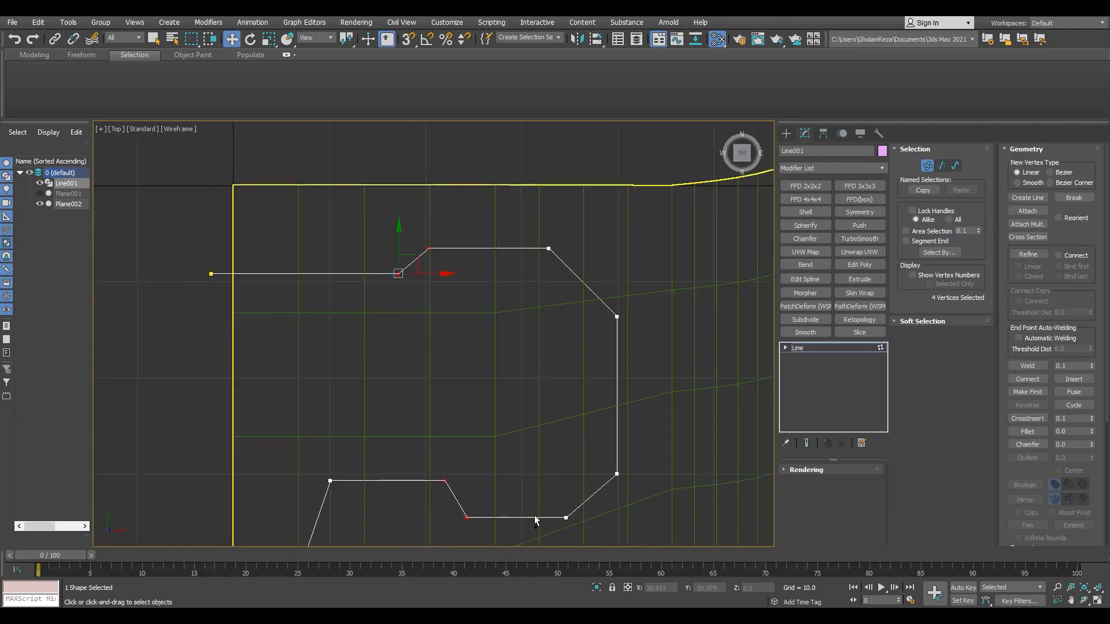
scroll(501, 460, down, 2)
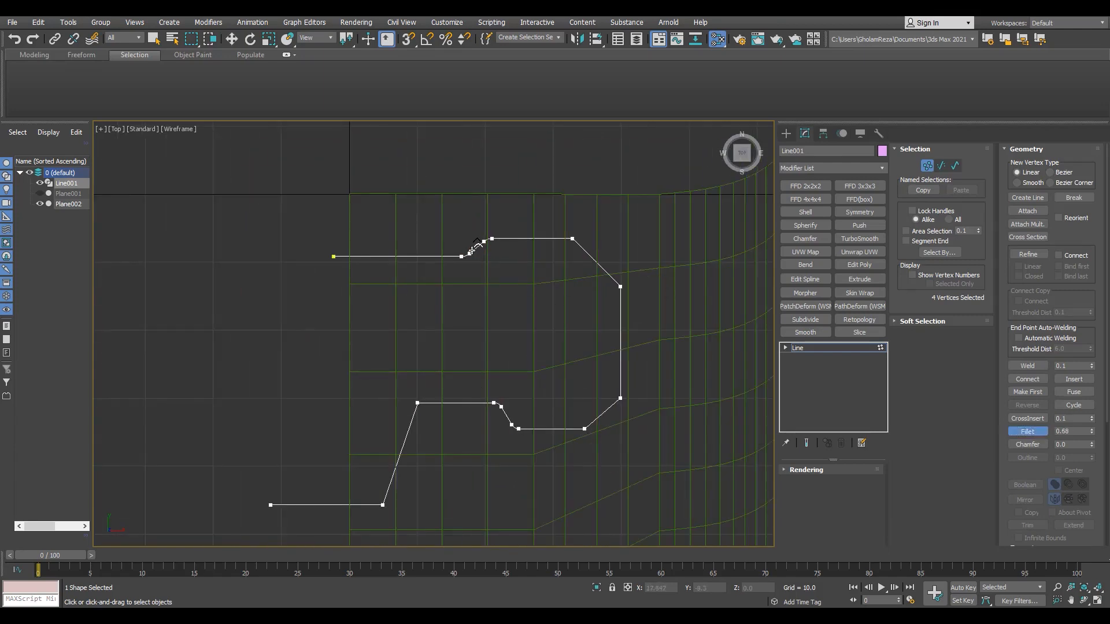
scroll(601, 433, up, 2)
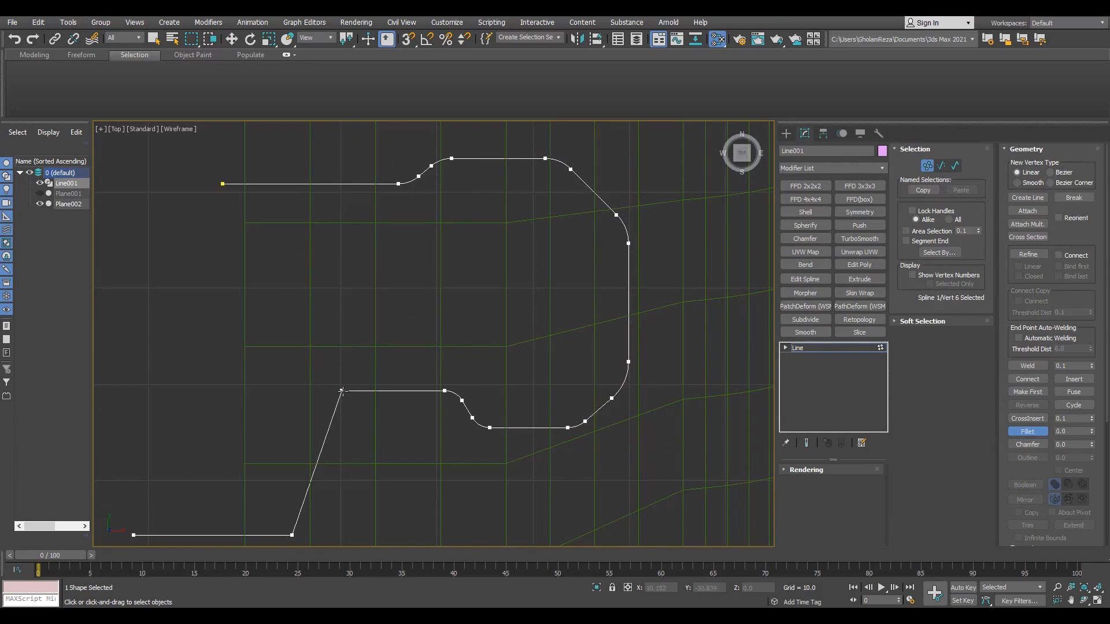
middle_drag(435, 351, 537, 251)
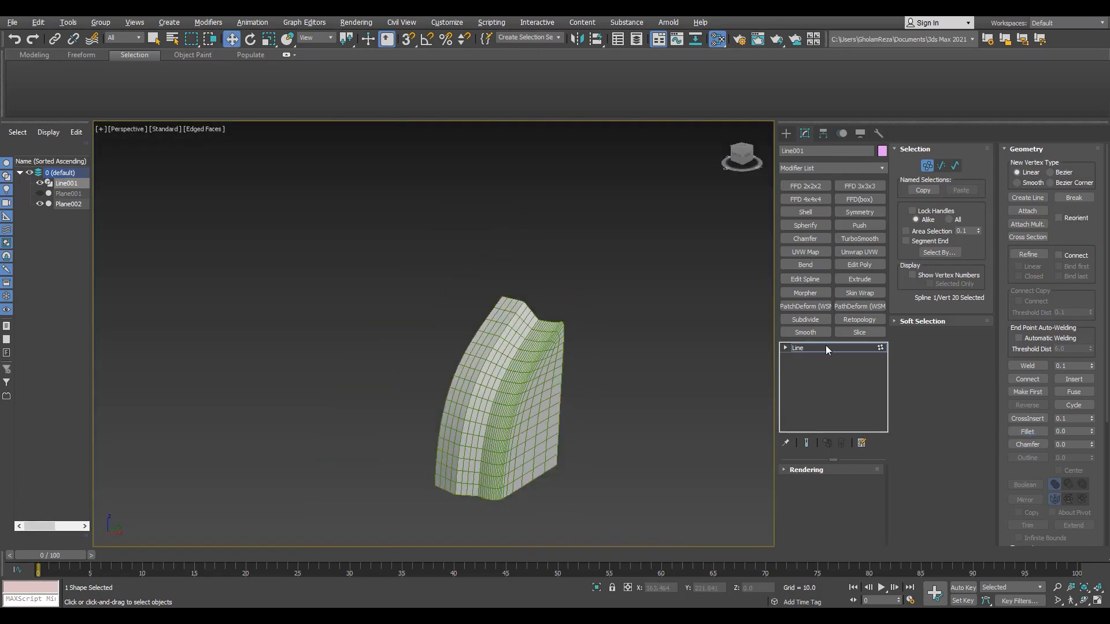
click(825, 345)
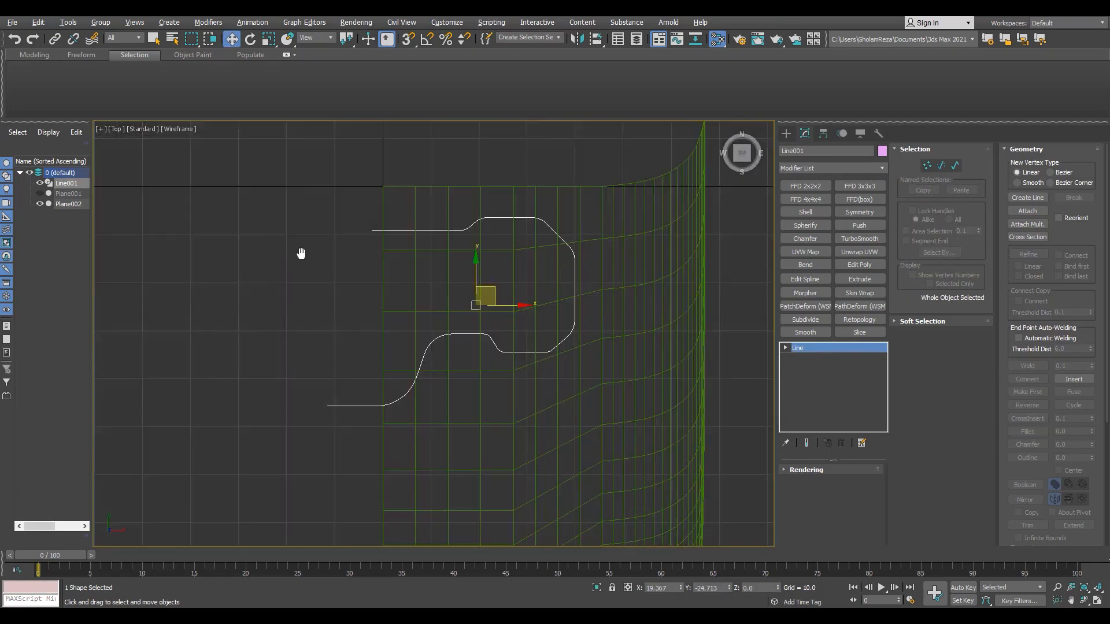
Step: Close the spline outline by joining its two open ends beyond the model's center edge
middle_drag(301, 253, 311, 255)
key(1)
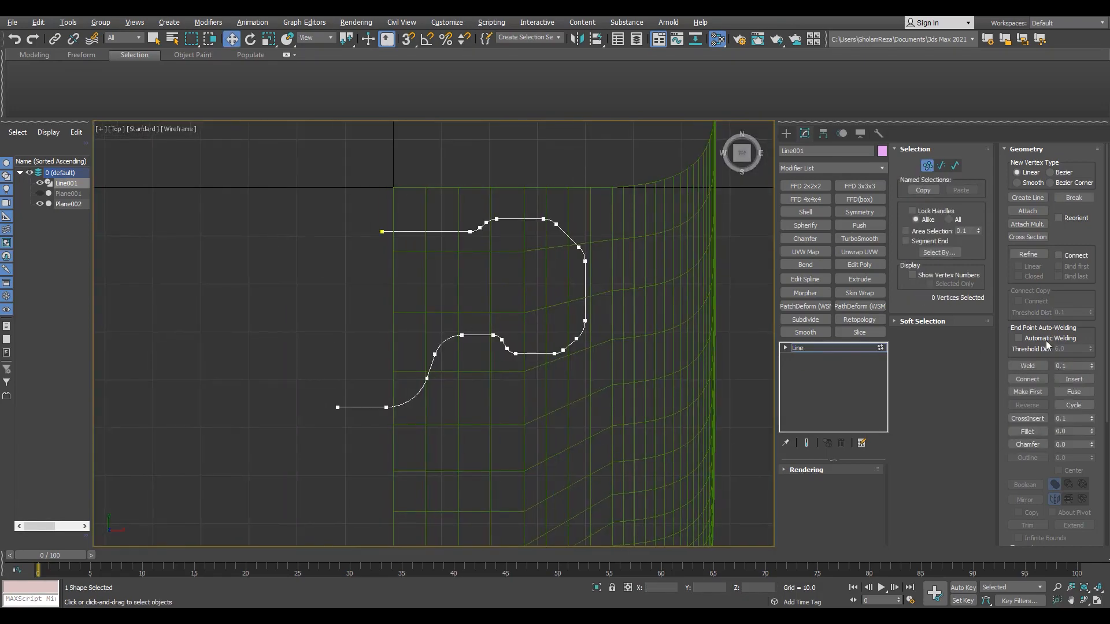
drag(343, 420, 267, 343)
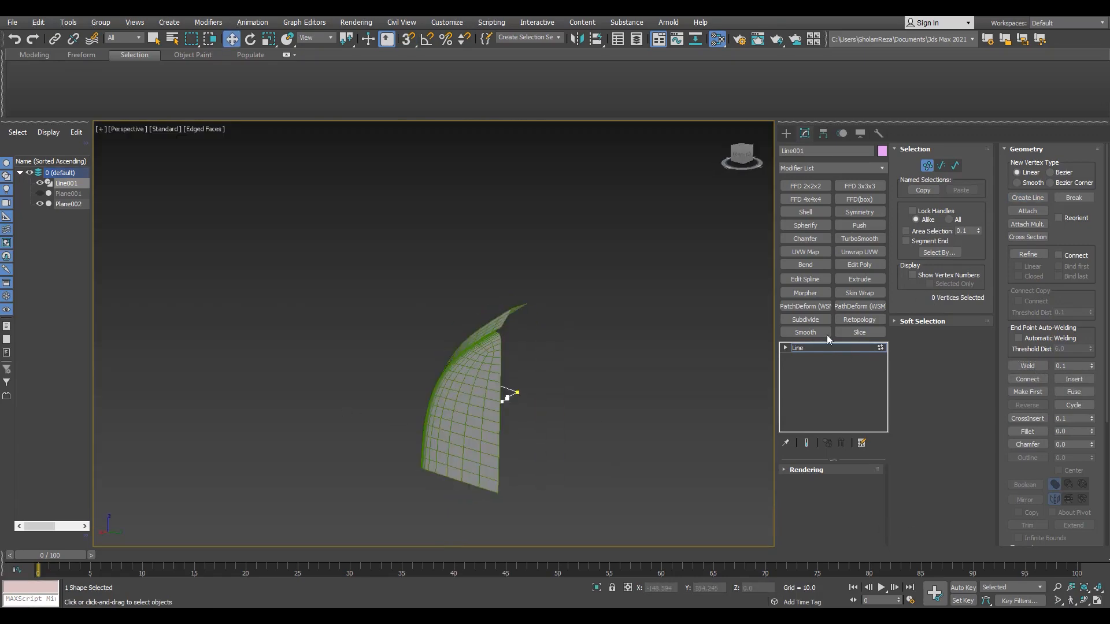
Step: Place the closed outline above the half model and extrude it by -148.5 through the surface
click(809, 347)
click(859, 279)
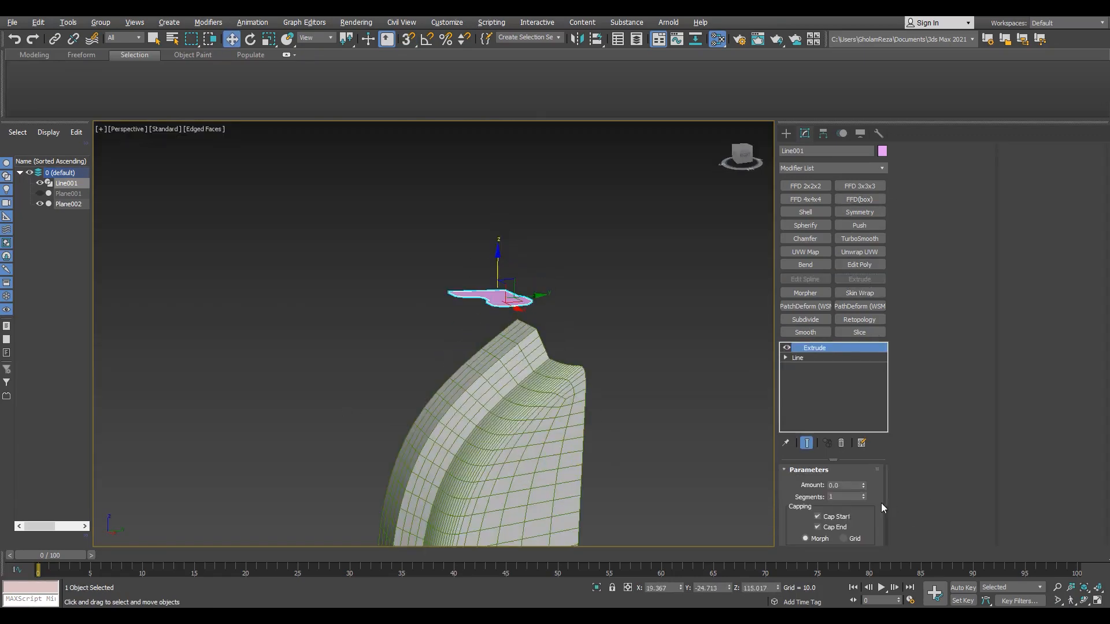
alt+middle_drag(419, 260, 518, 403)
scroll(518, 403, up, 5)
key(F4)
key(F4)
scroll(518, 403, down, 5)
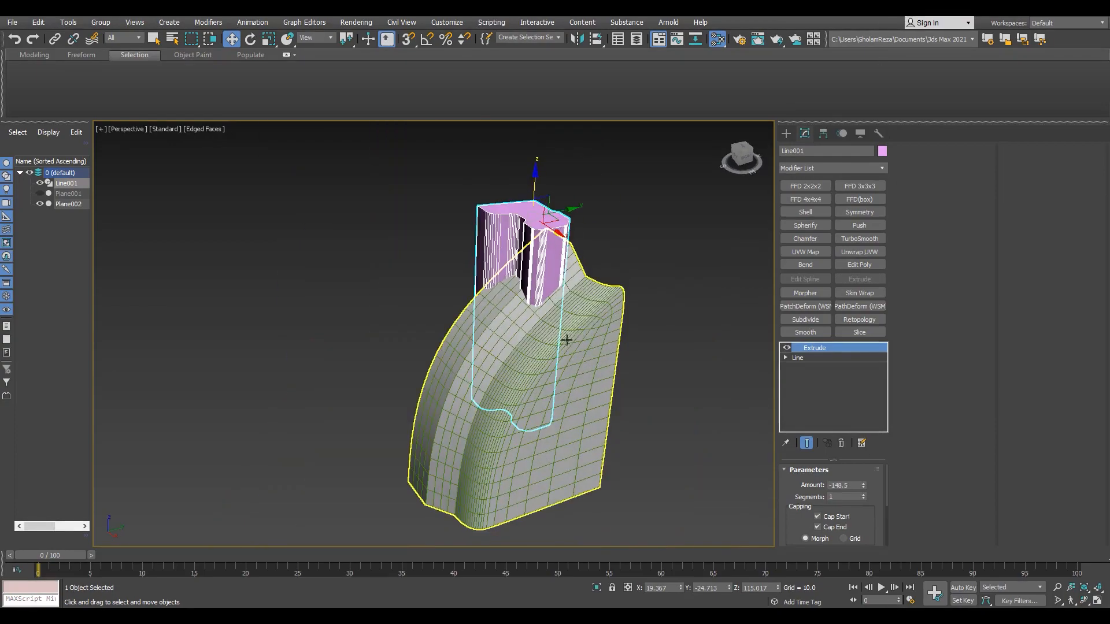
Step: Add a TurboSmooth modifier below Symmetry on the half model and separate its smoothing by Smoothing Groups
alt+middle_drag(518, 358, 569, 309)
scroll(570, 310, up, 2)
scroll(569, 309, up, 4)
click(569, 310)
click(846, 358)
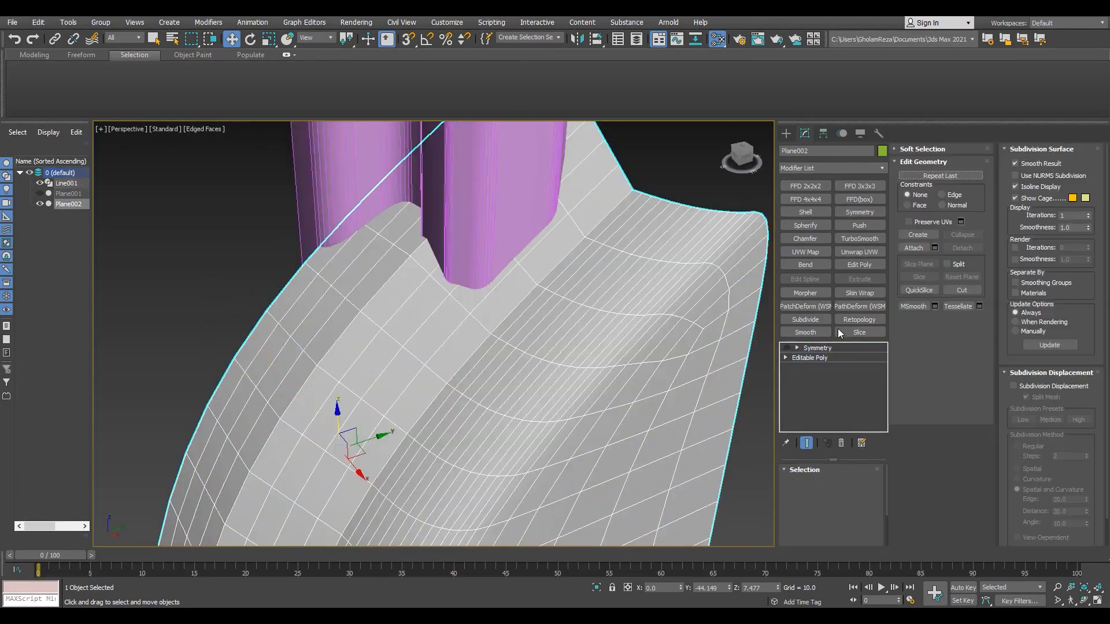
click(859, 239)
click(846, 521)
Step: Examine the denser half mesh around the extruded shape with and without edged faces
scroll(511, 332, down, 5)
key(F4)
key(F4)
scroll(495, 285, up, 5)
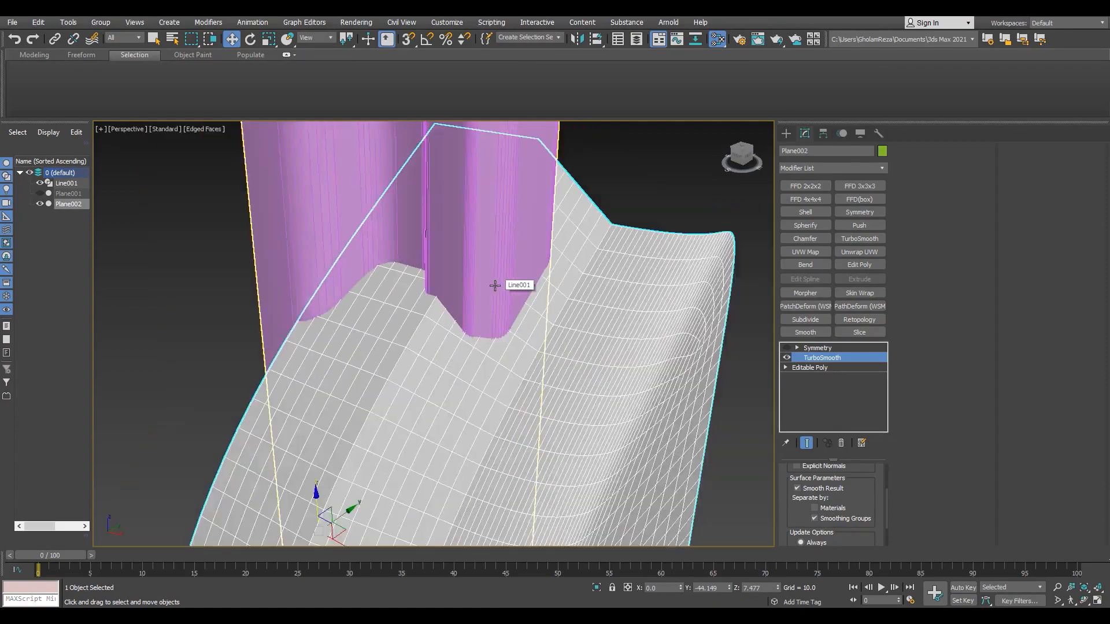
mouse_move(496, 285)
alt+middle_down()
mouse_move(478, 309)
mouse_move(463, 280)
alt+middle_up()
scroll(469, 310, down, 5)
key(F4)
scroll(469, 311, down, 4)
scroll(509, 265, up, 5)
key(F4)
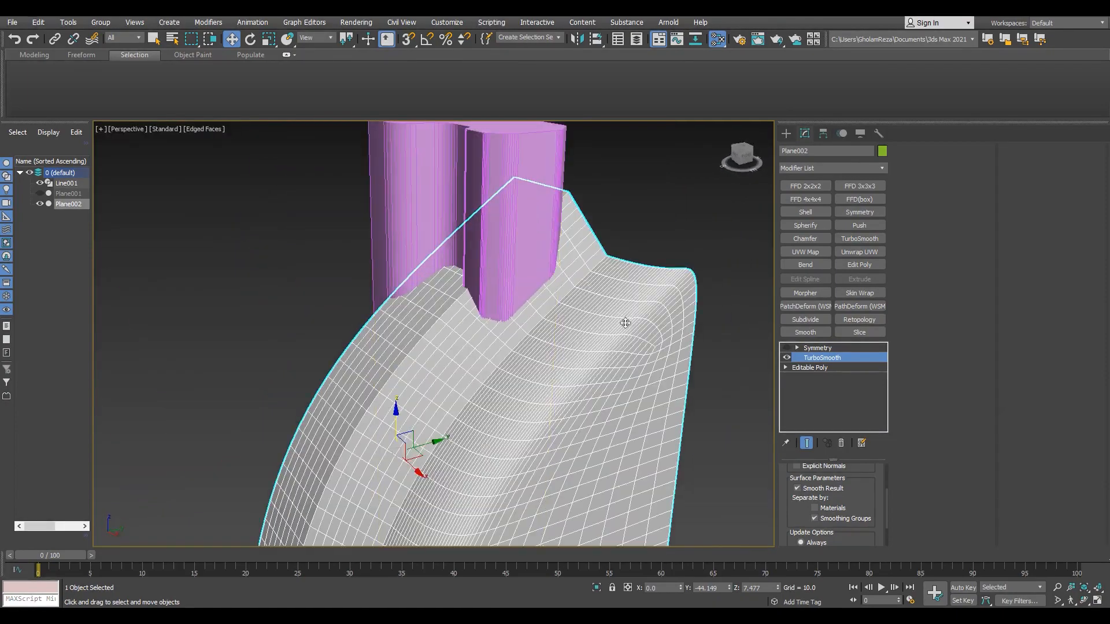
Step: Try to collapse the half model's modifier stack at TurboSmooth
right_click(816, 360)
click(867, 460)
click(610, 363)
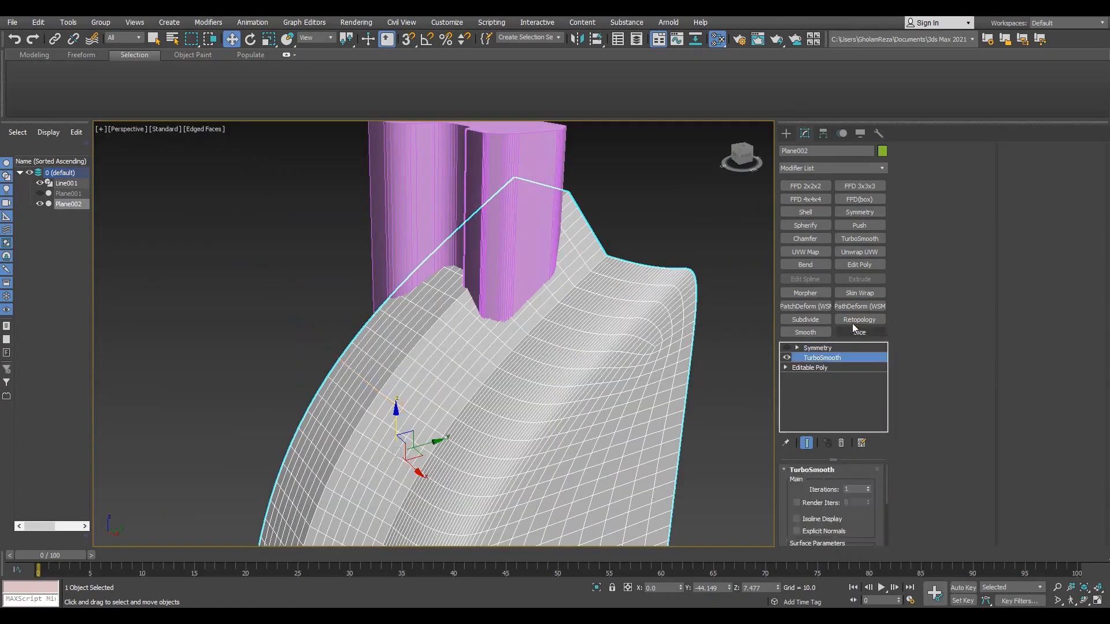
Step: Add an Edit Poly modifier above TurboSmooth and collapse the half model's stack to it
click(861, 266)
right_click(826, 356)
click(864, 459)
click(610, 363)
Step: Delete the Symmetry modifier from the half model, leaving only the Editable Poly
click(789, 348)
alt+middle_drag(509, 331, 384, 234)
click(815, 359)
click(817, 348)
click(840, 442)
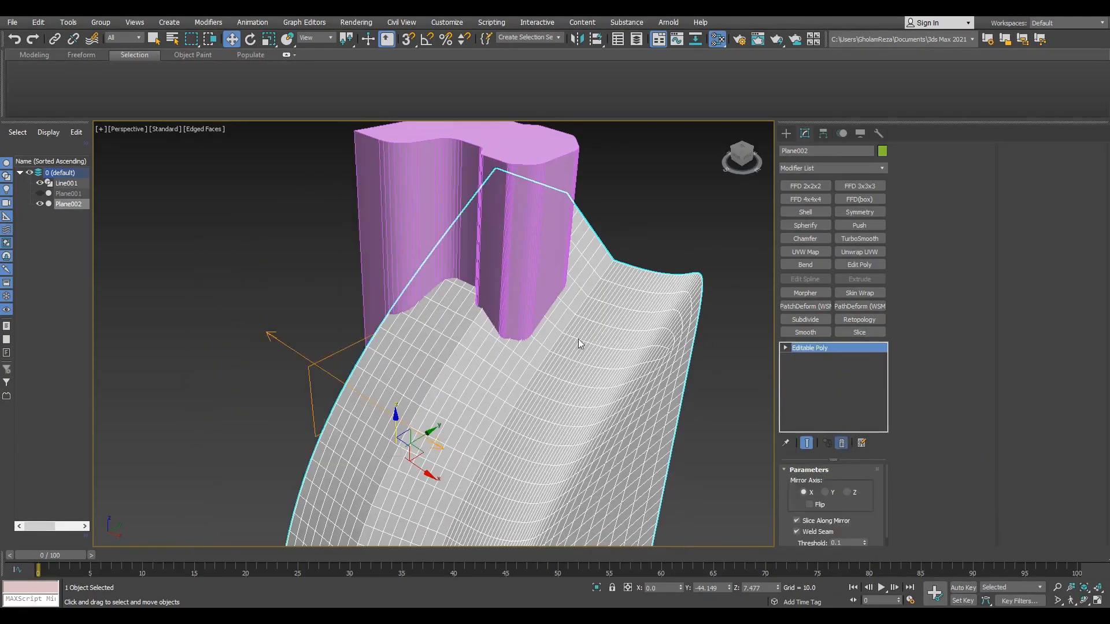
Step: Try to subtract the extruded shape from the half model with ProBoolean
scroll(578, 338, down, 4)
click(785, 133)
click(820, 166)
click(809, 194)
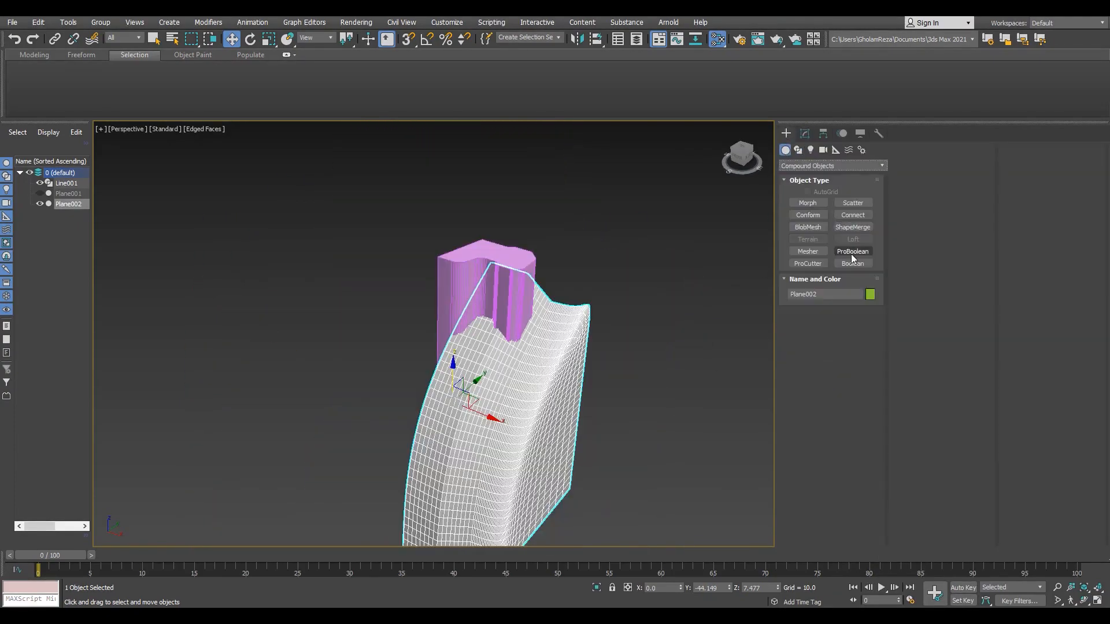
click(852, 252)
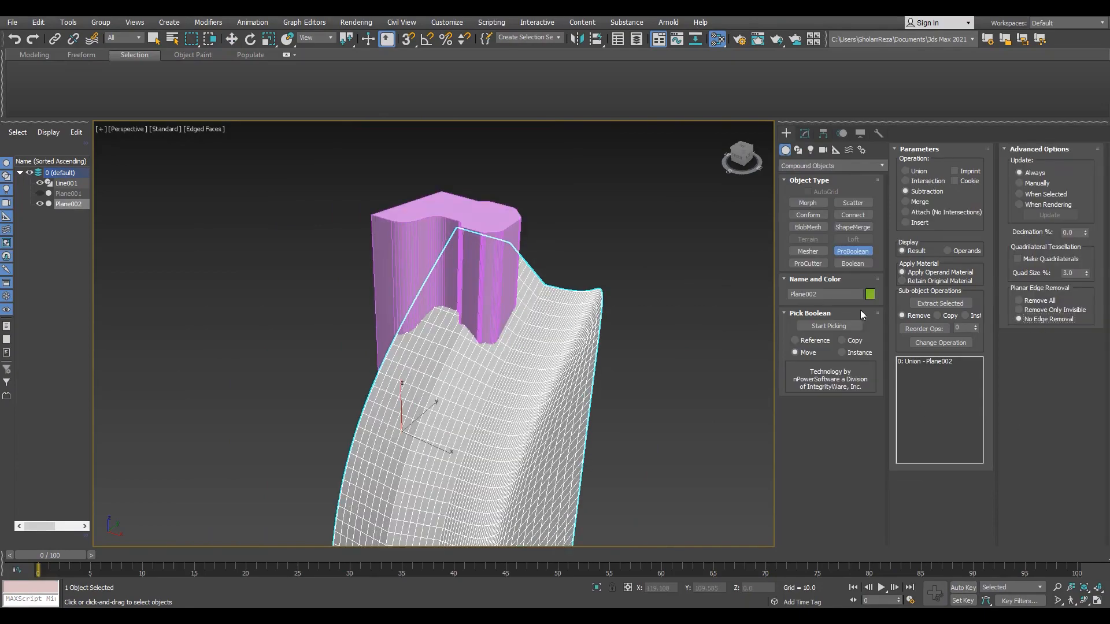
scroll(466, 342, up, 3)
mouse_move(466, 341)
alt+middle_down()
mouse_move(456, 342)
mouse_move(467, 341)
alt+middle_up()
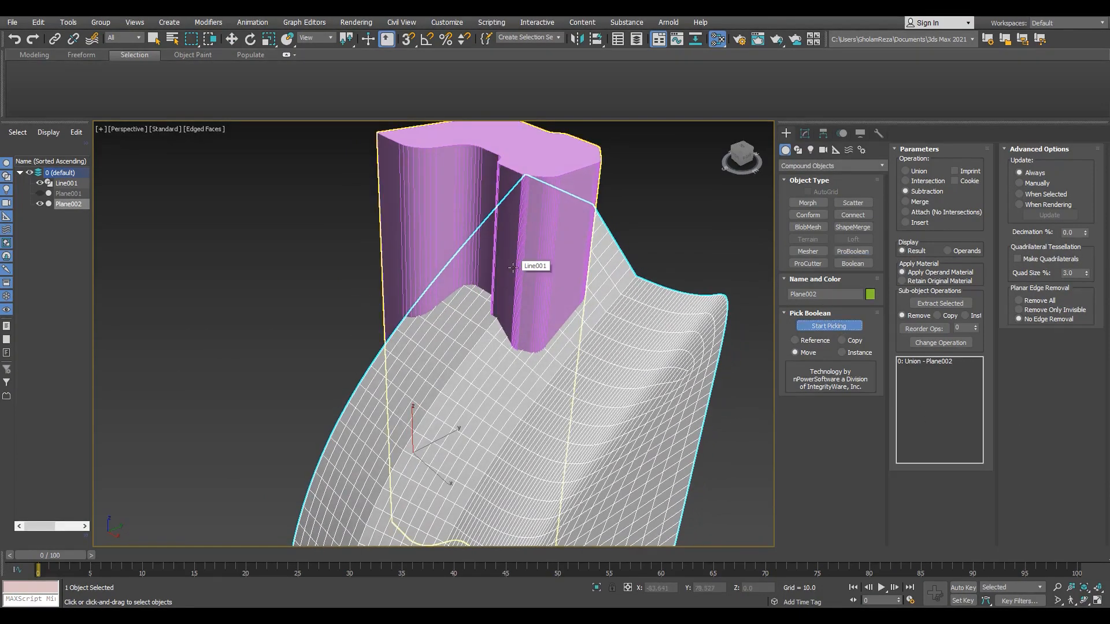
click(513, 267)
key(ctrl+z)
Step: Mirror the half model with a Symmetry modifier and collapse the stack to an Editable Poly
alt+middle_drag(535, 324, 636, 330)
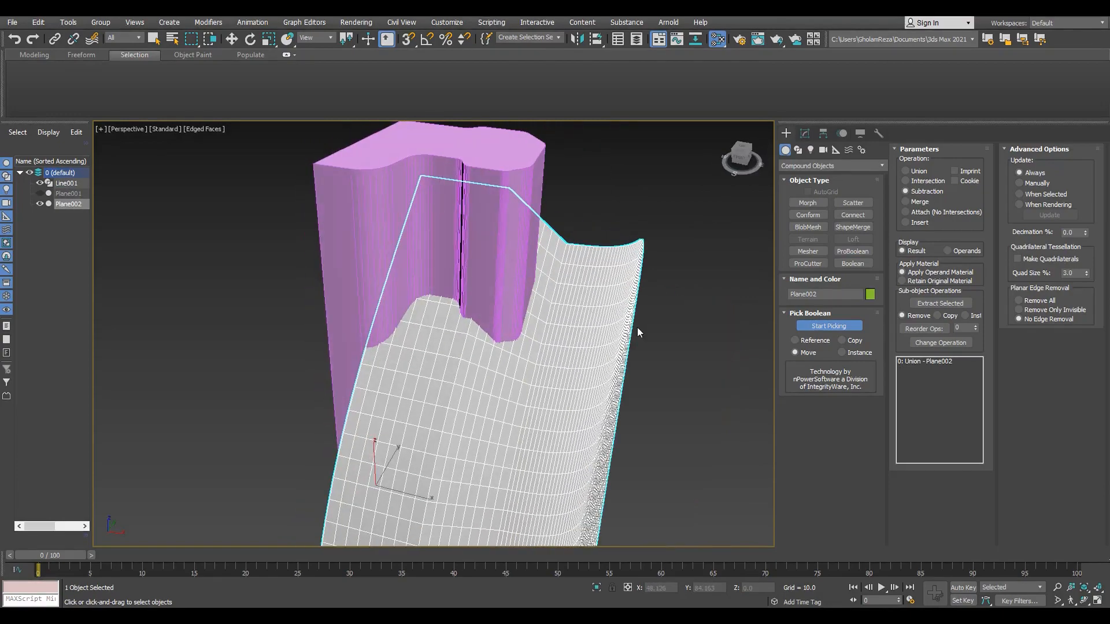
click(804, 133)
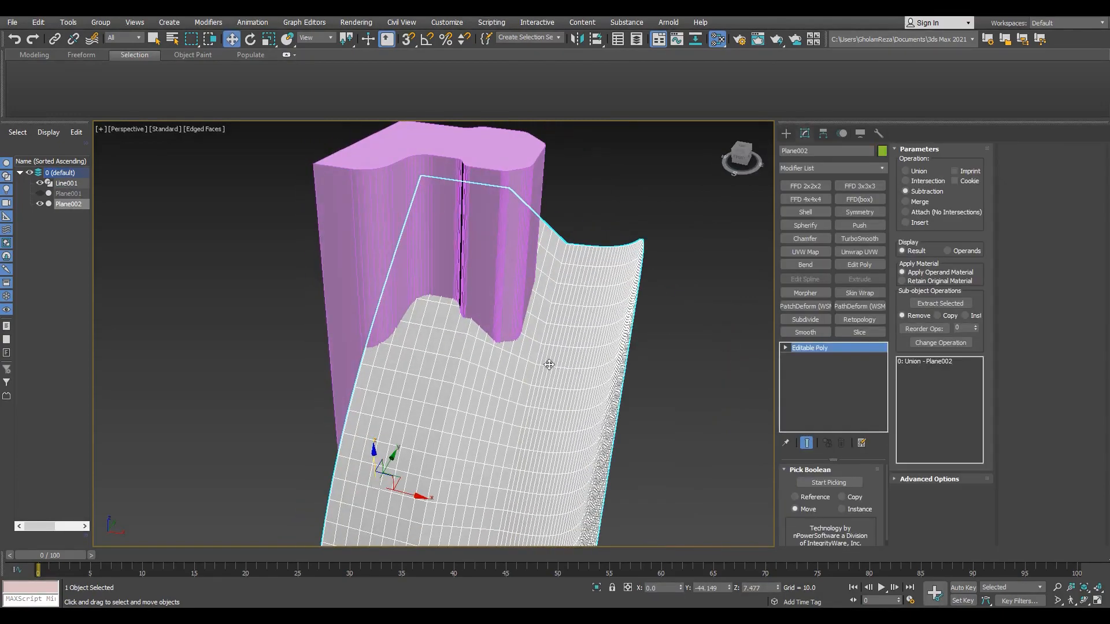
click(814, 484)
click(860, 212)
right_click(622, 317)
alt+middle_drag(621, 317, 593, 308)
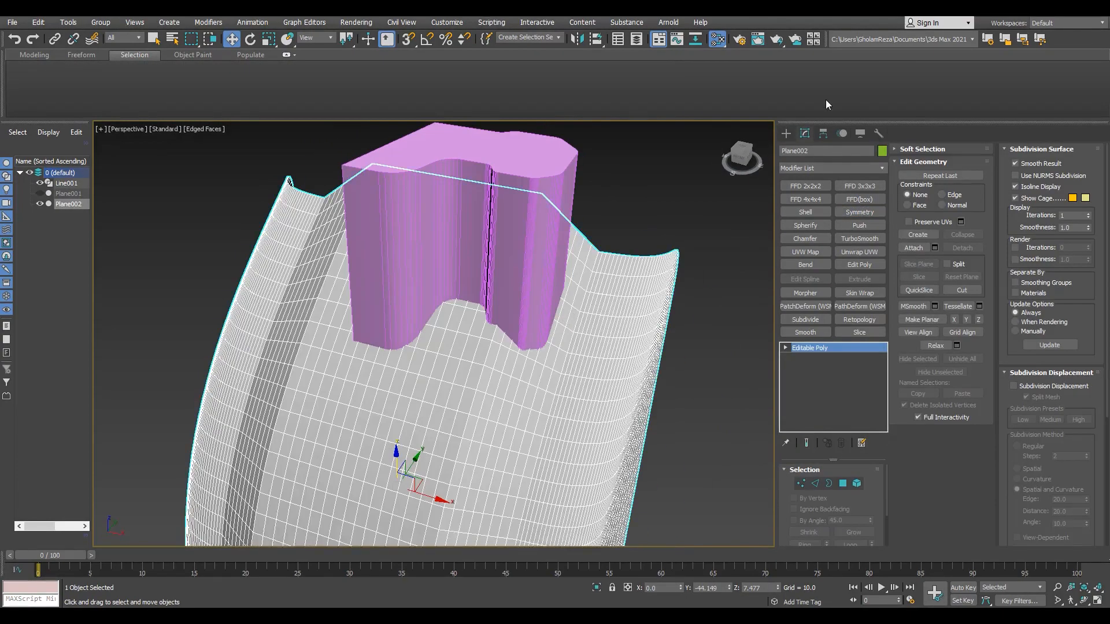
Step: Subtract the extruded spline shape from the full mirrored model with ProBoolean
click(786, 134)
click(852, 251)
click(829, 325)
click(516, 311)
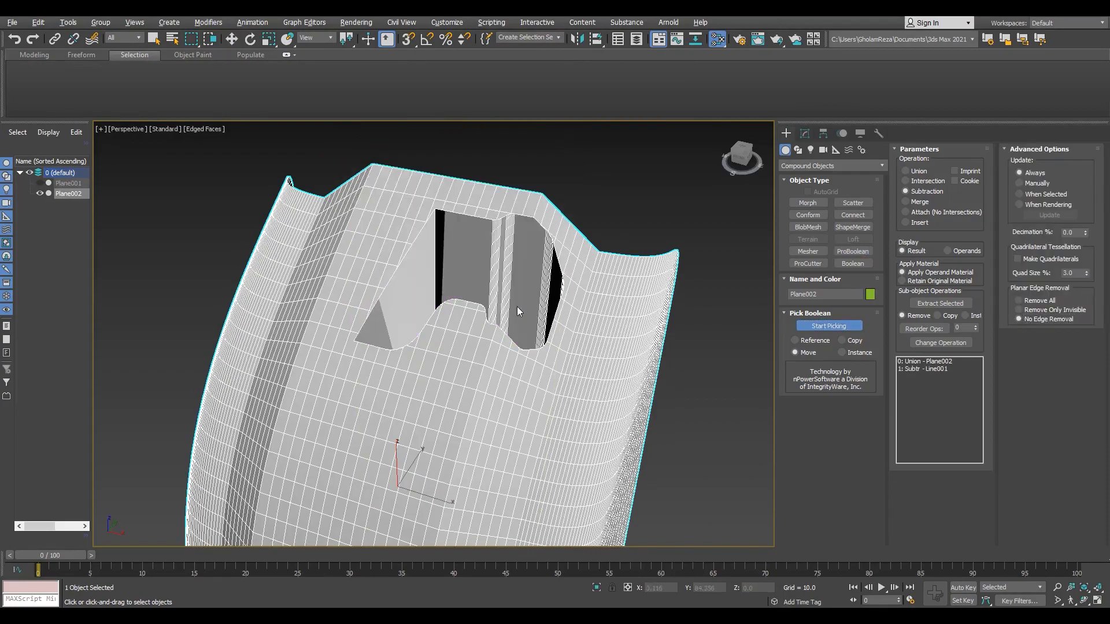
alt+middle_drag(517, 311, 545, 349)
Step: Clone the cut ProBoolean model in place
click(805, 134)
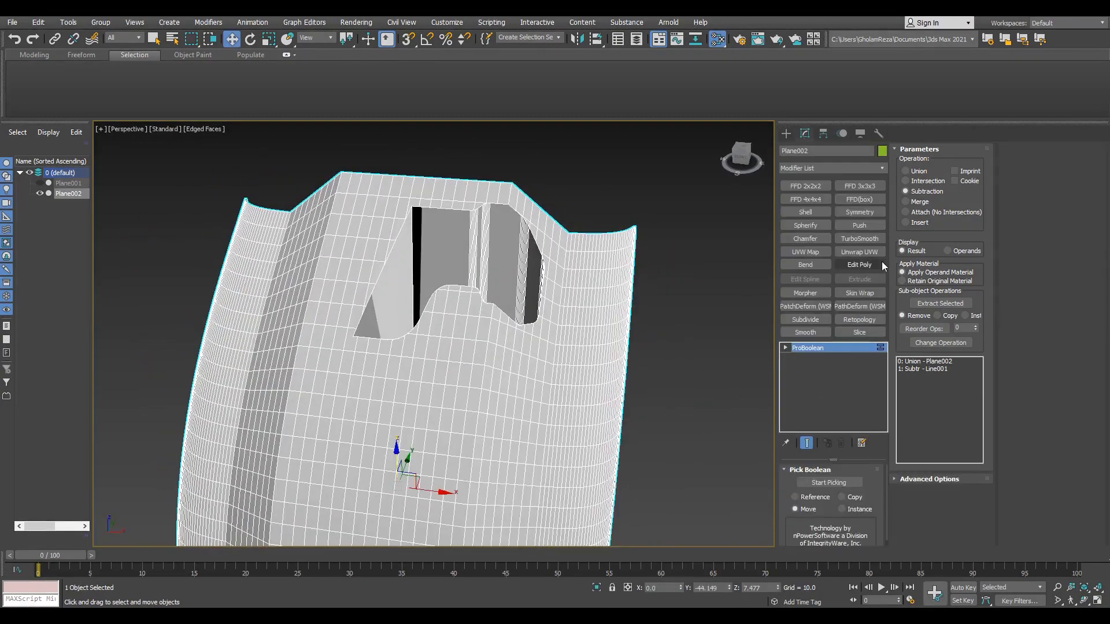
key(ctrl+v)
click(524, 353)
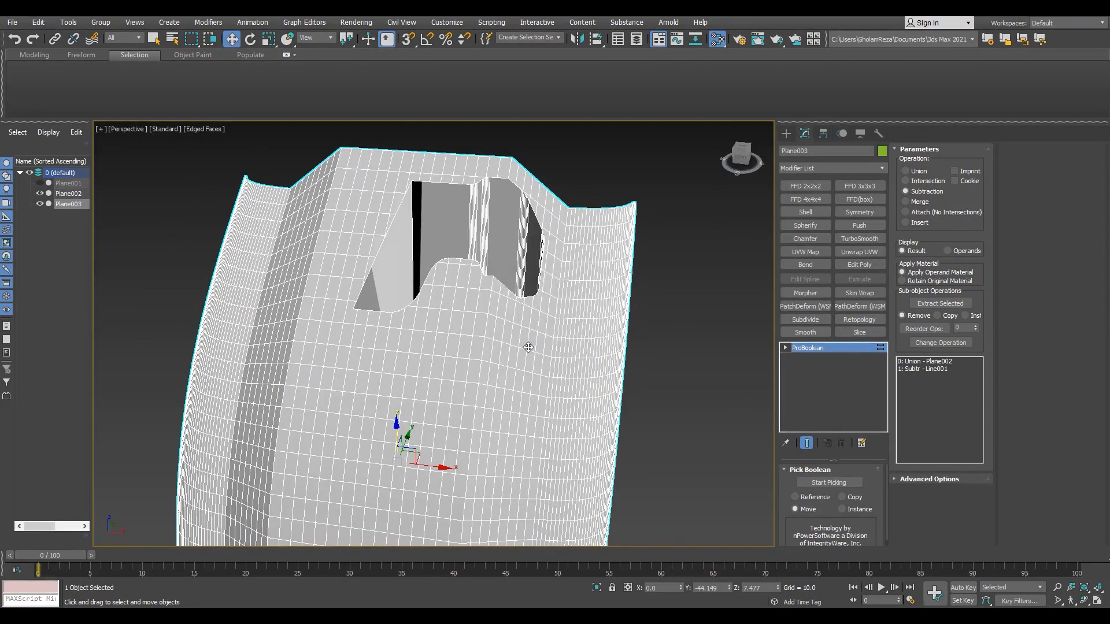
scroll(555, 246, down, 2)
alt+middle_drag(512, 297, 451, 315)
Step: Change the clone's Line001 boolean operand from Subtraction to Intersection
click(925, 369)
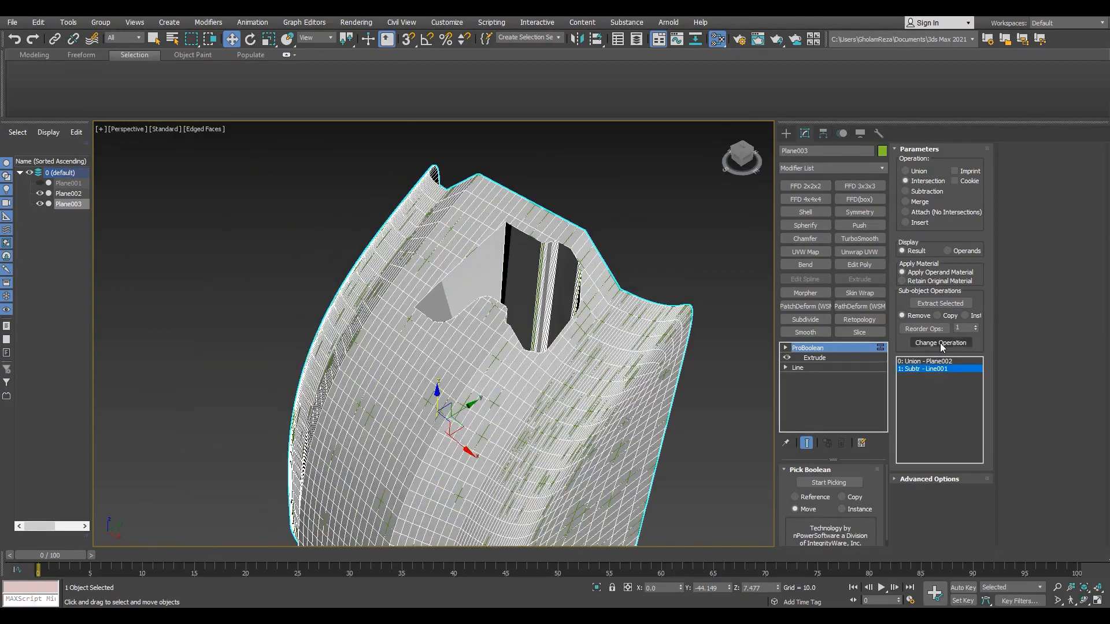
click(941, 342)
scroll(559, 322, up, 5)
scroll(578, 330, down, 5)
alt+middle_drag(578, 330, 662, 321)
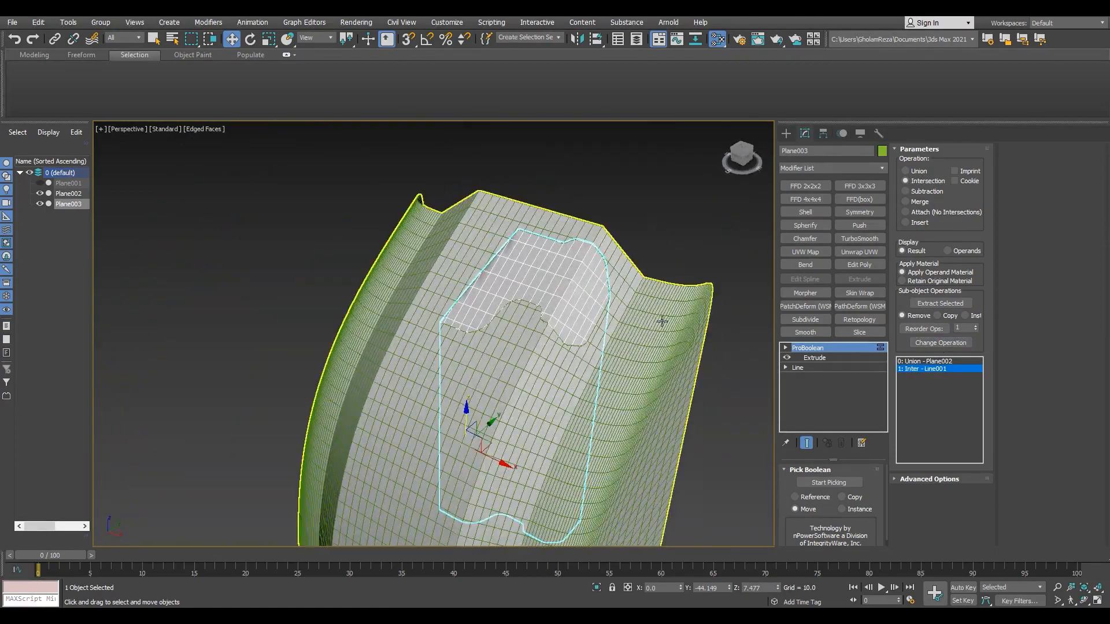
Step: Duplicate the Standard material, set the copy's diffuse colour to dark grey, and apply it to the intersected piece
key(m)
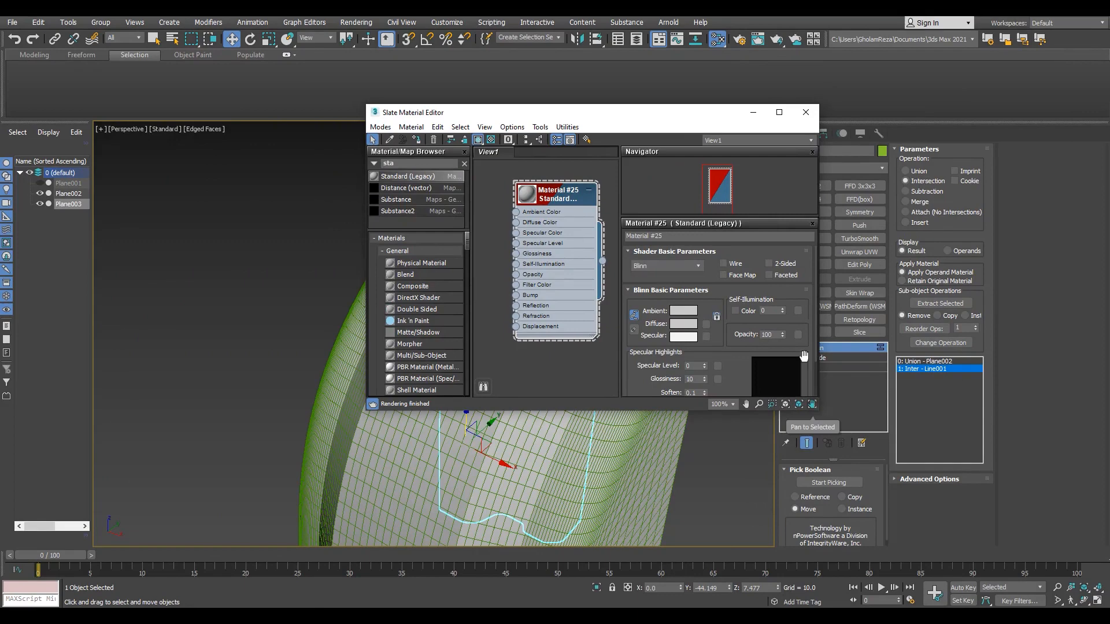
drag(531, 113, 462, 93)
drag(296, 86, 159, 38)
scroll(398, 207, down, 1)
shift+drag(397, 210, 500, 199)
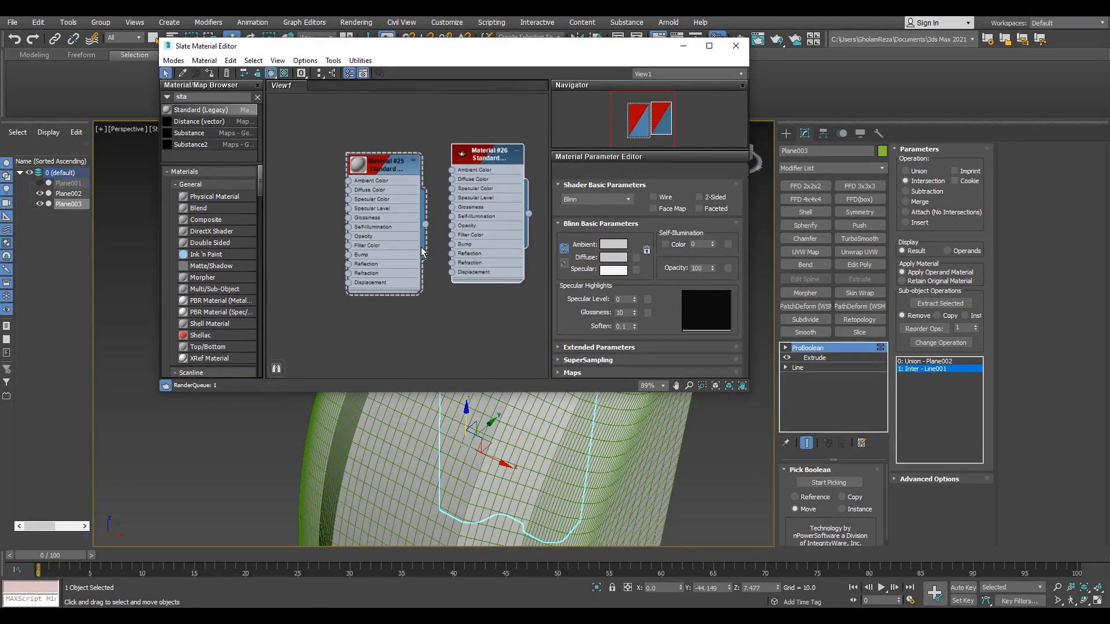
middle_drag(422, 249, 371, 245)
click(618, 256)
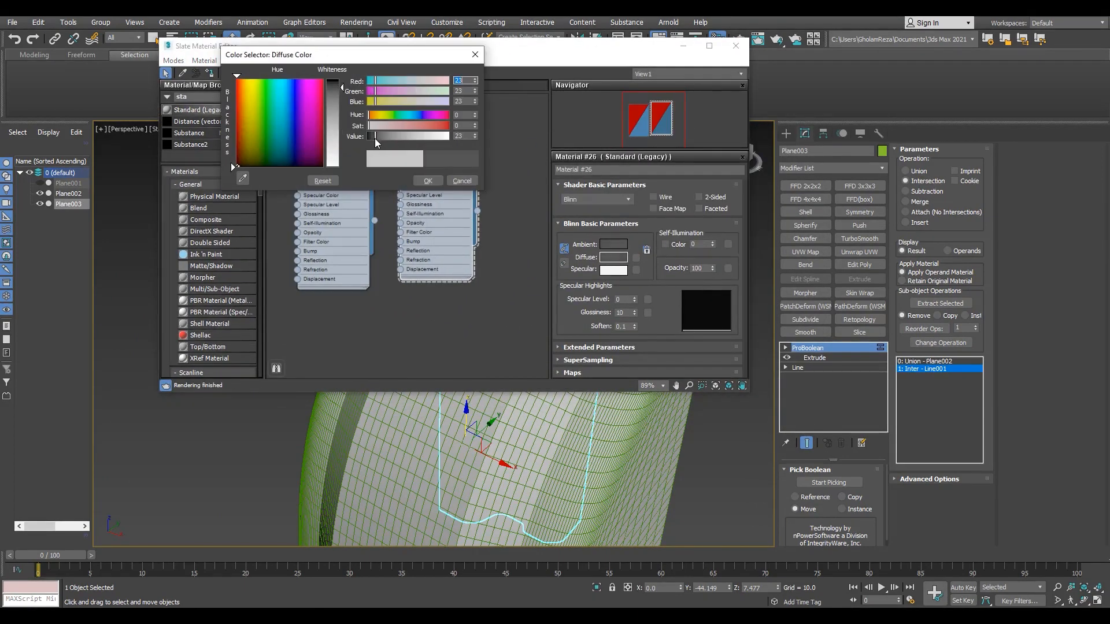
click(428, 181)
drag(475, 49, 728, 49)
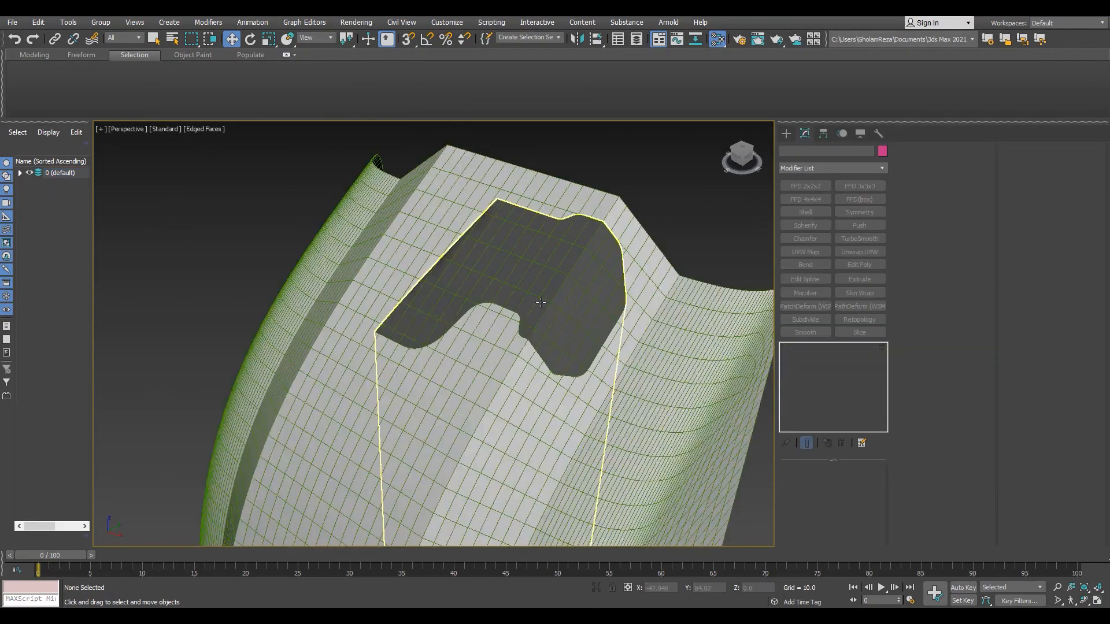
Step: Add a Turn to Poly modifier to the dark piece and collapse its stack to an Editable Poly
click(540, 302)
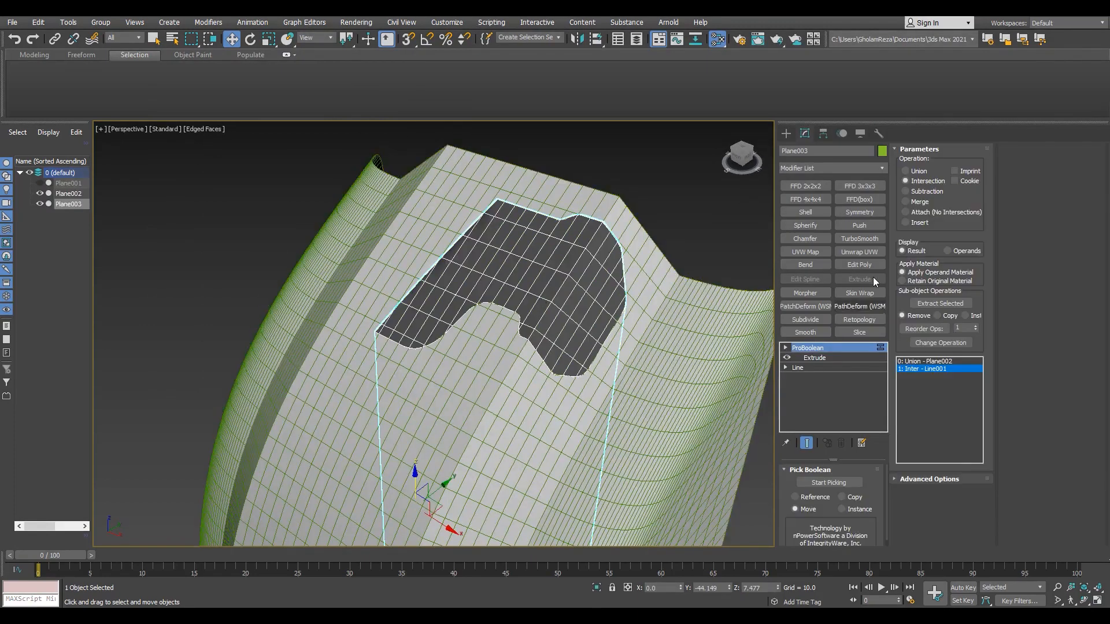
click(874, 167)
key(t)
key(t)
key(t)
key(t)
key(t)
key(t)
key(Return)
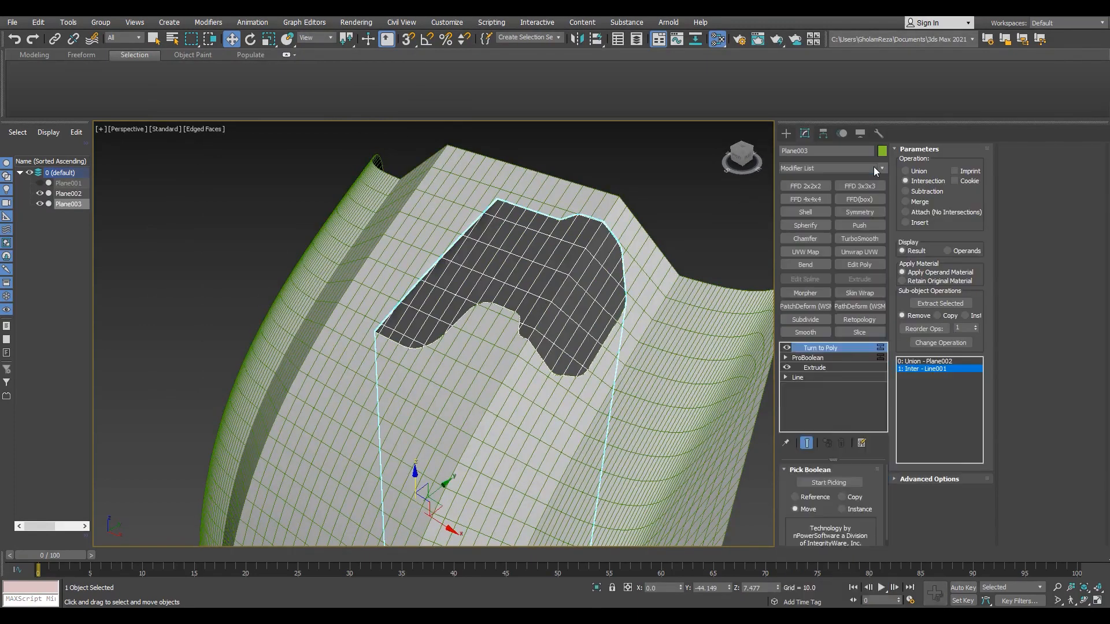
scroll(605, 372, up, 6)
scroll(587, 371, up, 3)
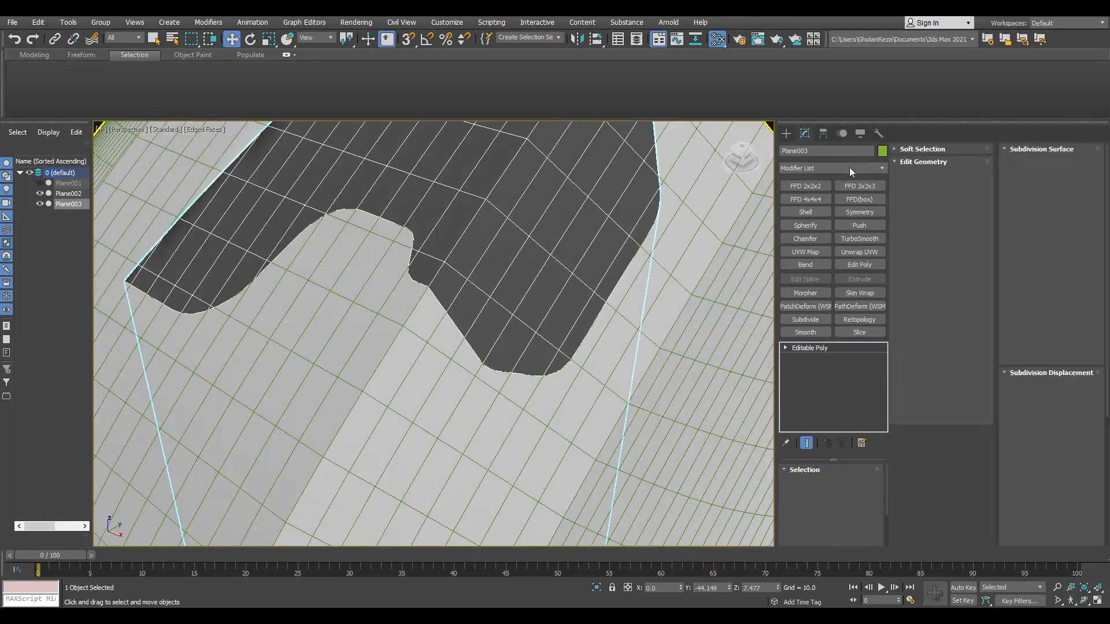
click(859, 212)
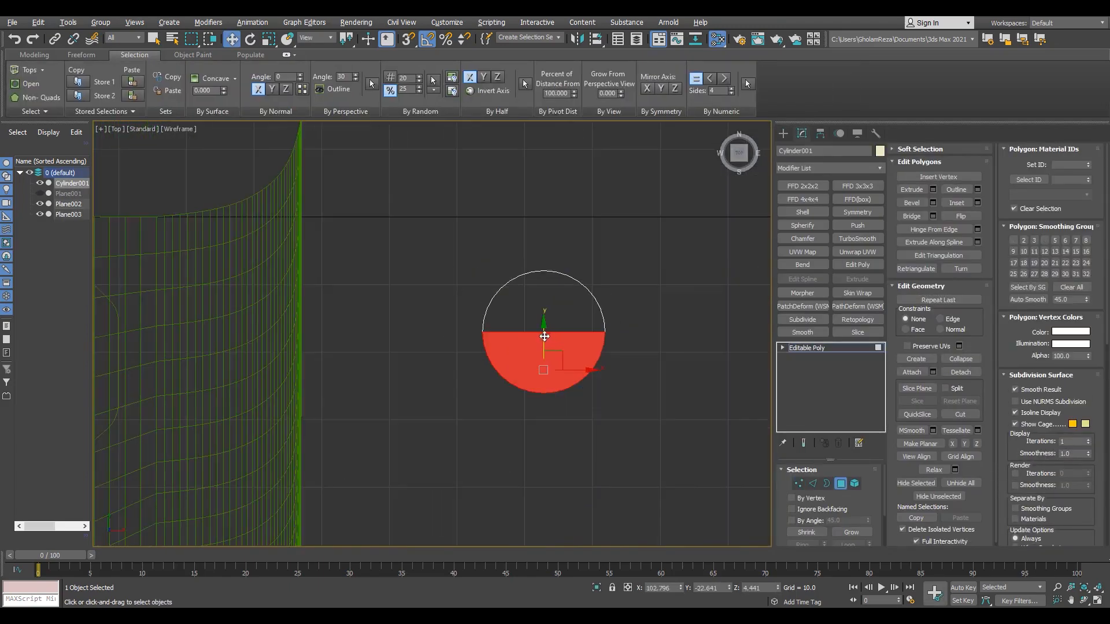
Step: Stretch the cylinder into a slot shape by moving its selected half, and reset its transform with Reset XForm
drag(544, 336, 545, 430)
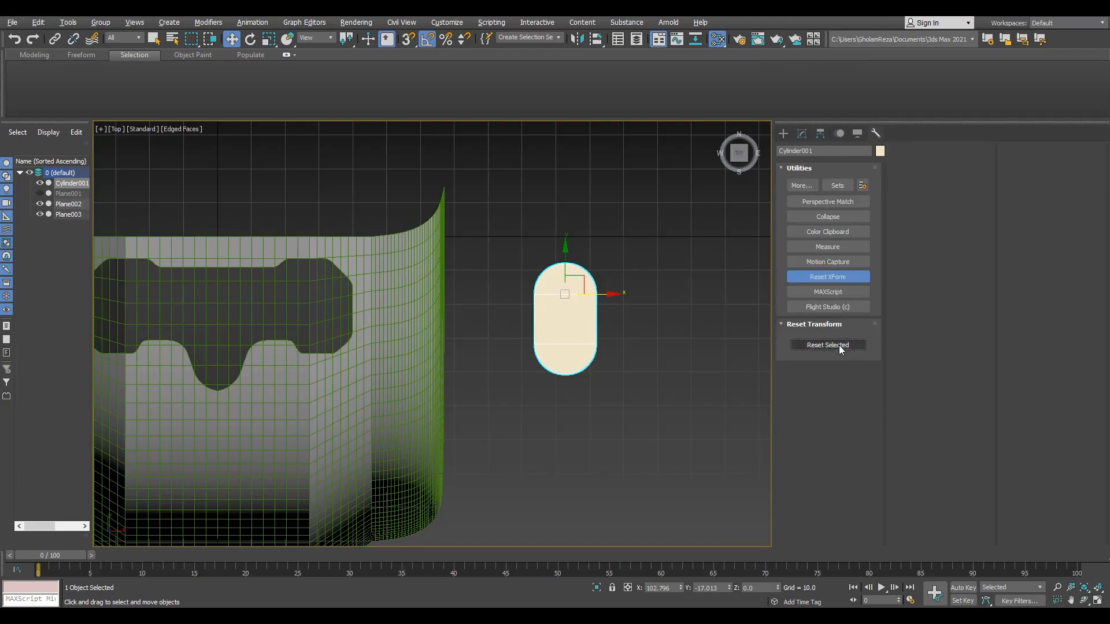
click(827, 345)
click(819, 133)
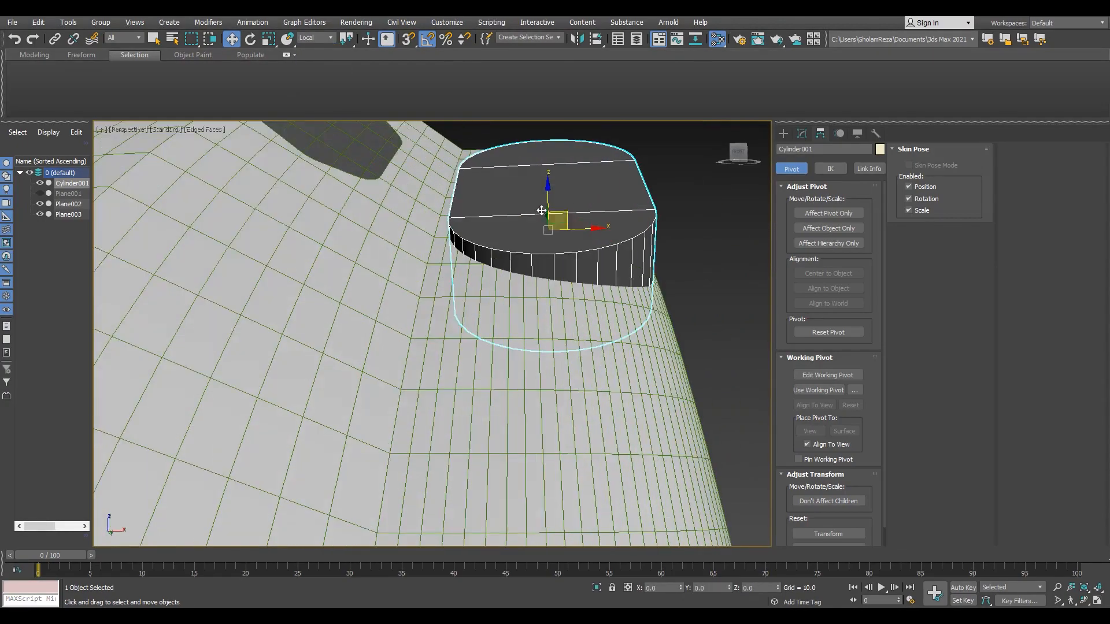
Step: Rotate and move the slot shape onto the upper part of the curved side, and switch to the Right view
key(e)
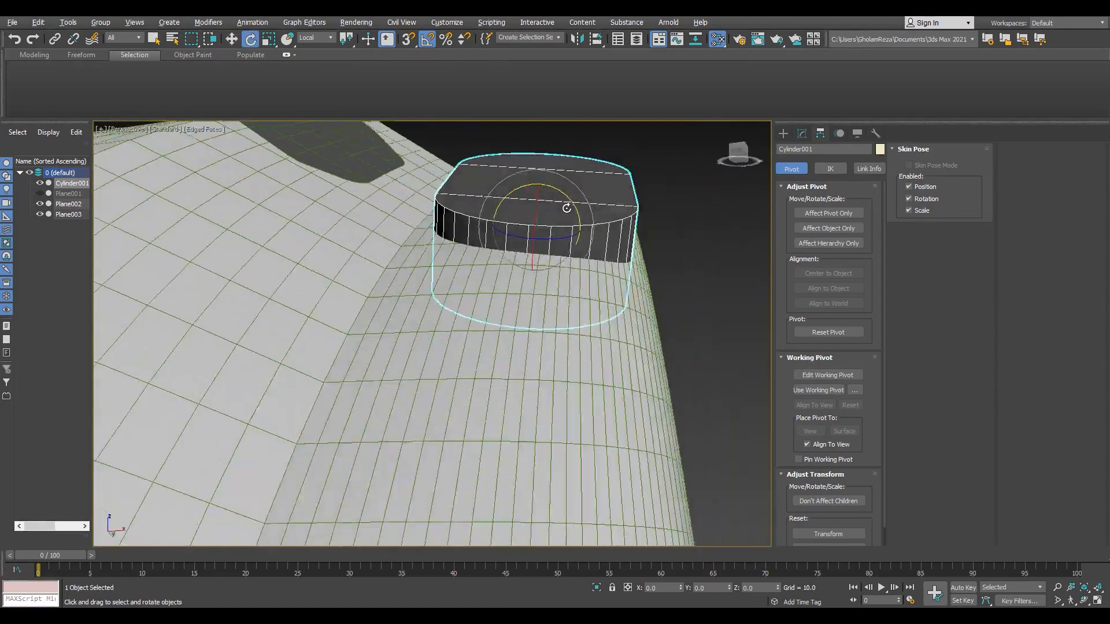
key(w)
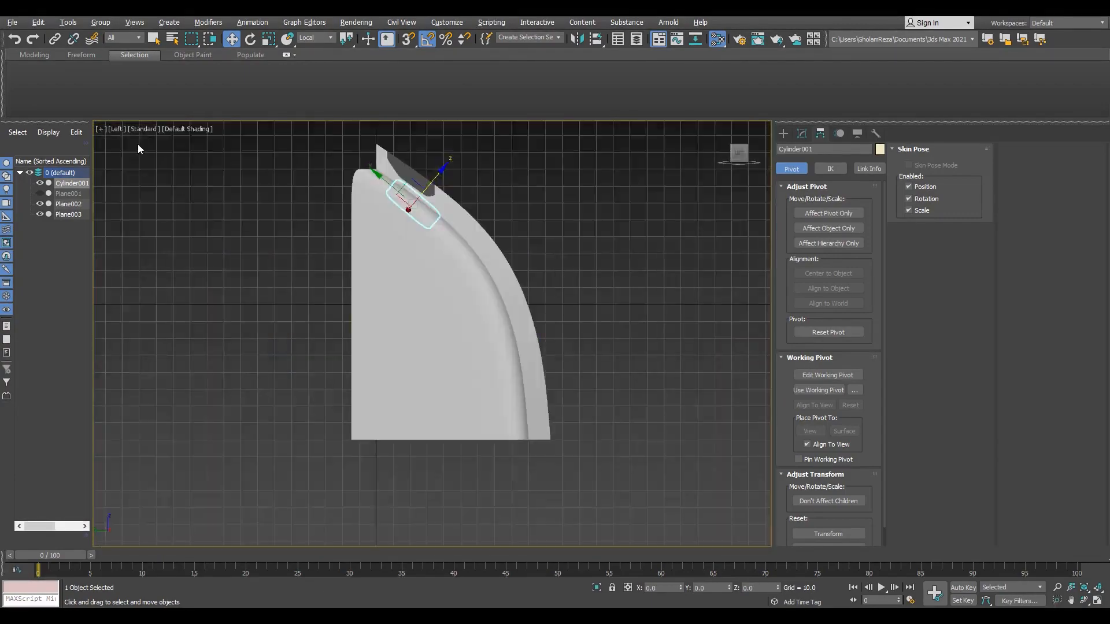
click(118, 128)
click(141, 258)
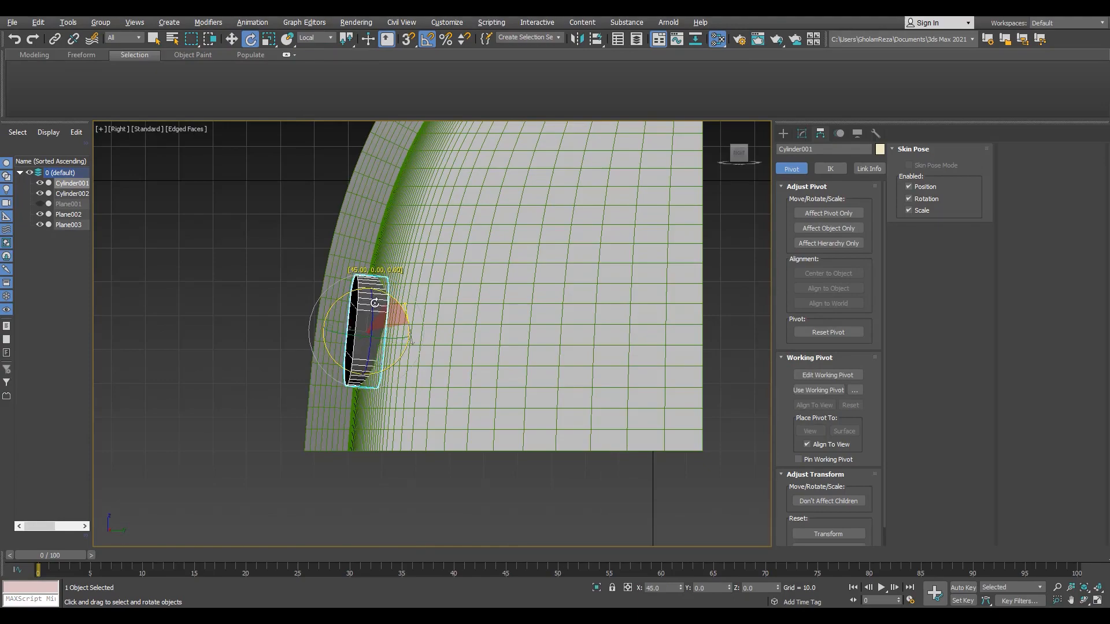
Step: Examine how the lower slot shape sits against the curved side in the Perspective view with edged faces
key(alt+w)
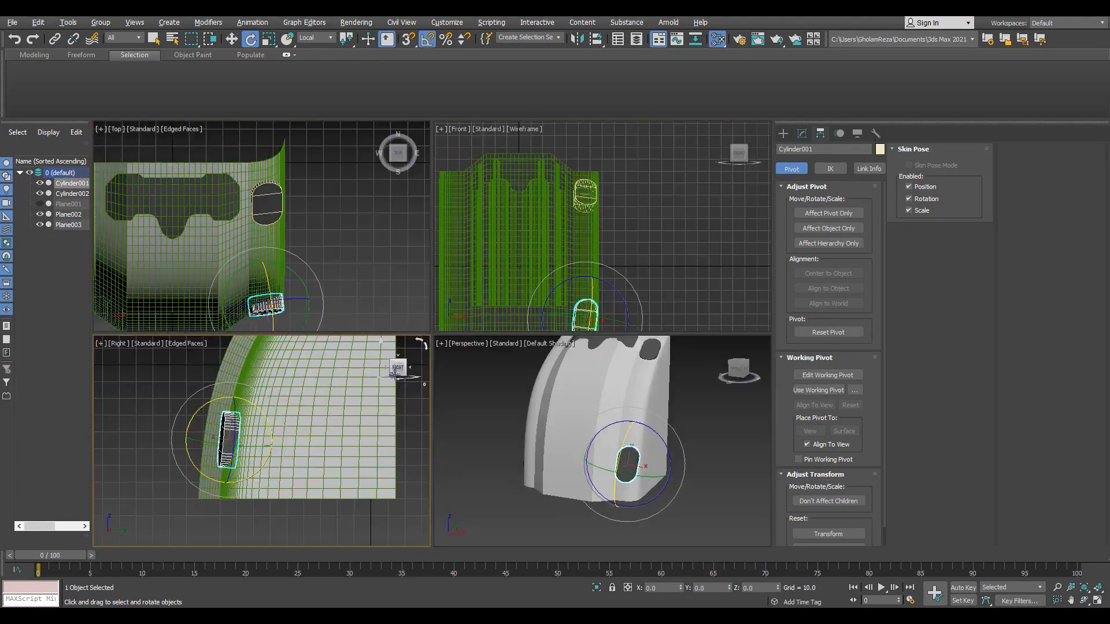
key(alt+w)
scroll(480, 383, up, 5)
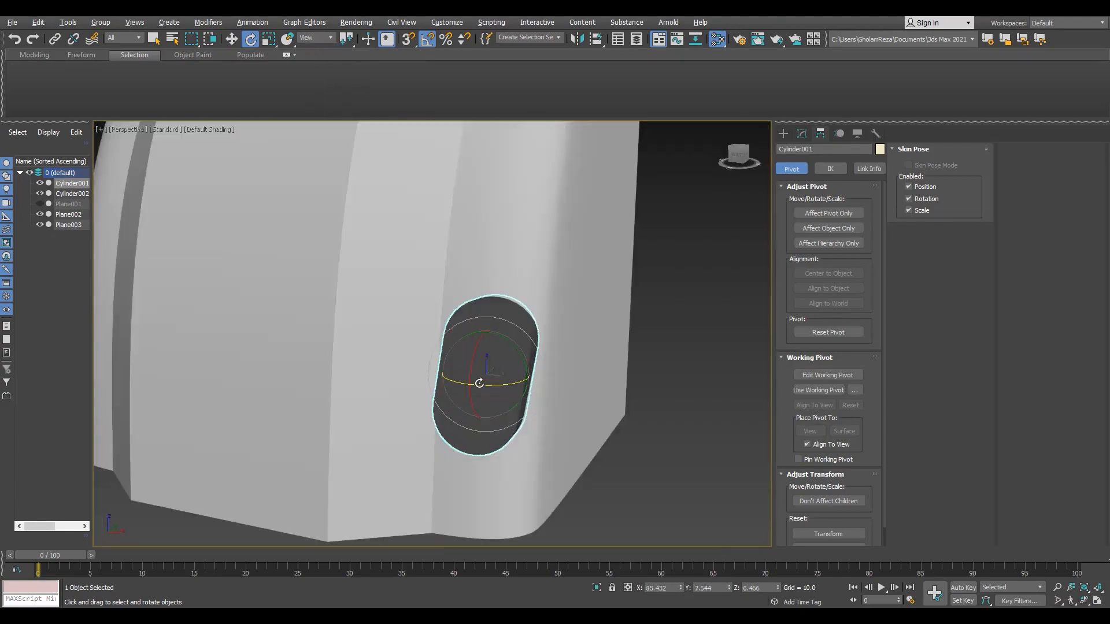
mouse_move(479, 384)
alt+middle_down()
mouse_move(498, 304)
mouse_move(483, 361)
mouse_move(396, 397)
mouse_move(528, 470)
mouse_move(490, 389)
mouse_move(485, 297)
mouse_move(520, 404)
mouse_move(471, 490)
mouse_move(586, 339)
mouse_move(480, 457)
mouse_move(484, 477)
alt+middle_up()
scroll(483, 361, up, 4)
key(F4)
scroll(493, 375, down, 3)
key(w)
scroll(471, 491, down, 2)
scroll(484, 477, up, 5)
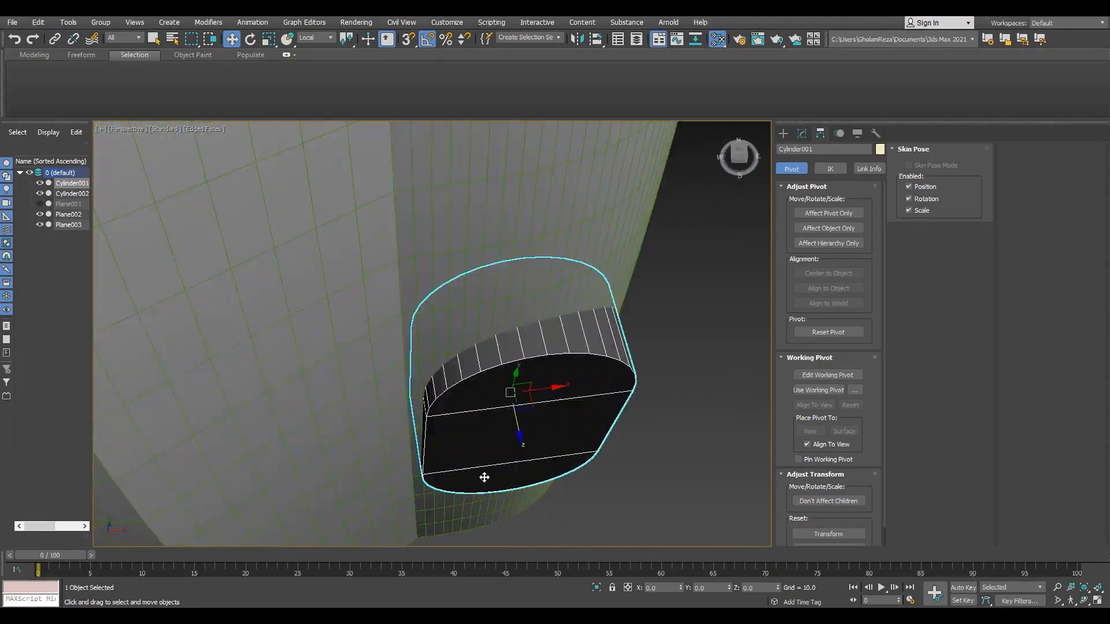
Step: Try to rotate the lower slot shape to match the curved surface
scroll(484, 478, up, 3)
key(e)
mouse_move(534, 384)
mouse_down()
mouse_move(554, 404)
mouse_move(549, 396)
mouse_up()
key(ctrl+z)
Step: Nudge the lower slot shape slightly against the curved side surface
key(a)
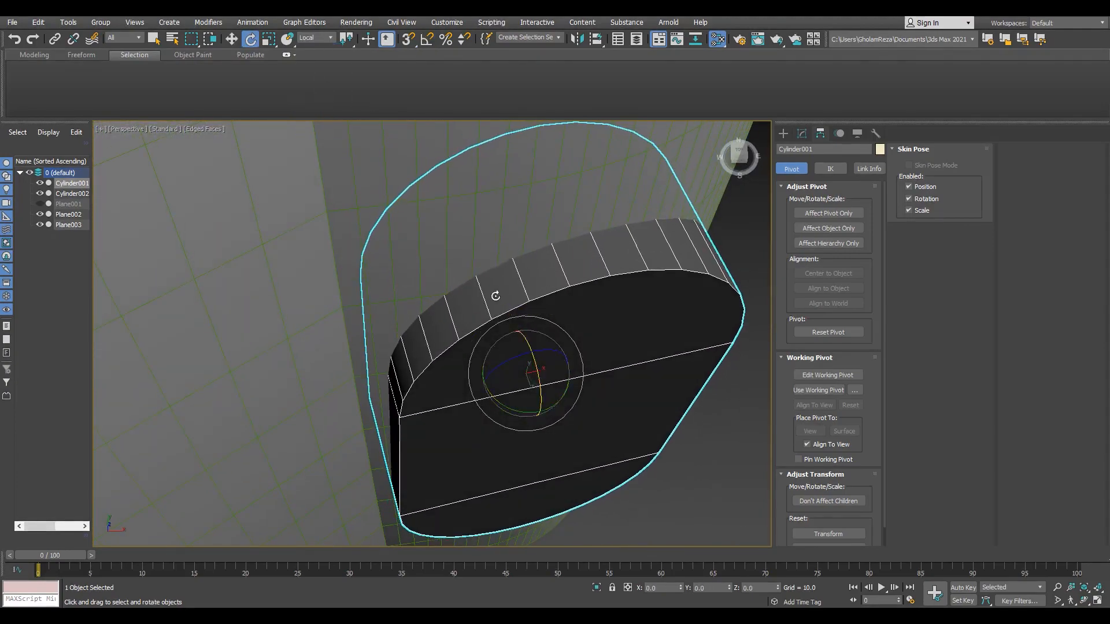
scroll(495, 295, down, 5)
alt+middle_drag(495, 294, 501, 237)
scroll(502, 260, up, 2)
key(w)
drag(505, 273, 506, 280)
mouse_move(506, 280)
alt+middle_down()
mouse_move(456, 408)
mouse_move(509, 283)
mouse_move(491, 225)
mouse_move(562, 197)
mouse_move(421, 421)
alt+middle_up()
key(F4)
scroll(508, 283, down, 5)
key(F4)
scroll(421, 421, up, 5)
scroll(480, 401, up, 2)
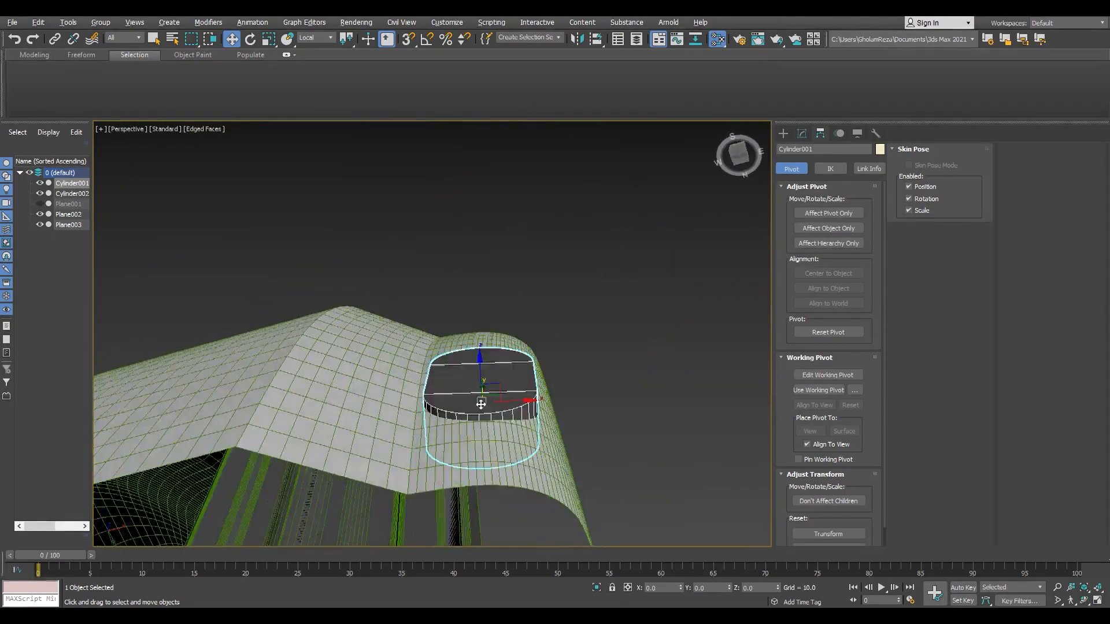
Step: Rotate the lower slot shape slightly in the shaded Front view to line it up with the side strip
alt+middle_drag(480, 401, 480, 473)
key(alt+w)
middle_click(544, 323)
key(F3)
key(alt+w)
key(F4)
middle_drag(507, 327, 541, 225)
scroll(433, 403, up, 5)
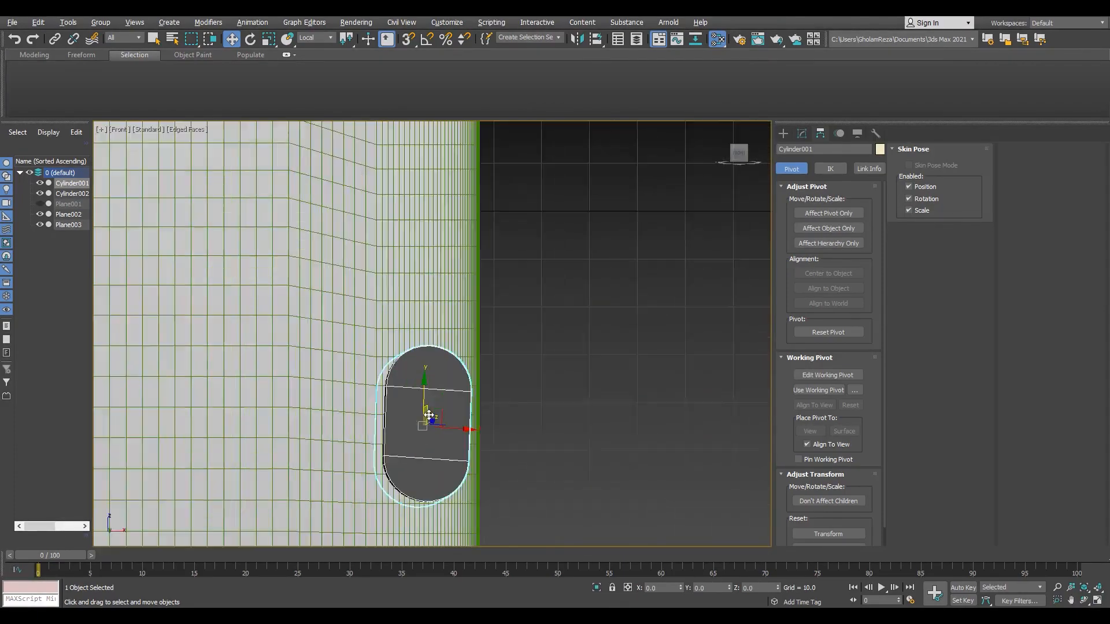
key(e)
drag(437, 399, 444, 404)
scroll(449, 405, down, 5)
scroll(452, 407, down, 4)
click(520, 292)
key(F4)
Step: Check the placement of both slot shapes on the shaded model in the Perspective view
key(alt+w)
middle_click(489, 409)
key(alt+w)
key(F3)
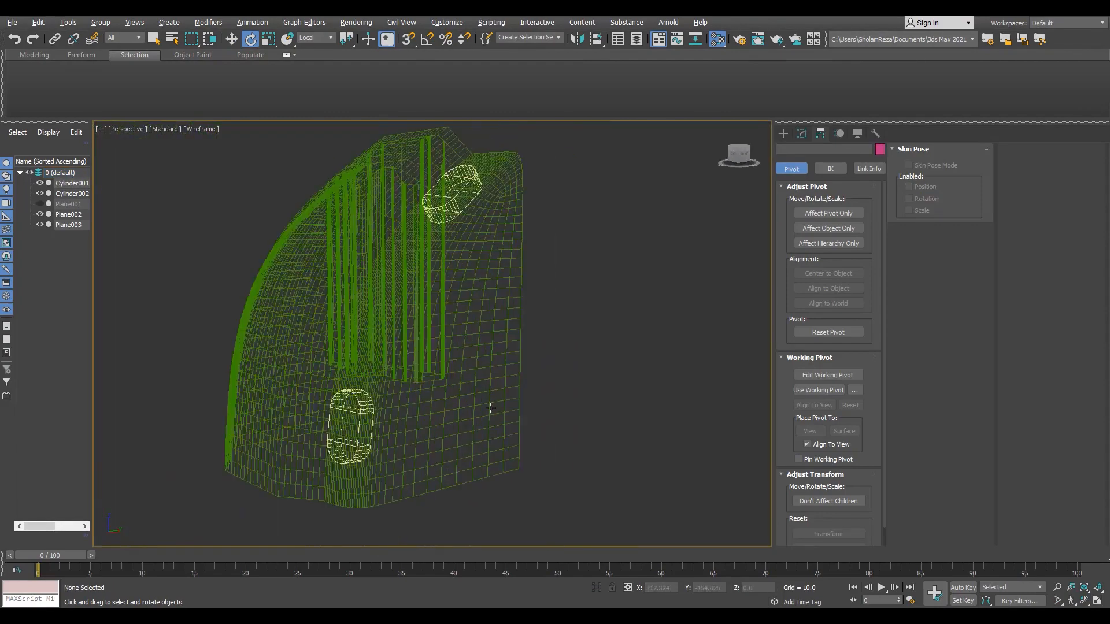
key(F3)
scroll(431, 408, down, 6)
key(F4)
scroll(495, 315, up, 3)
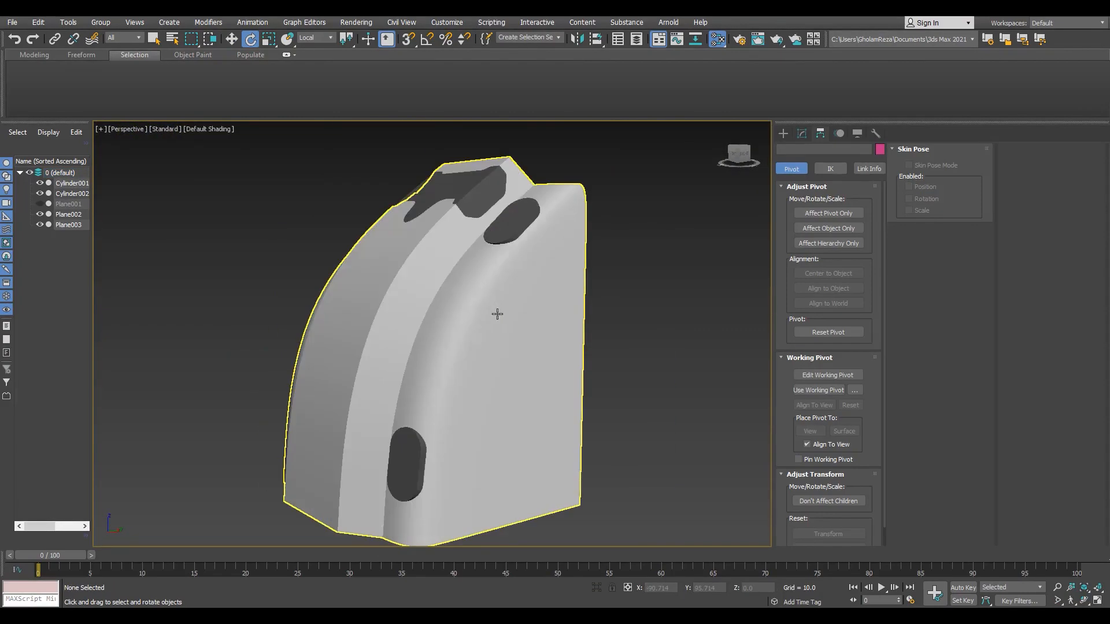
Step: Create a 32-sided cylinder with a radius of about 9.7 beside the model in the Top view
key(alt+w)
middle_click(347, 260)
key(alt+w)
key(alt+w)
key(alt+w)
click(783, 134)
click(807, 227)
key(alt+w)
middle_click(409, 315)
key(alt+w)
scroll(543, 384, up, 3)
drag(569, 381, 575, 406)
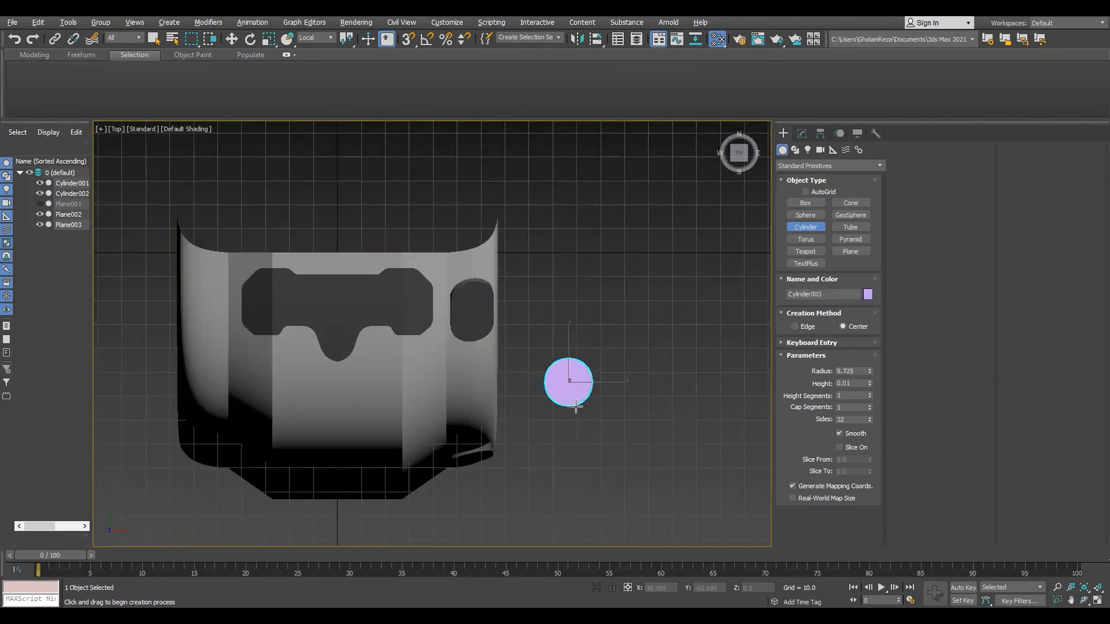
click(572, 342)
Step: Clone the new cylinder and move the clone into the curved side between the two slot shapes
scroll(567, 387, up, 5)
key(e)
key(alt+w)
middle_click(695, 426)
key(alt+w)
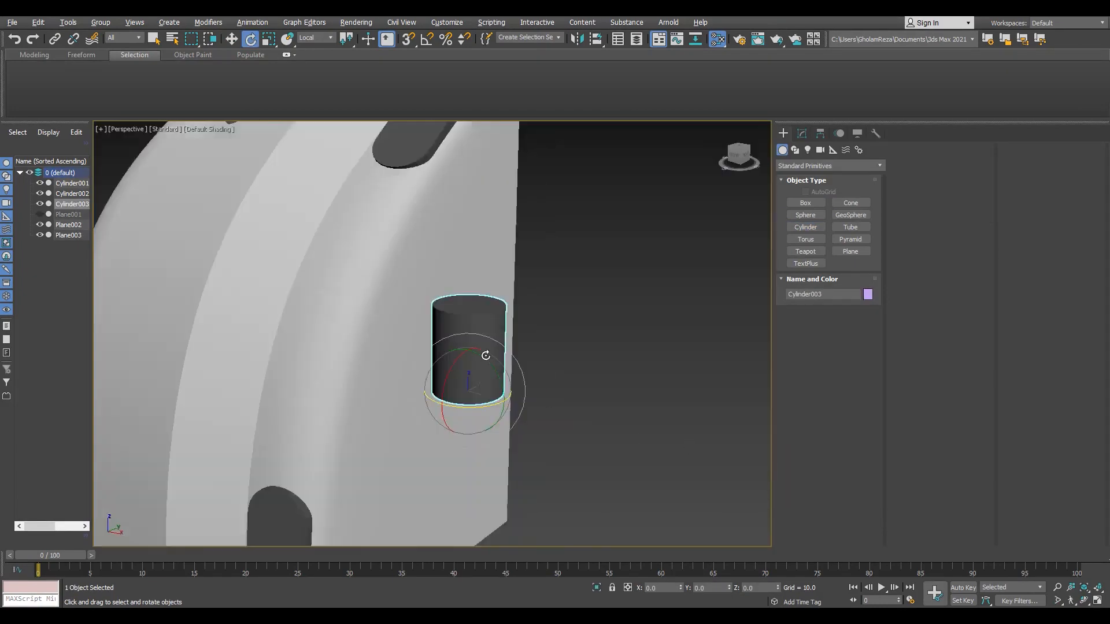
key(F4)
key(ctrl+v)
click(523, 355)
key(w)
drag(540, 408, 375, 348)
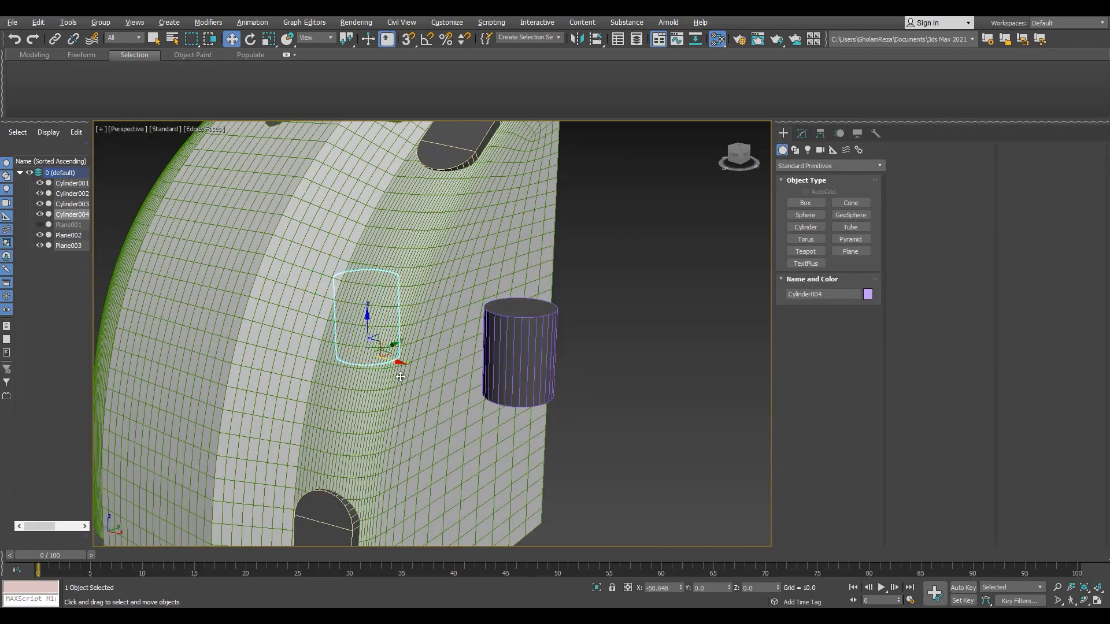
Step: Tilt the cloned cylinder in the Right view so its end cap faces out of the curved side
key(alt+w)
middle_click(359, 390)
key(alt+w)
scroll(334, 381, up, 5)
key(e)
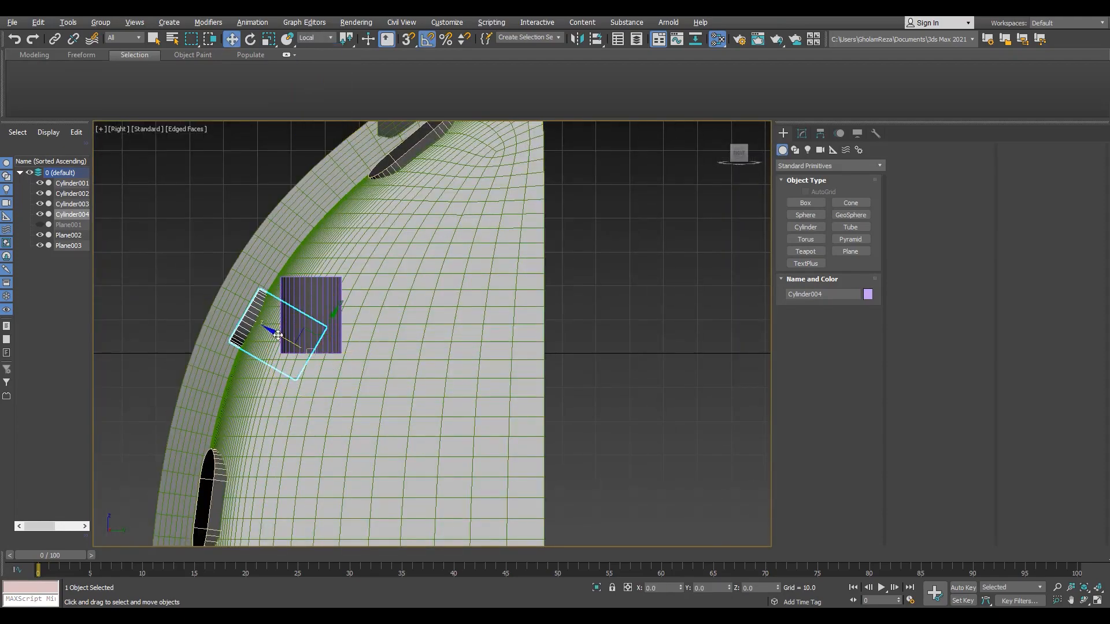
Step: Fine-tune the cloned cylinder's position and rotation on the curved side in the Perspective view
key(p)
scroll(404, 412, up, 8)
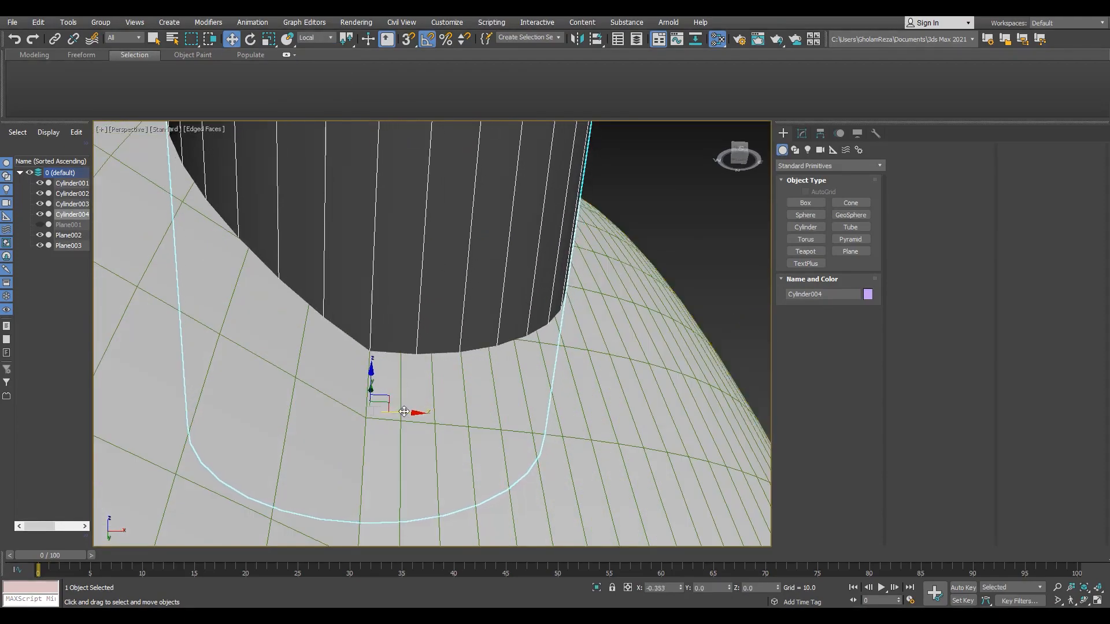
scroll(403, 412, down, 4)
alt+middle_drag(403, 411, 422, 277)
key(e)
drag(422, 377, 411, 416)
alt+middle_drag(410, 416, 455, 370)
scroll(406, 234, up, 3)
drag(434, 269, 430, 268)
scroll(430, 268, down, 5)
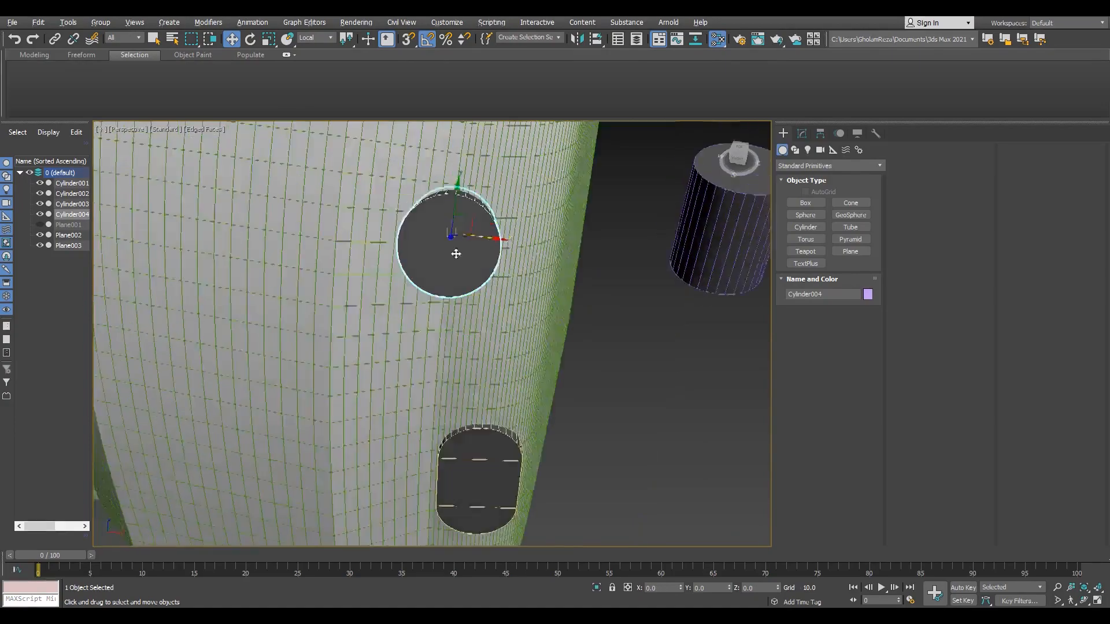
Step: Select the upright cylinder beside the model and add an Edit Poly modifier to it
alt+middle_drag(430, 267, 462, 260)
scroll(462, 261, down, 2)
click(612, 248)
alt+middle_drag(612, 249, 606, 311)
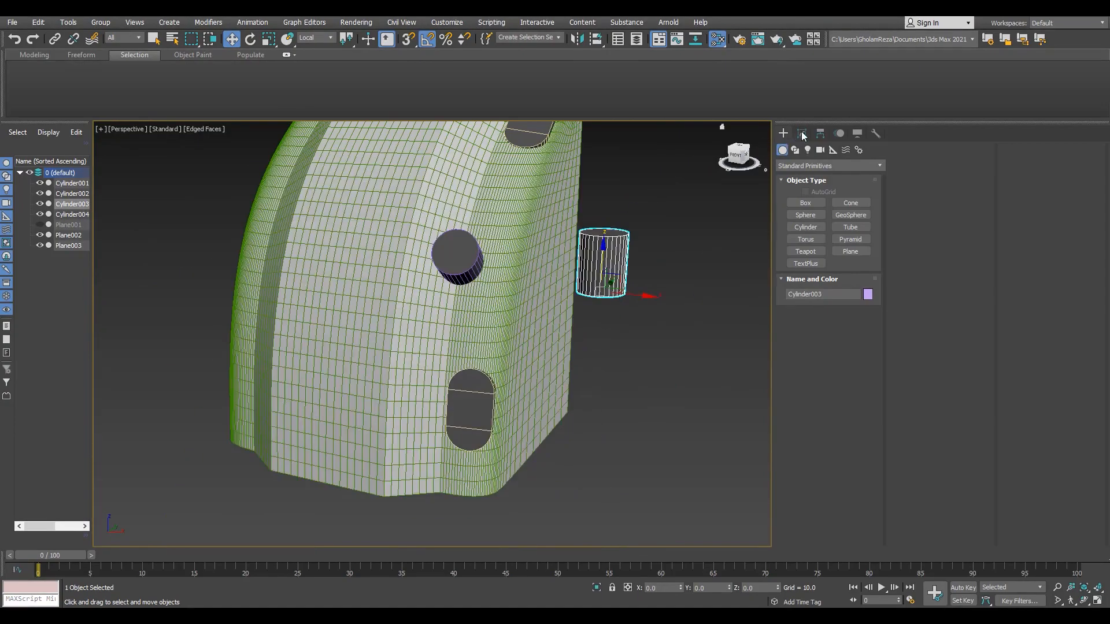
click(802, 133)
scroll(601, 257, up, 5)
alt+middle_drag(601, 257, 579, 286)
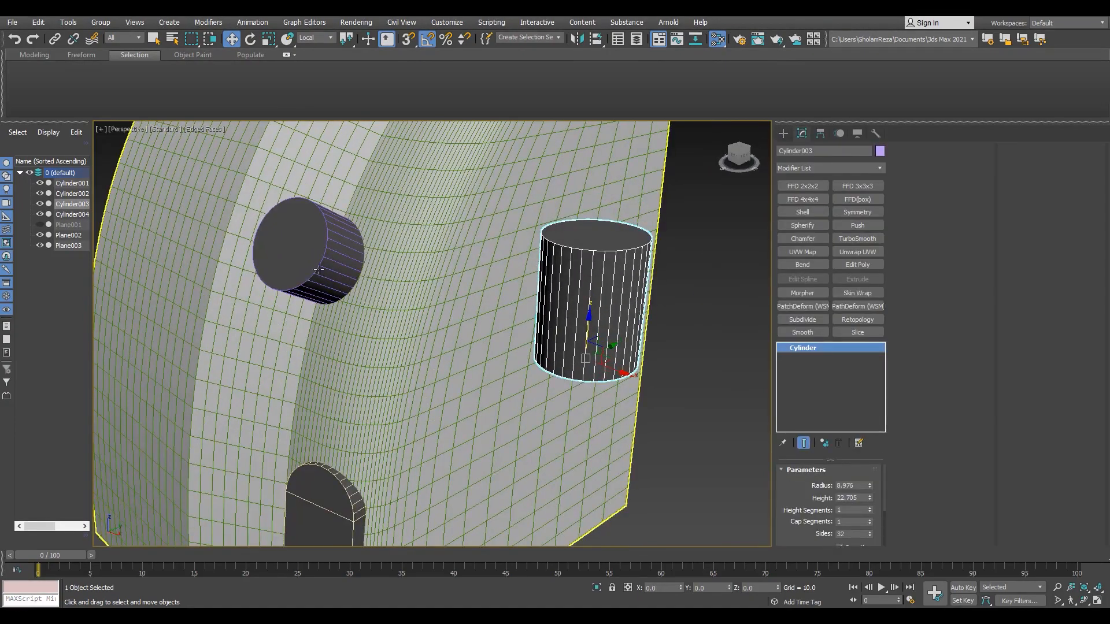
scroll(318, 269, up, 3)
middle_drag(318, 270, 196, 367)
click(857, 265)
Step: Inset the cylinder's top cap using Bevel with an outline of -1.457 and delete the inner polygon
key(4)
click(580, 284)
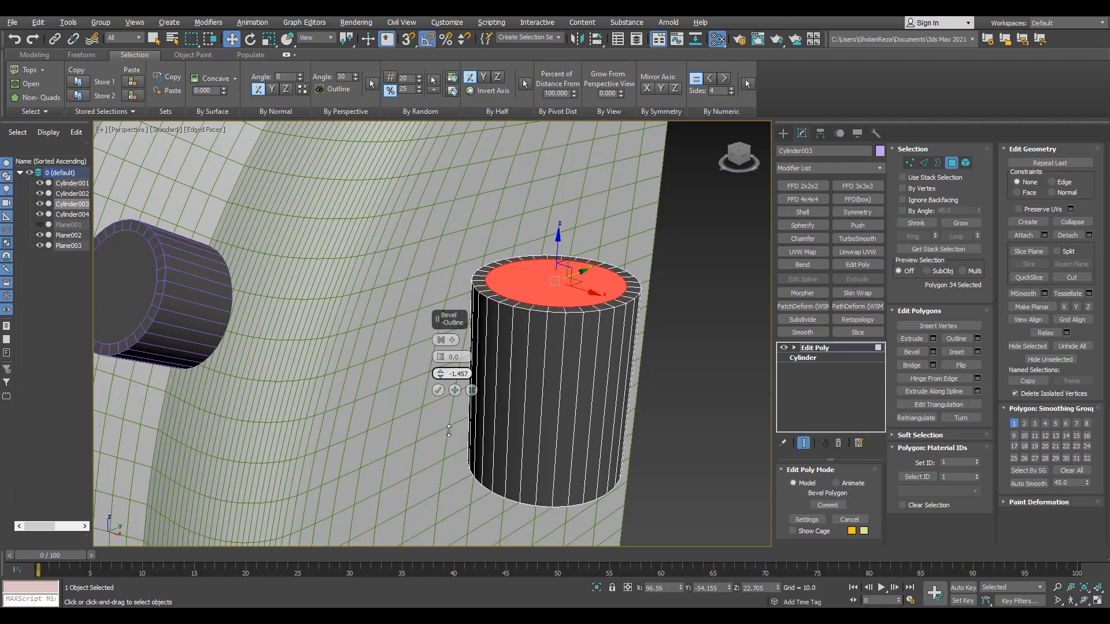
click(436, 390)
key(Delete)
Step: Extend the opening's border up into a raised collar, scale it inward into a rim and lower it to form the inner wall
key(3)
click(574, 285)
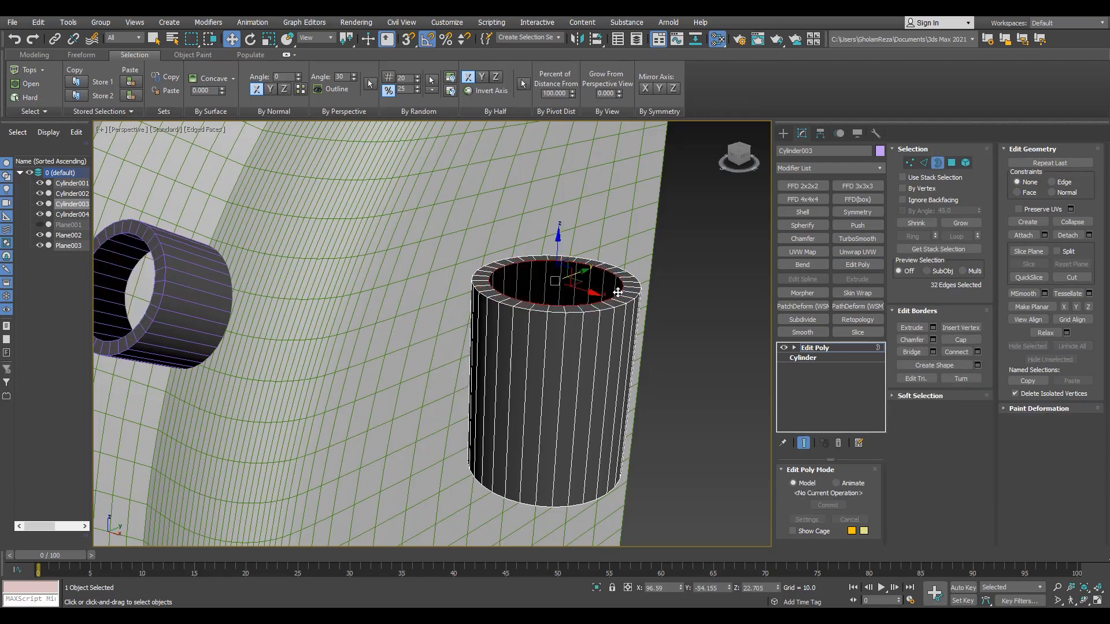
scroll(560, 289, up, 3)
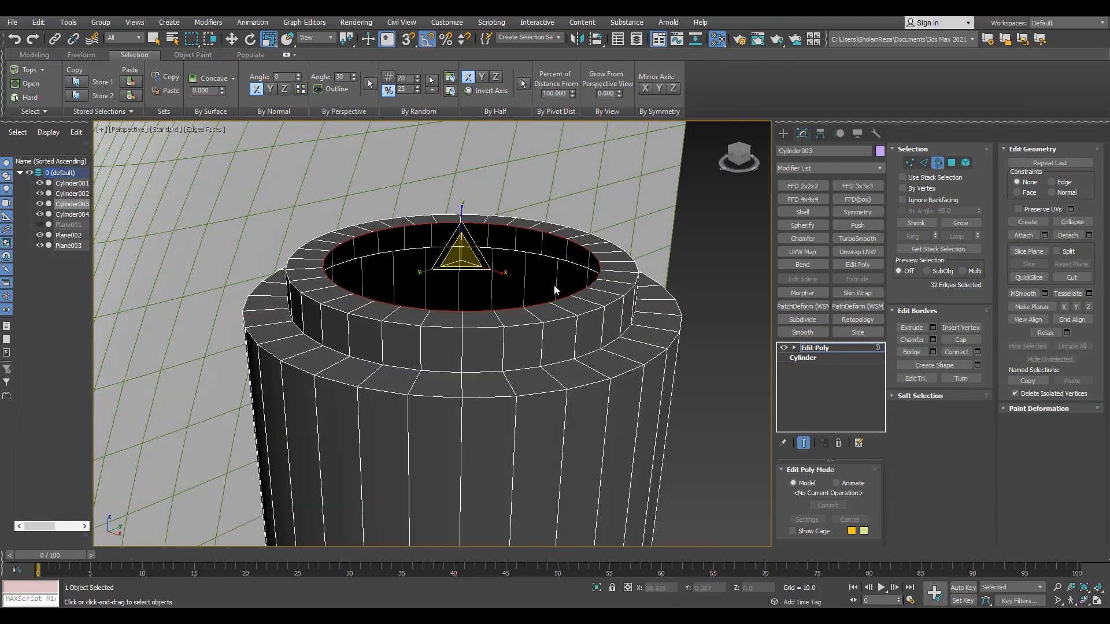
scroll(549, 289, up, 3)
key(w)
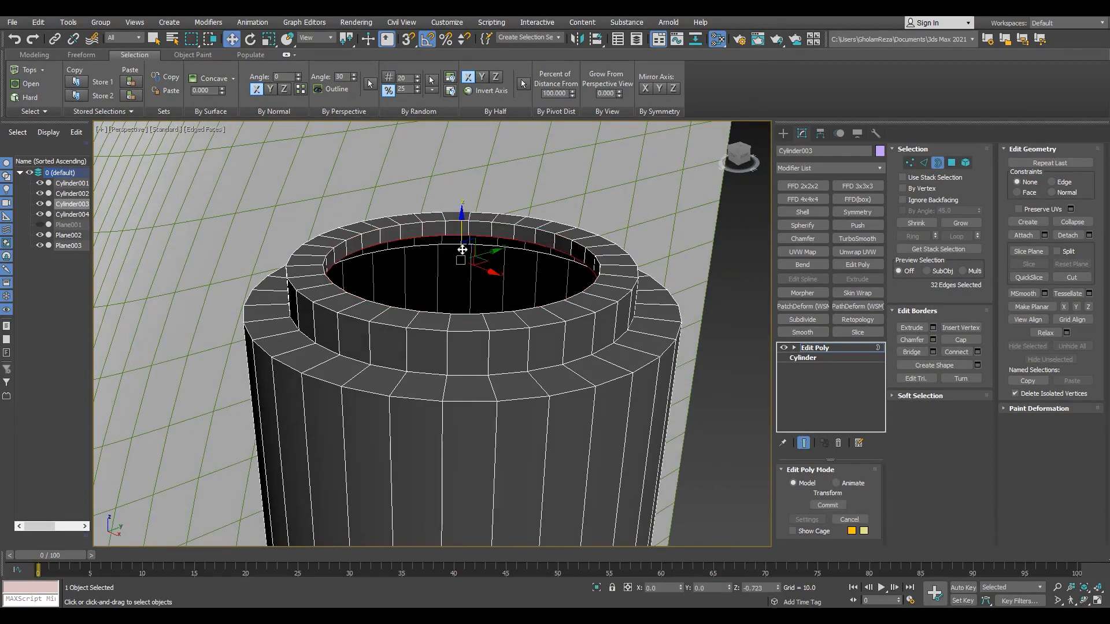
alt+middle_drag(462, 250, 414, 300)
Step: Try raising part of the collar's top faces and deforming them with an FFD 3x3x3 modifier
key(4)
click(300, 292)
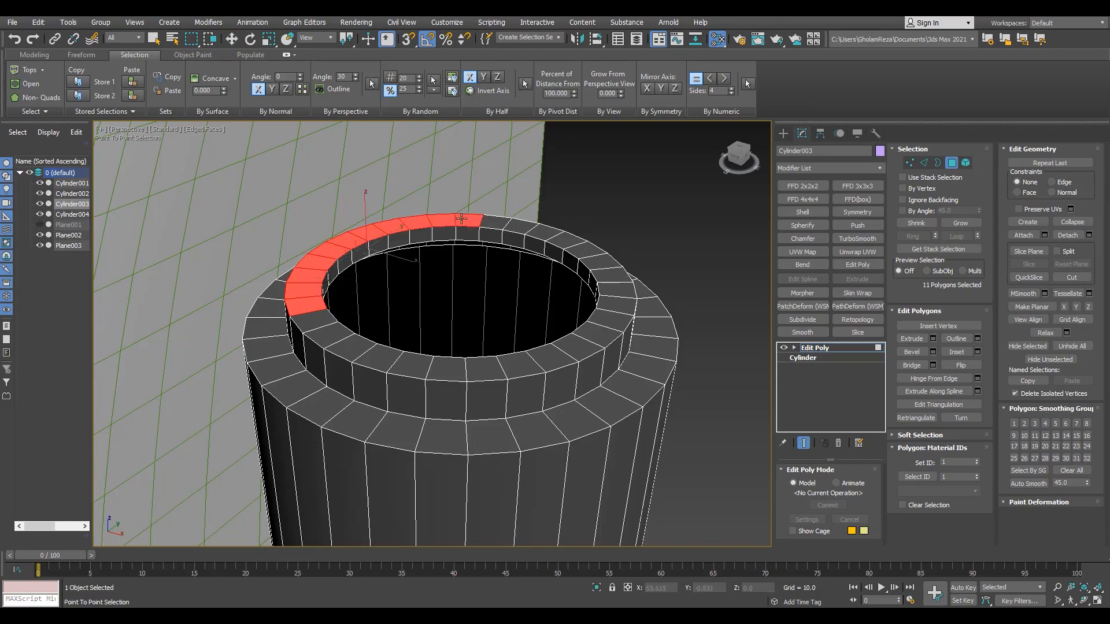
key(w)
scroll(539, 232, down, 6)
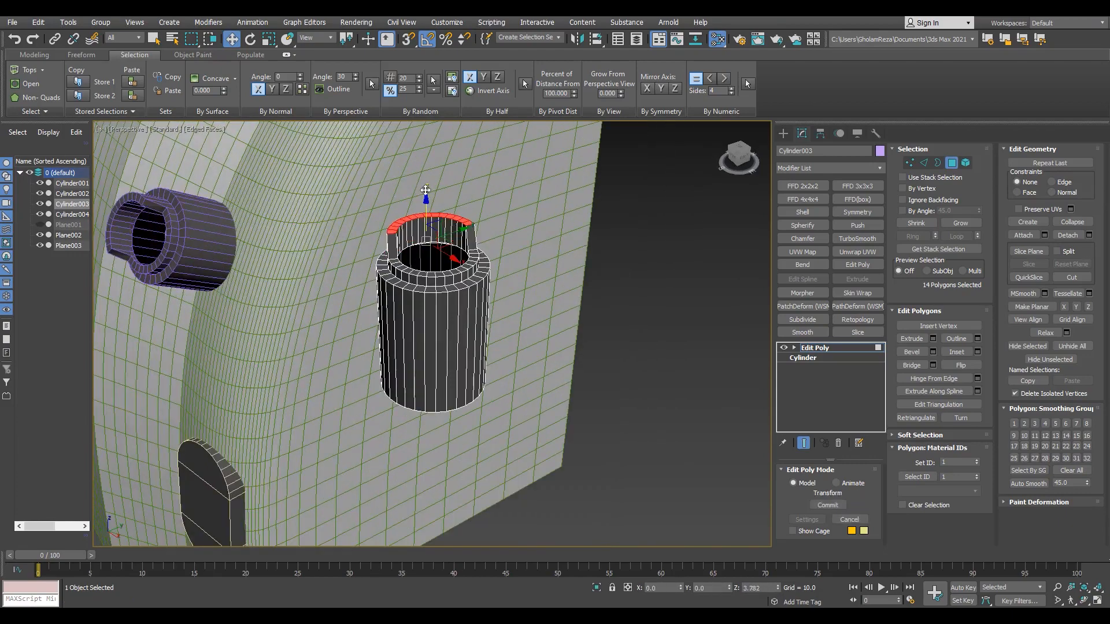
scroll(427, 238, up, 4)
click(862, 187)
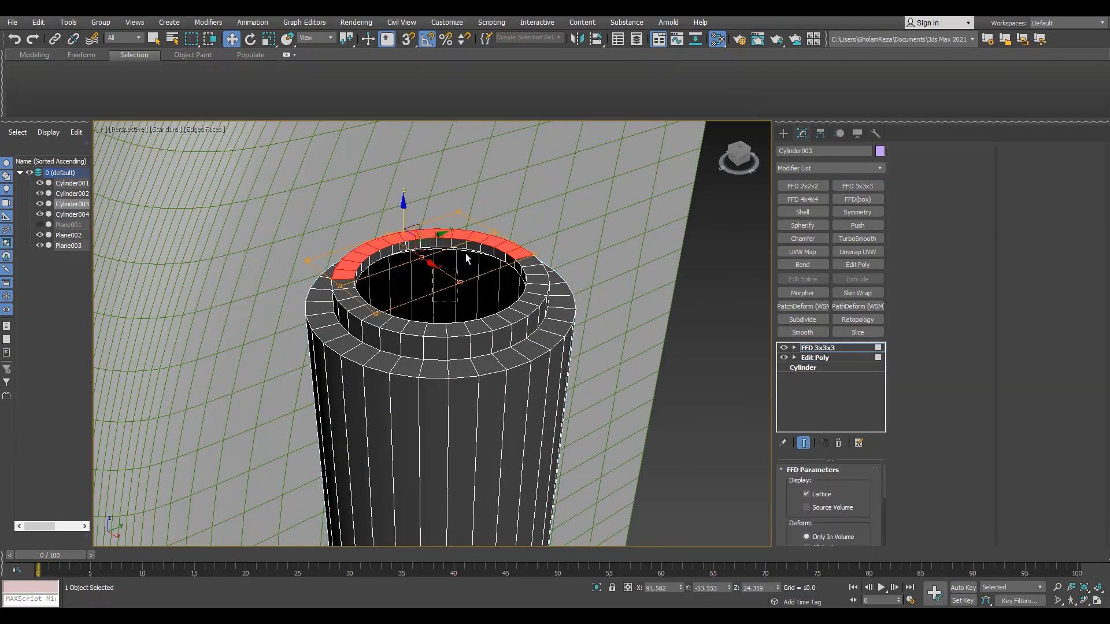
alt+middle_drag(479, 300, 448, 234)
click(838, 444)
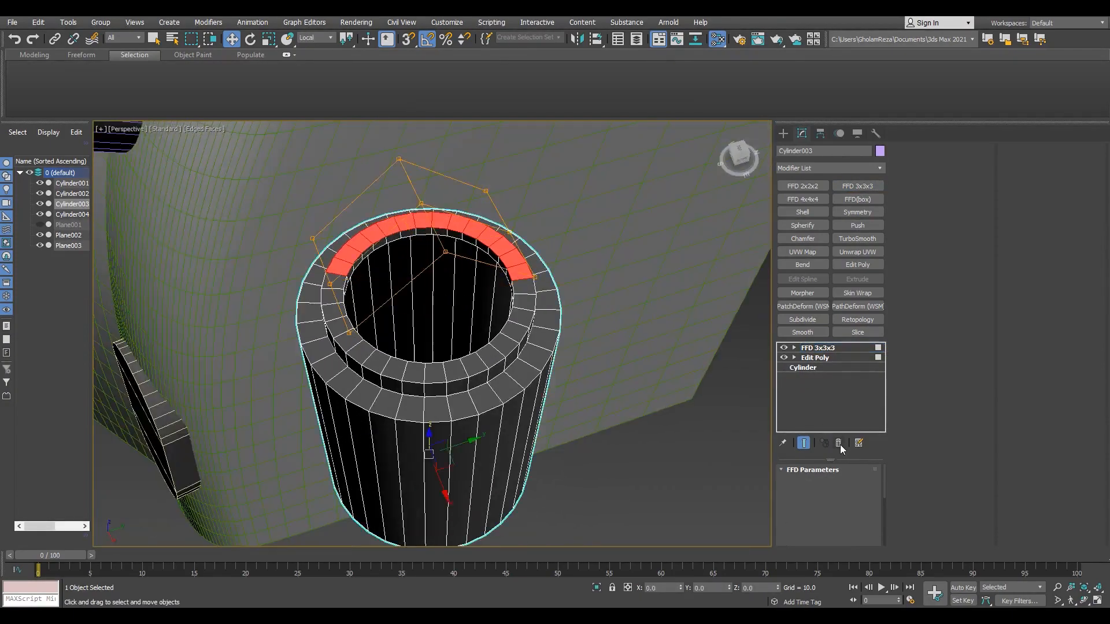
click(838, 444)
Step: Select the 16 top faces on one half of the collar using the Top view and extrude them upward by about 1 unit
alt+middle_drag(369, 260, 347, 301)
key(t)
alt+click(556, 285)
scroll(516, 455, up, 3)
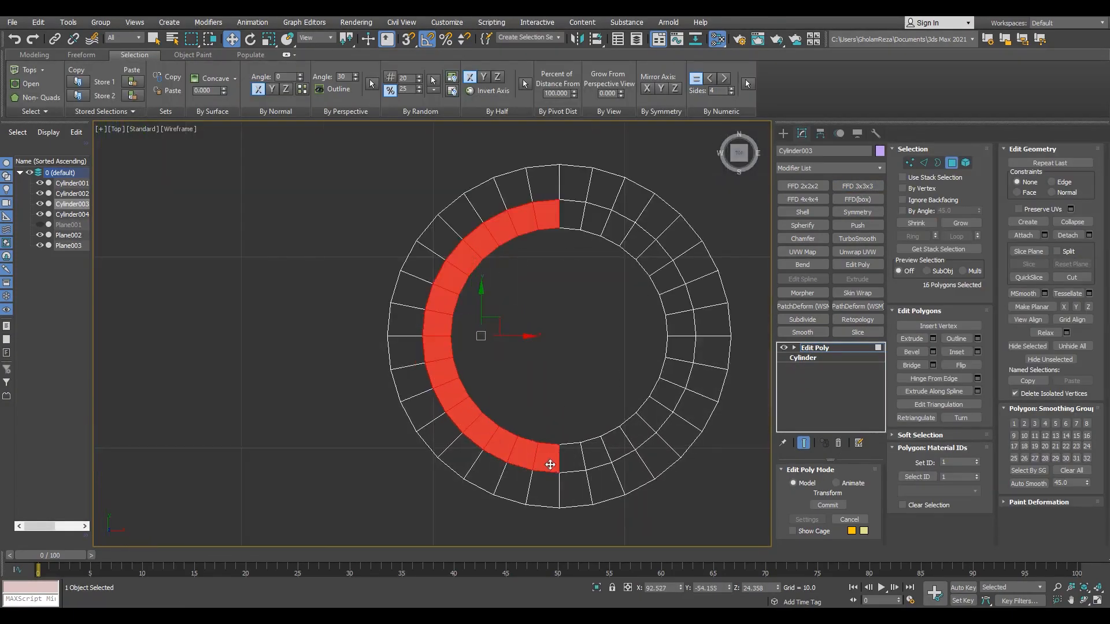
key(p)
alt+middle_drag(543, 457, 417, 380)
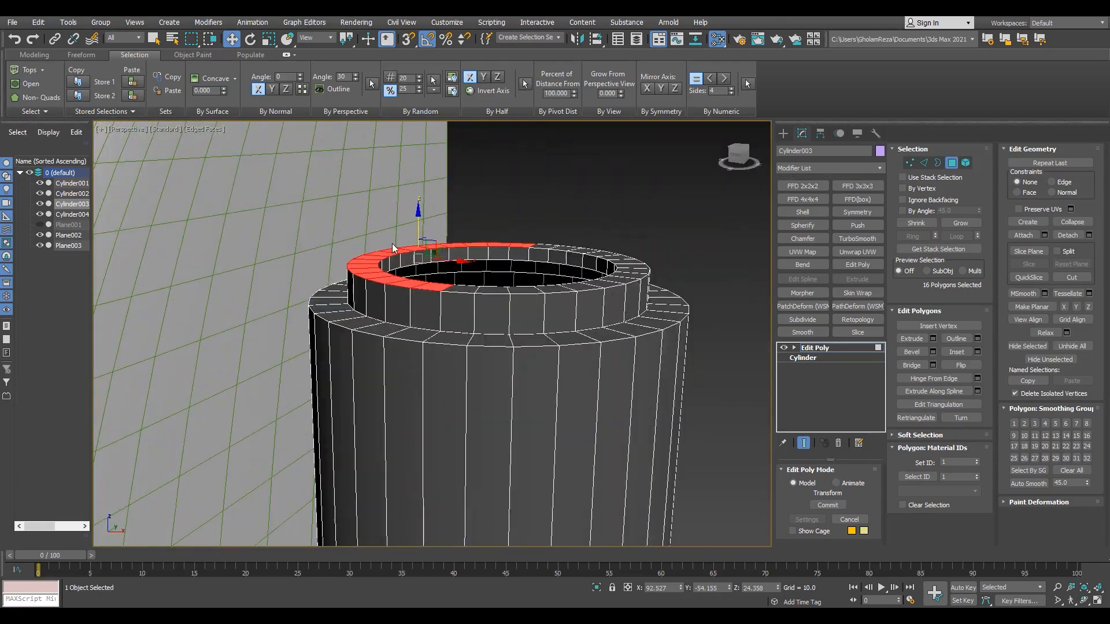
click(440, 390)
drag(418, 224, 419, 205)
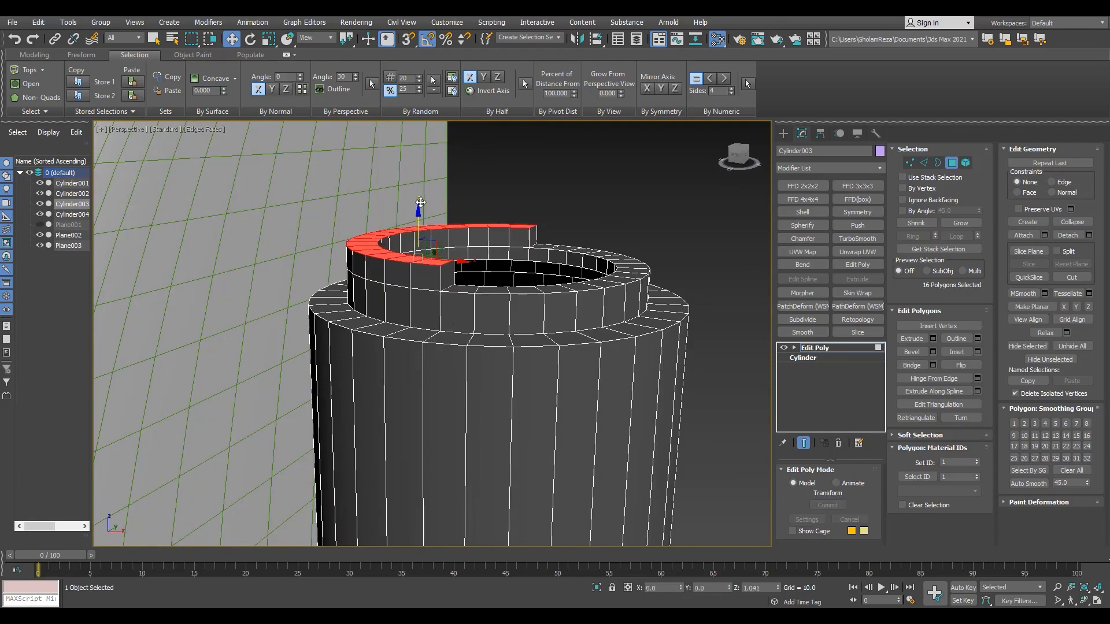
Step: Apply FFD 3x3x3 modifiers to the raised half-ring faces and enable control point editing
click(857, 186)
alt+middle_drag(407, 237, 430, 279)
alt+middle_drag(494, 264, 427, 263)
click(857, 186)
key(1)
Step: Raise the FFD control points vertically to stretch the half-ring into a tall wall above the collar
drag(425, 259, 393, 85)
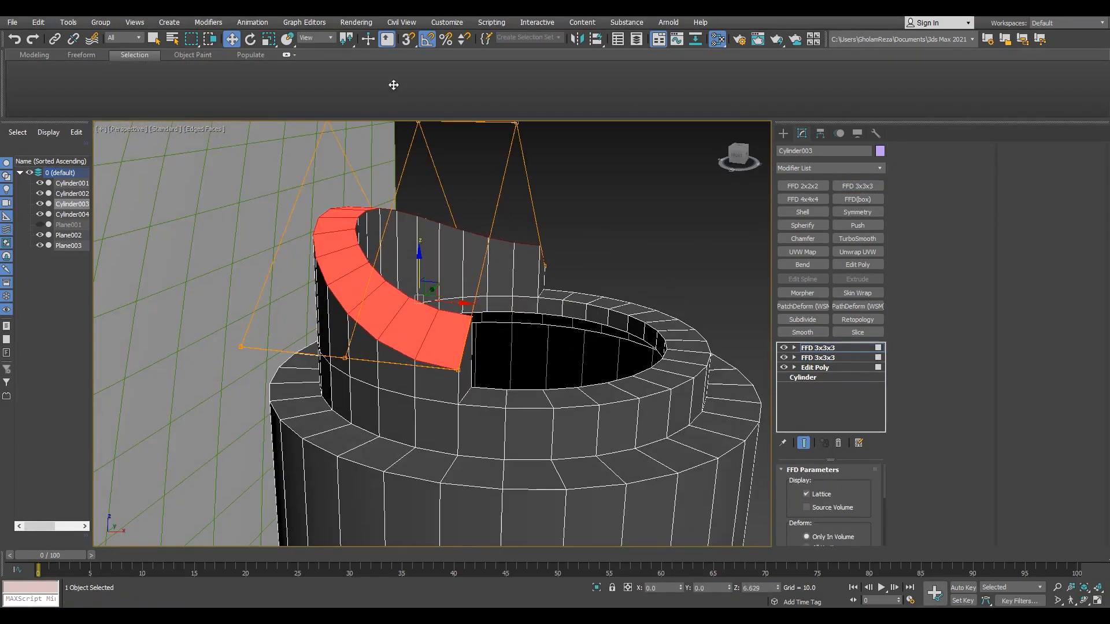
key(ctrl+z)
alt+middle_drag(509, 231, 529, 208)
scroll(529, 208, down, 5)
drag(421, 184, 421, 158)
scroll(438, 214, up, 3)
Step: Lower the front and middle lattice points and raise the back ones so the half-ring wall slopes down to the collar
drag(480, 191, 453, 218)
alt+middle_drag(462, 238, 456, 228)
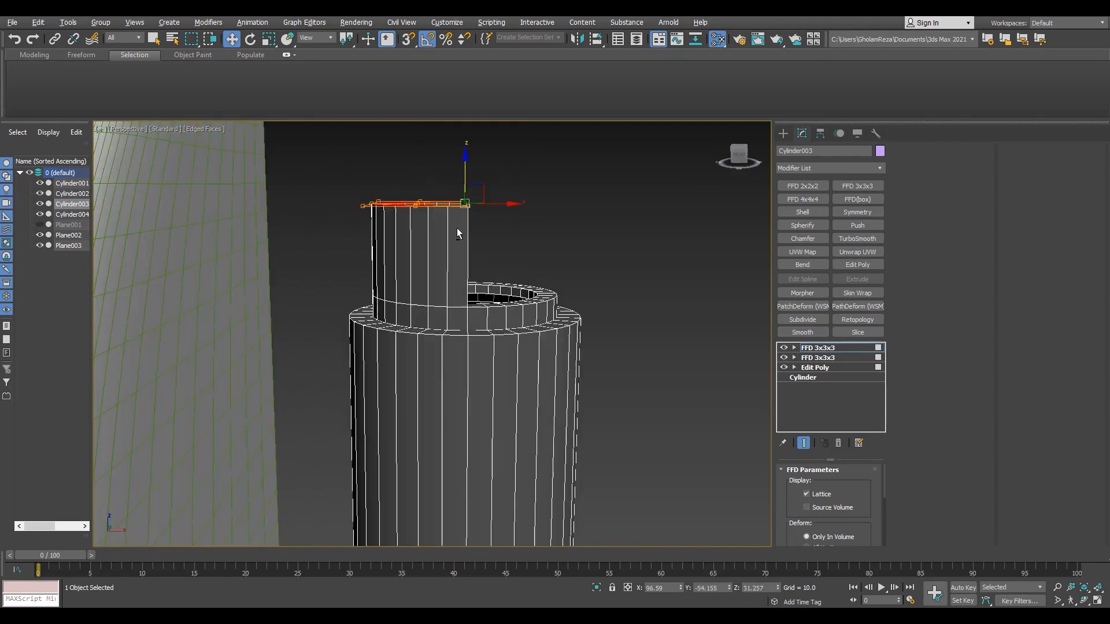
drag(475, 252, 475, 255)
alt+middle_drag(475, 255, 481, 252)
drag(434, 161, 403, 250)
alt+middle_drag(405, 245, 384, 243)
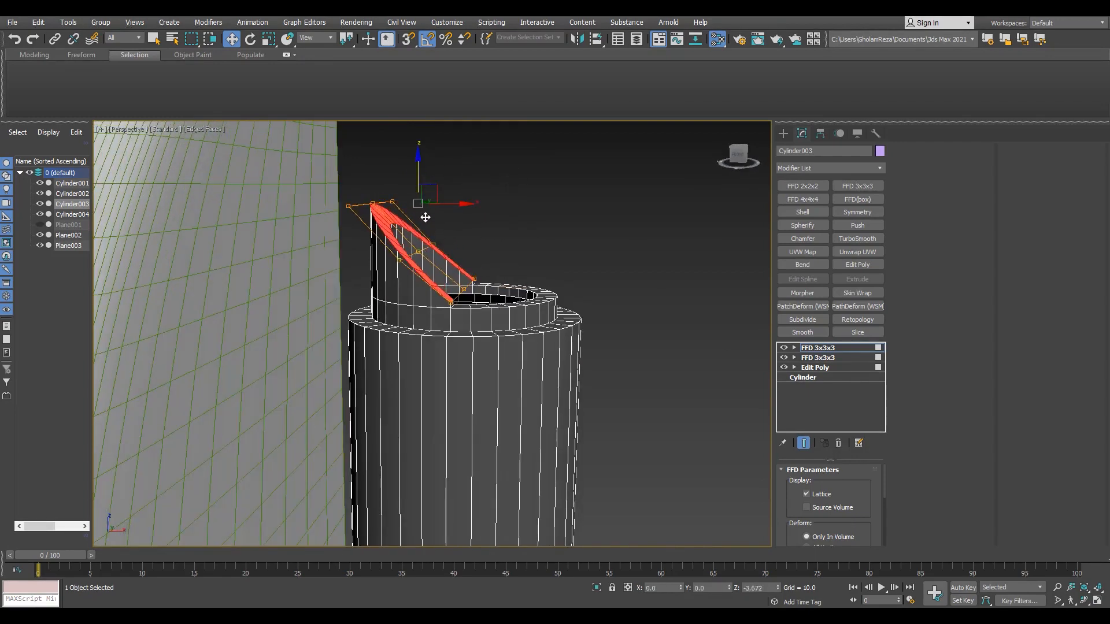
drag(373, 163, 375, 123)
scroll(409, 272, down, 3)
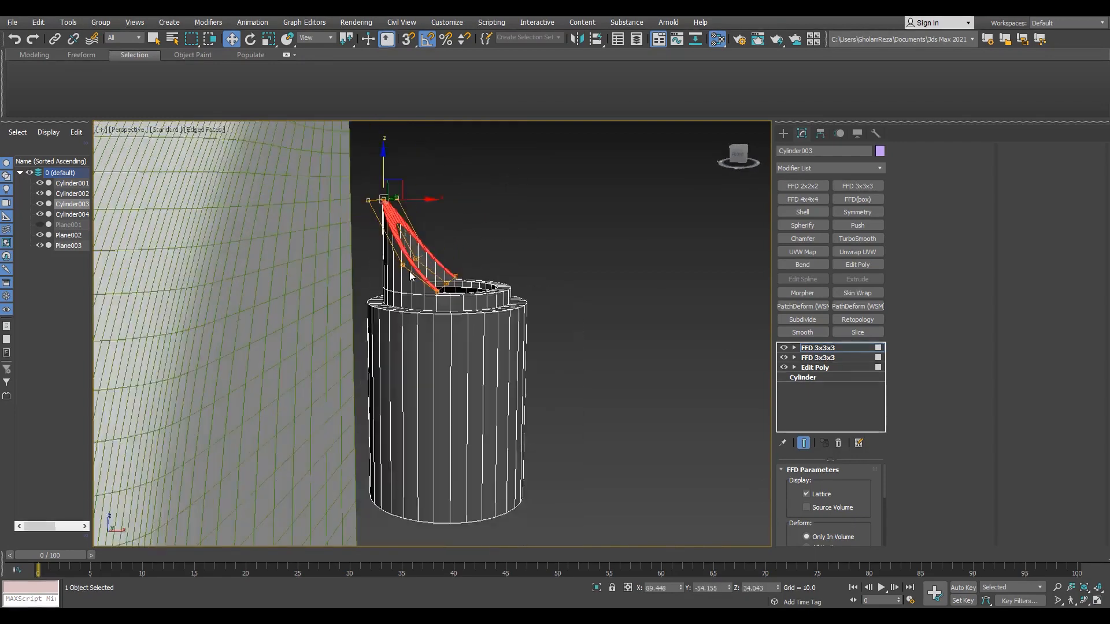
Step: Adjust the middle and front lattice points to refine the curve of the sloped wall
mouse_move(409, 272)
alt+middle_down()
mouse_move(307, 318)
mouse_move(299, 310)
mouse_move(312, 305)
alt+middle_up()
scroll(368, 291, down, 3)
key(F4)
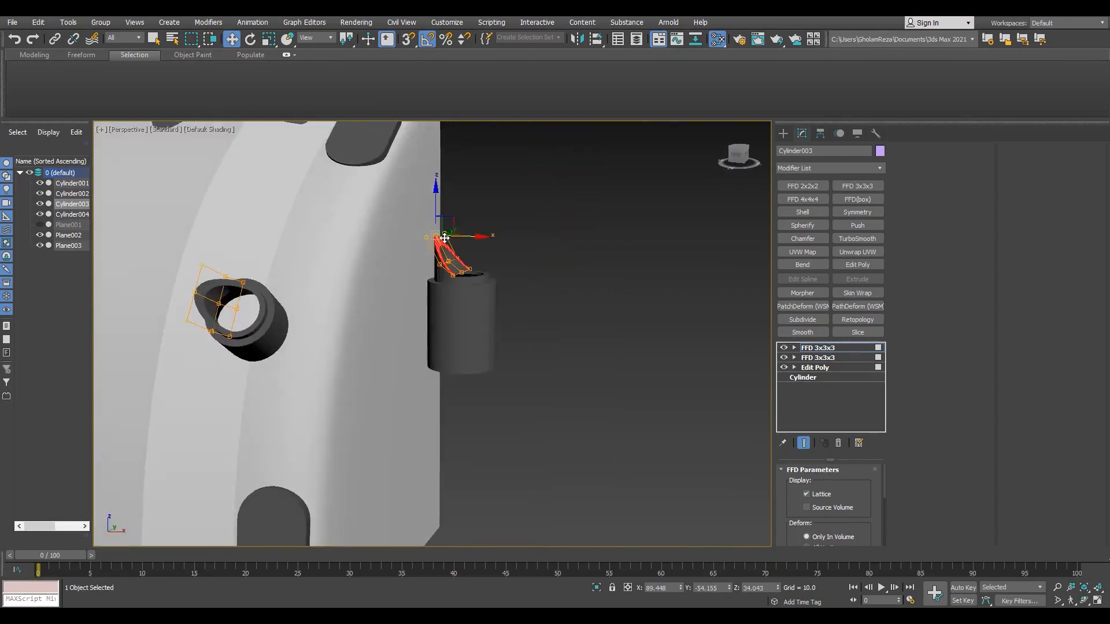
scroll(448, 257, up, 6)
key(F3)
key(F3)
key(F4)
scroll(462, 289, up, 2)
middle_drag(457, 254, 495, 289)
drag(467, 301, 494, 228)
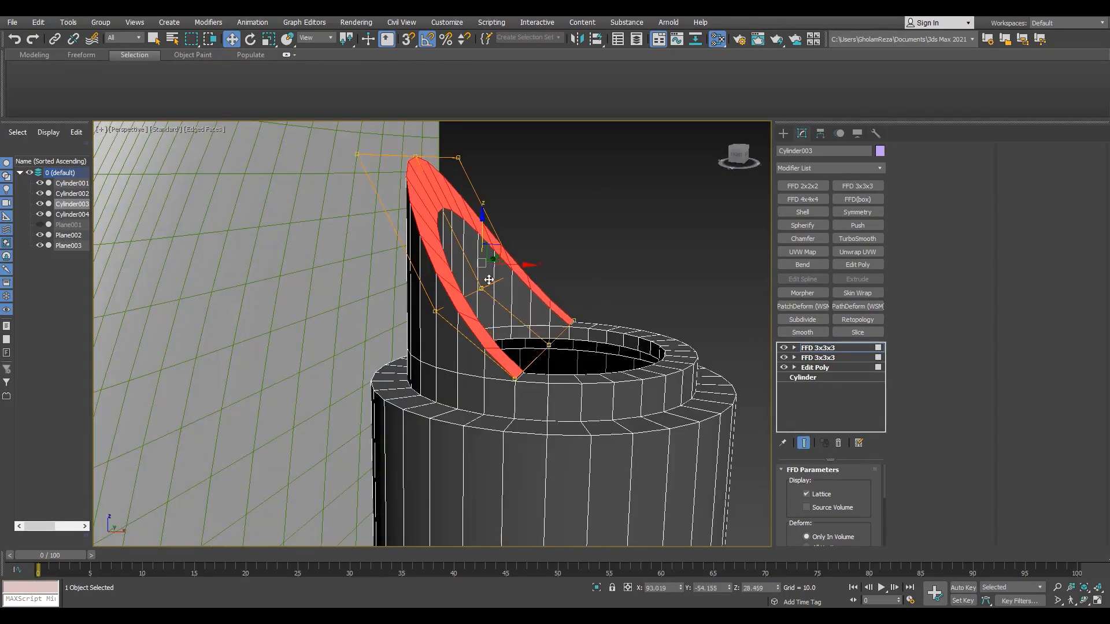
scroll(505, 379, up, 4)
drag(539, 373, 549, 368)
Step: Check the sloped wall in shaded display and fine-tune the lattice points at its peak
key(F2)
key(F2)
key(F2)
scroll(550, 369, down, 5)
scroll(515, 295, down, 5)
key(F4)
alt+middle_drag(515, 295, 533, 231)
scroll(533, 230, up, 4)
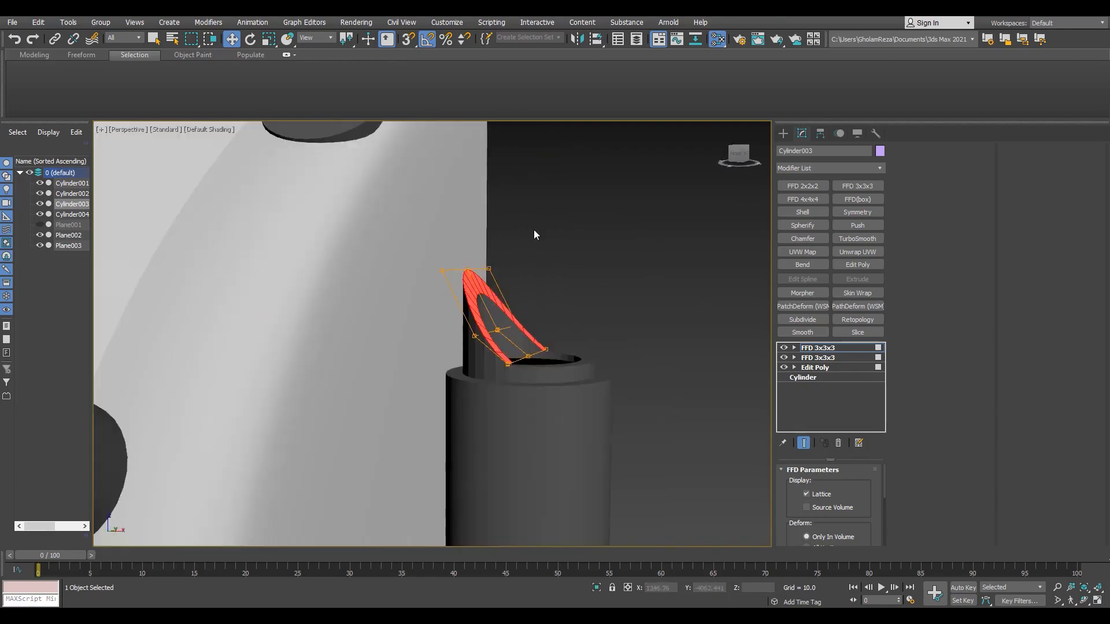
drag(474, 256, 474, 265)
scroll(485, 318, down, 5)
alt+middle_drag(477, 329, 491, 369)
scroll(496, 370, up, 3)
Step: Add another Edit Poly modifier and remove the two short edges where the sloped wall meets the collar
click(857, 265)
scroll(462, 347, up, 6)
key(F4)
key(2)
click(463, 340)
scroll(335, 416, up, 5)
ctrl+click(331, 368)
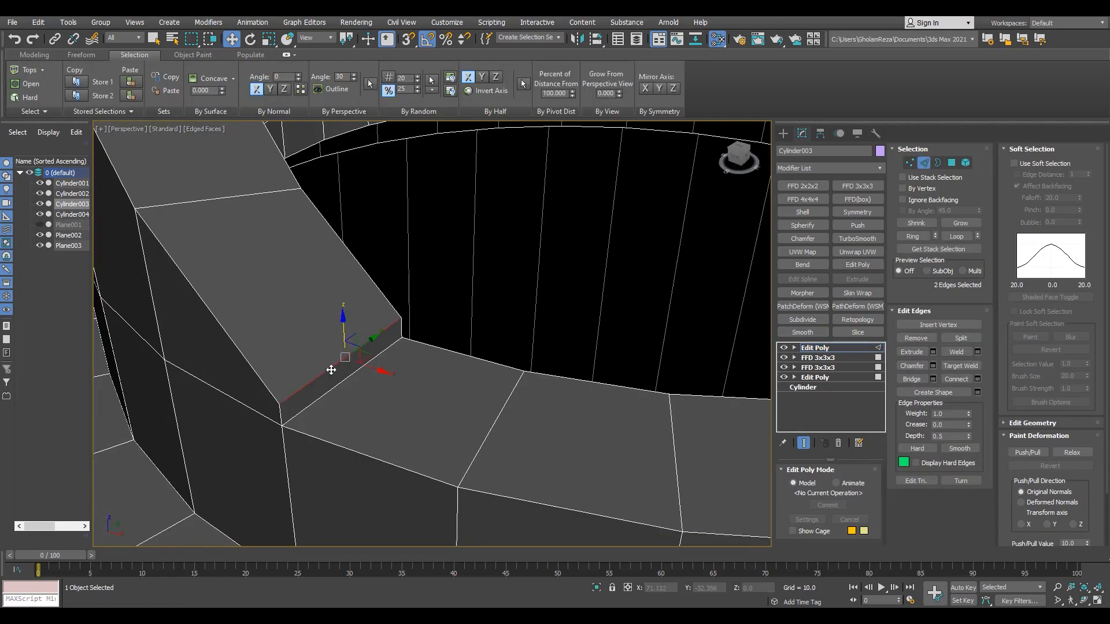
key(ctrl+BackSpace)
Step: Select the inner opening's border and extend it inward by scaling to create a flat ring inside the collar
scroll(382, 371, down, 5)
key(3)
click(602, 255)
scroll(602, 255, down, 5)
scroll(590, 271, up, 5)
key(r)
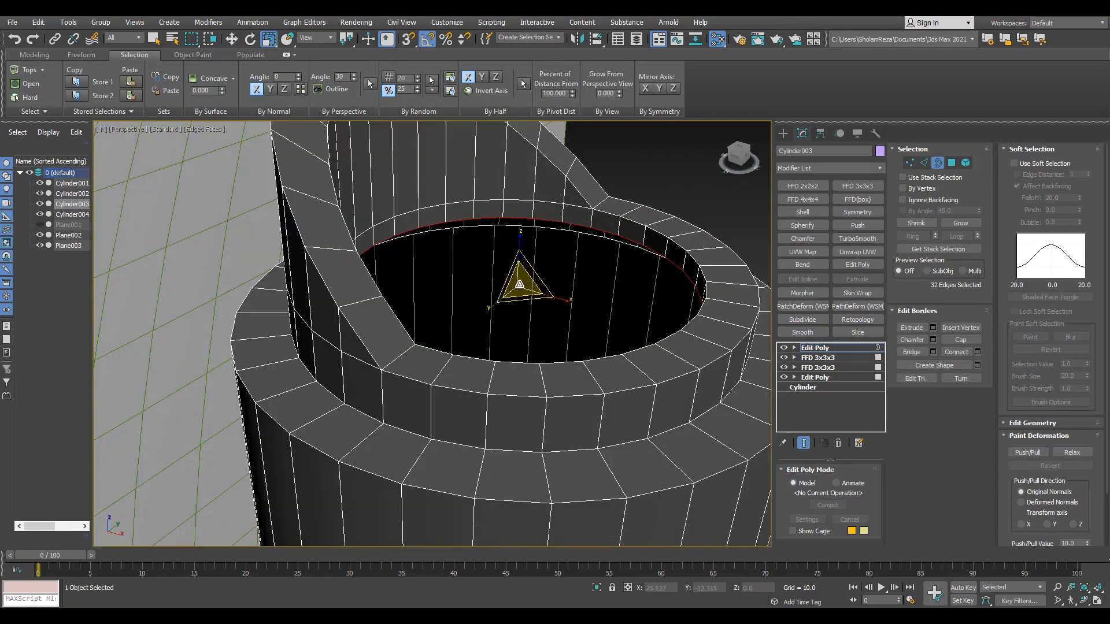
drag(517, 285, 523, 306)
alt+middle_drag(569, 324, 539, 335)
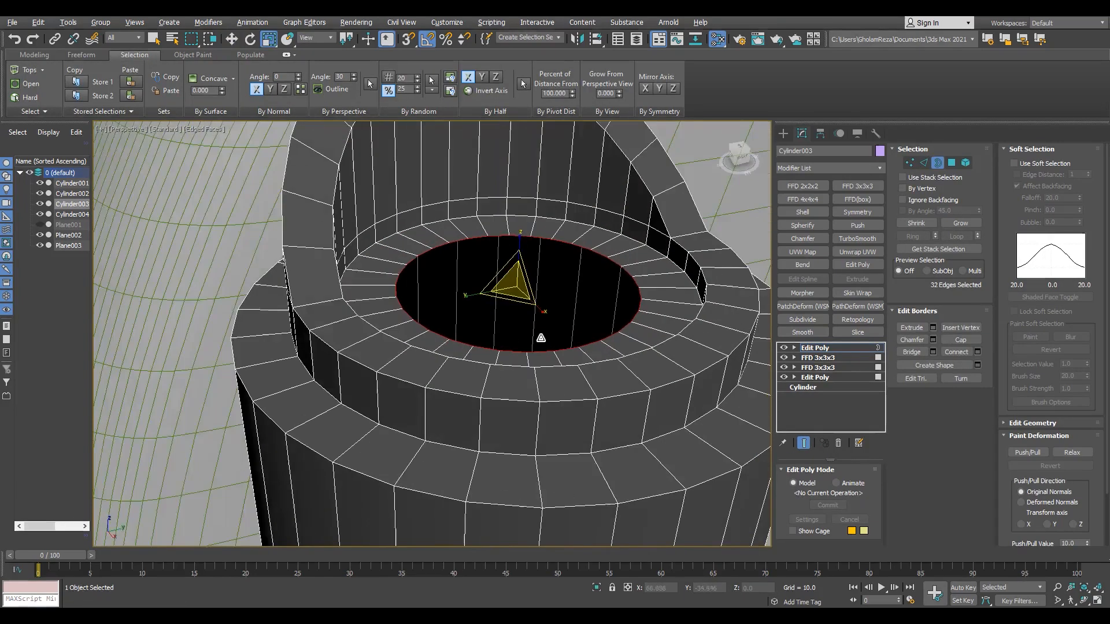
Step: Extrude the inner ring's border upward into a short vertical wall
scroll(539, 335, up, 5)
key(w)
shift+drag(471, 241, 488, 185)
scroll(488, 184, down, 5)
middle_drag(488, 185, 478, 312)
scroll(479, 312, up, 3)
Step: Extend the border inward and upward into concentric stepped rings and inspect them in shaded display
key(r)
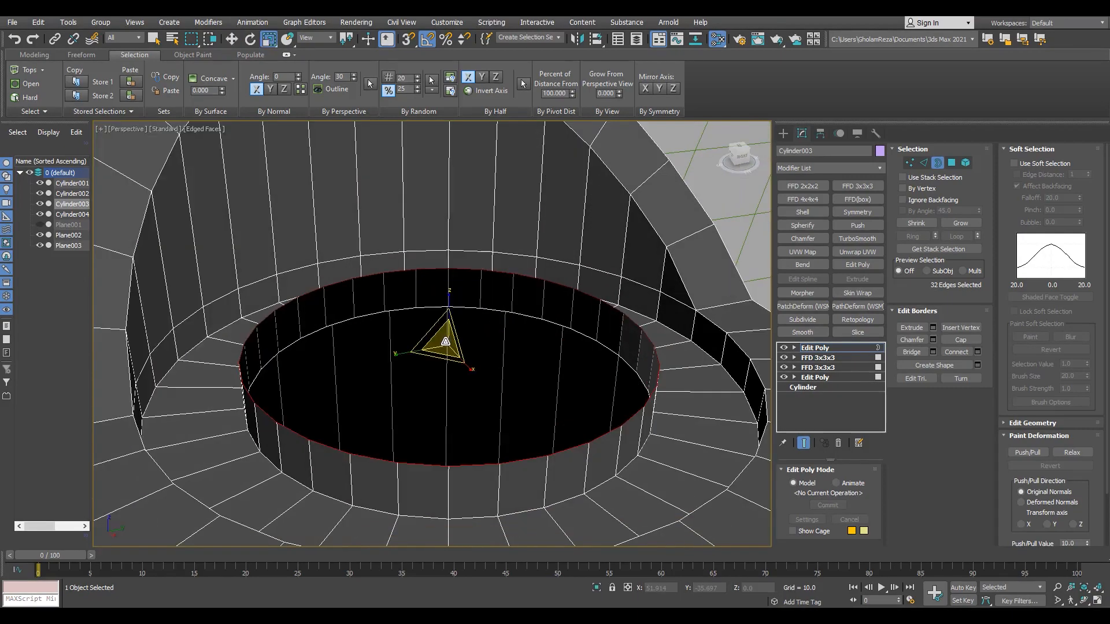
mouse_move(447, 341)
shift+mouse_down()
mouse_move(457, 310)
mouse_move(447, 329)
shift+mouse_up()
key(r)
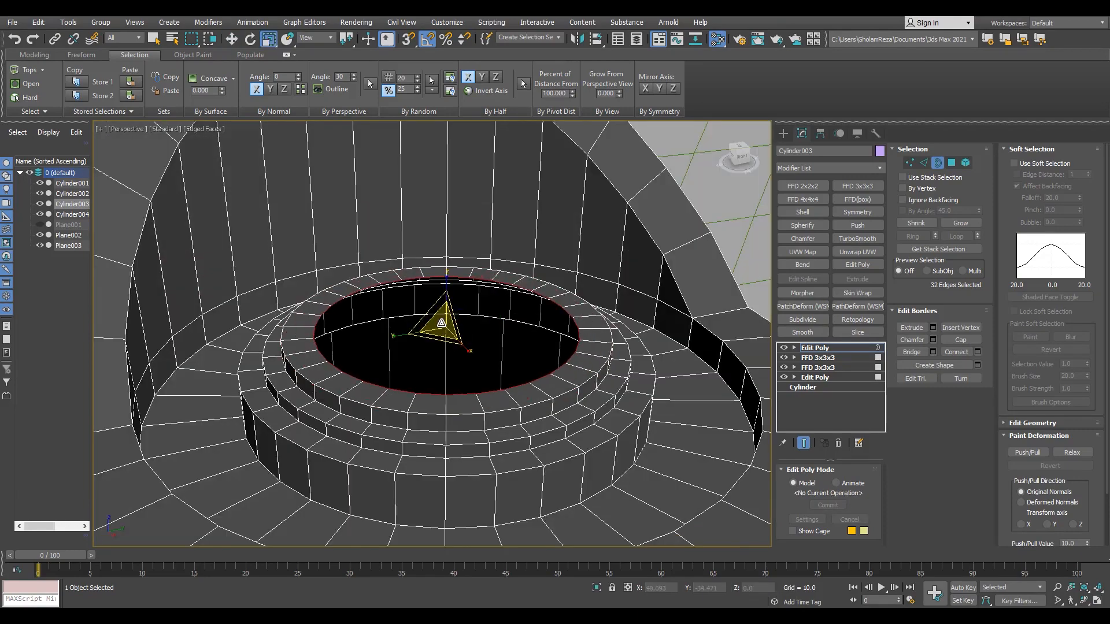
scroll(442, 324, down, 7)
key(F4)
scroll(444, 330, down, 2)
scroll(451, 335, up, 8)
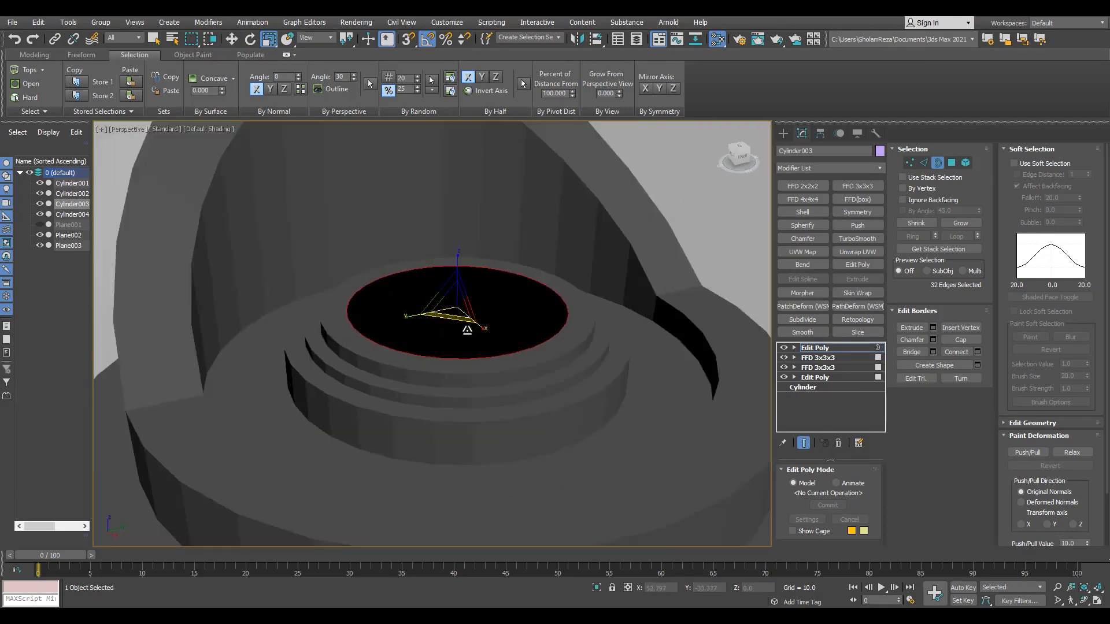
scroll(471, 331, down, 3)
key(F4)
alt+middle_drag(497, 335, 462, 325)
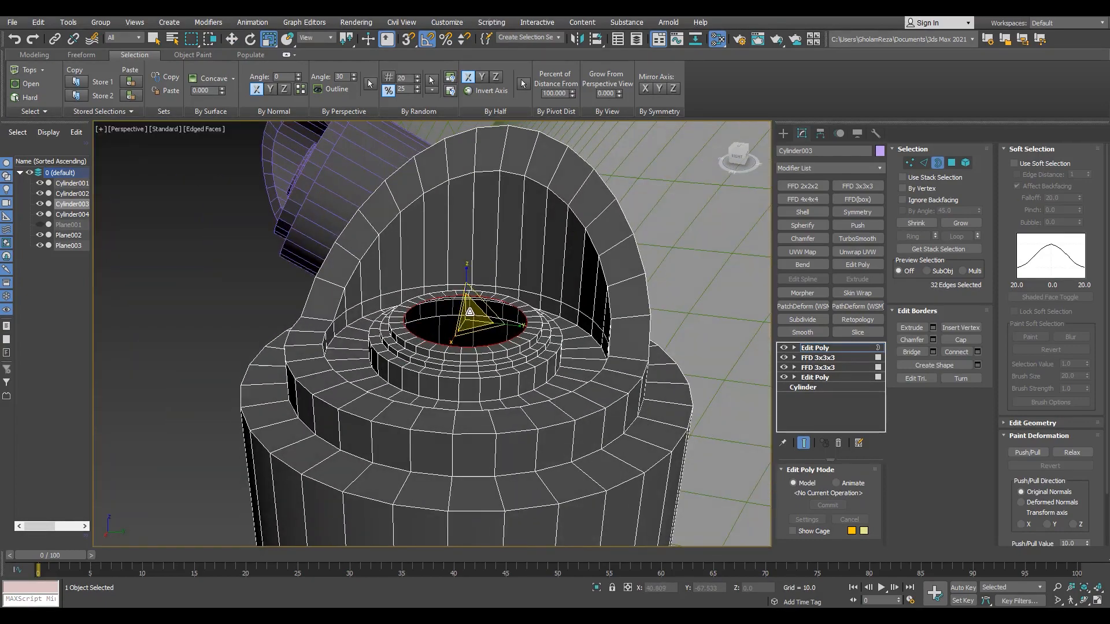
Step: Extend the border down into a sloped recess, add a flat ring and a raised tapered centre, and cap the opening
scroll(470, 312, up, 6)
shift+drag(458, 324, 467, 379)
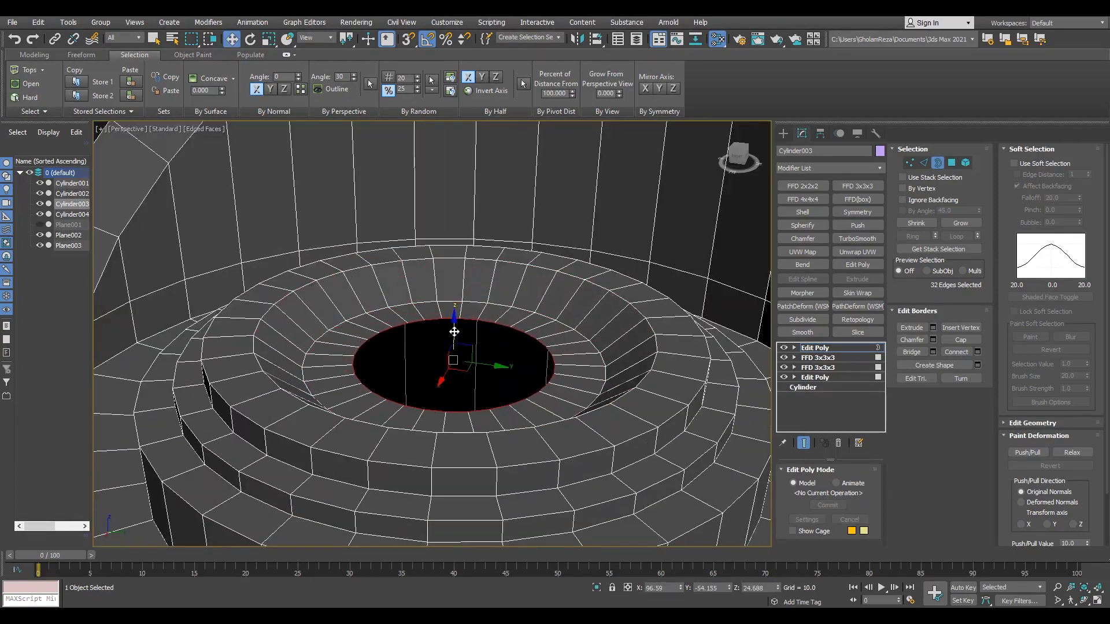
key(r)
shift+drag(454, 331, 469, 349)
key(alt+p)
Step: Round the capped centre into a dome by adding edge loops around its sloped side with Connect and Swift Loop
scroll(516, 355, up, 4)
key(2)
click(516, 379)
key(alt+r)
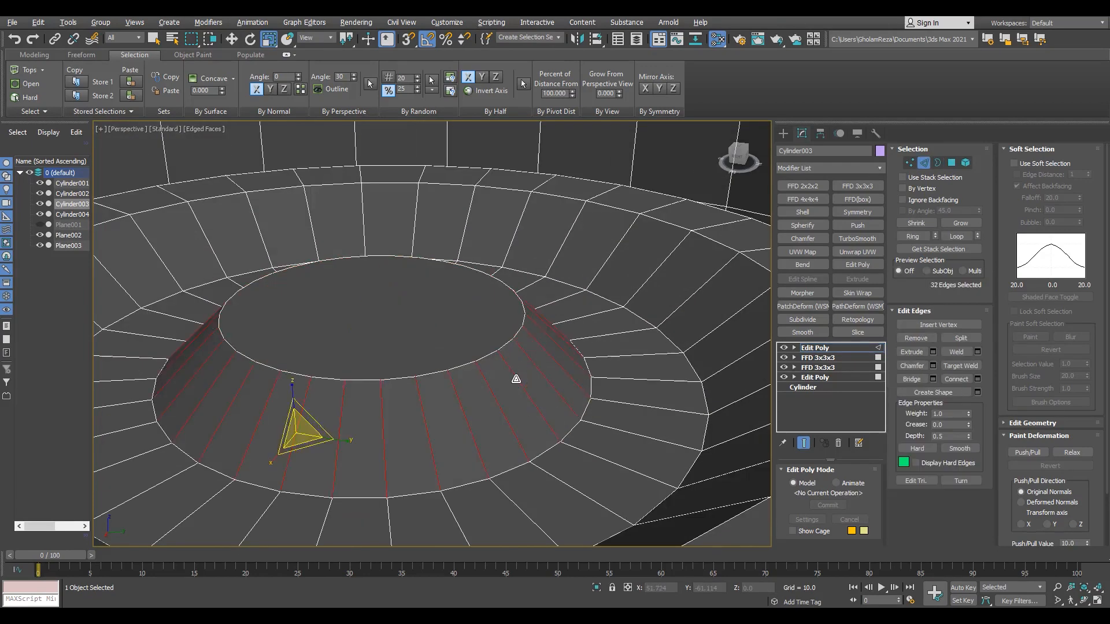
drag(373, 309, 235, 425)
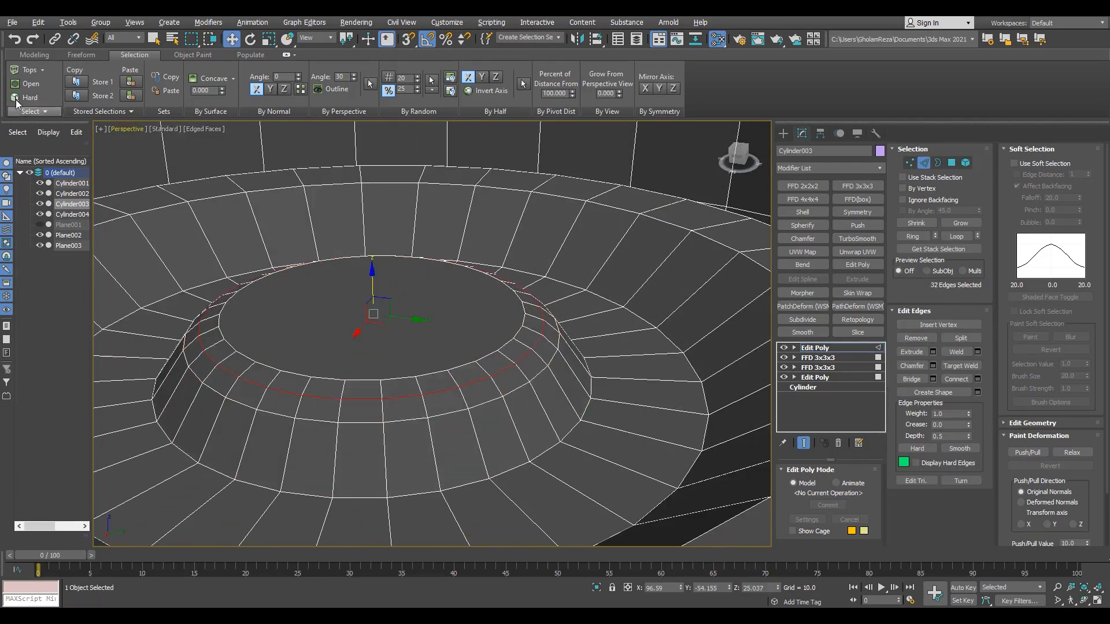
click(34, 54)
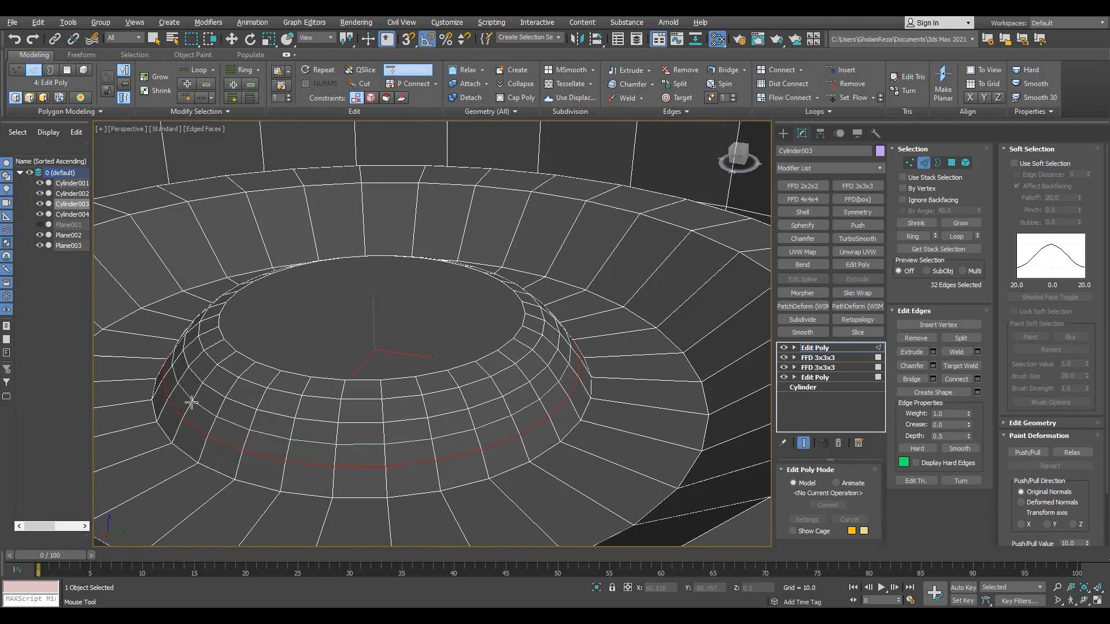
scroll(376, 370, down, 4)
click(575, 352)
key(F4)
mouse_move(574, 352)
alt+middle_down()
mouse_move(463, 382)
mouse_move(406, 343)
mouse_move(468, 330)
alt+middle_up()
scroll(462, 382, down, 5)
click(817, 349)
Step: Select the cylinder clone on the curved side and move it along its local axis to adjust how deeply it sits
scroll(451, 347, down, 4)
scroll(361, 335, up, 4)
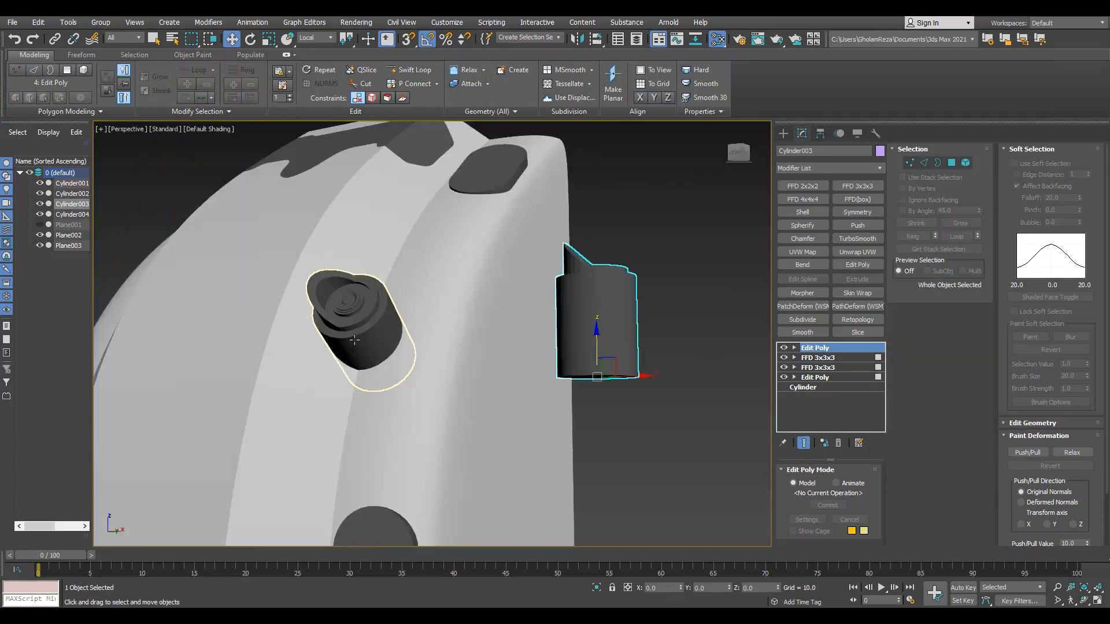
click(361, 333)
scroll(367, 344, up, 3)
drag(392, 357, 413, 389)
scroll(413, 381, down, 2)
mouse_move(399, 346)
alt+middle_down()
mouse_move(423, 299)
mouse_move(366, 383)
alt+middle_up()
key(F4)
scroll(366, 384, up, 3)
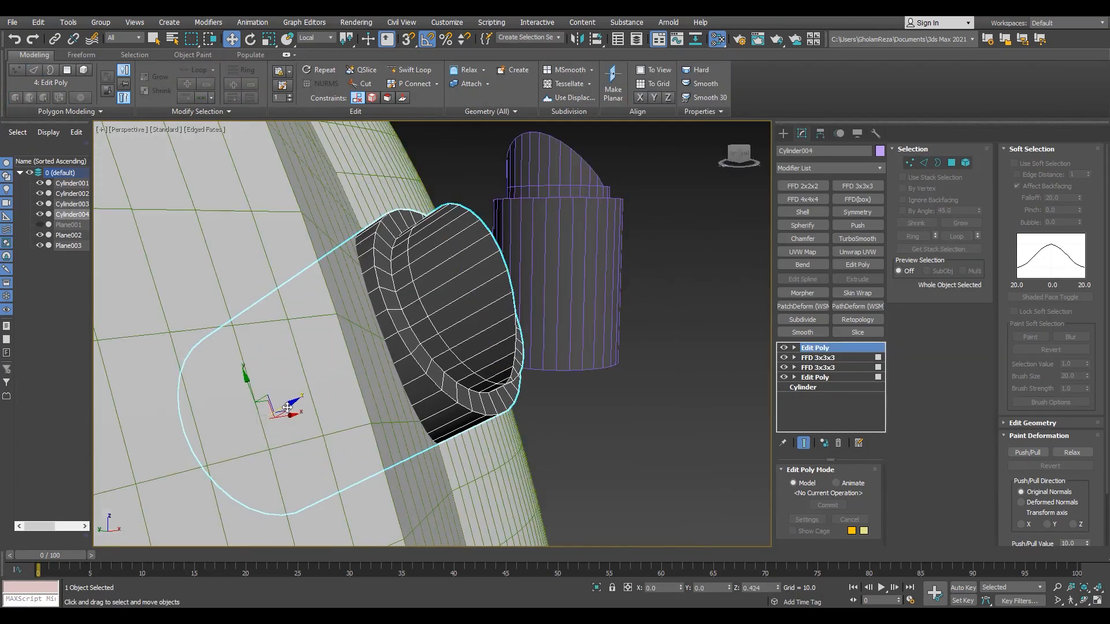
drag(287, 408, 291, 405)
key(F4)
mouse_move(291, 406)
alt+middle_down()
mouse_move(320, 327)
mouse_move(366, 325)
alt+middle_up()
scroll(366, 324, down, 5)
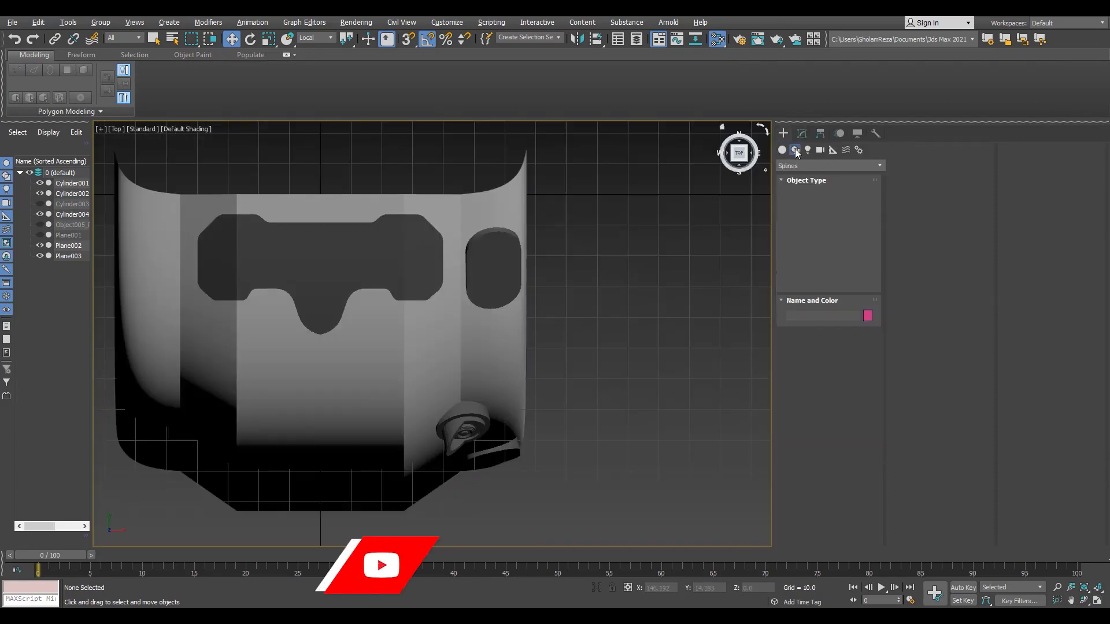
Step: Start a straight-segment line in the Top view below the dark inset, tracing the stepped and sloped upper edge of a new cutter profile
click(805, 212)
middle_drag(624, 376, 582, 387)
scroll(555, 384, up, 3)
middle_drag(503, 384, 583, 380)
key(F3)
key(F3)
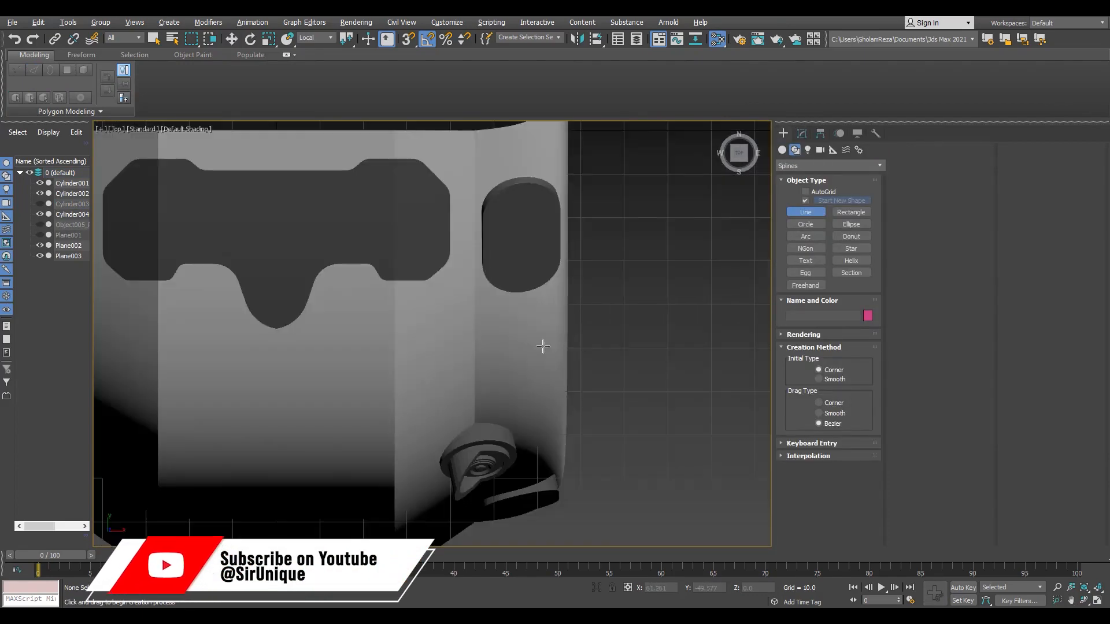
key(F3)
click(522, 326)
key(F3)
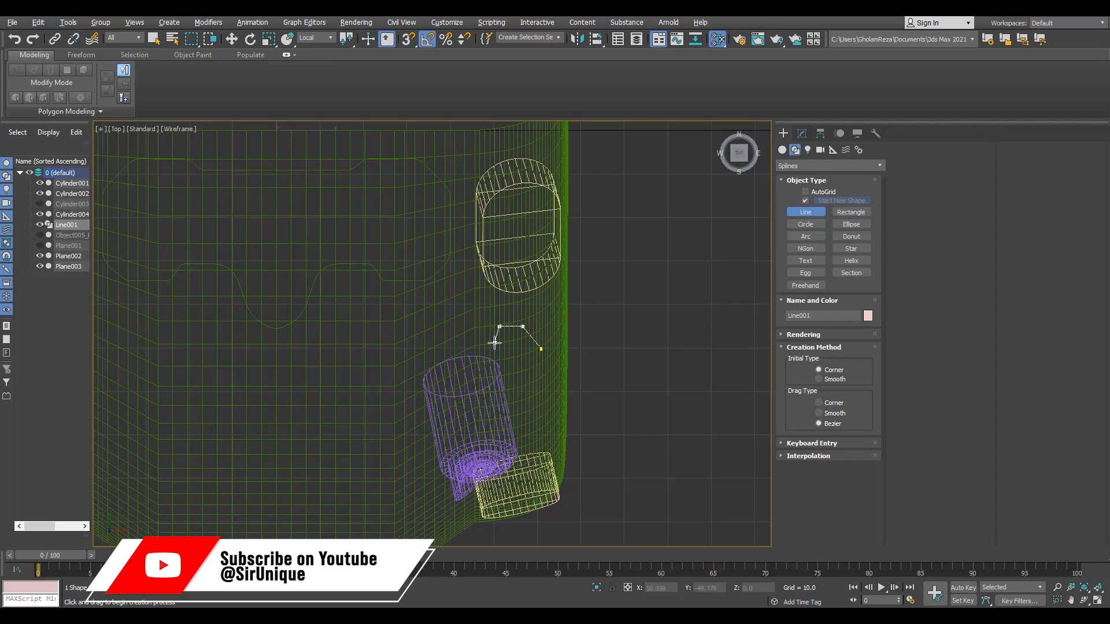
click(365, 377)
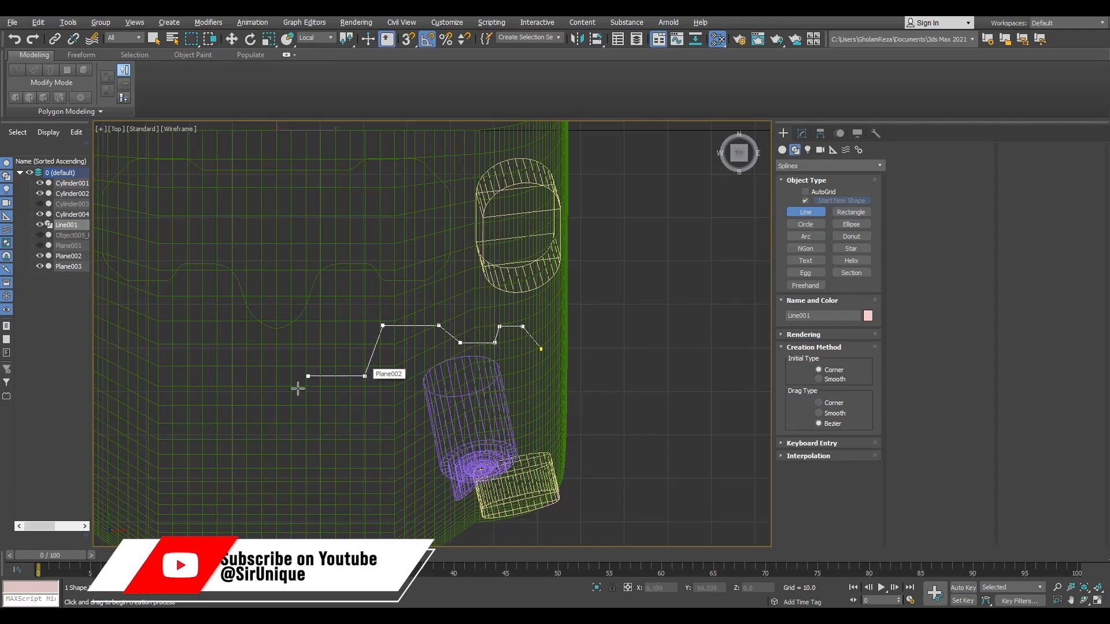
Step: Continue the line around the narrow end and the bulging lower edge, and close it at its starting point
click(233, 376)
click(233, 439)
click(534, 439)
right_click(534, 421)
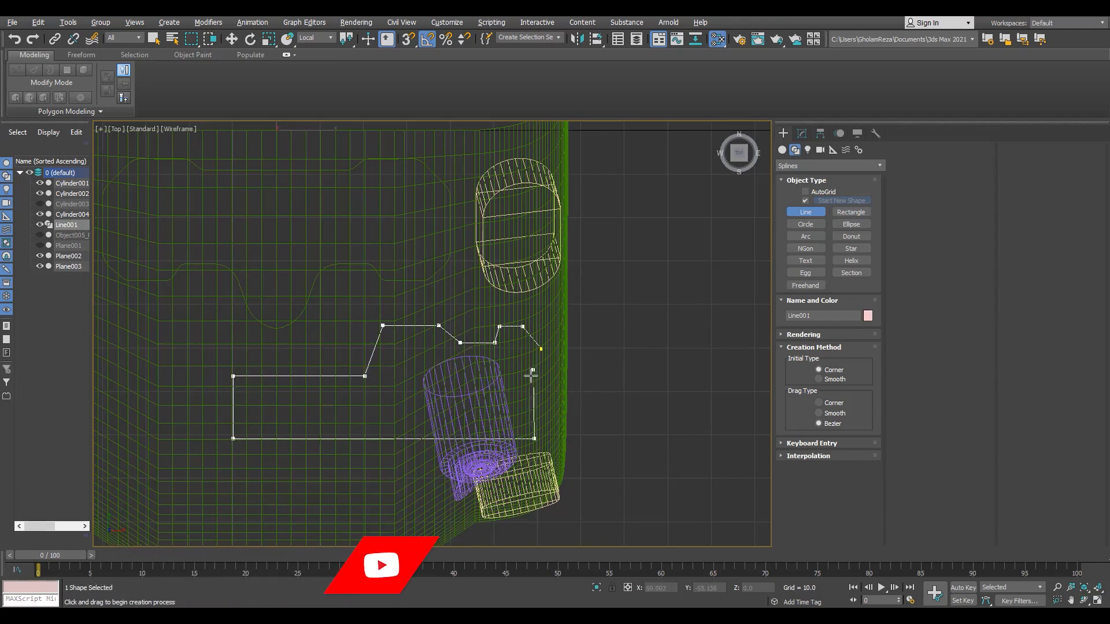
click(356, 439)
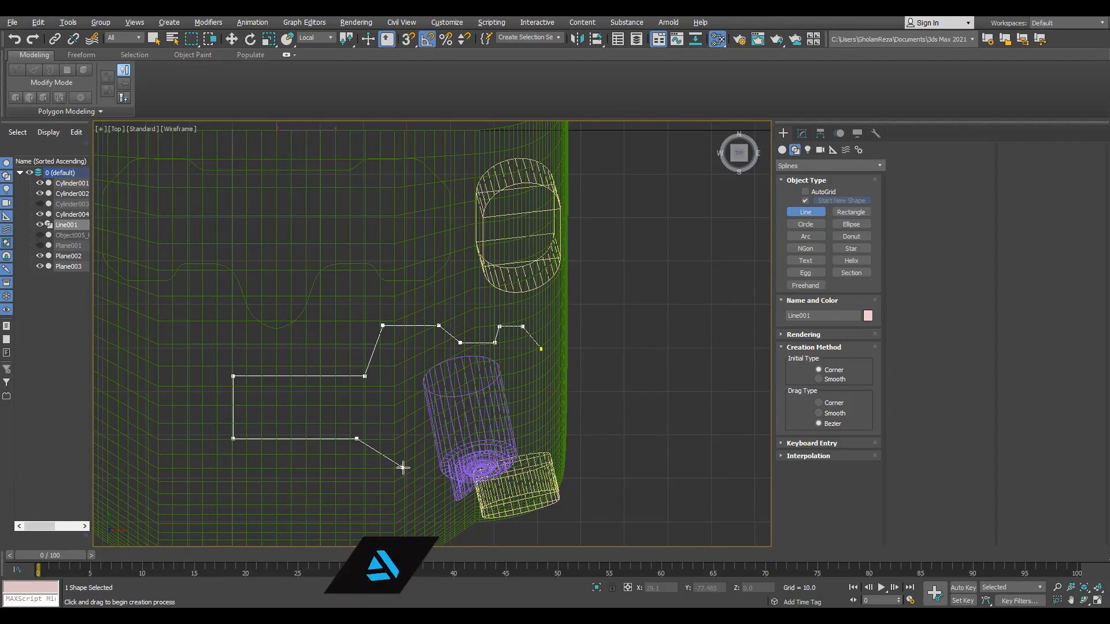
click(453, 467)
click(484, 423)
click(537, 422)
click(541, 349)
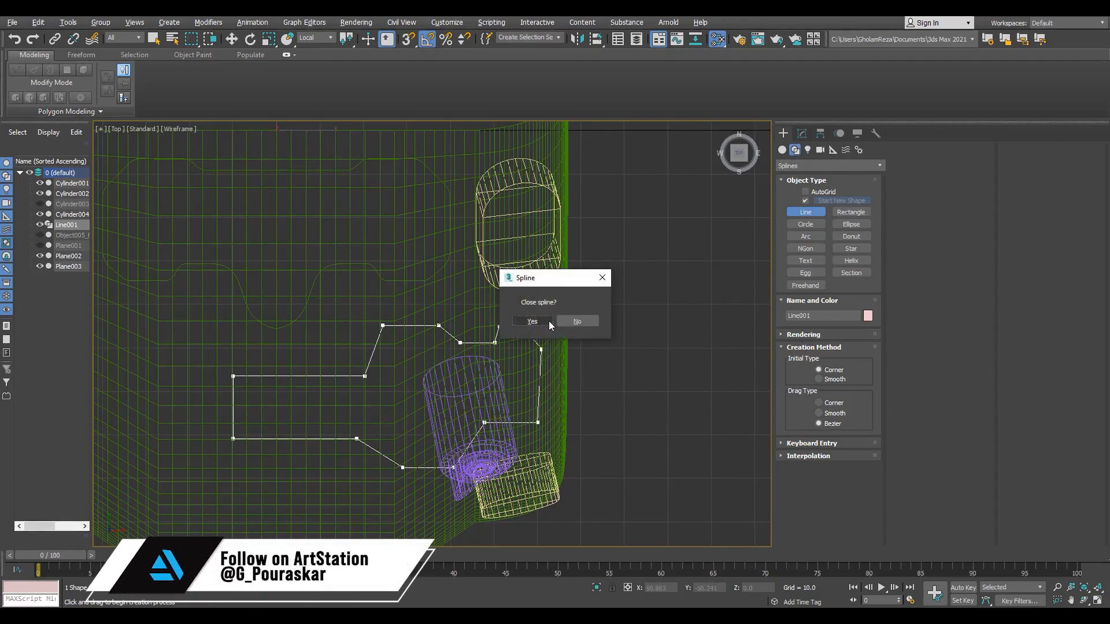
click(548, 322)
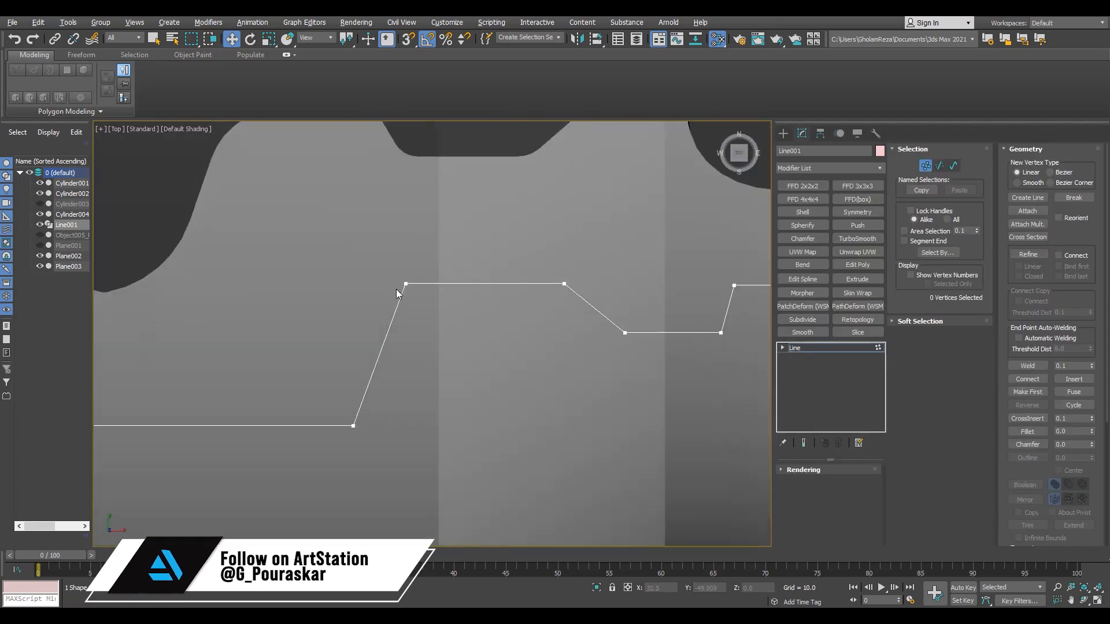
Step: Fillet the profile's tall upper corner into a wide arc and weld the overlapping vertices at both ends of the arc
click(406, 284)
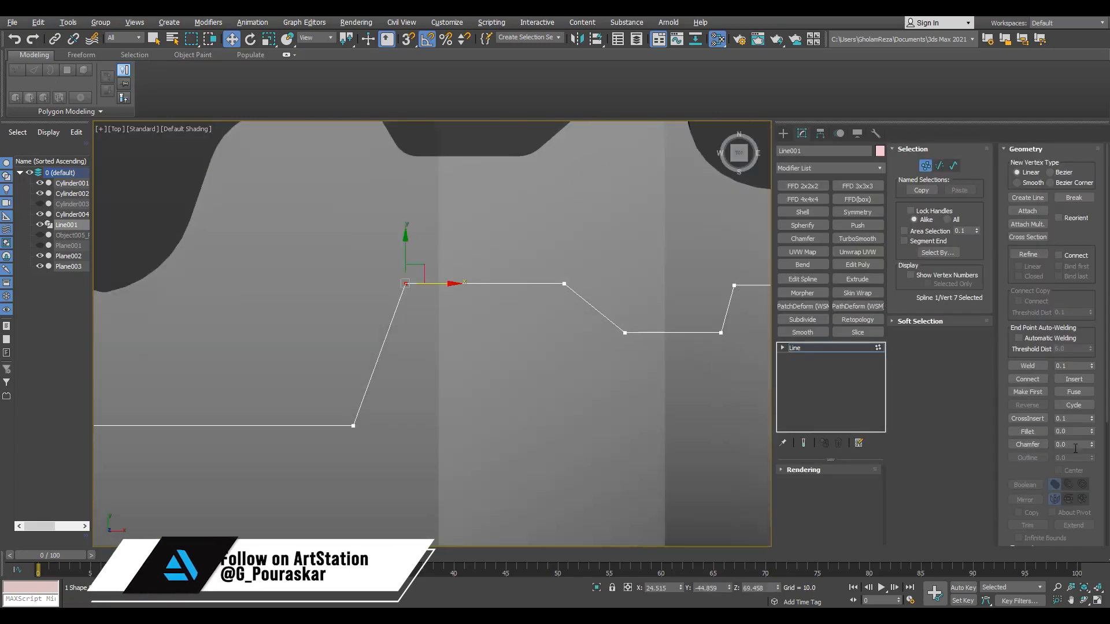
drag(1091, 432, 1091, 423)
middle_drag(442, 282, 320, 301)
drag(423, 321, 473, 270)
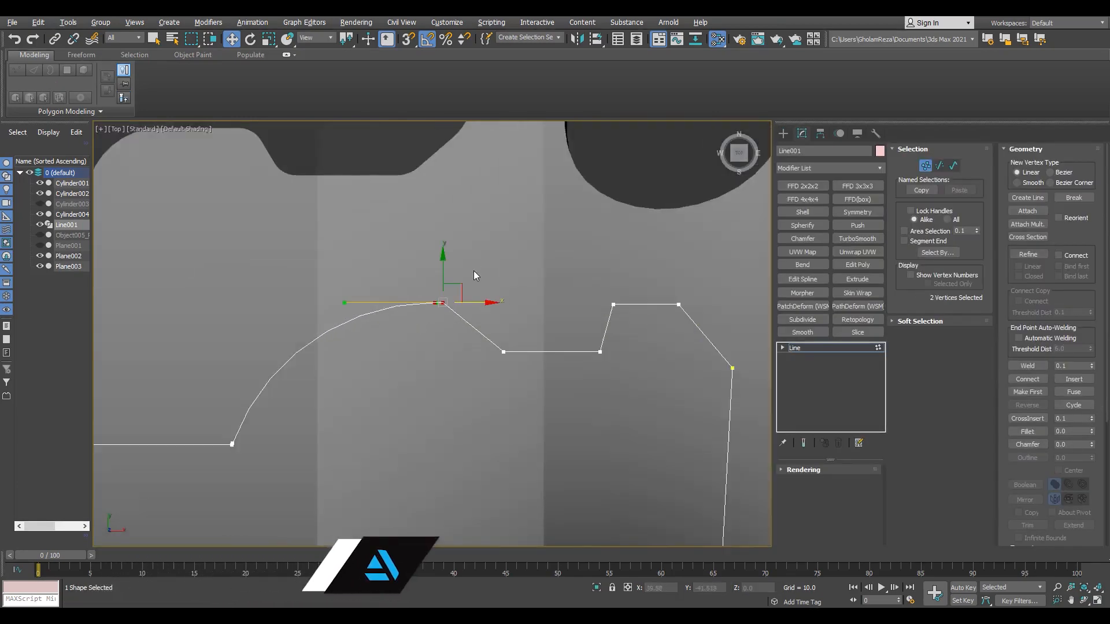
click(1073, 392)
click(1027, 366)
scroll(462, 352, down, 4)
drag(379, 390, 330, 411)
click(1075, 391)
click(1027, 366)
scroll(416, 374, up, 2)
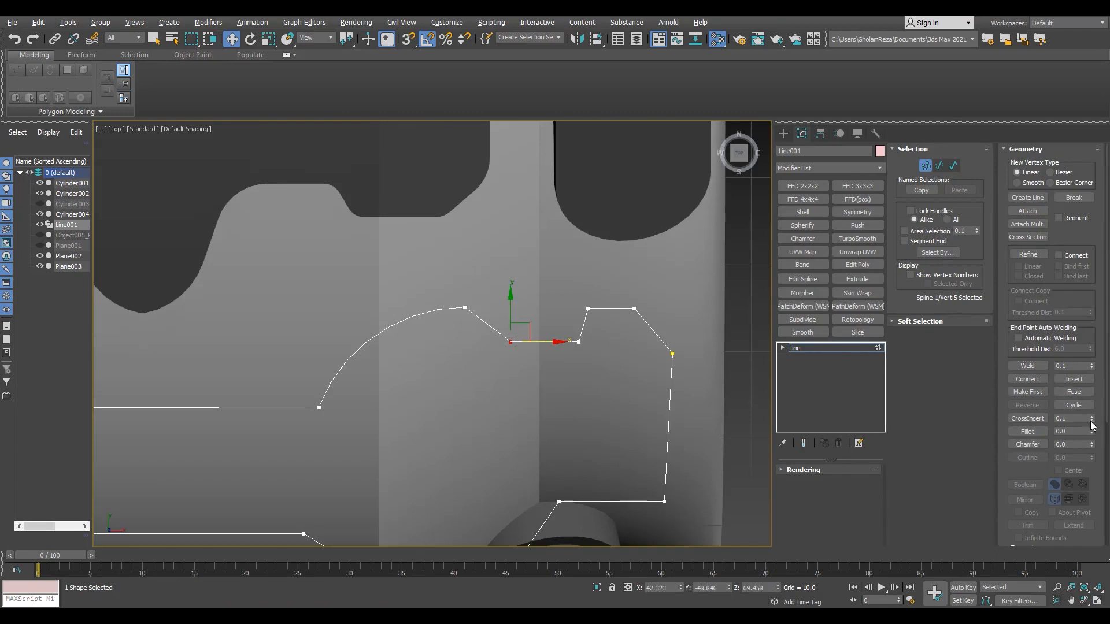
Step: Fillet the corners of the notch in the upper edge and the sloped corners along the profile's lower edge
scroll(613, 354, up, 2)
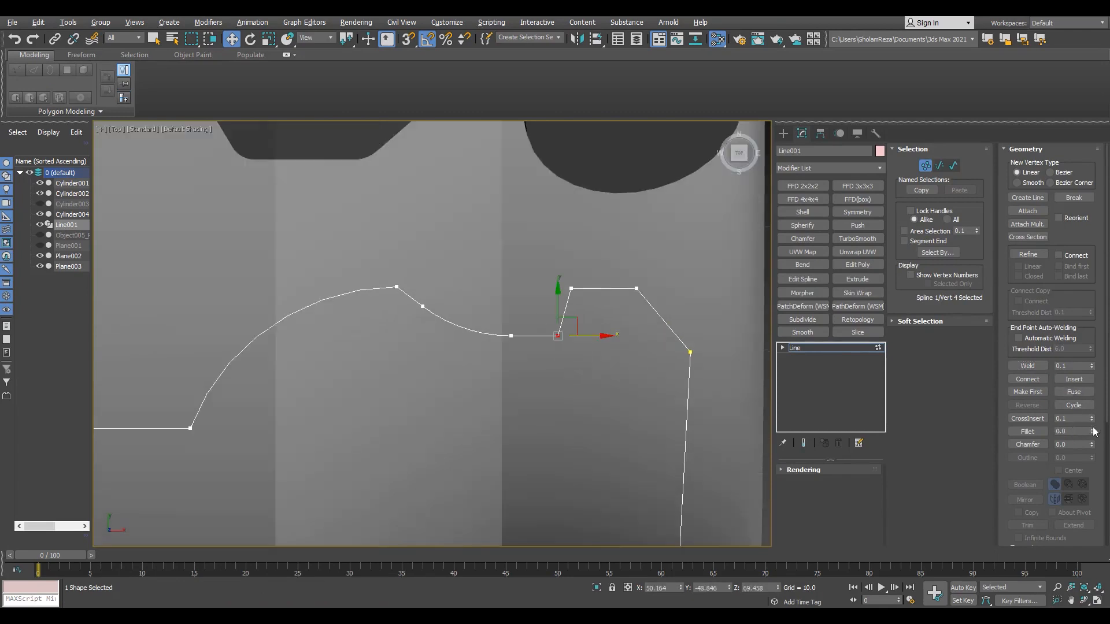
scroll(598, 288, down, 2)
middle_drag(598, 290, 694, 222)
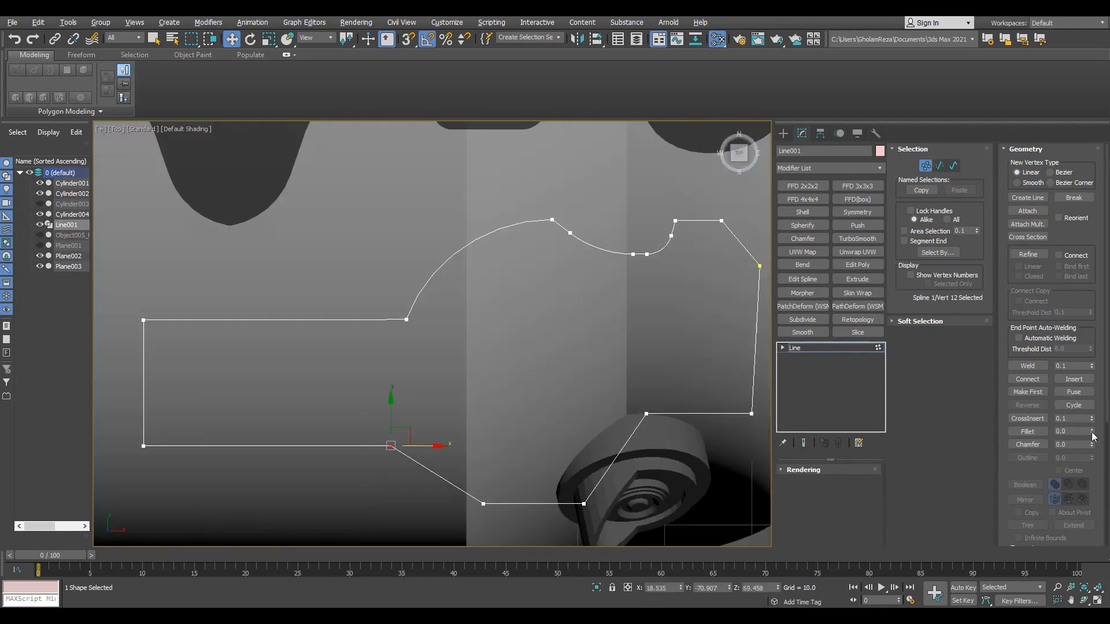
drag(1102, 403, 1102, 403)
middle_drag(511, 522, 485, 469)
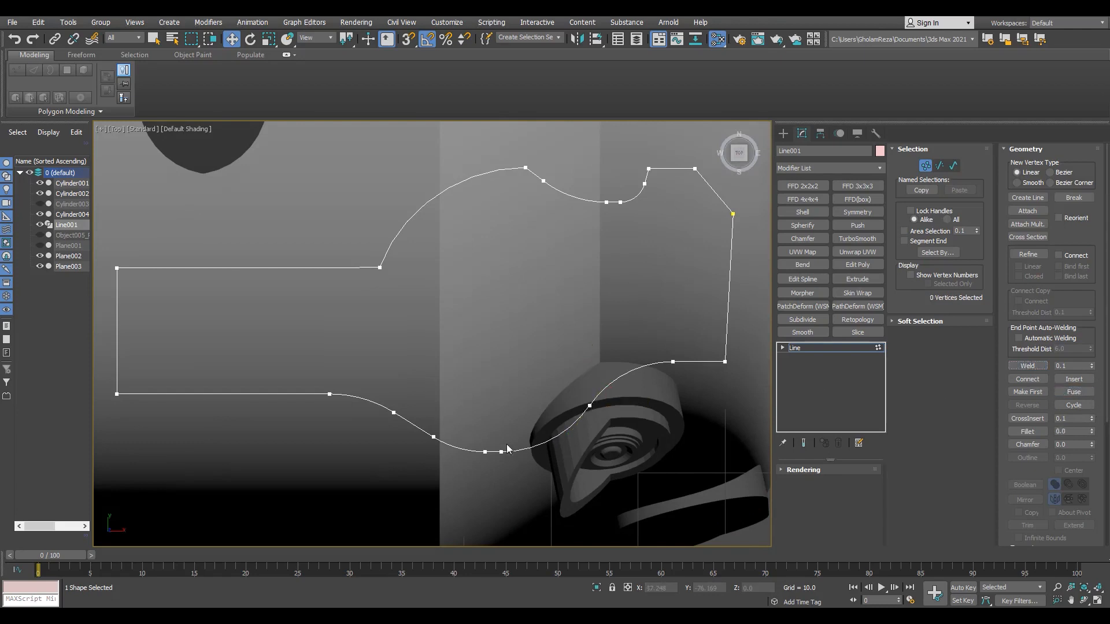
Step: Weld the leftover overlapping vertices on the lower edge and fillet the corners at the profile's wide end
click(1073, 392)
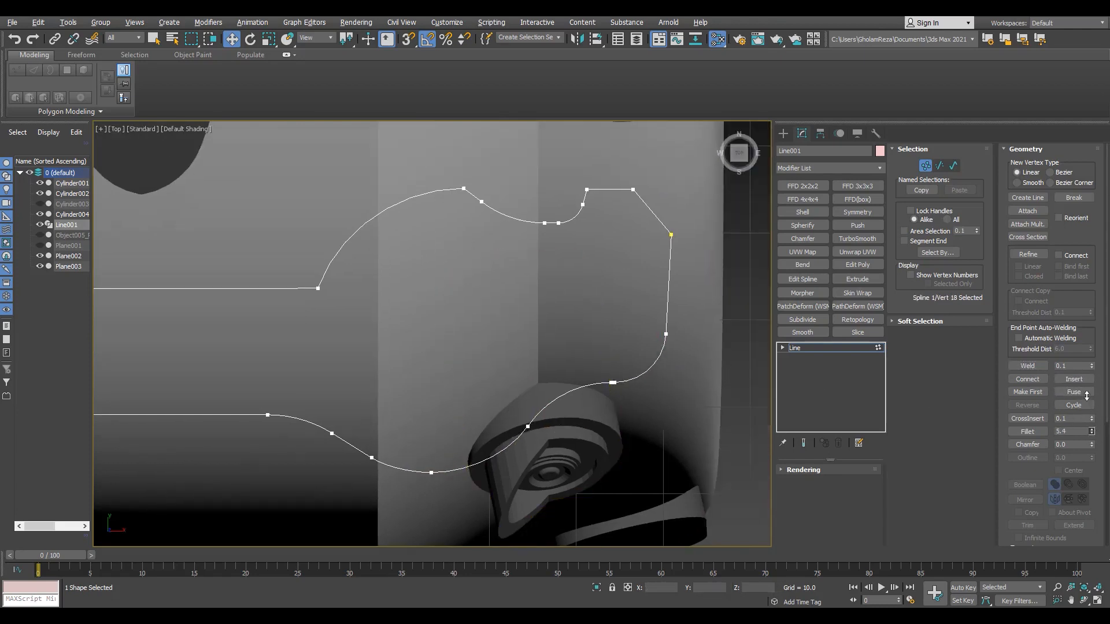
click(1028, 365)
middle_drag(621, 293, 616, 313)
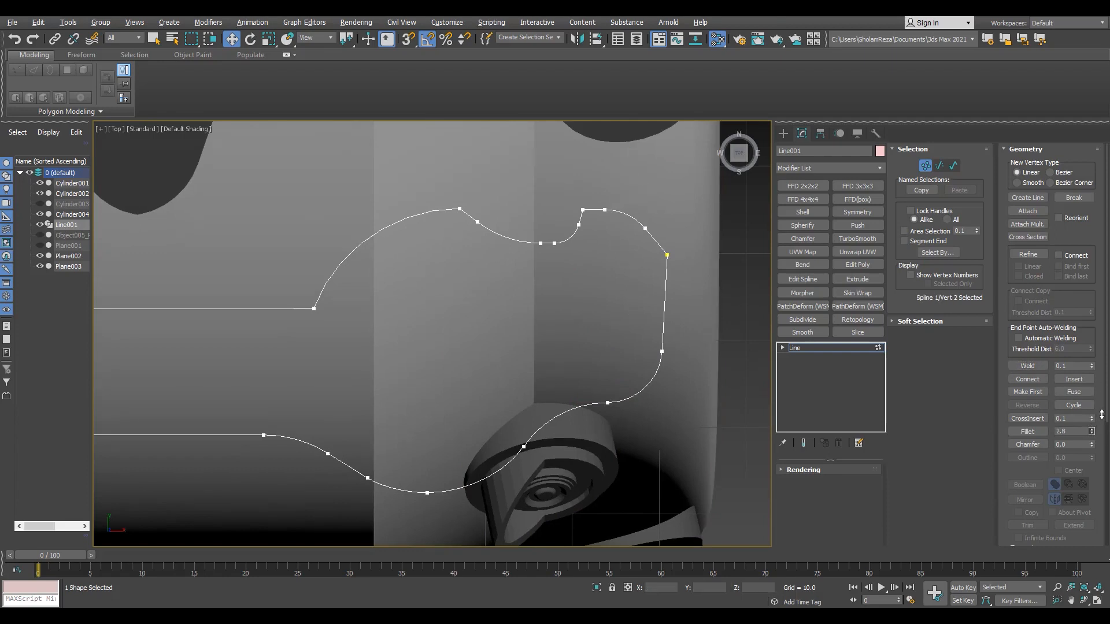
scroll(649, 213, up, 4)
click(684, 295)
drag(1092, 426, 1090, 417)
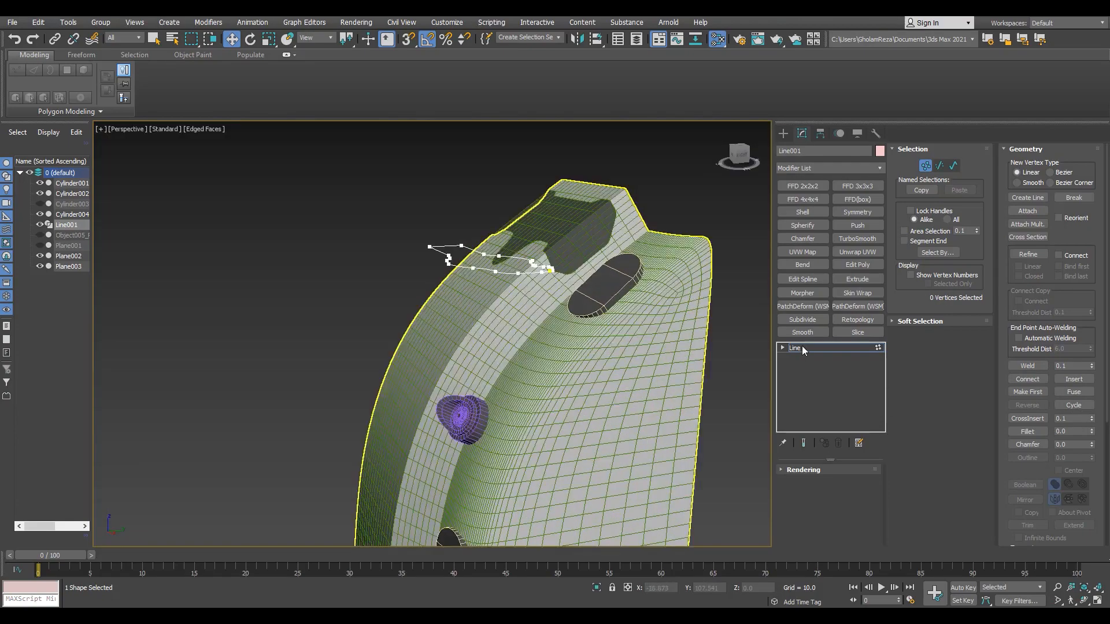
Step: Extrude the closed profile by -148.5 so that it passes through the curved body
alt+middle_drag(574, 255, 604, 254)
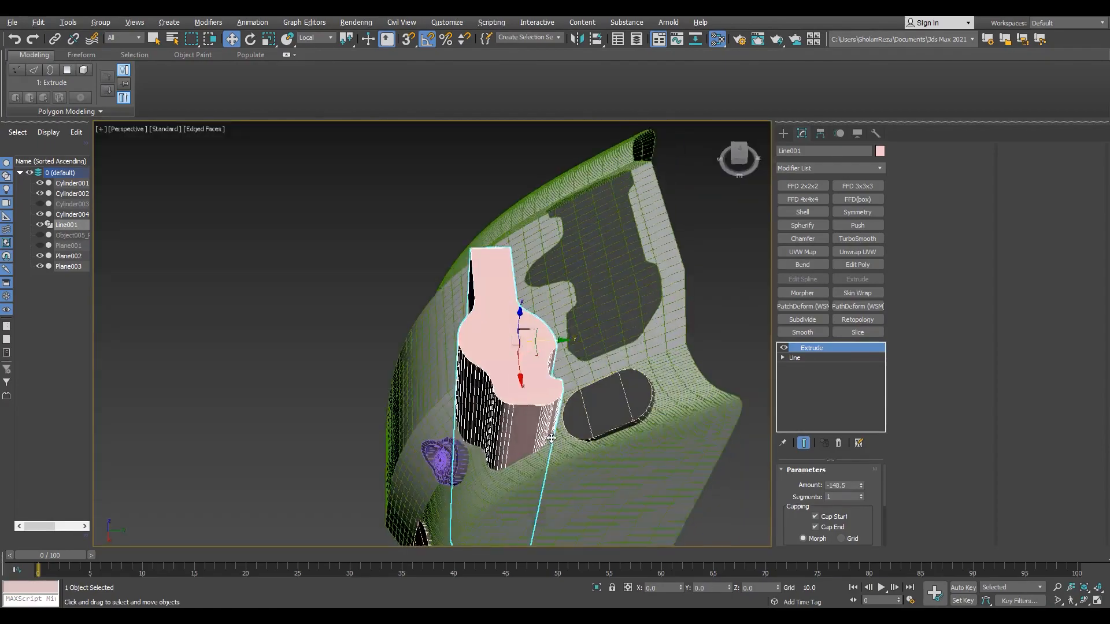
alt+middle_drag(534, 402, 629, 321)
scroll(654, 306, up, 3)
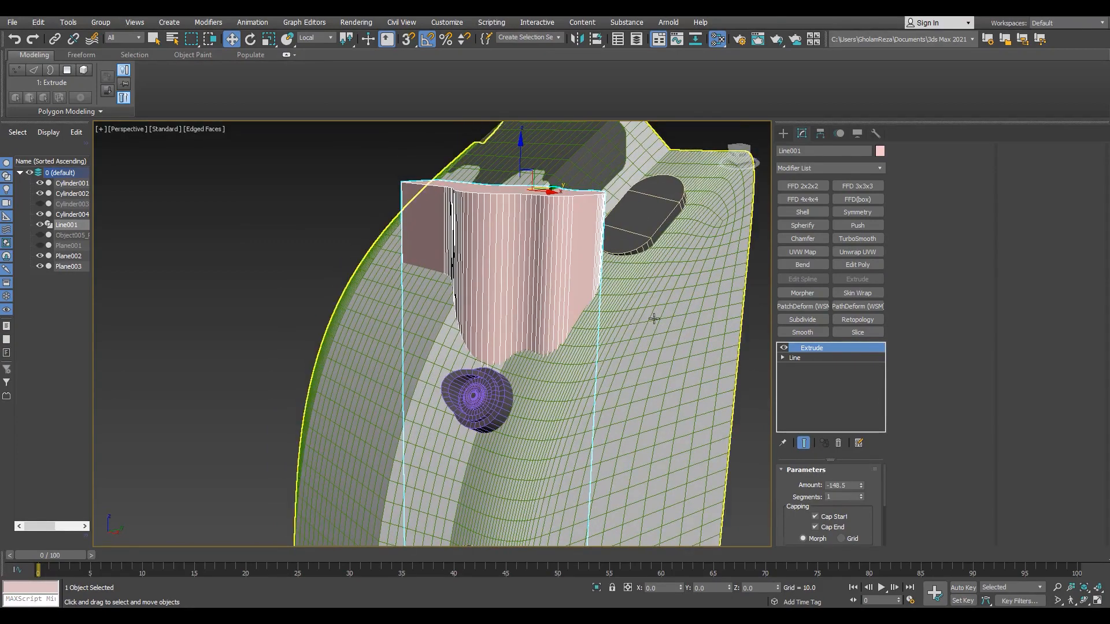
Step: Subtract the extruded profile from the main body with ProBoolean, picking it as an instance
click(649, 314)
key(z)
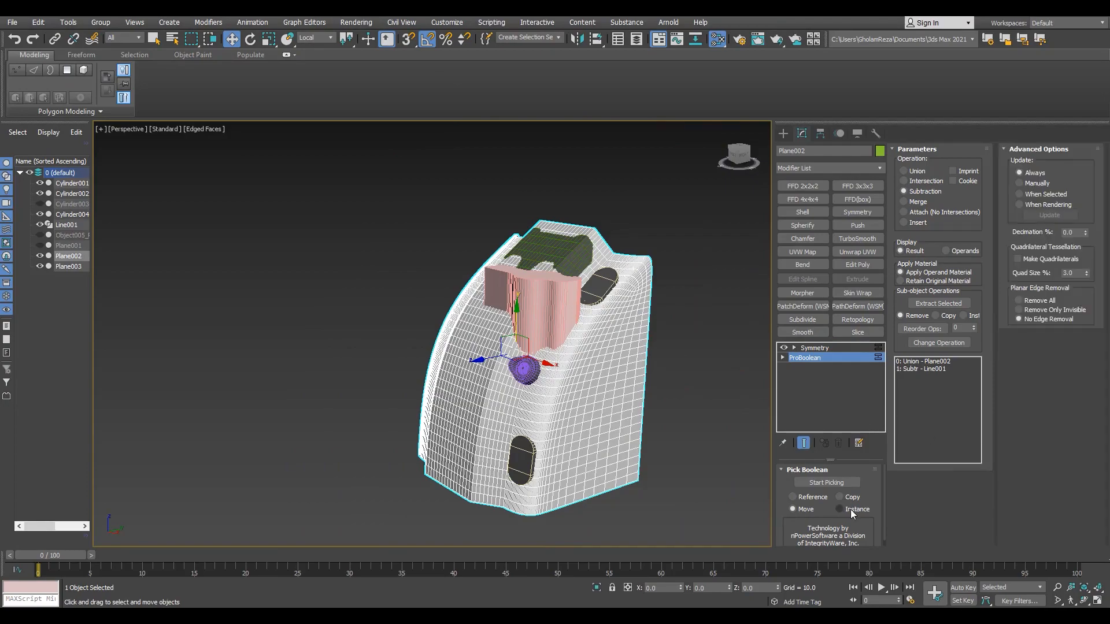
click(840, 485)
click(531, 303)
scroll(529, 300, up, 3)
mouse_move(530, 299)
alt+middle_down()
mouse_move(577, 353)
mouse_move(463, 385)
mouse_move(660, 373)
alt+middle_up()
Step: Clone the body as a copy named Plane004 and change its latest ProBoolean operation to Intersection
key(w)
key(ctrl+v)
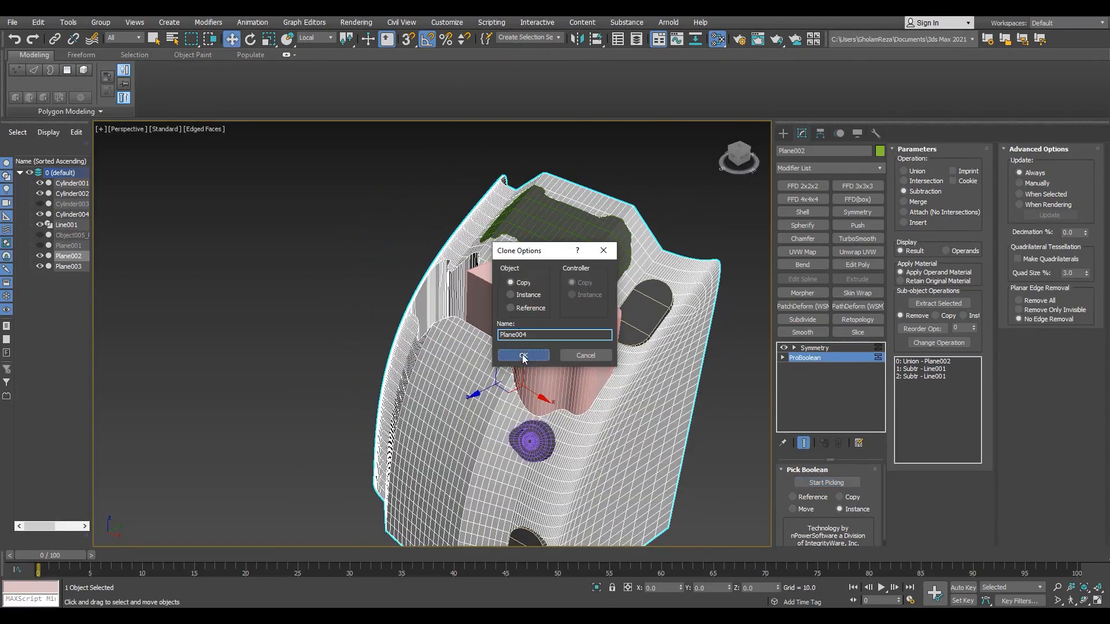
click(522, 358)
click(826, 358)
click(827, 358)
click(903, 180)
click(939, 343)
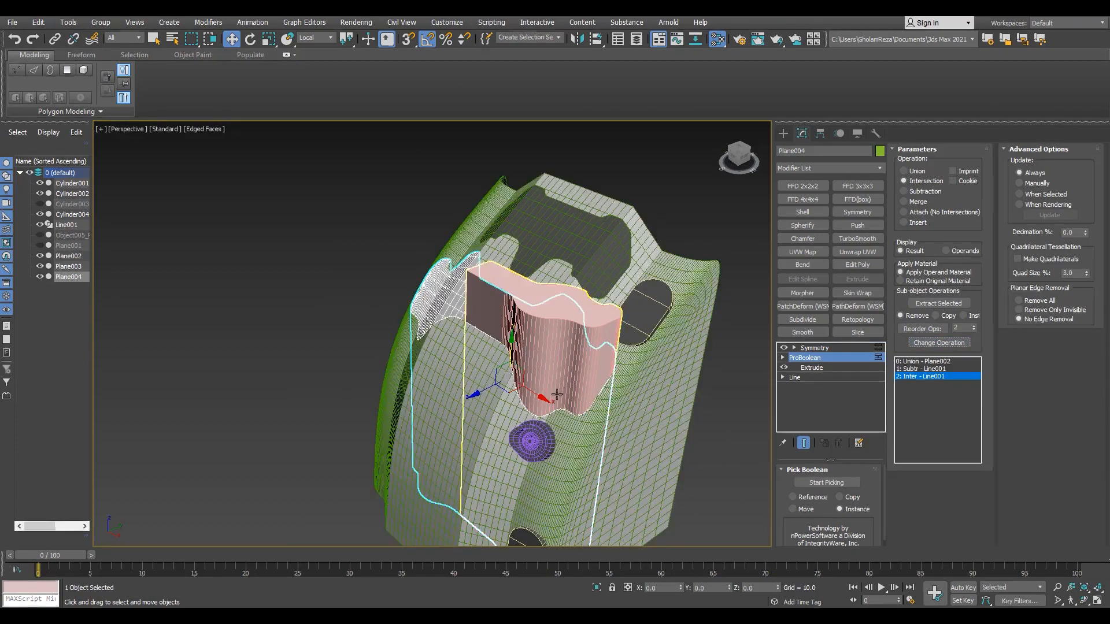
Step: Hide the extruded cutter Line001 so that the new inset piece is exposed in the body
click(549, 299)
click(40, 225)
click(491, 321)
click(301, 324)
scroll(461, 339, up, 3)
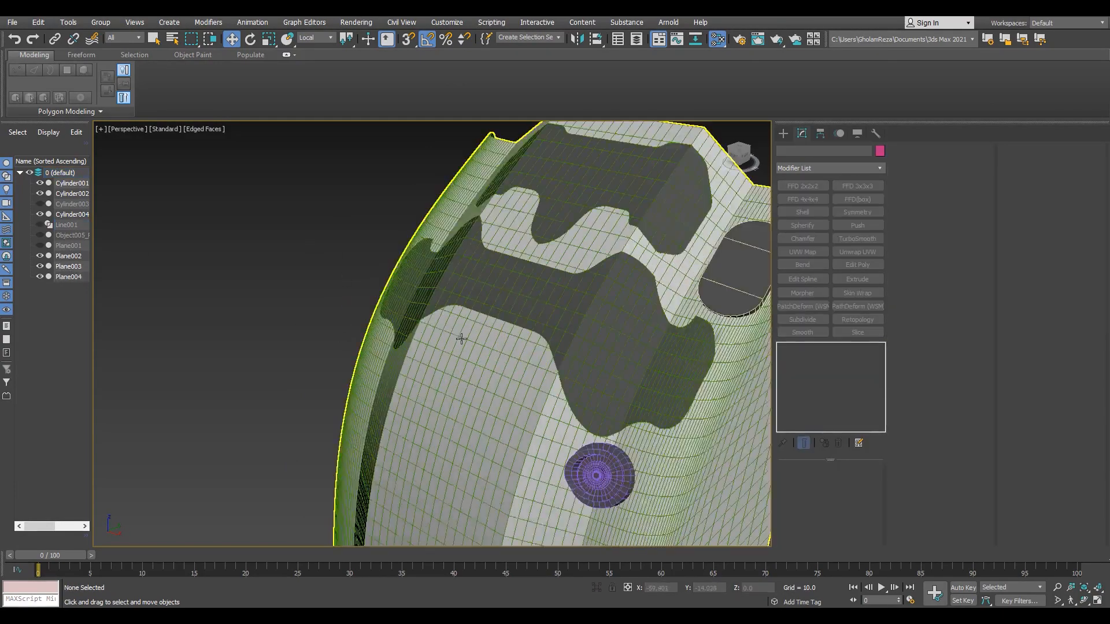
Step: Examine the new dark inset's outline and its spacing to the slots and round part in plain shaded display
key(F4)
scroll(460, 340, down, 2)
mouse_move(509, 350)
alt+middle_down()
mouse_move(469, 355)
mouse_move(508, 361)
alt+middle_up()
scroll(597, 332, up, 4)
scroll(597, 330, down, 5)
mouse_move(507, 399)
alt+middle_down()
mouse_move(495, 391)
mouse_move(509, 394)
alt+middle_up()
scroll(510, 394, up, 4)
scroll(528, 409, down, 4)
scroll(573, 324, up, 4)
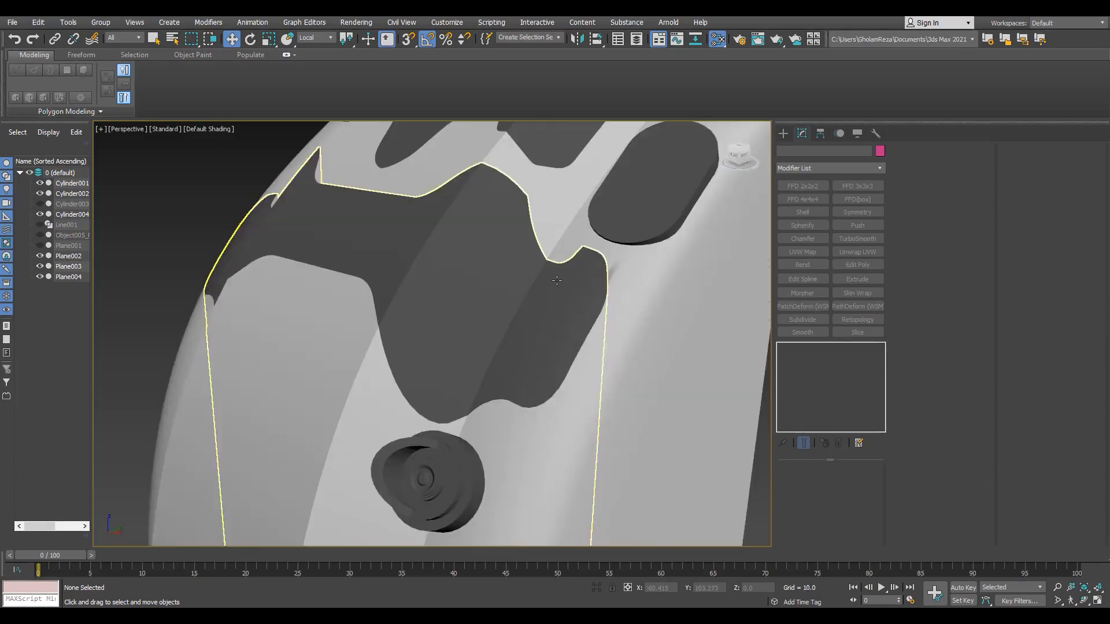
scroll(587, 318, down, 4)
alt+middle_drag(587, 318, 585, 328)
scroll(577, 280, up, 5)
Step: Isolate the main body to examine the cut openings, and exit isolation
click(597, 309)
key(F4)
scroll(599, 312, down, 3)
key(alt+q)
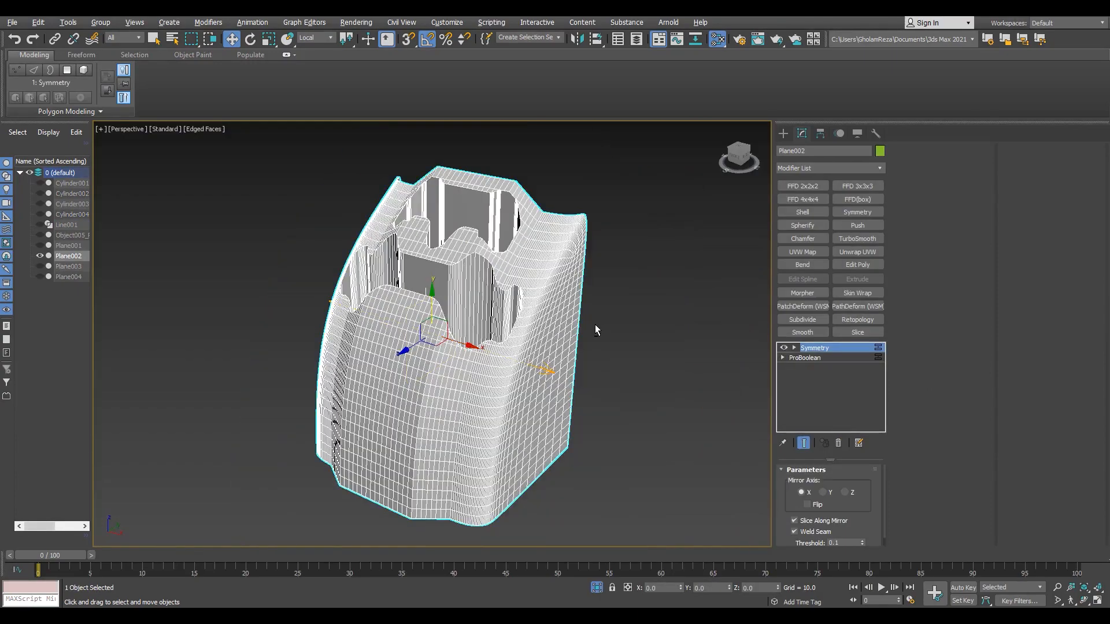
key(alt+q)
click(680, 379)
Step: Examine the surface between the new inset's wide end and the side slot with and without edges displayed
key(F4)
alt+middle_drag(641, 379, 476, 364)
scroll(529, 289, up, 5)
key(F4)
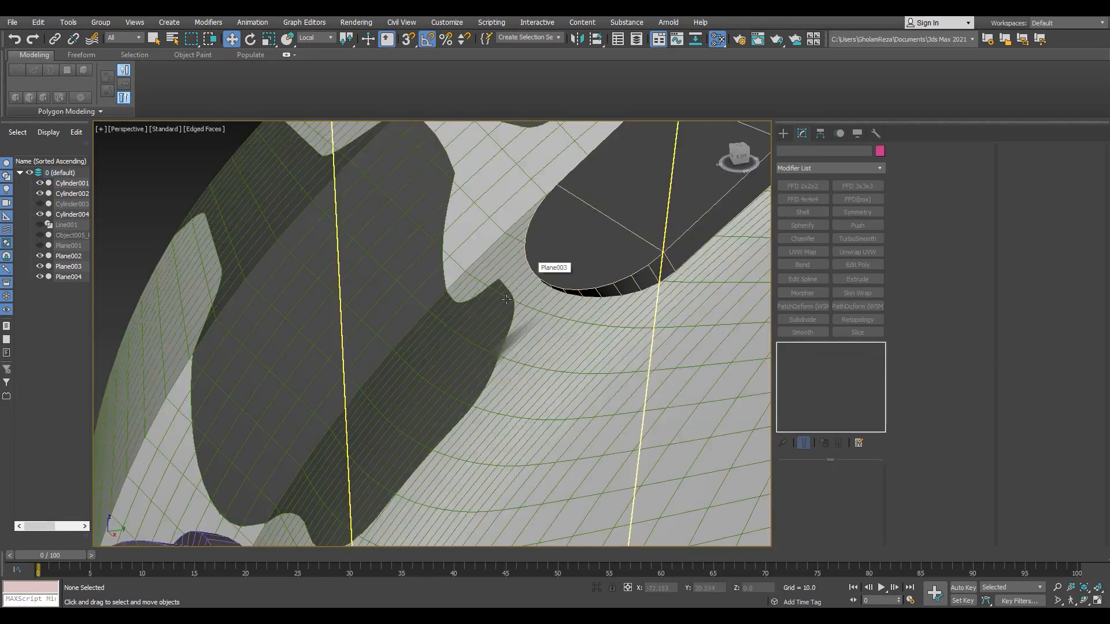
key(F4)
scroll(520, 301, down, 5)
scroll(520, 301, down, 5)
alt+middle_drag(520, 301, 509, 359)
scroll(497, 381, up, 5)
alt+middle_drag(474, 399, 501, 419)
key(f)
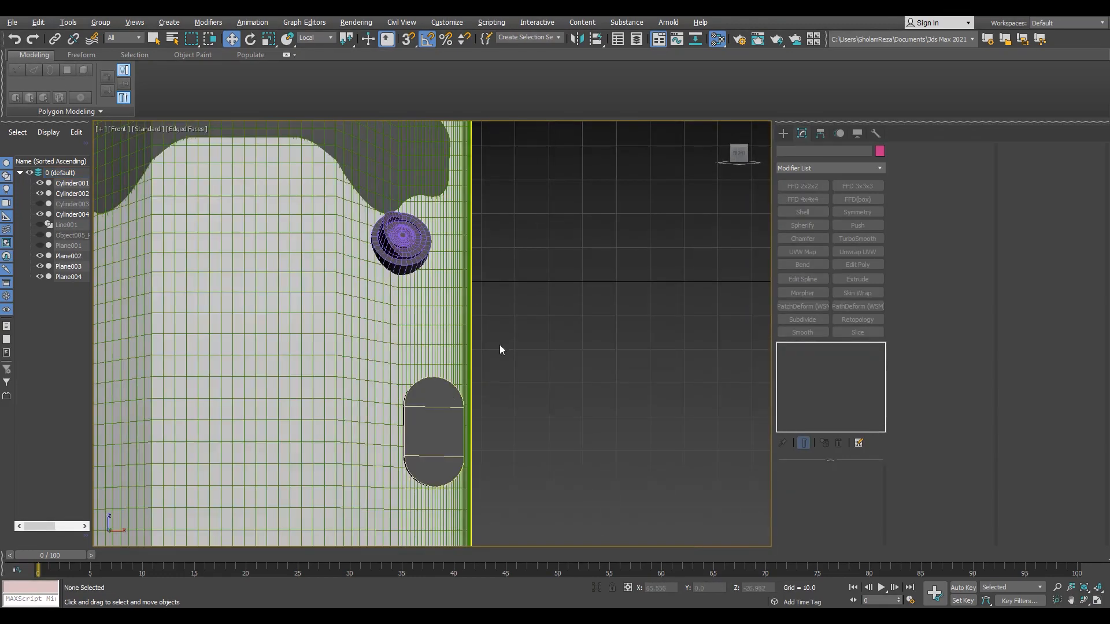
click(783, 134)
click(805, 212)
scroll(331, 274, up, 3)
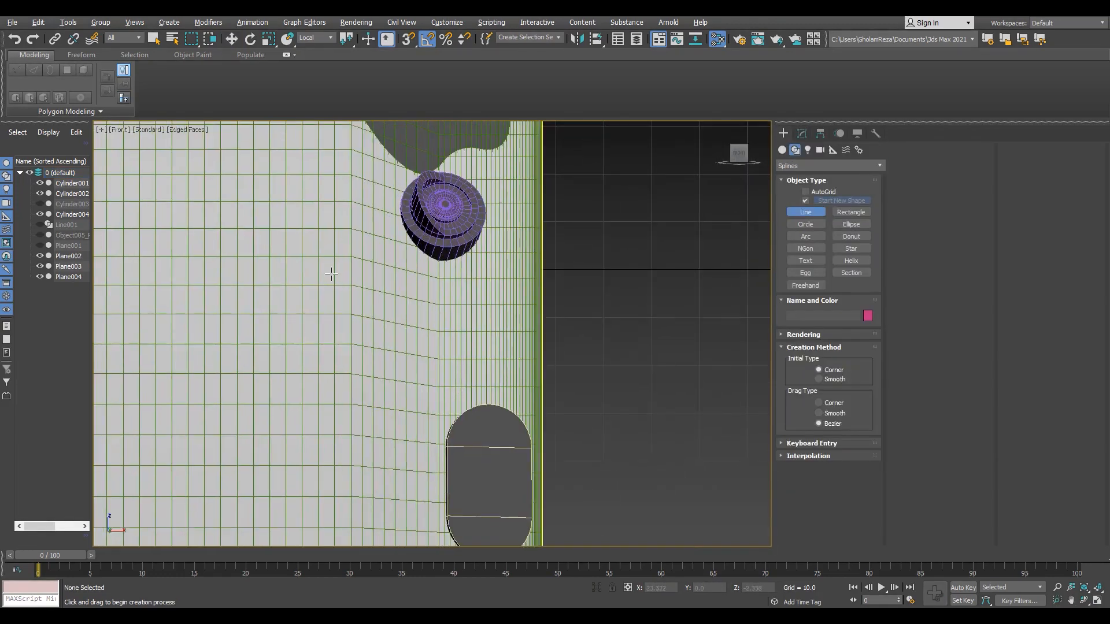
click(326, 264)
key(F3)
key(F3)
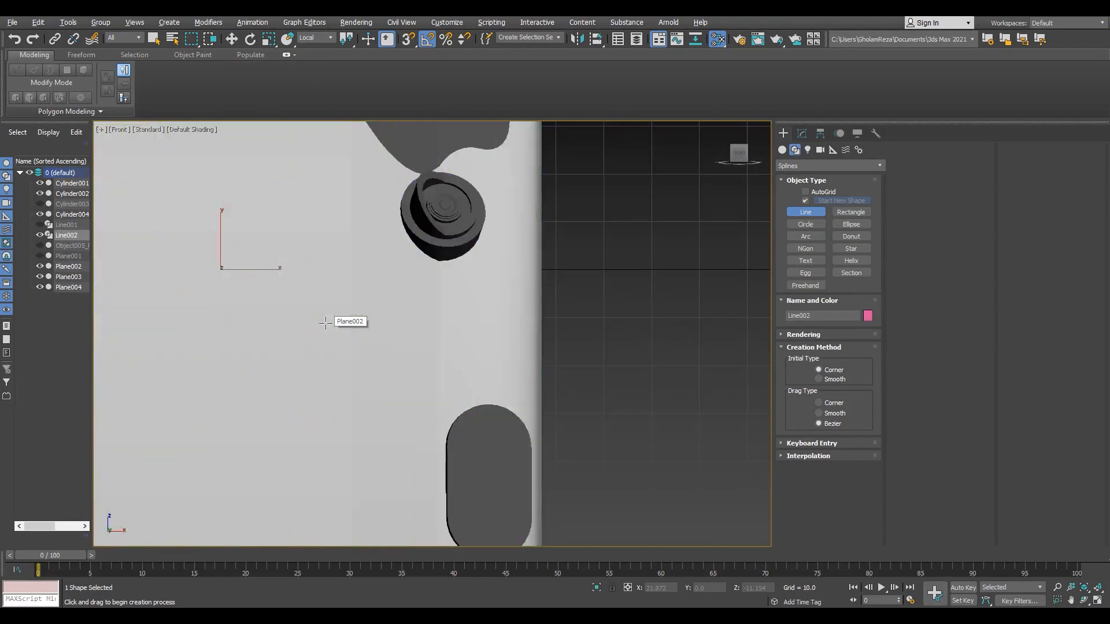
key(F4)
right_click(375, 244)
right_click(375, 245)
Step: Isolate the main body together with the round hooded part and the lower side slot in the Front view
key(F3)
click(346, 294)
scroll(439, 319, down, 3)
key(F3)
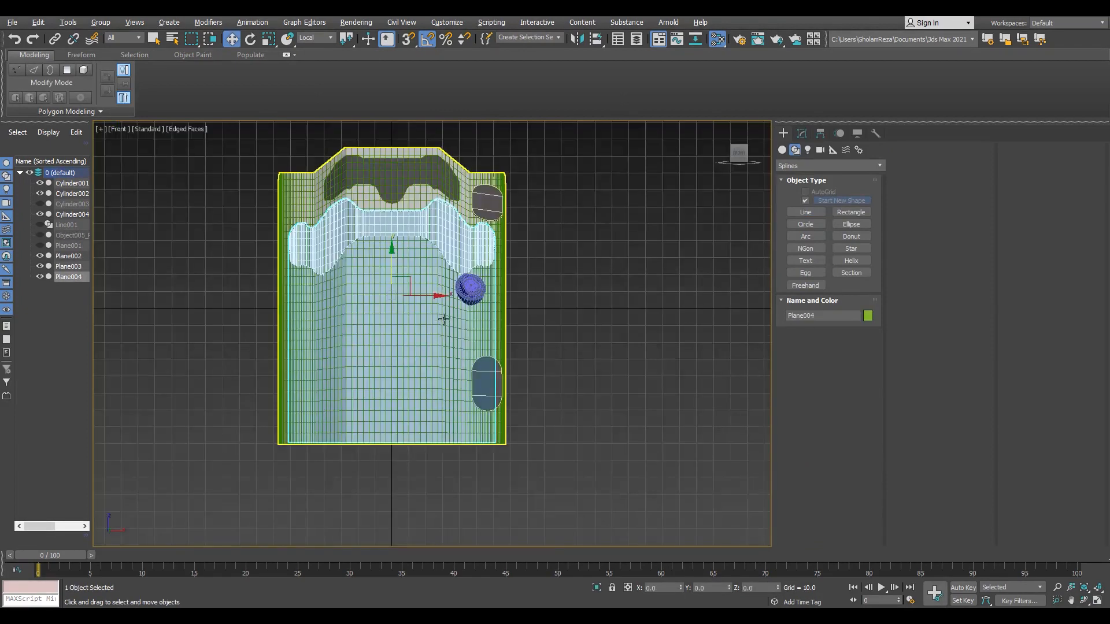
scroll(442, 321, up, 2)
click(504, 260)
ctrl+click(537, 387)
ctrl+click(540, 404)
key(alt+q)
Step: Try see-through display on the main body
click(516, 381)
scroll(518, 380, up, 3)
key(alt+c)
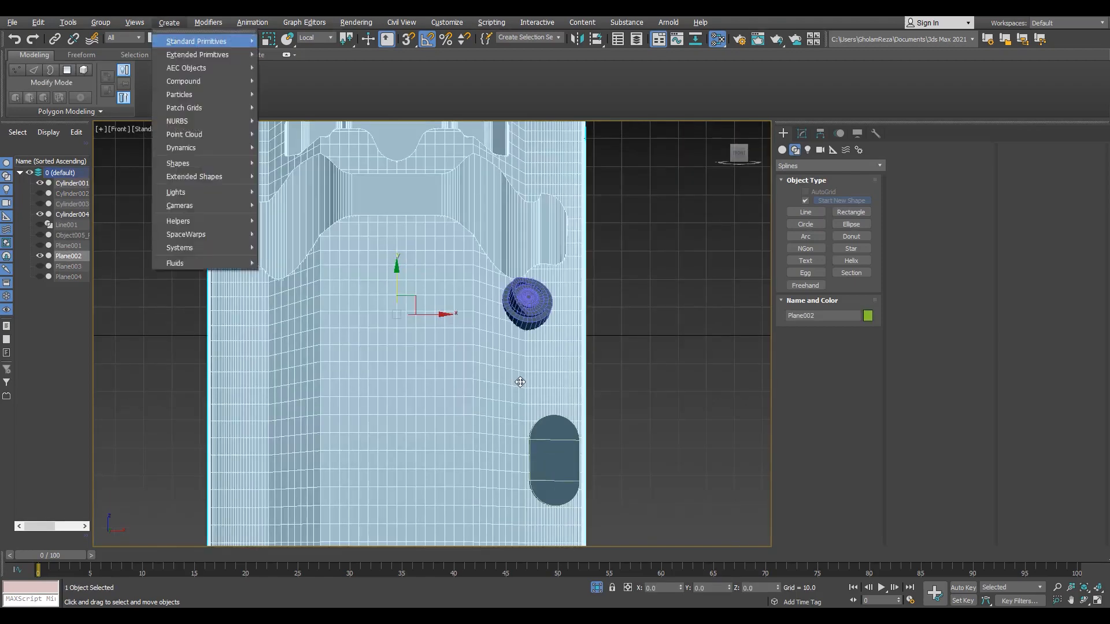
key(alt+x)
middle_drag(520, 379, 532, 364)
click(657, 358)
key(F4)
click(578, 355)
key(alt+x)
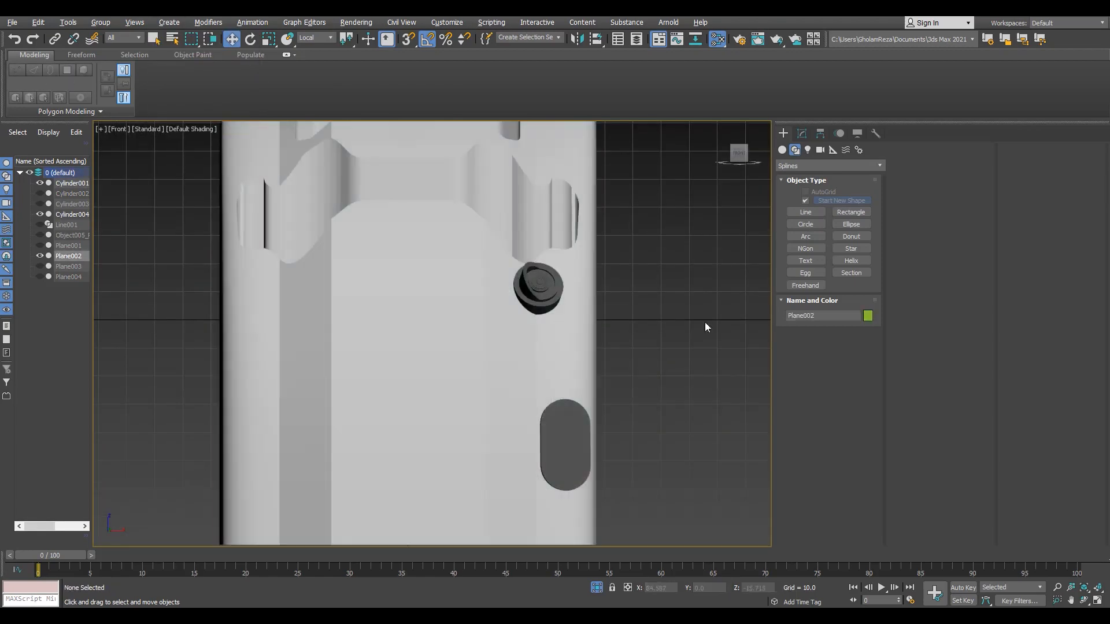
click(705, 322)
Step: Draw a closed stepped profile with the Line tool in the Front view, between the round hooded part and the lower side slot
click(806, 212)
scroll(495, 362, up, 3)
key(F4)
key(F3)
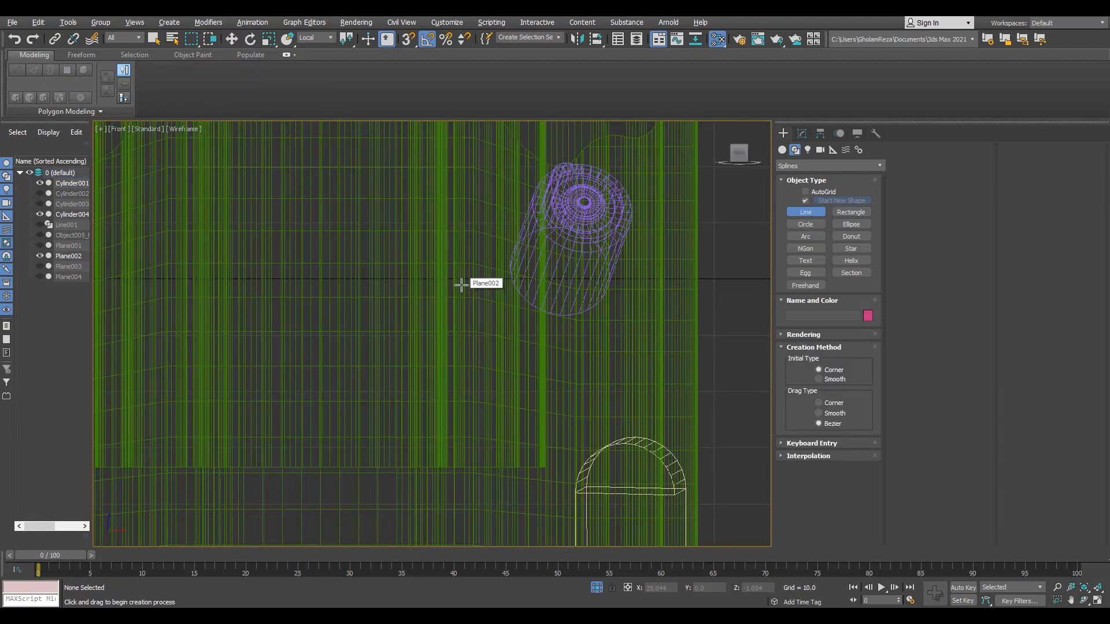
click(463, 285)
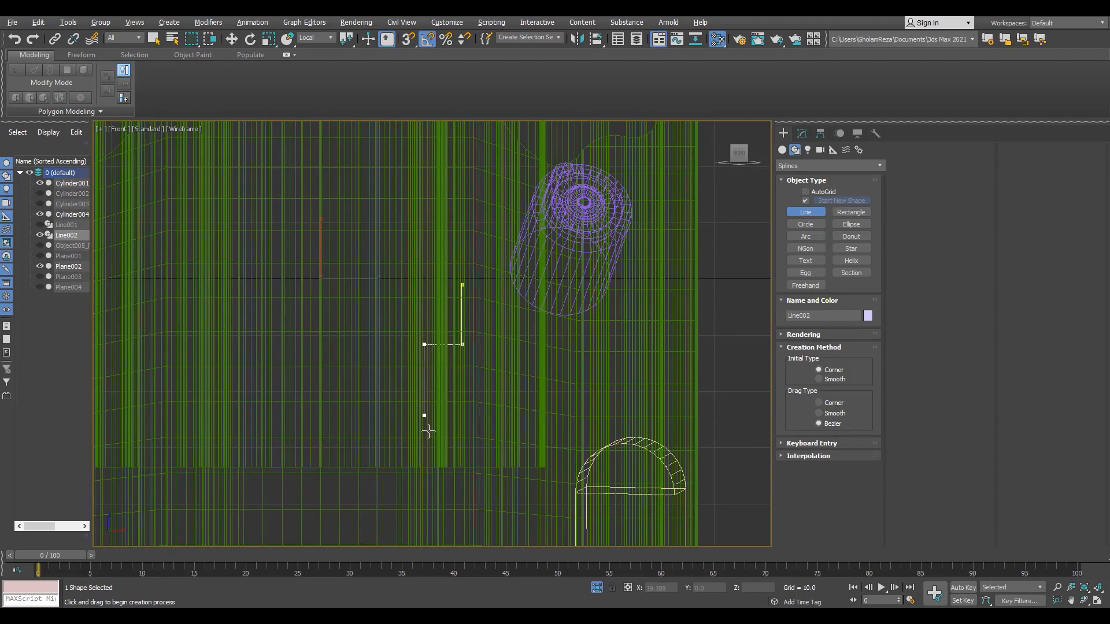
scroll(433, 347, down, 4)
scroll(434, 314, up, 2)
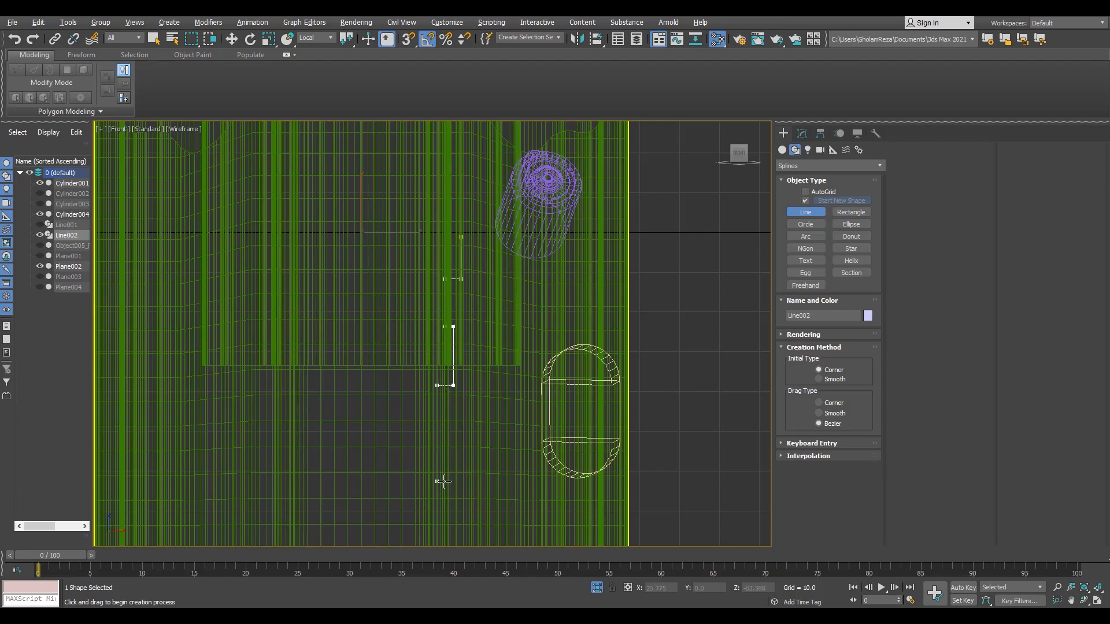
key(F3)
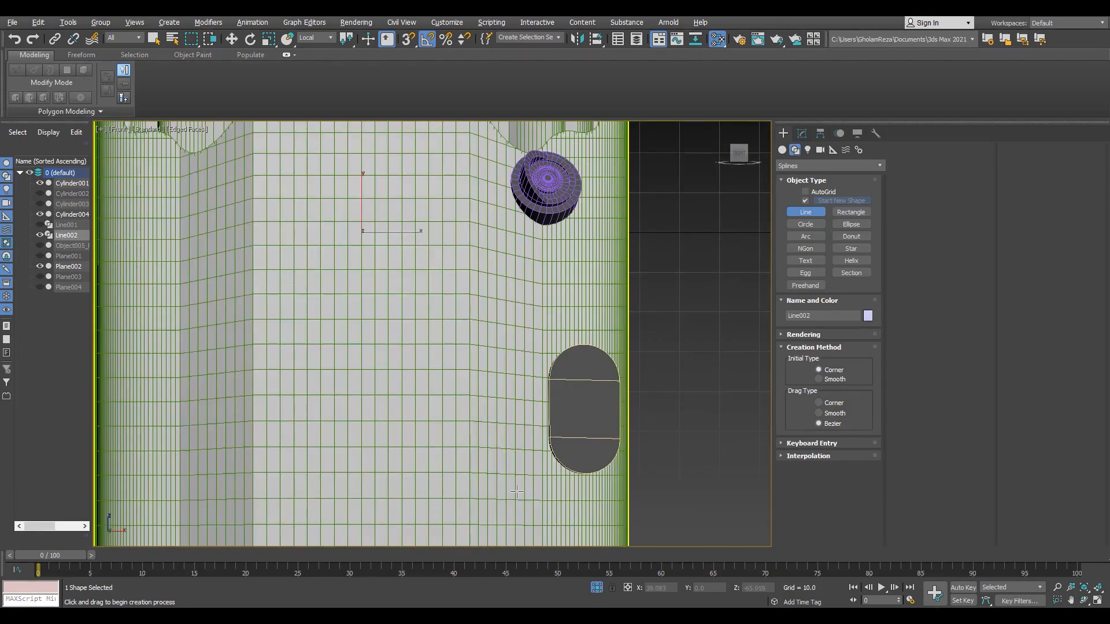
key(F3)
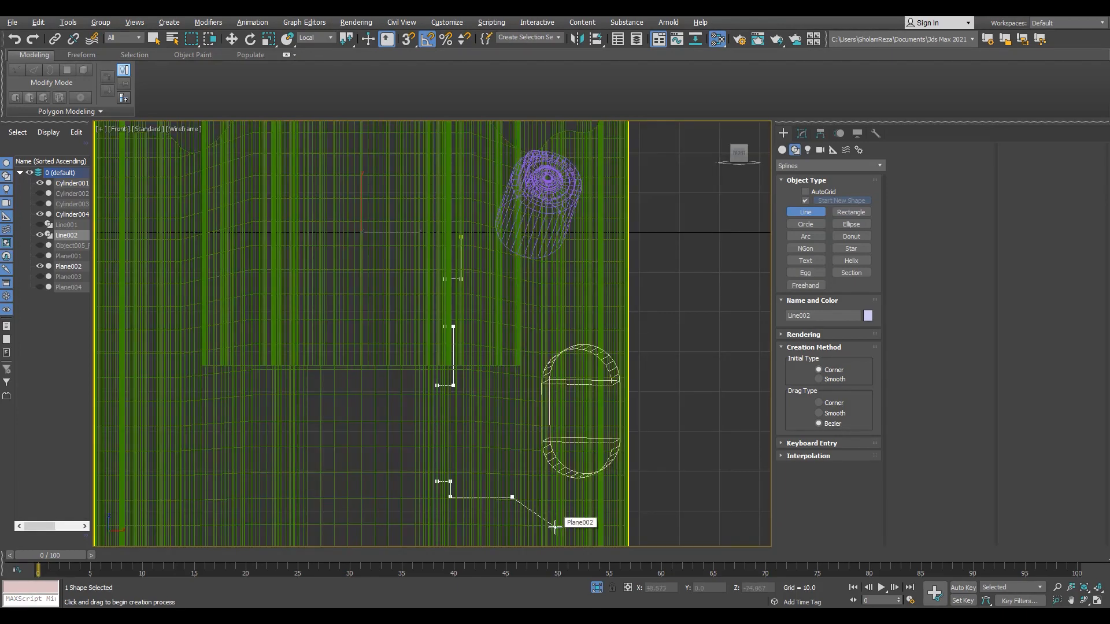
key(F3)
key(F3)
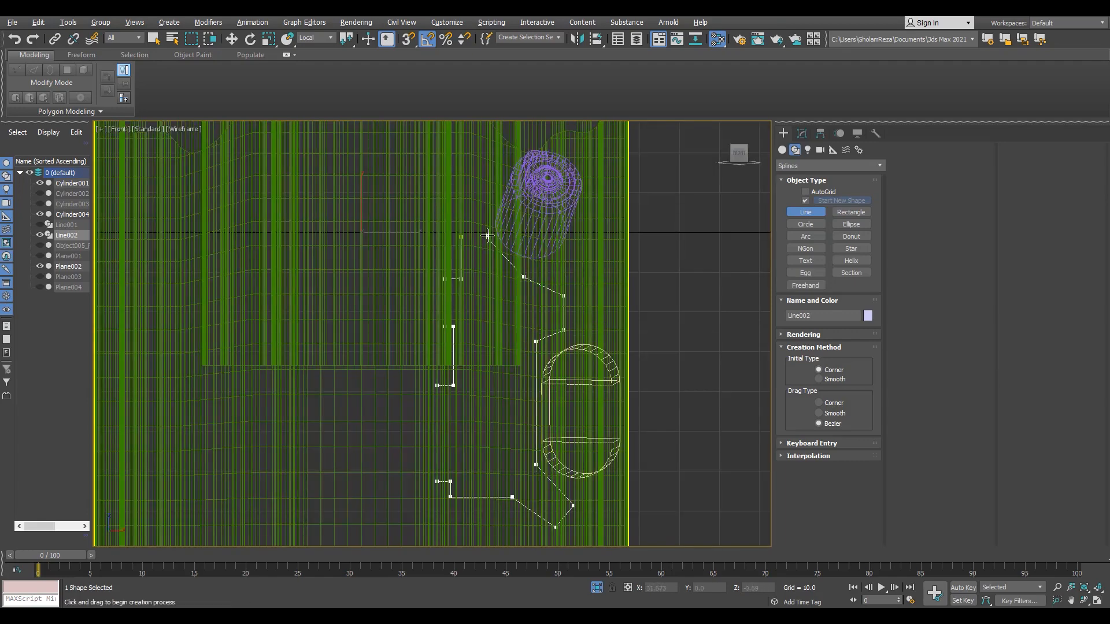
right_click(463, 236)
Step: Adjust the vertices of the profile's lower pointed corner and shift the wide end's two vertices toward the middle of the body
middle_drag(532, 354, 532, 267)
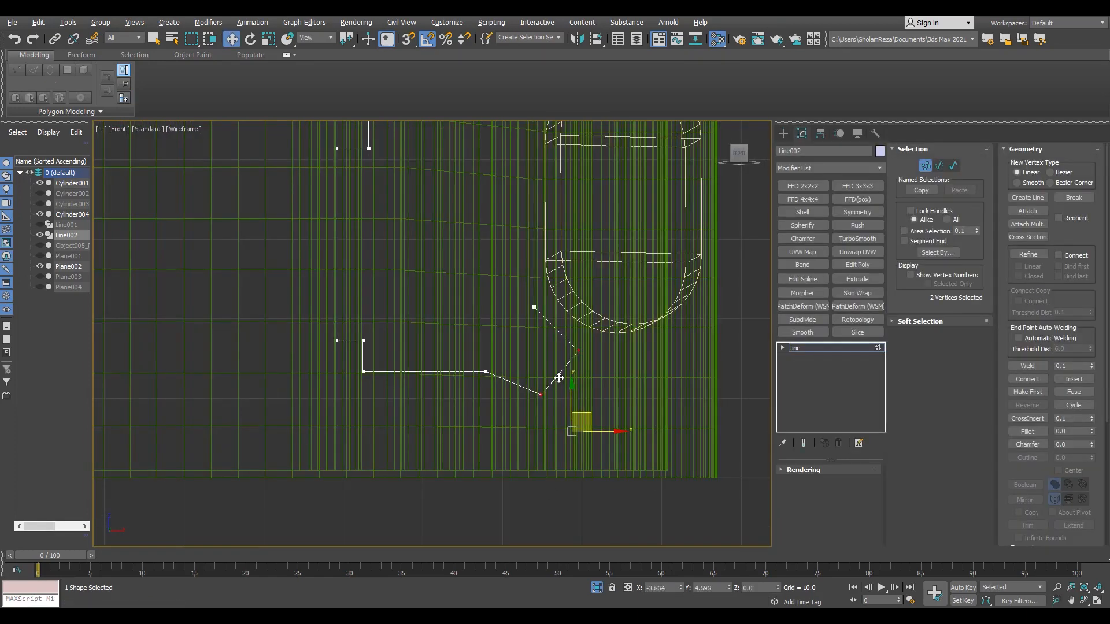
drag(559, 378, 557, 376)
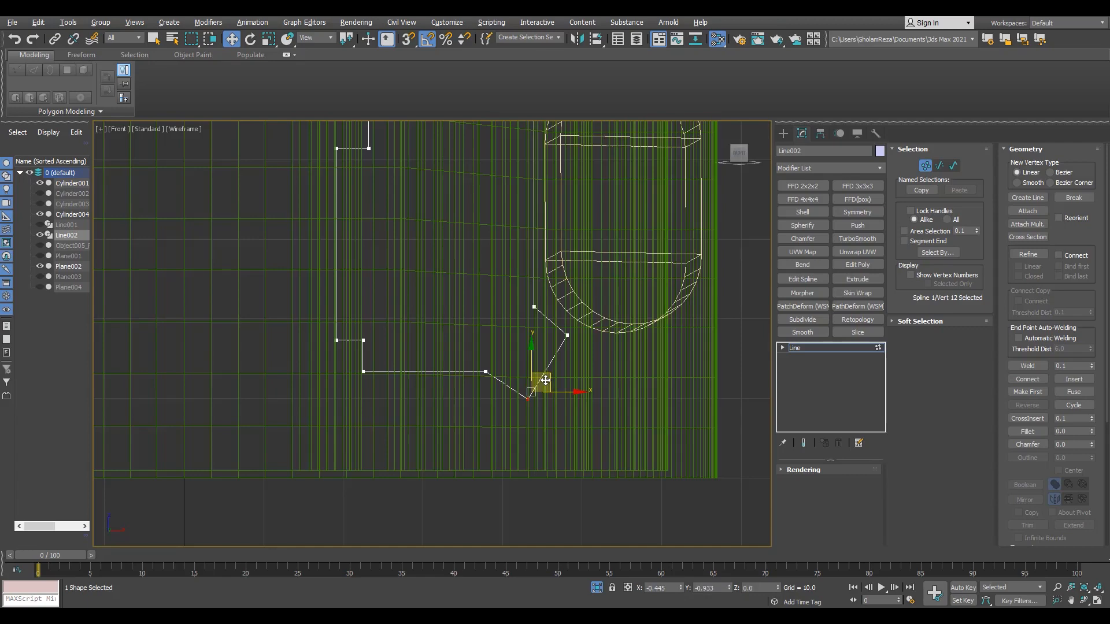
click(501, 445)
scroll(502, 446, down, 5)
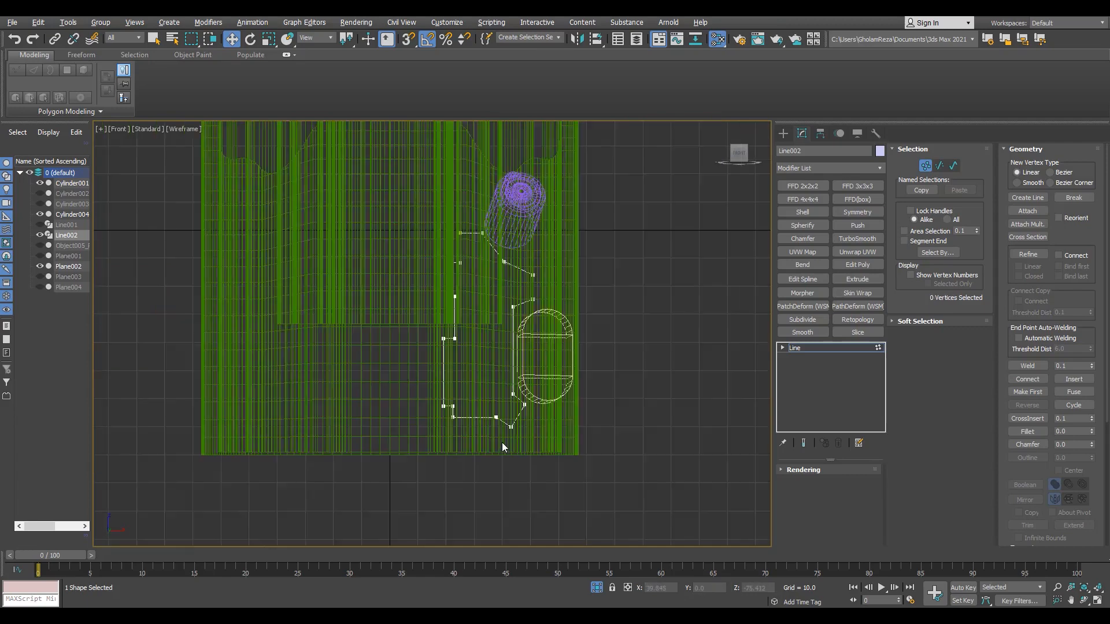
scroll(431, 366, up, 5)
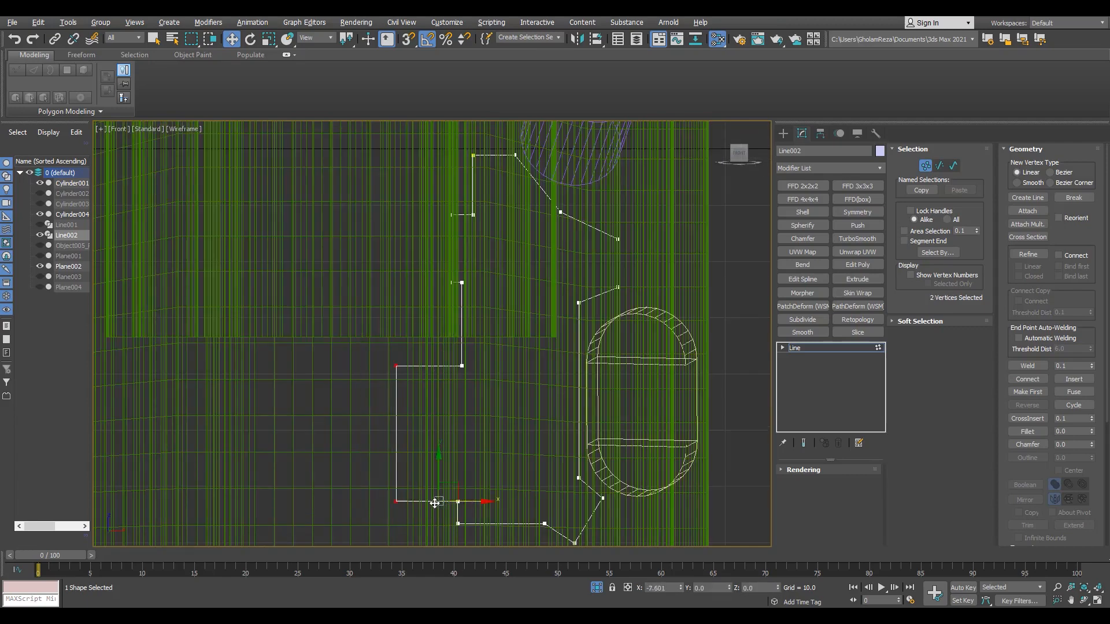
scroll(466, 460, down, 4)
scroll(453, 456, up, 2)
drag(501, 476, 442, 476)
middle_drag(398, 437, 413, 443)
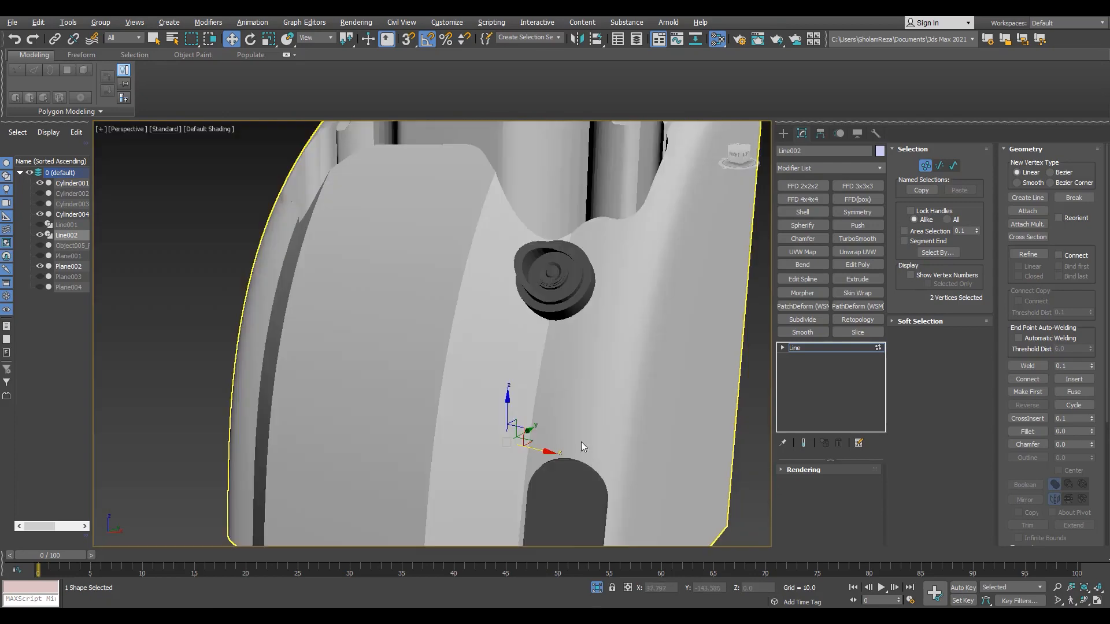
Step: Move the profile out in front of the body's curved face and extrude it by -148.5
scroll(581, 442, down, 5)
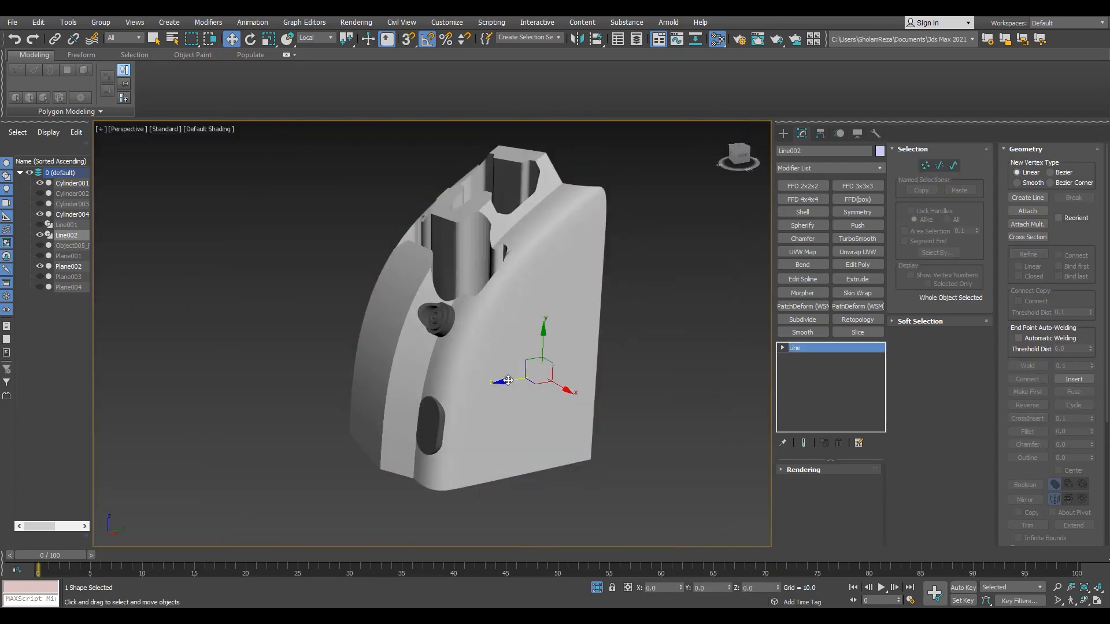
drag(353, 407, 349, 408)
scroll(348, 408, up, 3)
alt+middle_drag(349, 408, 404, 420)
scroll(404, 370, down, 5)
alt+middle_drag(446, 365, 497, 377)
click(866, 282)
Step: Fillet the profile's inner corner just above the side slot by about 2.3 in the Front view
scroll(423, 380, up, 4)
key(alt+w)
middle_click(630, 288)
key(alt+w)
scroll(622, 345, up, 4)
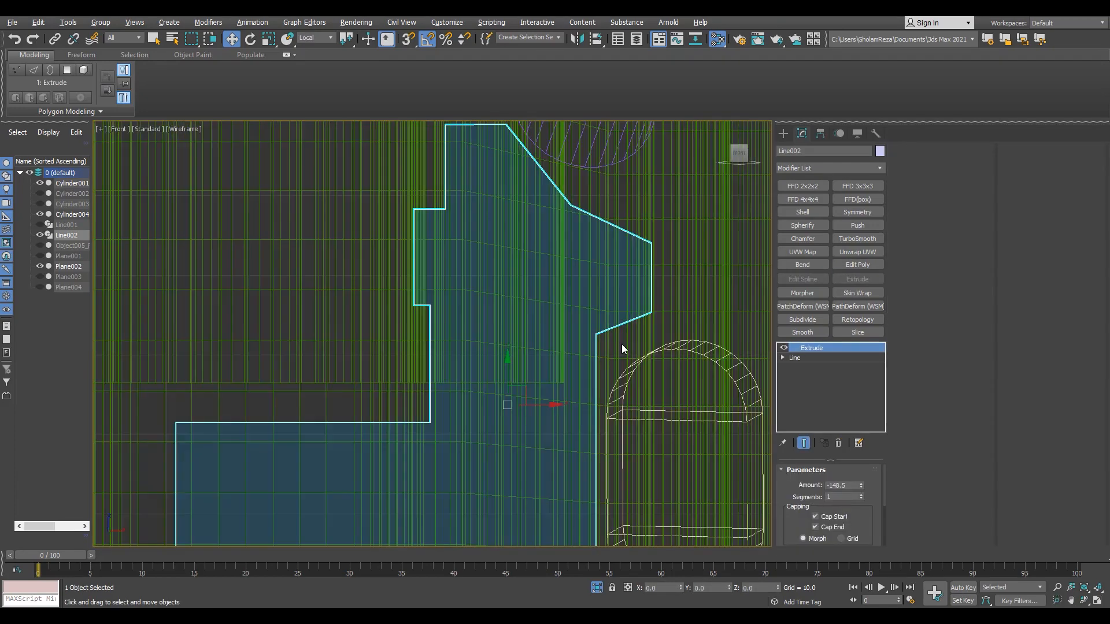
key(1)
scroll(597, 347, up, 4)
drag(635, 372, 585, 289)
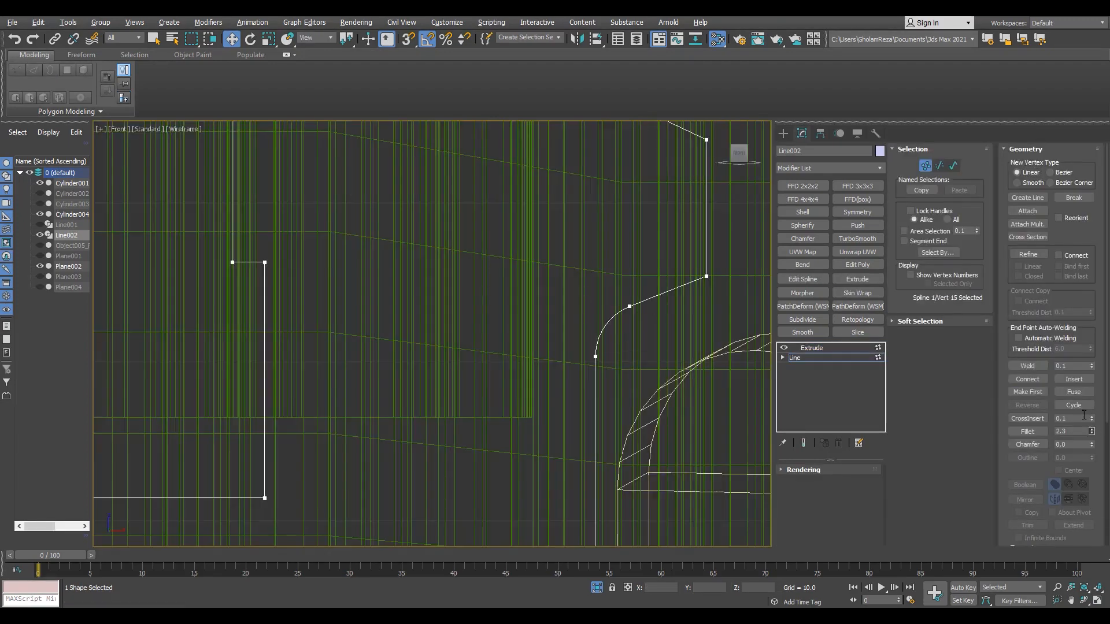
Step: Bend the profile's diagonal edges beside the round hooded part into one smooth curve using Bezier handles
scroll(641, 254, down, 2)
middle_drag(630, 156, 647, 272)
drag(569, 275, 637, 189)
middle_drag(637, 190, 640, 289)
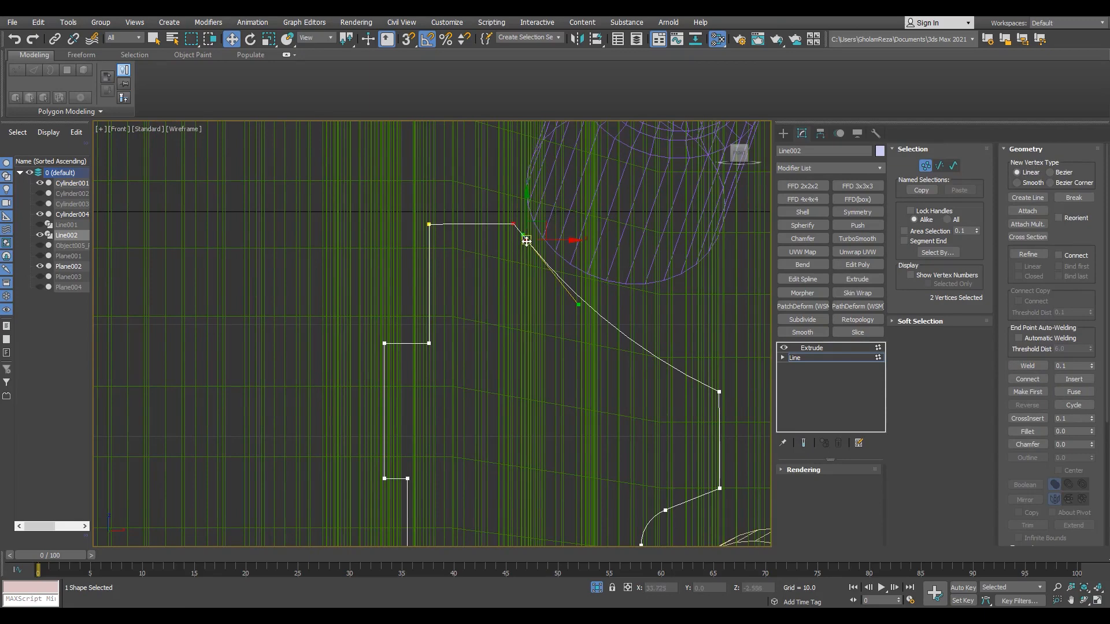
drag(526, 243, 499, 209)
scroll(499, 209, up, 2)
scroll(500, 247, down, 3)
Step: Fillet the profile's upper corner away from the round part and the inner step corner below it
drag(677, 374, 610, 333)
scroll(608, 333, up, 1)
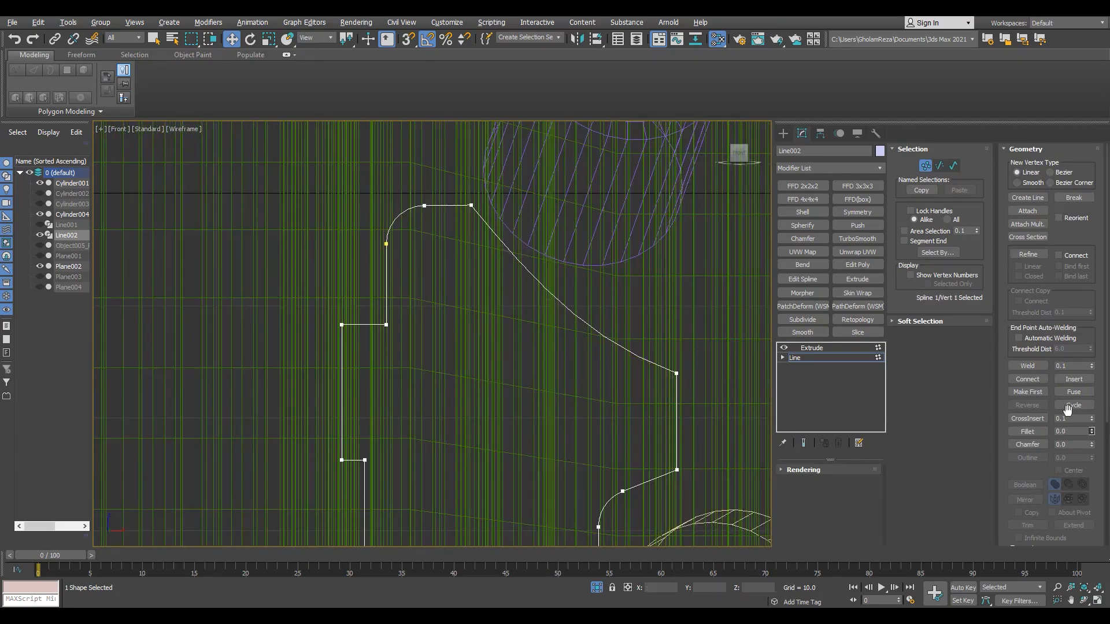
drag(1093, 419, 1093, 422)
middle_drag(369, 470, 394, 399)
drag(397, 402, 379, 377)
Step: Shift the two vertices of the vertical edge below the profile's small side step by about 0.41 along X
middle_drag(381, 379, 410, 269)
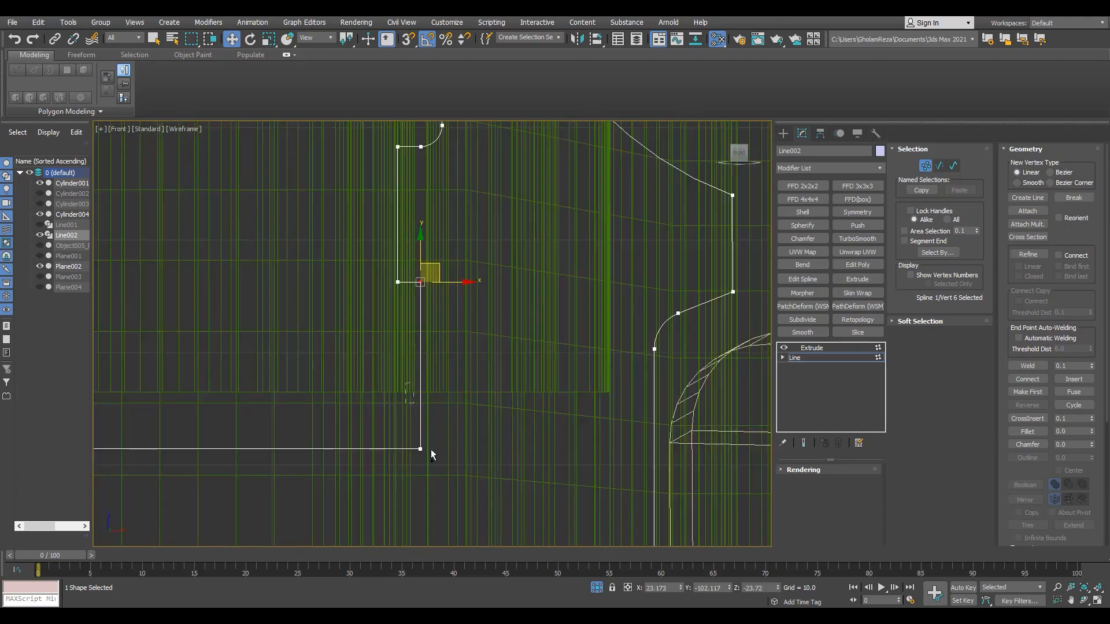
ctrl+drag(431, 454, 408, 433)
key(F3)
scroll(465, 261, down, 4)
middle_drag(465, 260, 458, 424)
scroll(438, 494, up, 3)
key(F3)
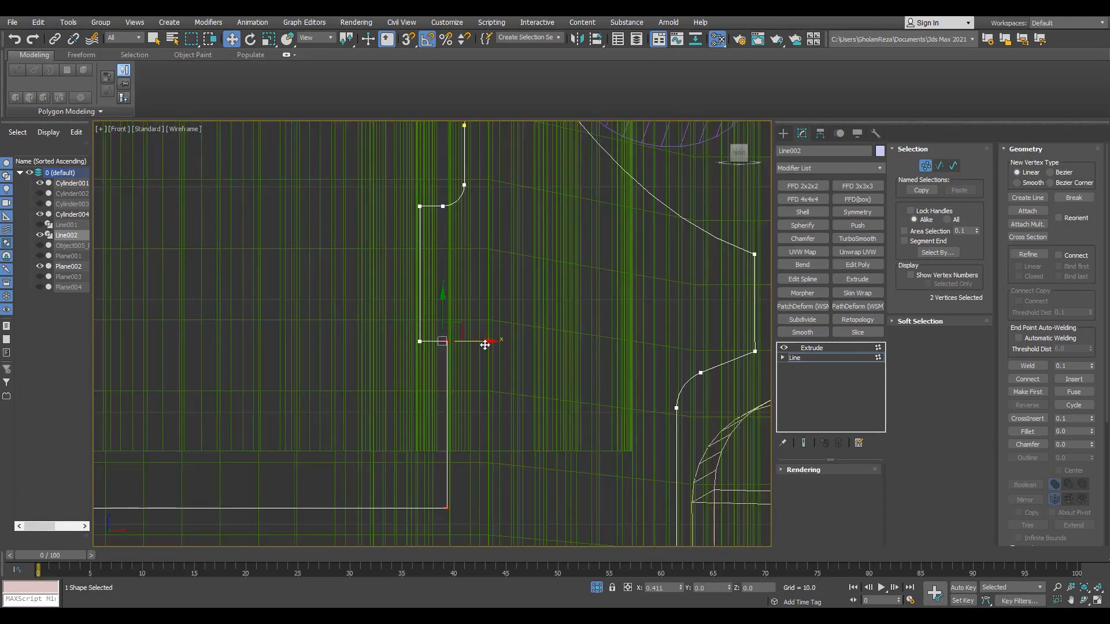
Step: Fillet the small side step's two outer corners by about 0.6 and round the inner corner beneath it
drag(442, 238, 389, 393)
scroll(448, 292, up, 2)
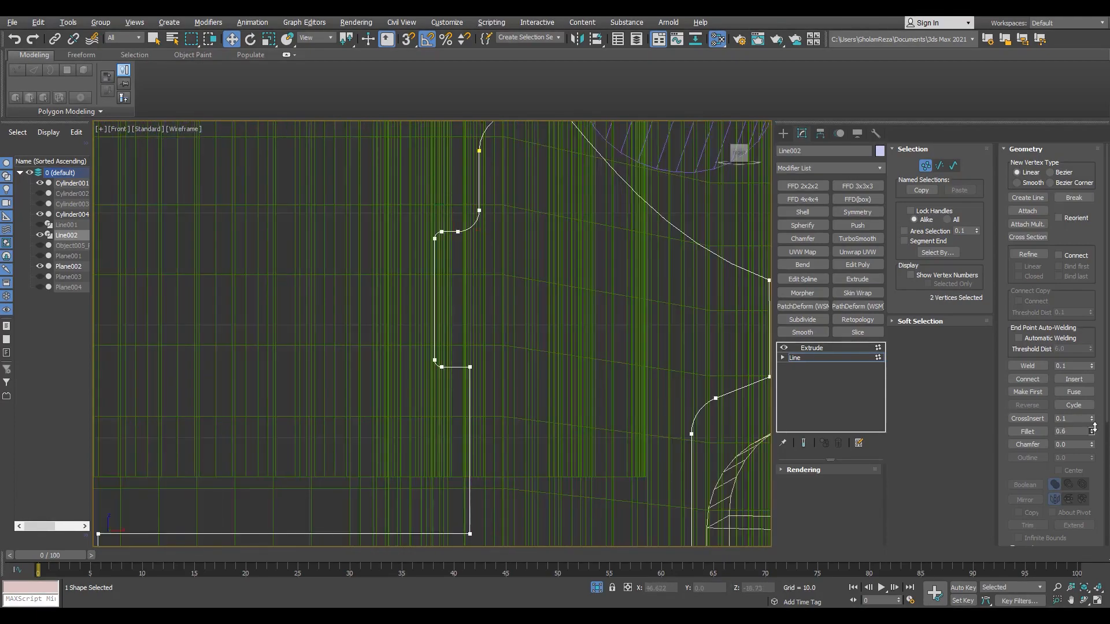
drag(1093, 422, 1094, 422)
middle_drag(421, 481, 477, 345)
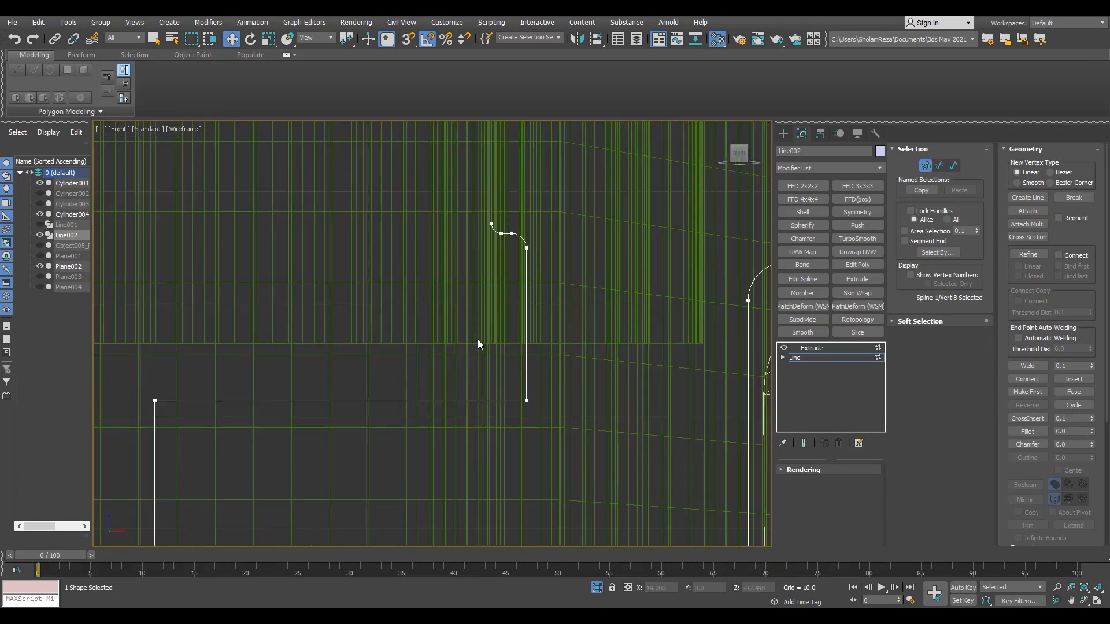
Step: Fillet the large inner corner above the wide end and the lower corners, using about 0.8 for the pointed end
drag(1091, 380, 1090, 380)
scroll(462, 491, down, 2)
middle_drag(463, 491, 421, 330)
drag(425, 468, 490, 418)
click(452, 488)
scroll(454, 485, up, 4)
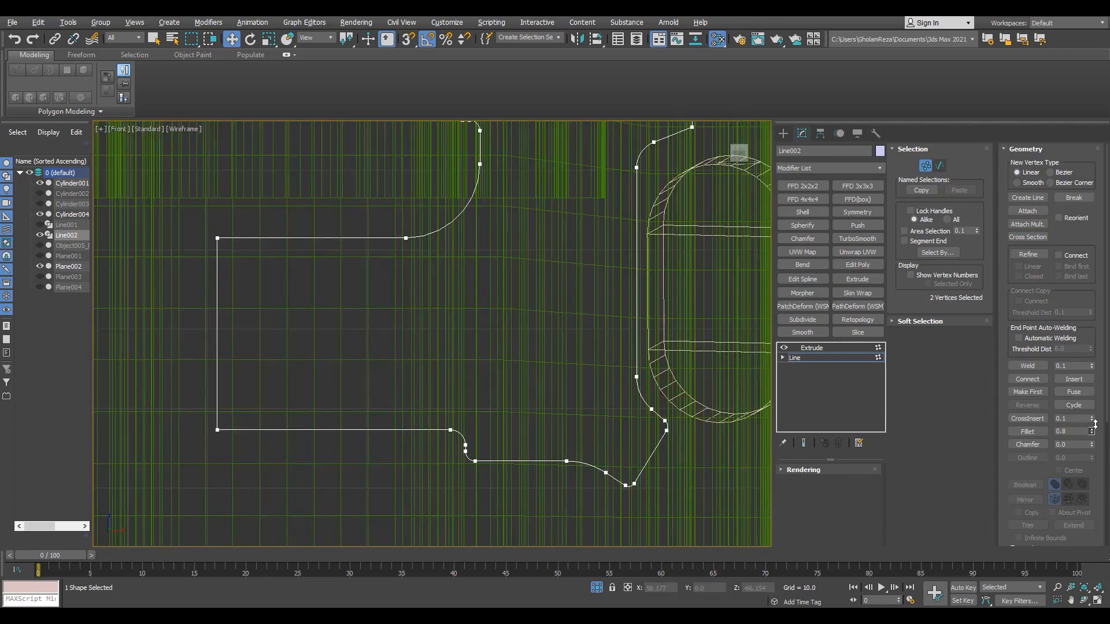
drag(1095, 425, 1095, 423)
Step: Fillet the two corners of the bulge above the side slot and the top corner beside the round hooded part
middle_drag(564, 268, 508, 493)
drag(676, 249, 597, 415)
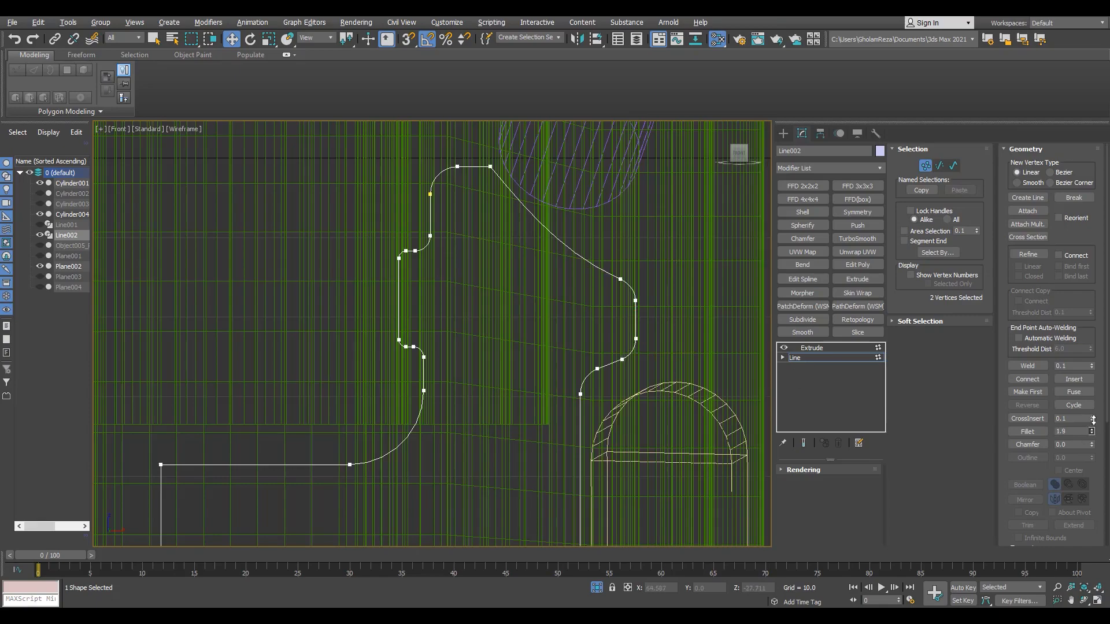
drag(1093, 420, 1092, 420)
middle_drag(500, 150, 551, 264)
scroll(551, 264, up, 2)
drag(512, 319, 577, 247)
drag(1093, 429, 1092, 413)
scroll(505, 324, down, 2)
Step: Return to the Extrude result of the rounded profile in the maximized Perspective view
key(F3)
key(alt+w)
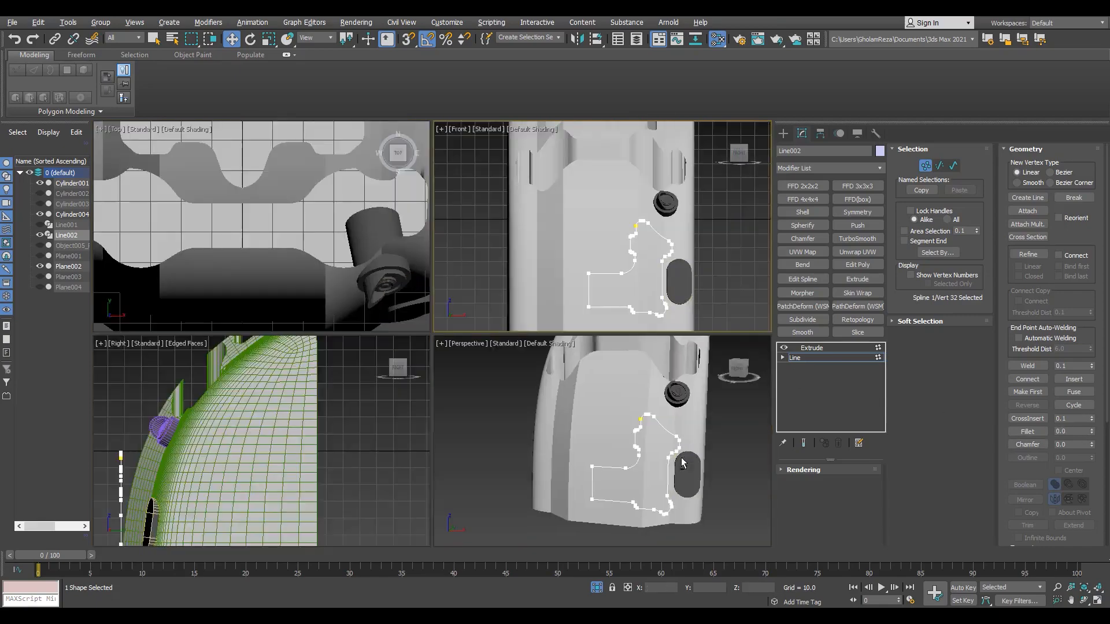
middle_click(681, 463)
key(alt+w)
alt+middle_drag(681, 463, 491, 413)
click(831, 356)
click(831, 348)
alt+middle_drag(475, 370, 578, 372)
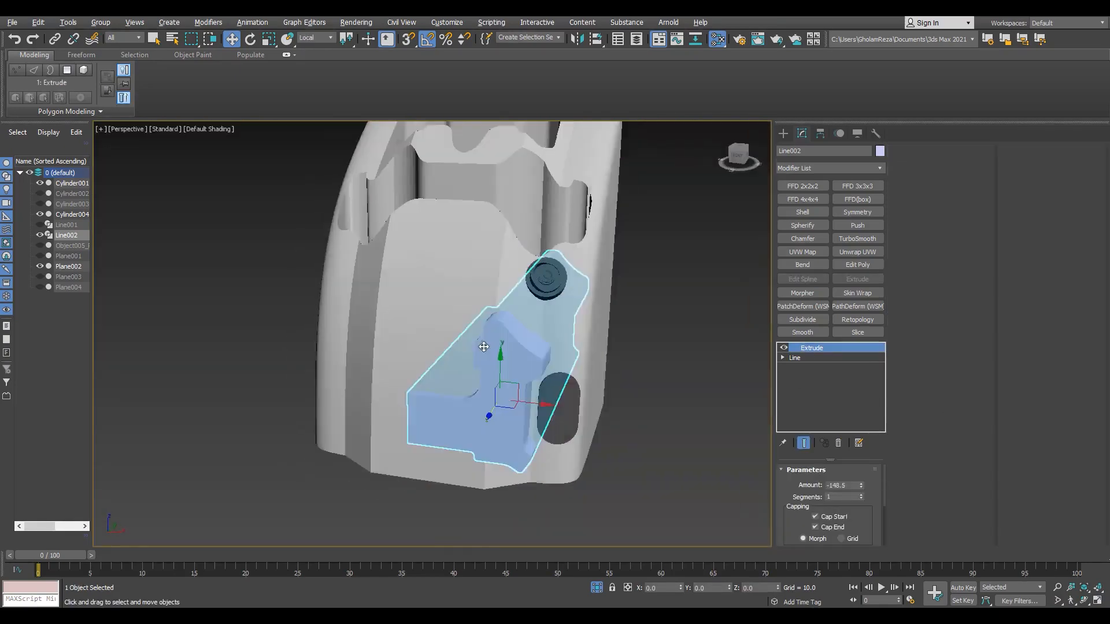
Step: Examine how the extruded profile meets the body's curved surface with edged faces displayed
key(F4)
scroll(530, 307, up, 4)
scroll(530, 307, down, 3)
alt+middle_drag(530, 307, 455, 373)
scroll(456, 365, up, 3)
scroll(456, 365, down, 5)
scroll(455, 373, down, 5)
scroll(455, 372, up, 5)
Step: Subtract the extruded profile from the main body through its existing ProBoolean
click(534, 364)
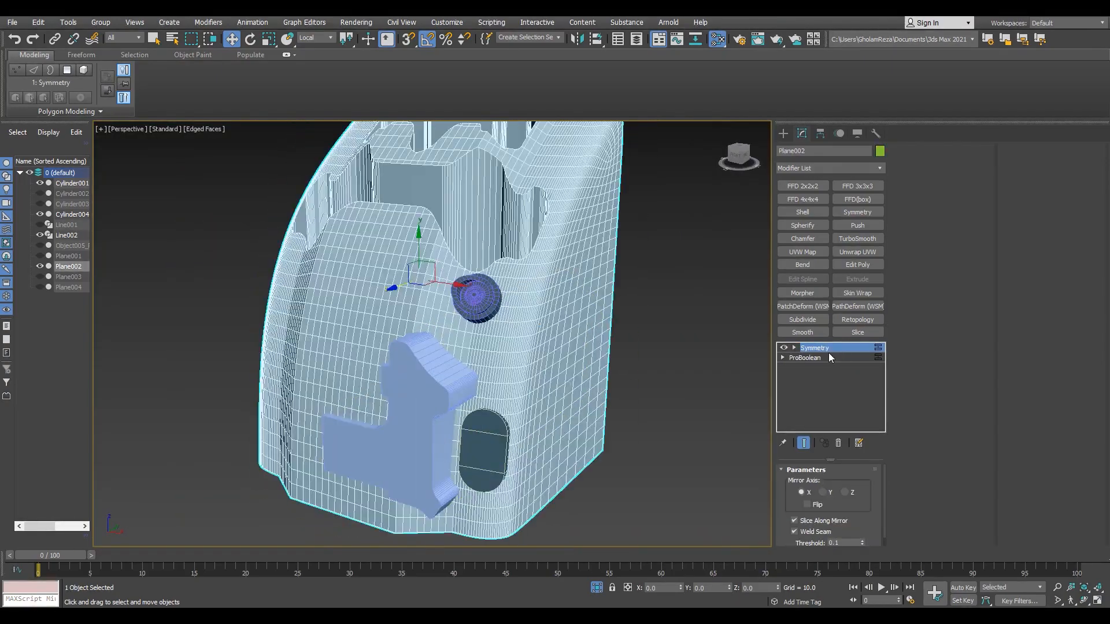
click(824, 357)
click(831, 481)
click(397, 416)
scroll(423, 389, up, 3)
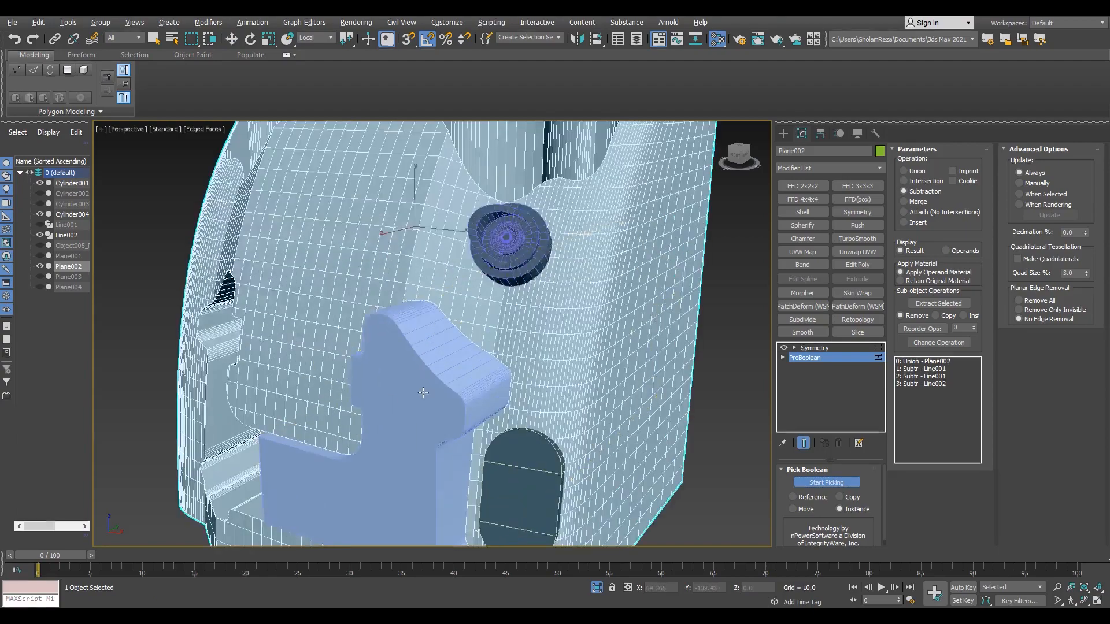
scroll(424, 389, down, 5)
right_click(638, 439)
Step: Clone the main body and change the new profile's ProBoolean operation to Intersection in the copy
scroll(423, 399, up, 5)
key(ctrl+v)
click(523, 355)
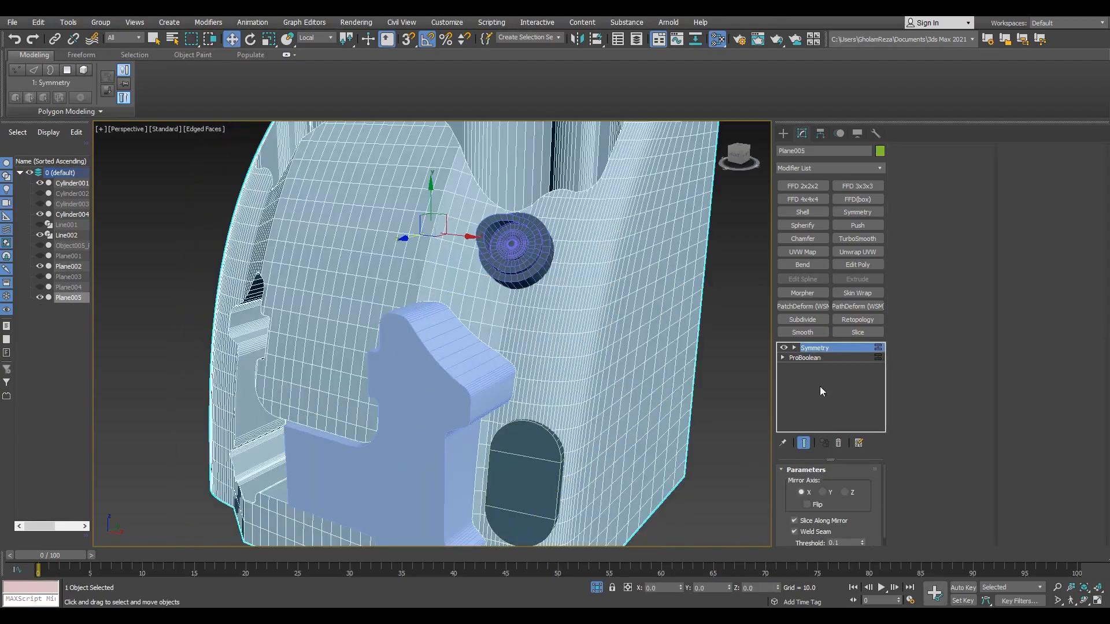
click(804, 357)
click(903, 181)
click(930, 344)
click(925, 384)
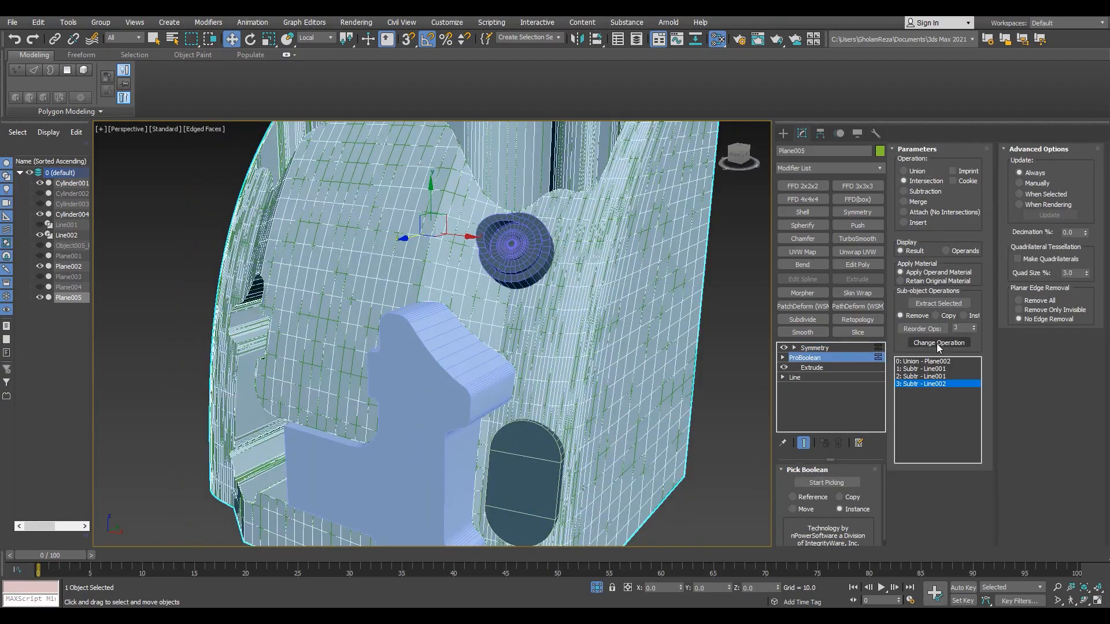
click(938, 344)
Step: Hide the extruded profile cutter and examine the new inset piece in the body with and without edges displayed
scroll(497, 329, down, 5)
scroll(496, 336, up, 5)
click(463, 359)
click(40, 235)
scroll(200, 404, down, 5)
scroll(251, 405, up, 5)
click(330, 412)
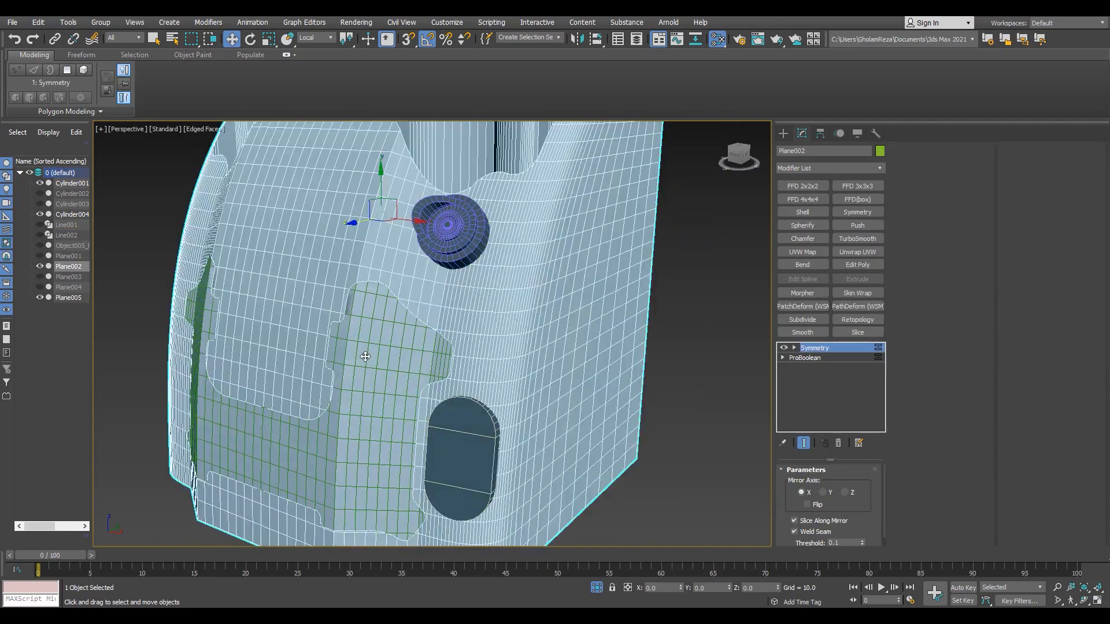
click(339, 414)
click(708, 260)
key(F4)
alt+middle_drag(451, 381, 477, 424)
scroll(497, 347, down, 6)
key(F4)
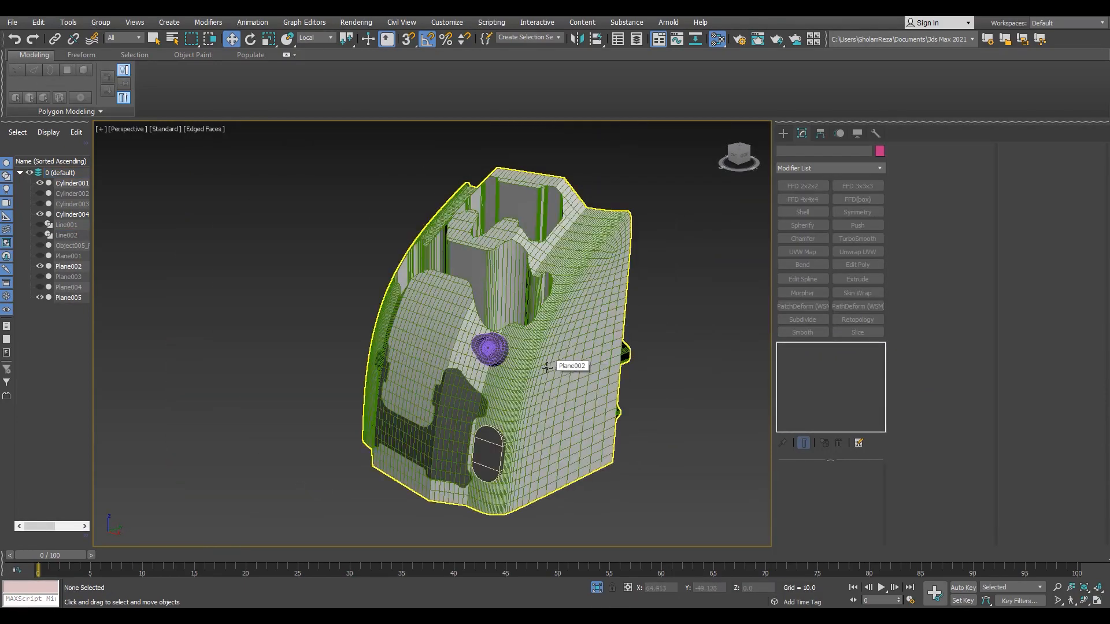
Step: Exit isolation and examine the complete model with and without edged faces, ending at the separate cross-slot screw head
key(alt+q)
alt+middle_drag(547, 368, 555, 400)
key(F4)
scroll(555, 393, down, 5)
scroll(566, 376, up, 5)
alt+middle_drag(583, 341, 651, 336)
scroll(595, 347, up, 3)
key(F4)
key(F4)
scroll(630, 338, down, 3)
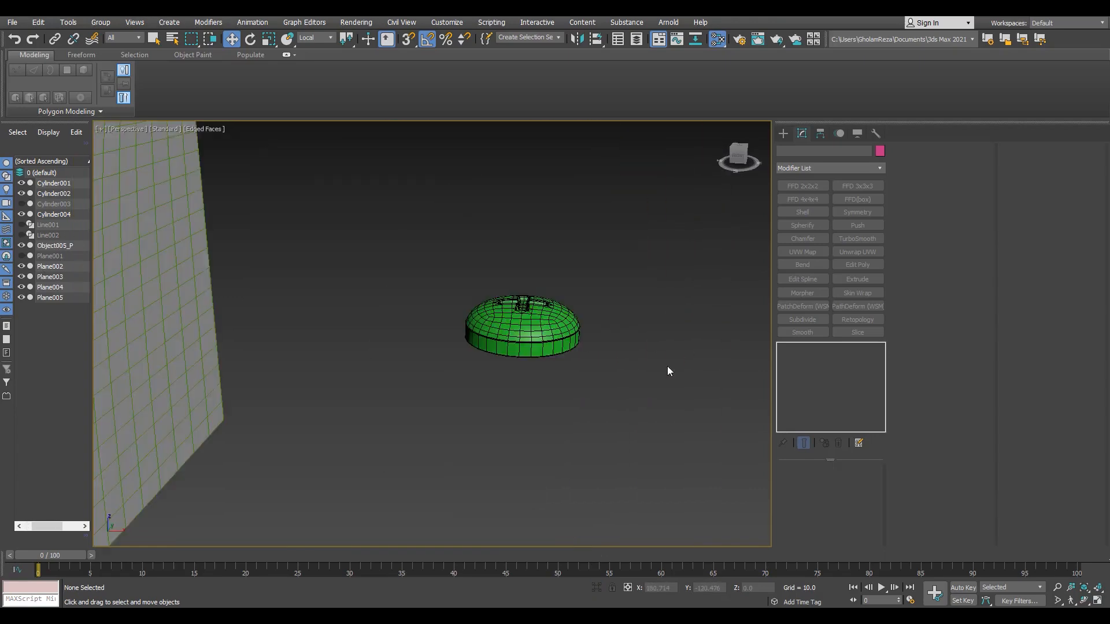
Step: Create a 32-sided cylinder around the cross-slot screw head in the Top view, with radius about 6.56 and height about 1.95
key(F3)
key(t)
click(783, 133)
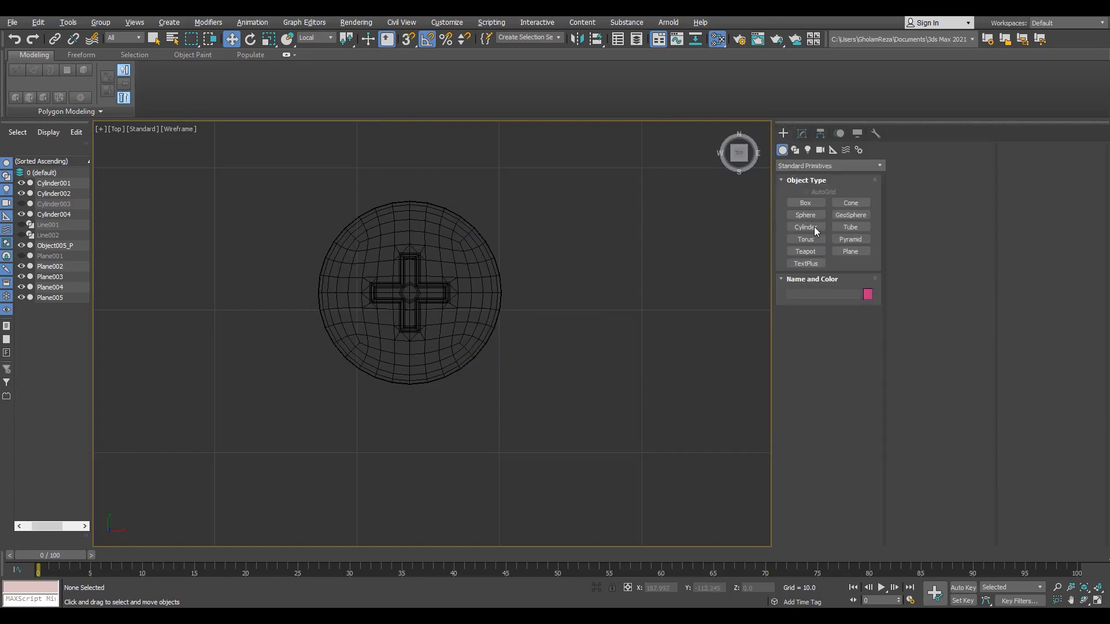
click(807, 228)
drag(410, 293, 449, 203)
click(471, 181)
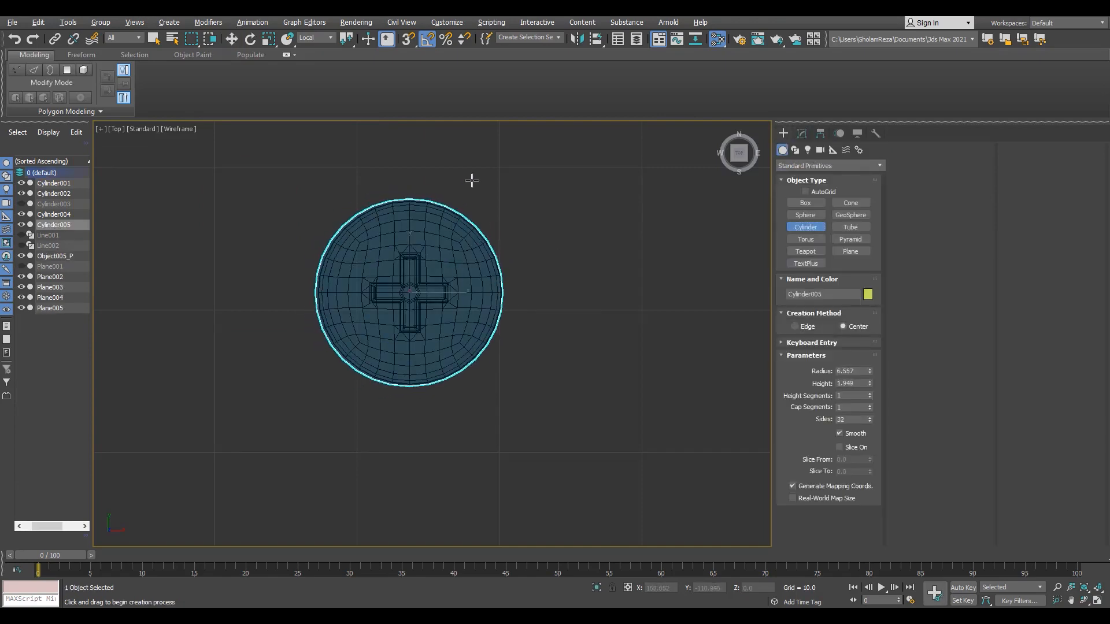
Step: Align the cylinder to the screw head and lower it to the screw's base in the Front view
key(alt+a)
click(460, 249)
key(alt+w)
right_click(709, 248)
key(alt+w)
key(z)
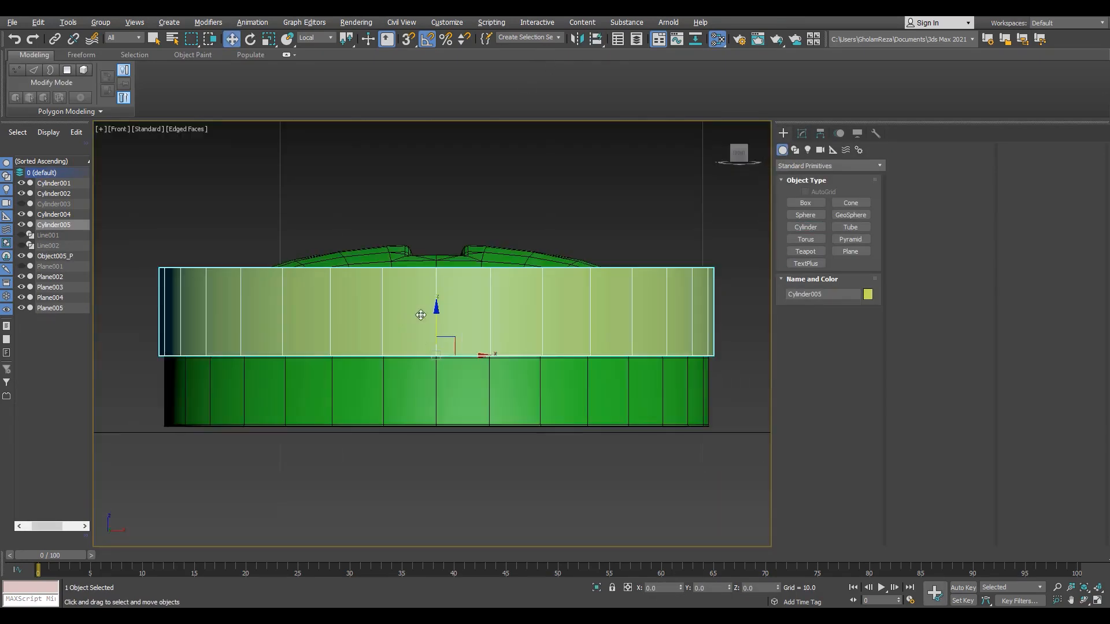
drag(437, 324, 459, 399)
Step: Increase the cylinder's height to about 4.5 so it encloses the whole screw head
key(F3)
click(802, 134)
drag(867, 499, 867, 432)
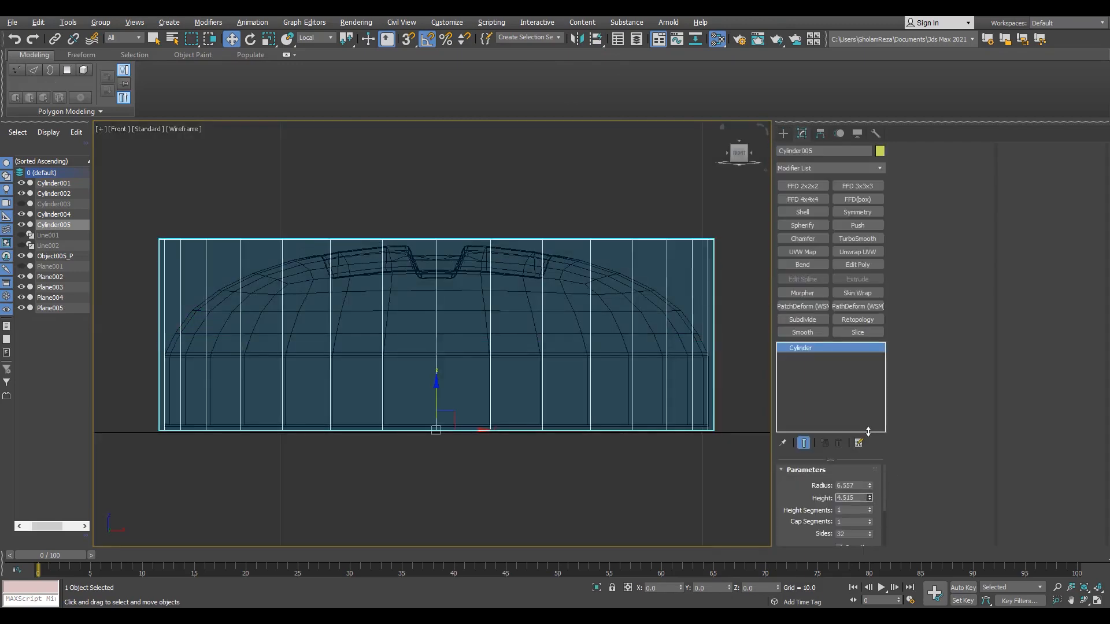
Step: Add an Edit Poly modifier to the cylinder and scale its upper rim vertices outward so the cutter flares toward the top
scroll(743, 347, down, 3)
click(860, 266)
key(1)
middle_drag(755, 238, 635, 250)
drag(658, 253, 292, 345)
key(r)
drag(475, 296, 467, 269)
key(w)
key(r)
drag(472, 293, 472, 290)
Step: Inspect the flared cutter's bottom cap and its fit around the screw head in wireframe, shaded and see-through display
key(alt+w)
key(F3)
scroll(543, 358, up, 3)
key(4)
click(521, 340)
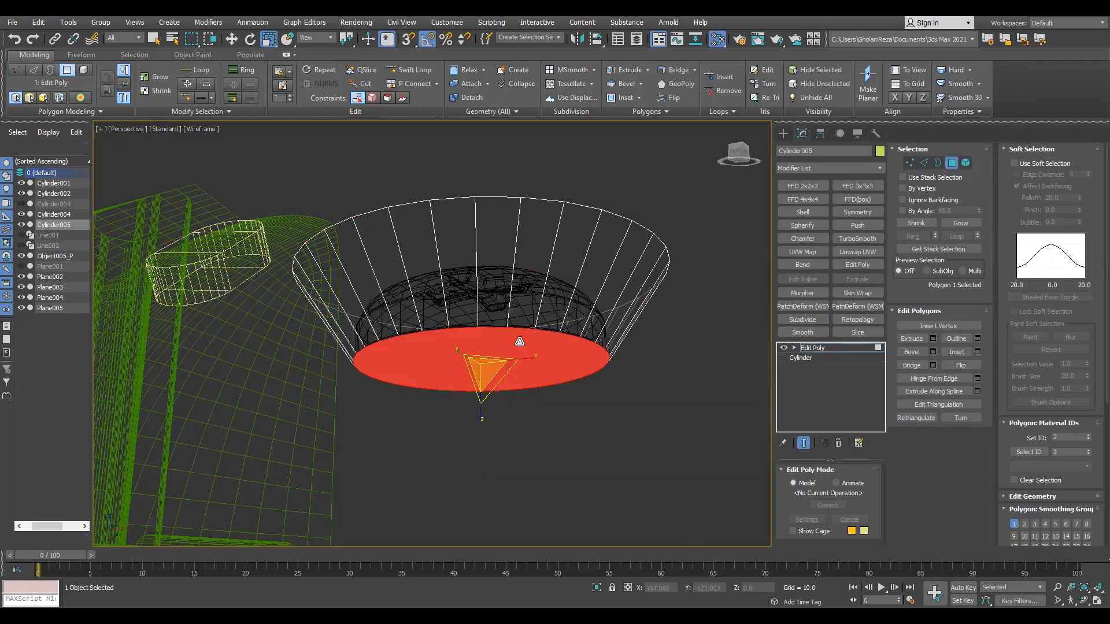
key(w)
key(F3)
key(alt+x)
key(4)
alt+middle_drag(634, 374, 540, 366)
key(alt+x)
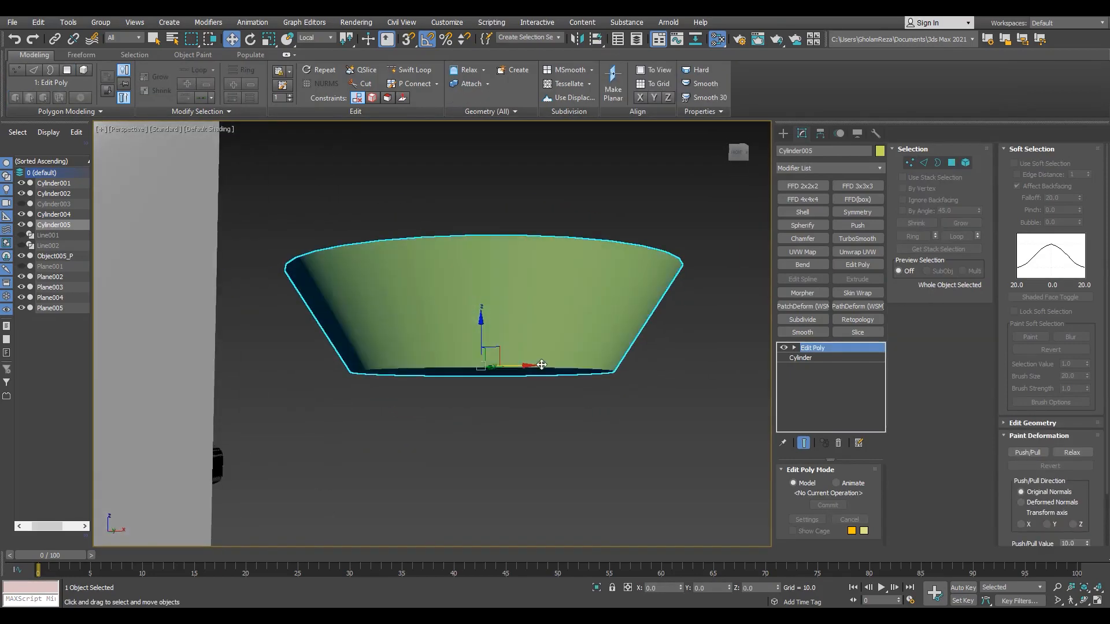
Step: Link the cross-slot screw head to the flared cylinder so that the cylinder is its parent
key(F3)
click(538, 328)
key(F3)
mouse_move(538, 328)
alt+middle_down()
mouse_move(547, 350)
mouse_move(516, 313)
alt+middle_up()
key(F3)
click(54, 39)
key(F3)
key(F3)
key(F3)
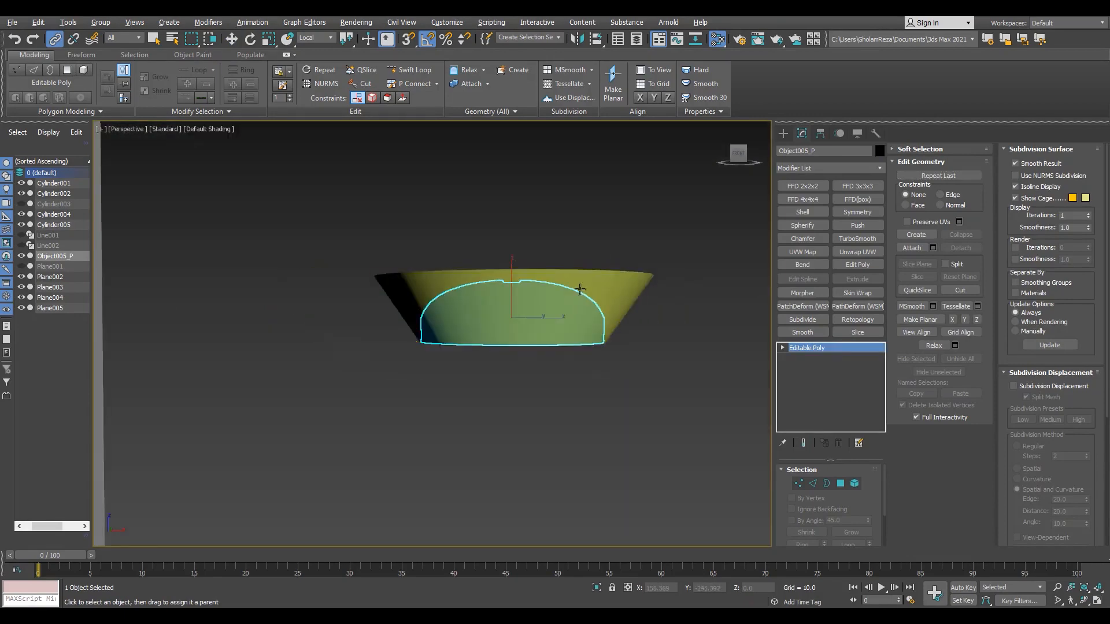
alt+middle_drag(682, 210, 571, 322)
key(F3)
right_click(674, 244)
middle_drag(678, 249, 666, 269)
key(F3)
click(624, 332)
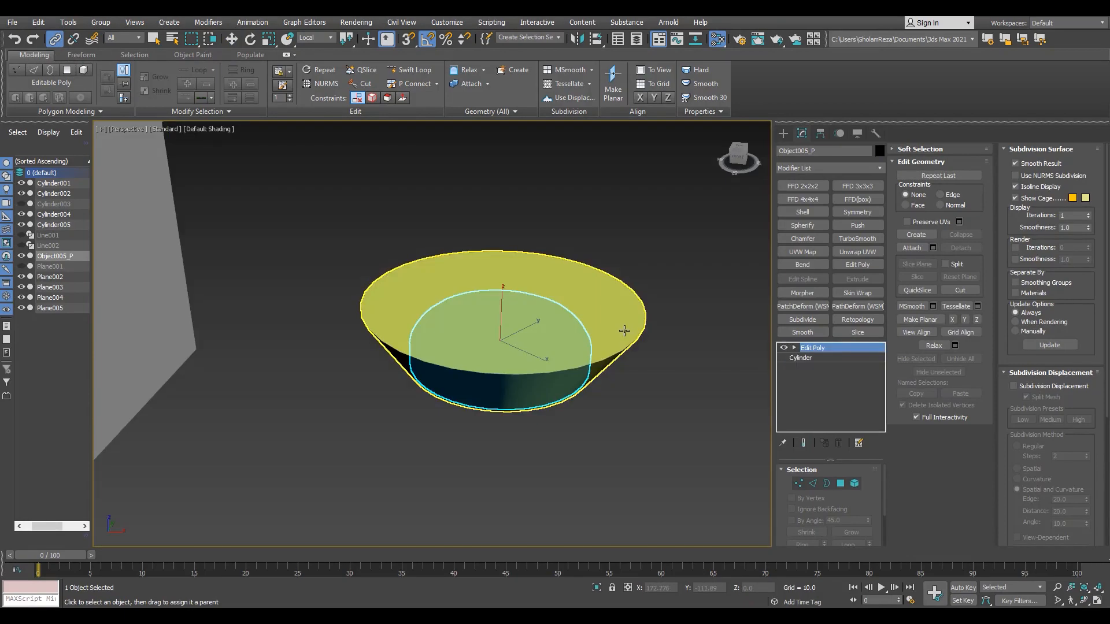
Step: Select the flared cutter together with its linked screw head and clone the pair
scroll(607, 341, down, 4)
key(w)
mouse_move(559, 358)
shift+mouse_down()
mouse_move(408, 345)
mouse_move(691, 272)
shift+mouse_up()
click(524, 357)
scroll(362, 335, up, 3)
key(F3)
key(Delete)
key(ctrl+v)
Step: Select the cloned cutter and move it away from the original toward the main model
click(526, 358)
click(428, 299)
mouse_move(411, 331)
mouse_down()
mouse_move(327, 325)
mouse_move(388, 302)
mouse_up()
key(F3)
scroll(387, 302, down, 5)
mouse_move(387, 301)
middle_down()
mouse_move(555, 352)
mouse_move(557, 331)
middle_up()
scroll(557, 331, up, 2)
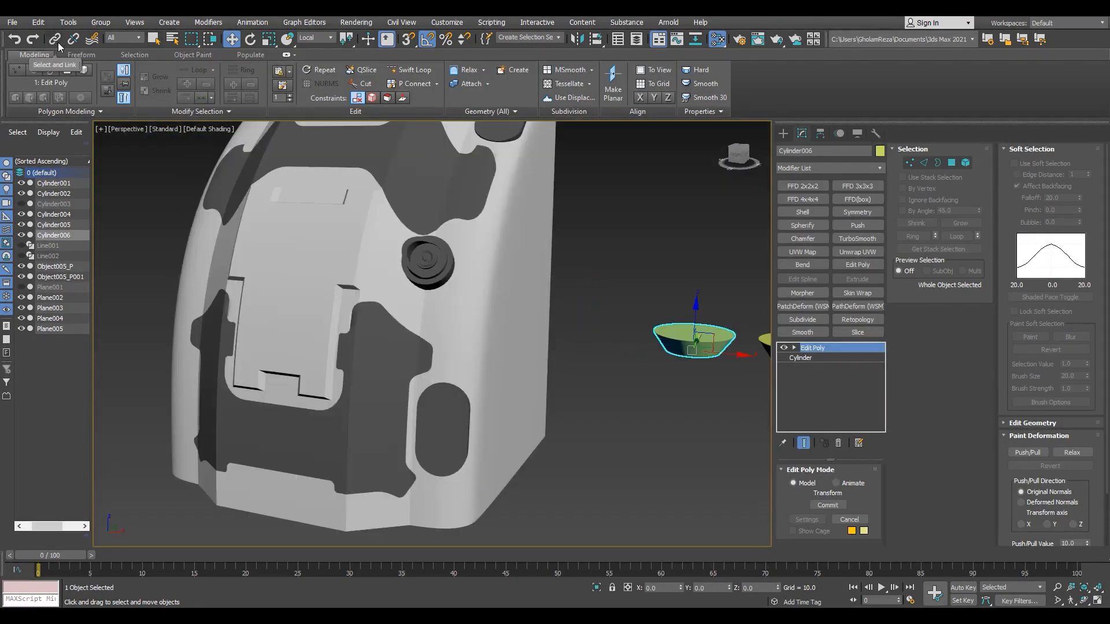
Step: Place the cloned cutter with its screw onto the curved surface near the central panel's upper edge using Select and Place
drag(337, 186, 332, 185)
key(alt+w)
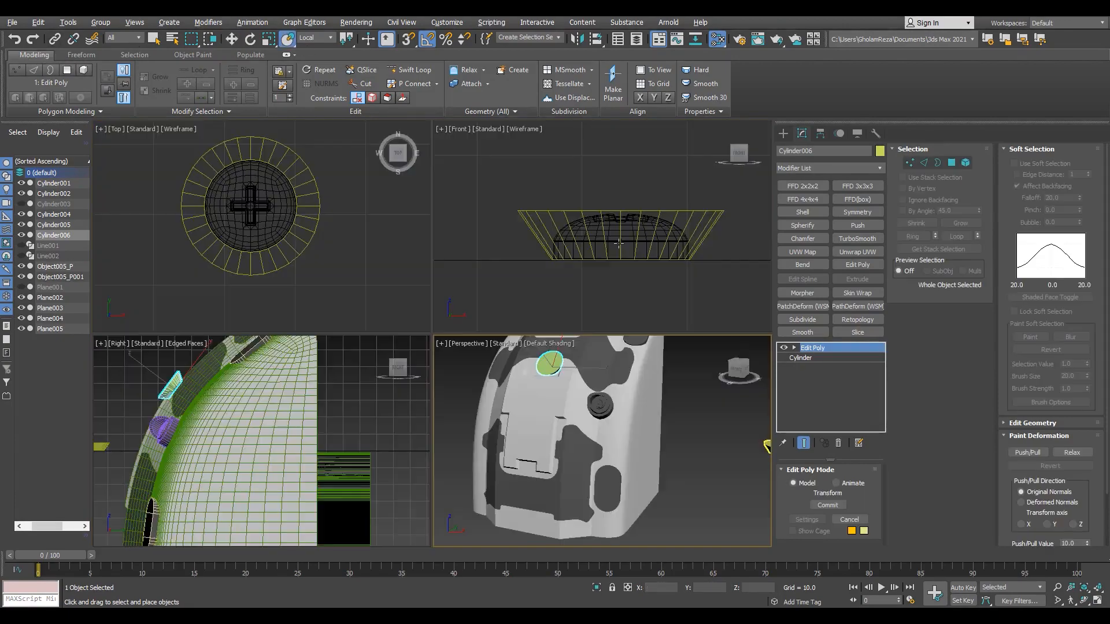
middle_click(662, 235)
key(alt+w)
key(F3)
key(alt+w)
middle_click(491, 346)
key(alt+w)
Step: Zoom to the placed cutter, turn on edged faces and sink it into the panel along its local Z axis
key(z)
mouse_move(453, 325)
alt+middle_down()
mouse_move(411, 236)
mouse_move(439, 349)
mouse_move(371, 384)
mouse_move(433, 336)
alt+middle_up()
key(F4)
key(w)
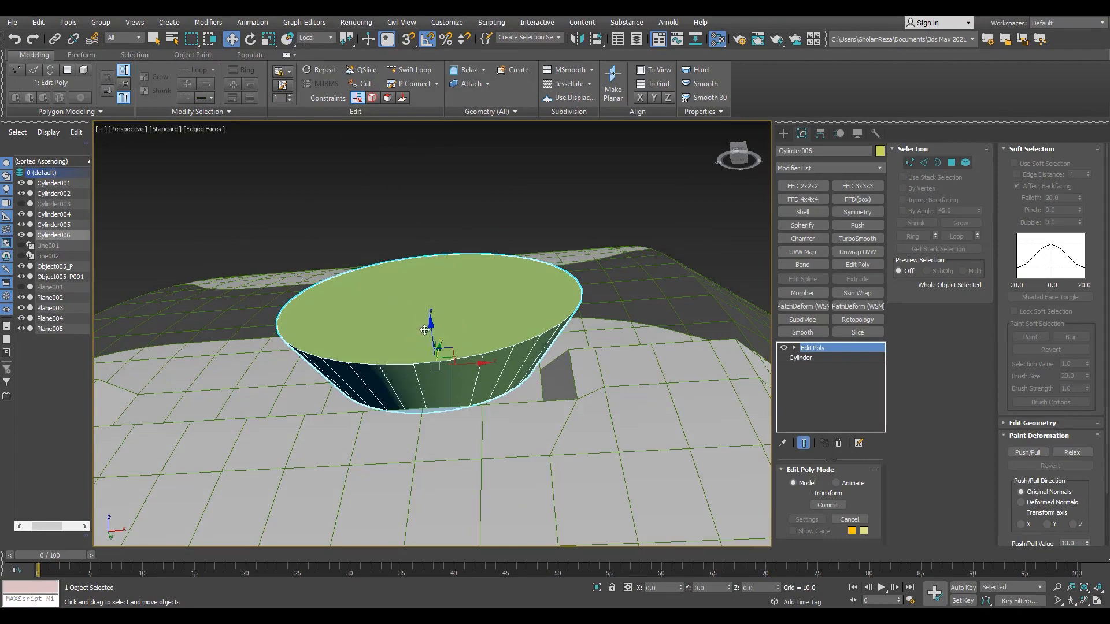
drag(456, 384, 457, 405)
key(F3)
mouse_move(457, 404)
alt+middle_down()
mouse_move(434, 375)
mouse_move(435, 340)
alt+middle_up()
key(F3)
key(w)
drag(434, 339, 437, 345)
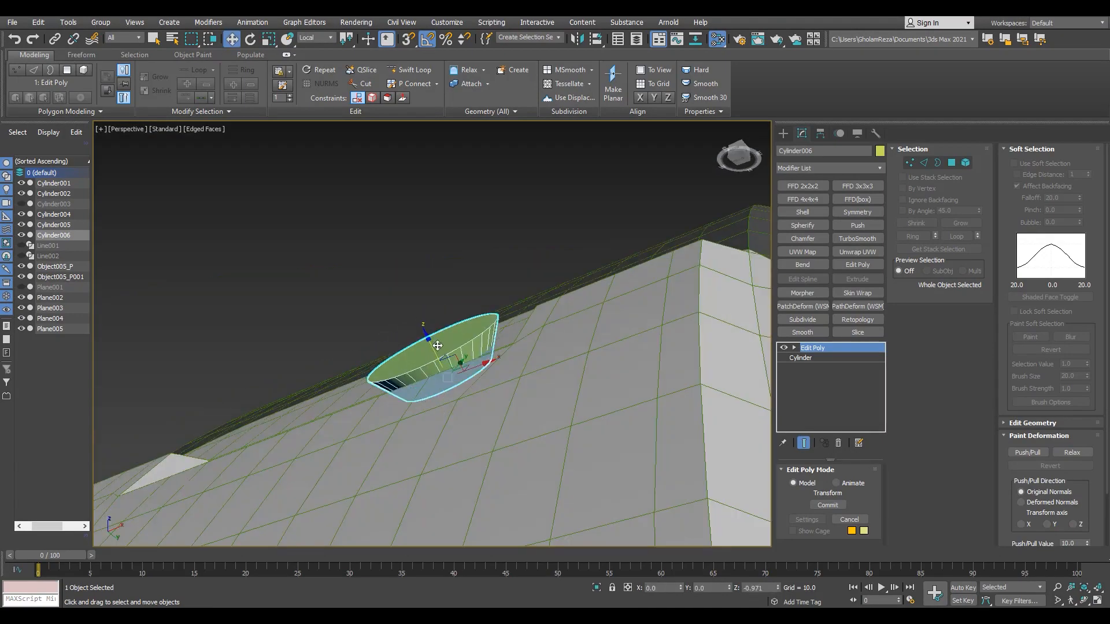
Step: Fine-tune the first cutter's position near the panel's upper edge in the Front view and check how it sits
alt+middle_drag(463, 325, 441, 364)
key(alt+w)
middle_click(553, 245)
key(alt+w)
scroll(531, 298, up, 3)
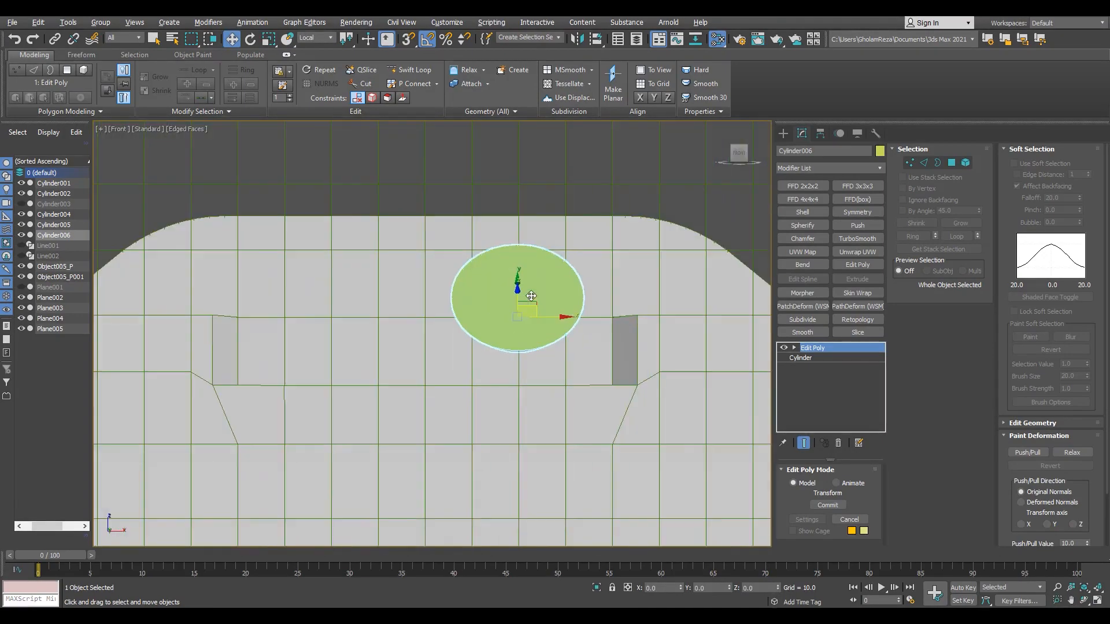
scroll(535, 306, down, 1)
drag(540, 311, 540, 312)
key(alt+w)
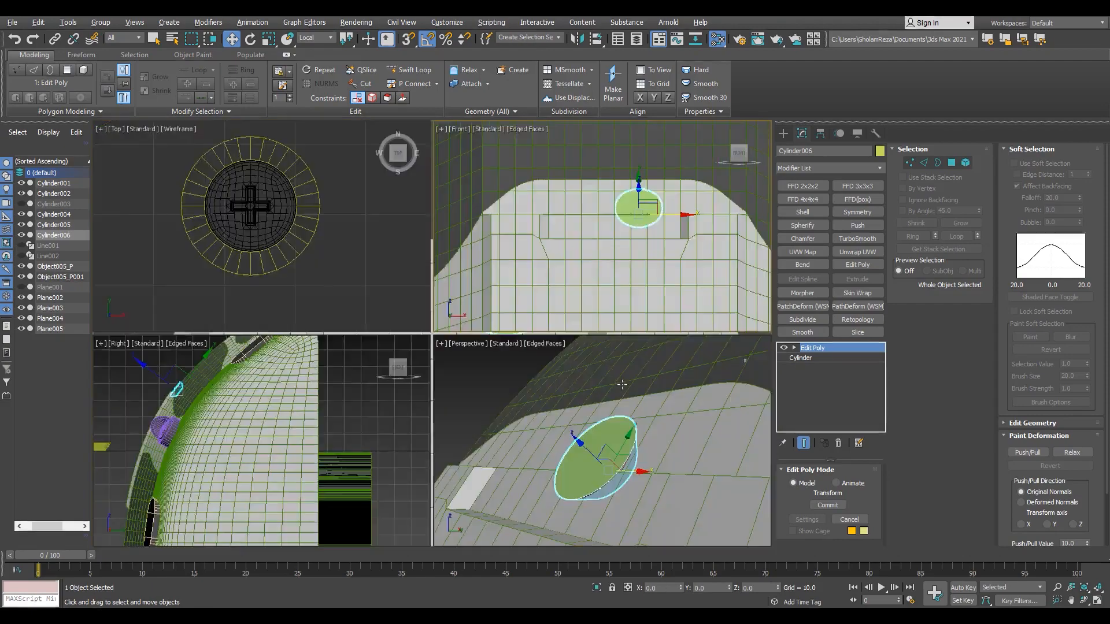
middle_click(555, 399)
key(alt+w)
alt+middle_drag(552, 402, 535, 356)
key(alt+w)
scroll(489, 191, down, 2)
key(alt+w)
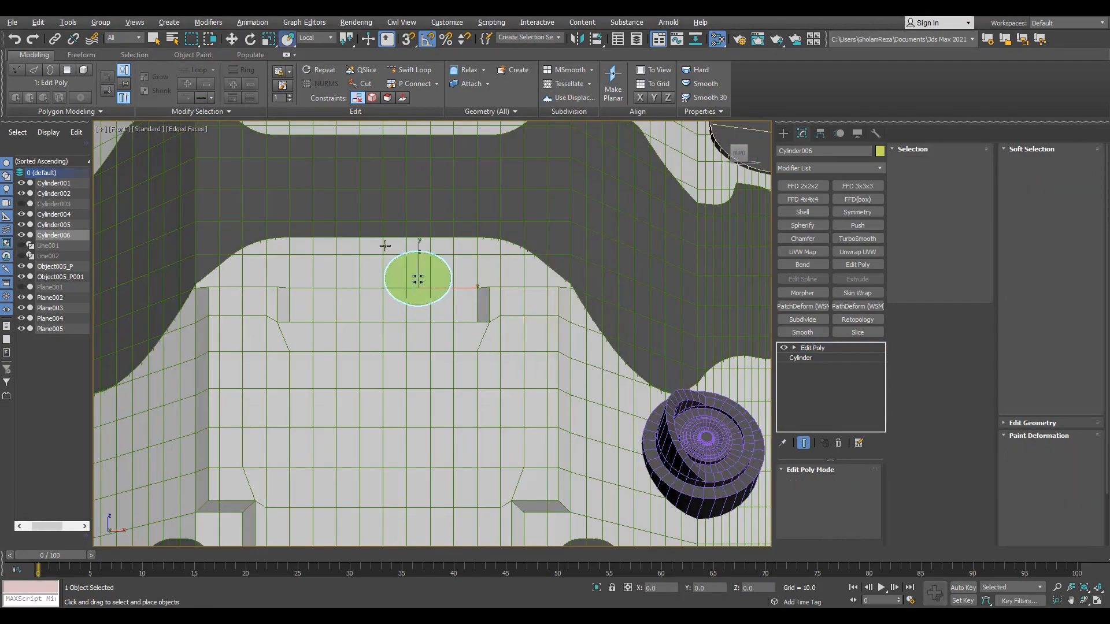
Step: Clone the original flared cutter and screw pair beside the model for a second placement
scroll(417, 280, up, 1)
key(F3)
scroll(353, 228, down, 4)
scroll(370, 231, down, 1)
middle_drag(451, 248, 370, 232)
key(F3)
key(ctrl+v)
mouse_move(516, 265)
mouse_down()
mouse_move(546, 284)
mouse_move(509, 278)
mouse_up()
key(F3)
scroll(468, 284, up, 3)
mouse_move(468, 284)
middle_down()
mouse_move(604, 312)
mouse_move(732, 371)
middle_up()
key(F3)
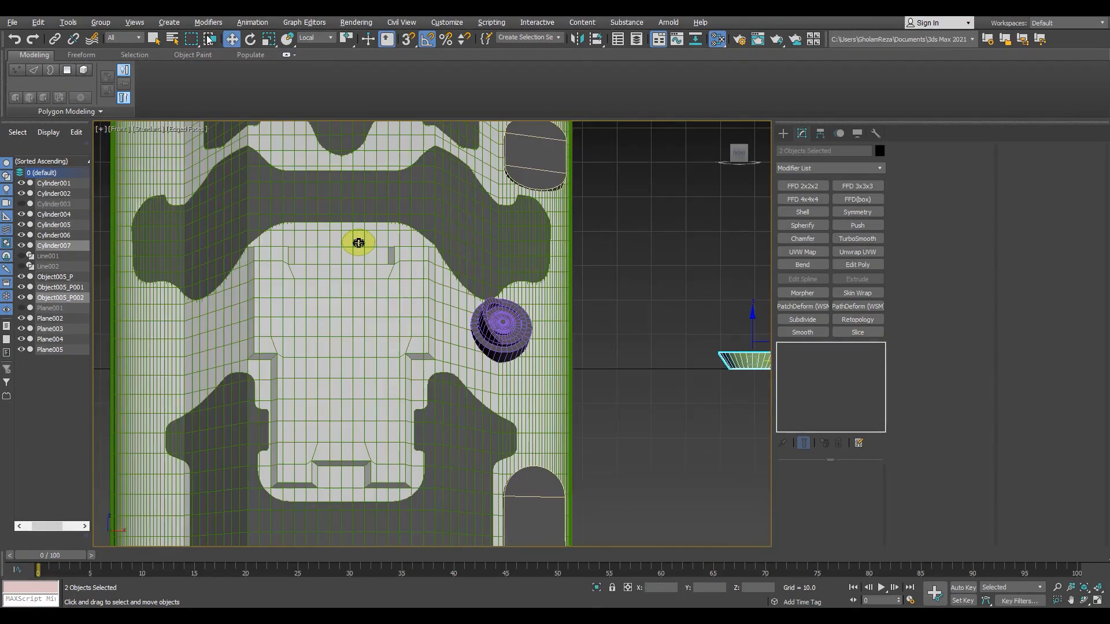
Step: Place the second cutter pair on the panel's upper corner beside the small notch and scale it down
scroll(411, 260, up, 4)
key(r)
drag(426, 243, 434, 325)
scroll(431, 246, up, 3)
key(w)
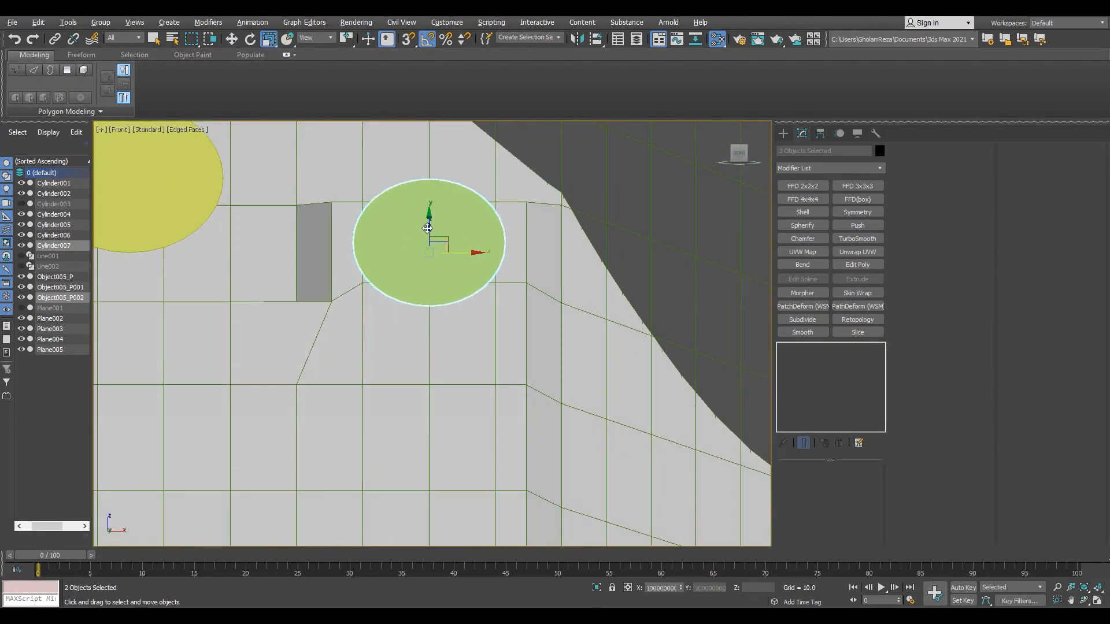
Step: Move the second cutter slightly down the panel in the Front view, just beside the small notch
key(alt+w)
key(alt+w)
alt+middle_drag(563, 386, 351, 237)
alt+middle_drag(452, 360, 513, 452)
key(alt+w)
right_click(586, 298)
key(alt+w)
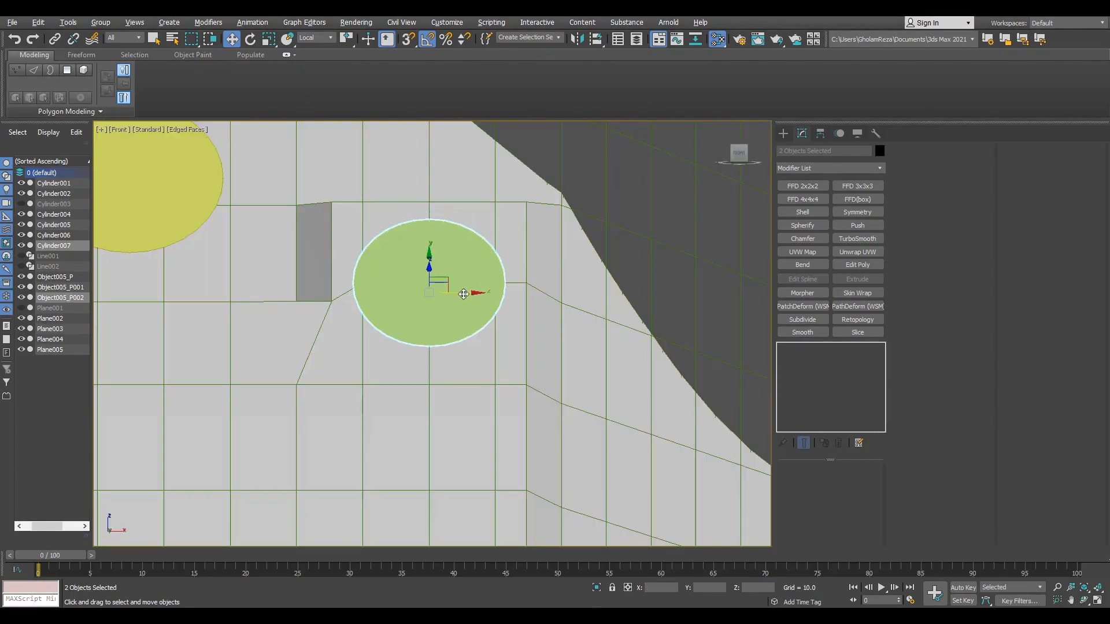
Step: Sink the second cutter into the panel surface along its local Z axis in the Perspective view
key(alt+w)
right_click(460, 351)
key(alt+w)
scroll(502, 303, down, 5)
alt+middle_drag(498, 299, 498, 308)
scroll(498, 308, up, 4)
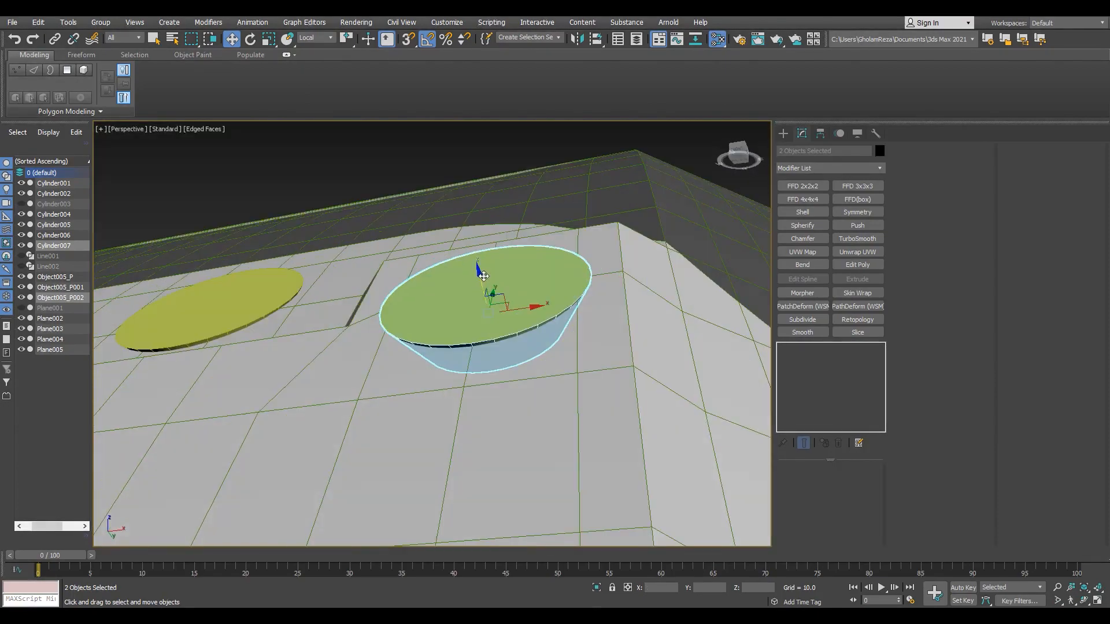
drag(481, 276, 481, 278)
scroll(509, 298, down, 5)
alt+middle_drag(517, 302, 520, 275)
Step: Select the original cutter and screw pair again and clone it as a third pair
scroll(510, 305, down, 4)
drag(576, 273, 677, 365)
scroll(621, 338, up, 6)
scroll(619, 342, down, 5)
alt+middle_drag(620, 342, 630, 318)
key(ctrl+v)
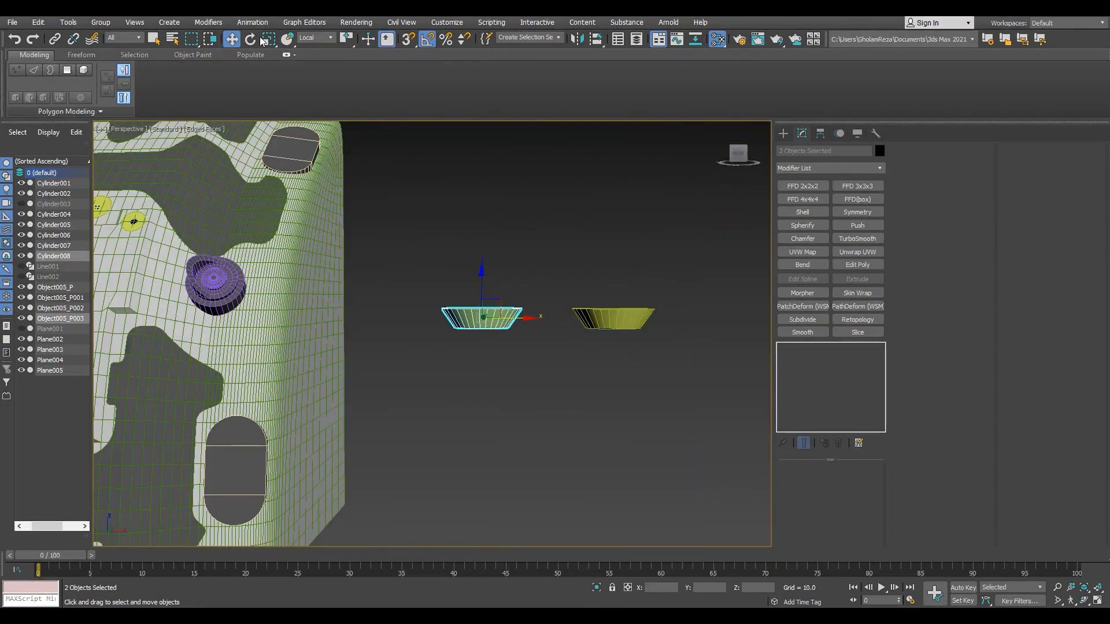
Step: Place the third pair on the central panel, scale it down and position it above the stepped side corner
click(287, 39)
alt+middle_drag(516, 317, 560, 339)
drag(695, 306, 290, 271)
key(alt+w)
middle_click(513, 220)
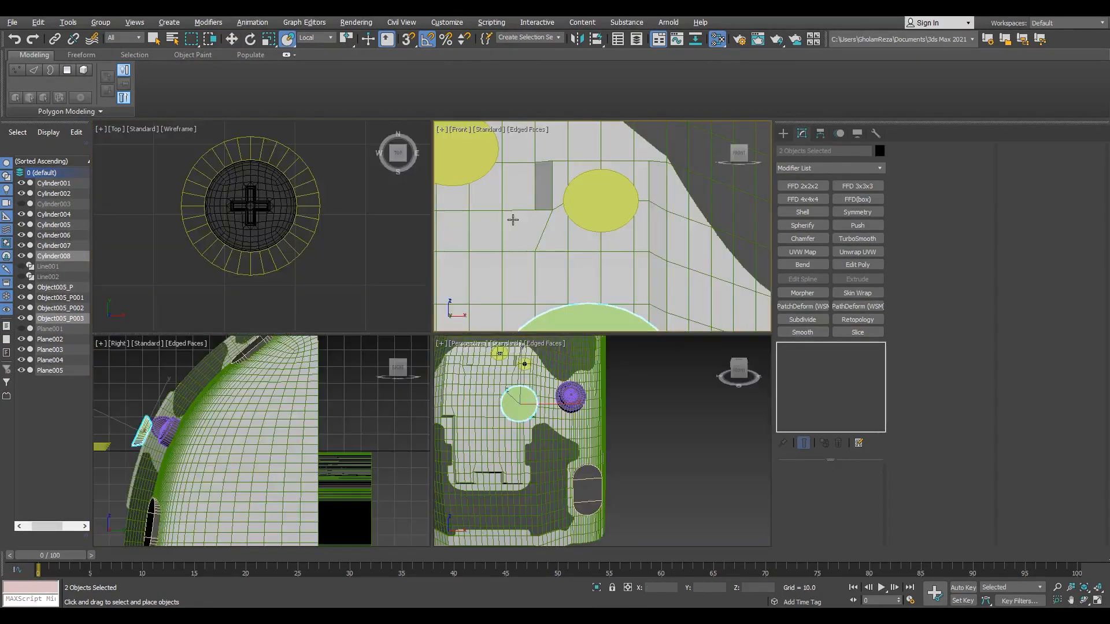
key(alt+w)
scroll(513, 220, down, 6)
scroll(481, 330, up, 4)
key(r)
key(w)
scroll(476, 336, up, 4)
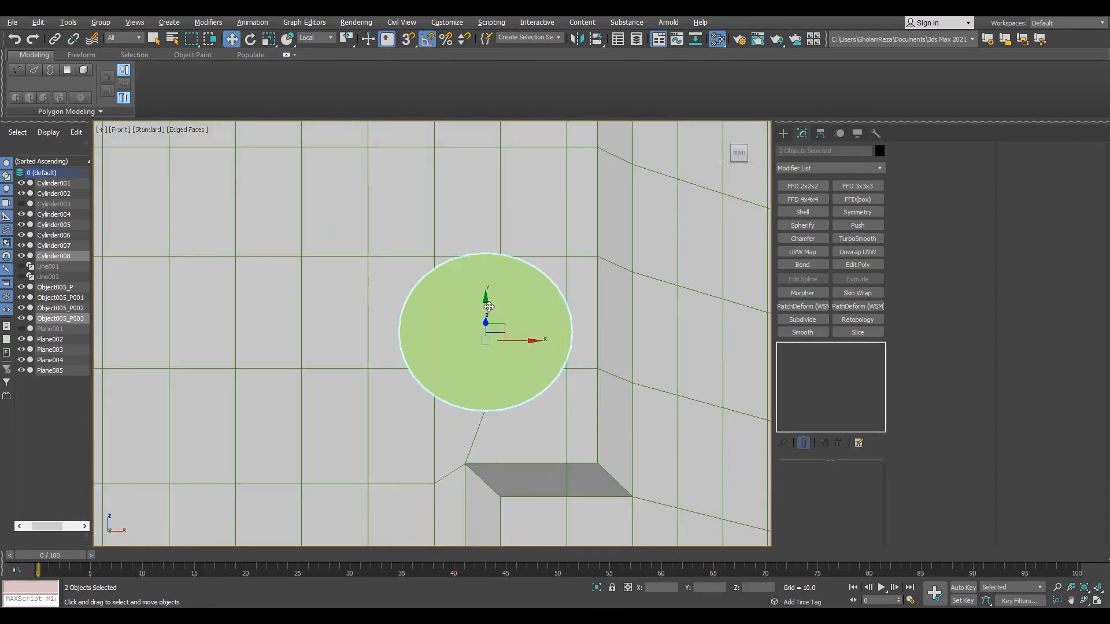
Step: Sink the third cutter into the panel by about 3.2 units along its local Z axis
key(alt+w)
middle_click(485, 425)
key(alt+w)
scroll(252, 275, up, 4)
alt+middle_drag(272, 324, 279, 237)
scroll(279, 237, up, 3)
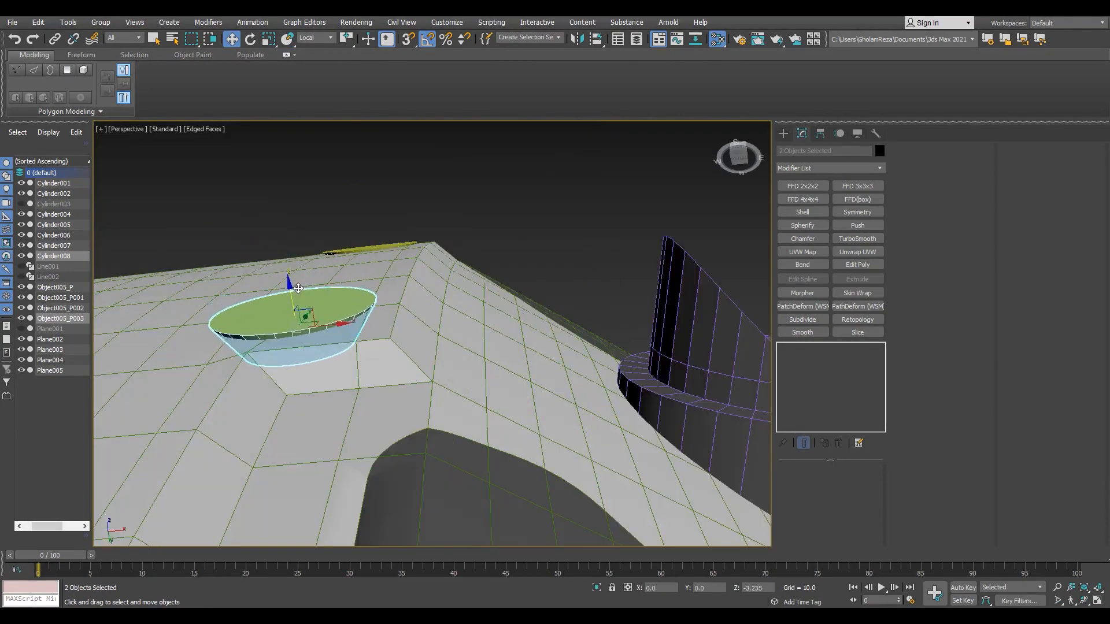
Step: Rotate the third cutter slightly about its local X axis to match the slope of the panel
alt+middle_drag(298, 288, 262, 320)
key(e)
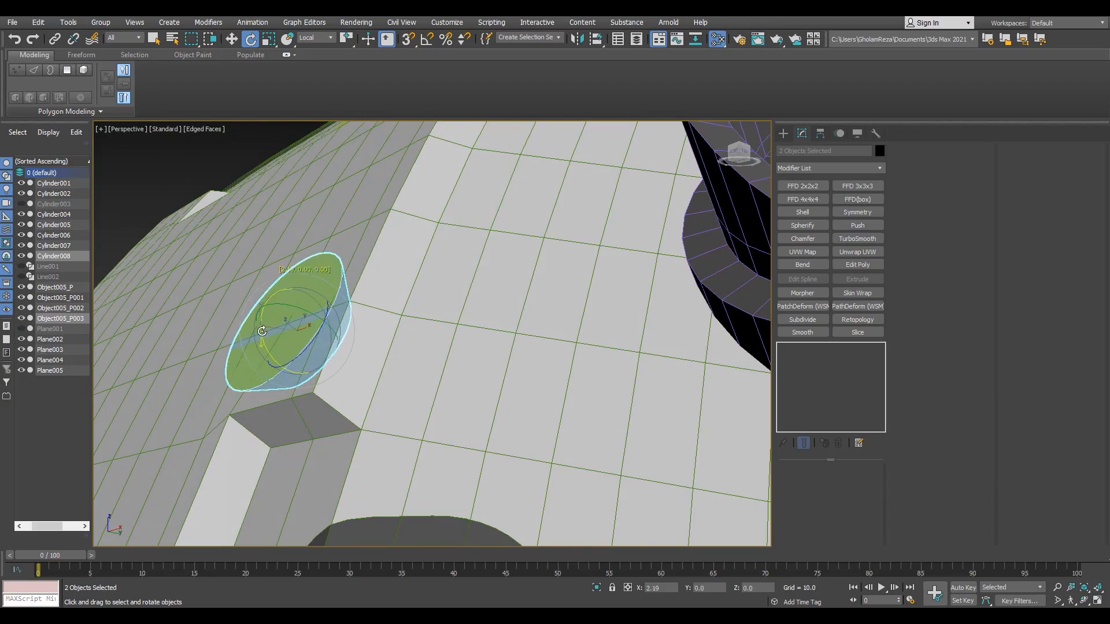
drag(264, 336, 267, 347)
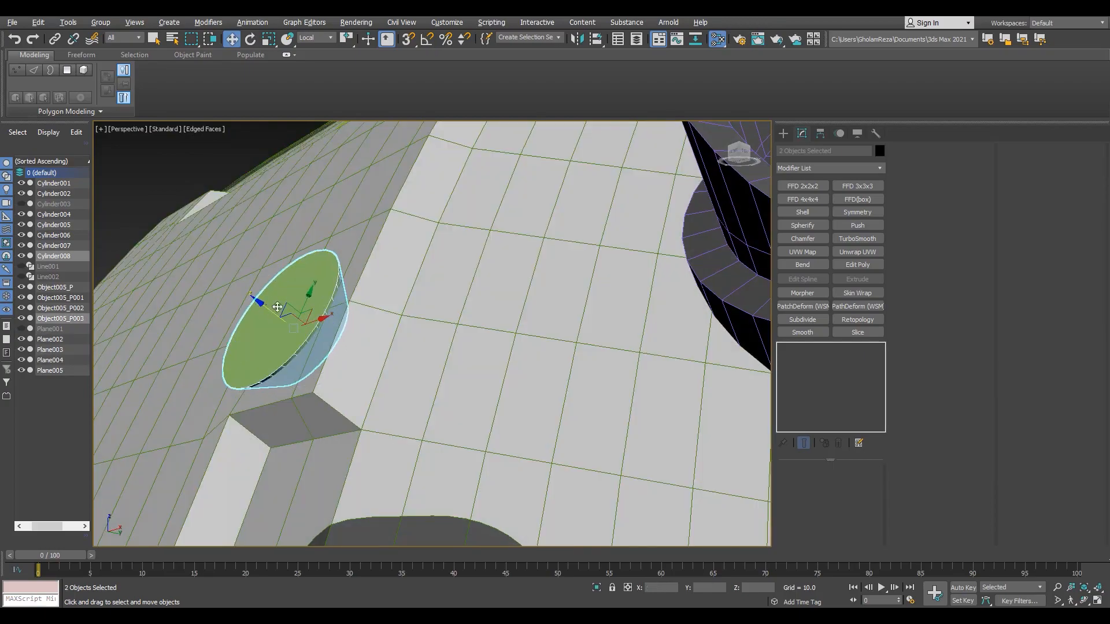
Step: Adjust the third cutter's scale and check its fit on the panel with edged faces turned off
scroll(278, 307, down, 3)
alt+middle_drag(277, 307, 404, 260)
scroll(405, 260, down, 4)
scroll(436, 253, up, 6)
key(r)
drag(409, 267, 407, 295)
alt+middle_drag(387, 292, 379, 180)
scroll(380, 287, down, 6)
key(F4)
scroll(388, 186, down, 2)
scroll(376, 285, up, 4)
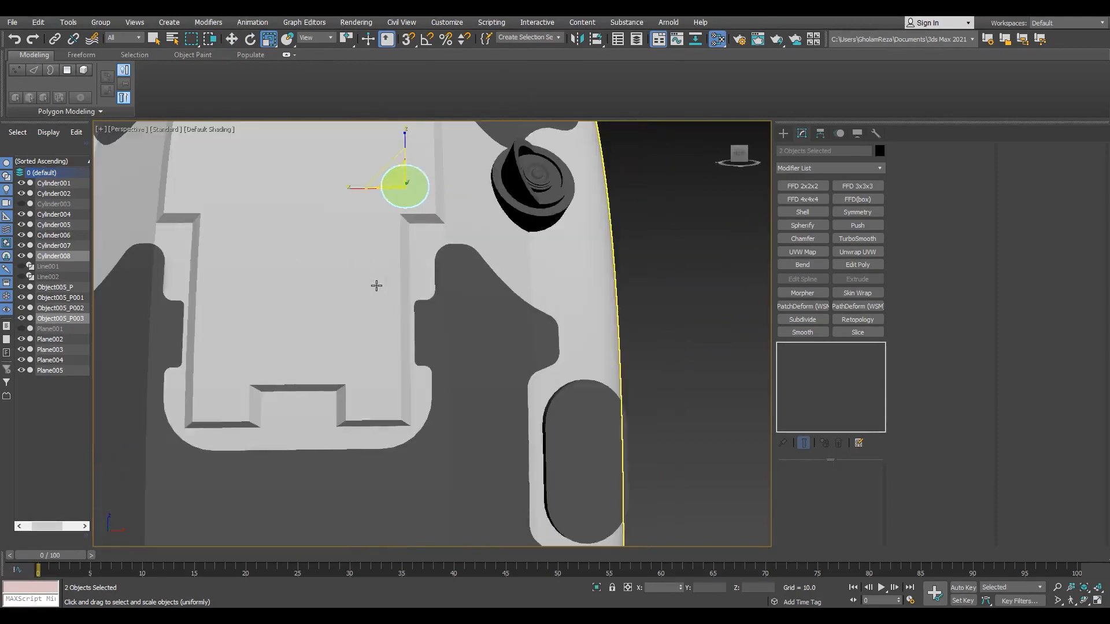
alt+middle_drag(377, 286, 398, 273)
Step: Duplicate the spare cutter-and-screw pair beside the model as a fourth pair
key(w)
scroll(398, 272, down, 6)
drag(572, 225, 681, 307)
key(Return)
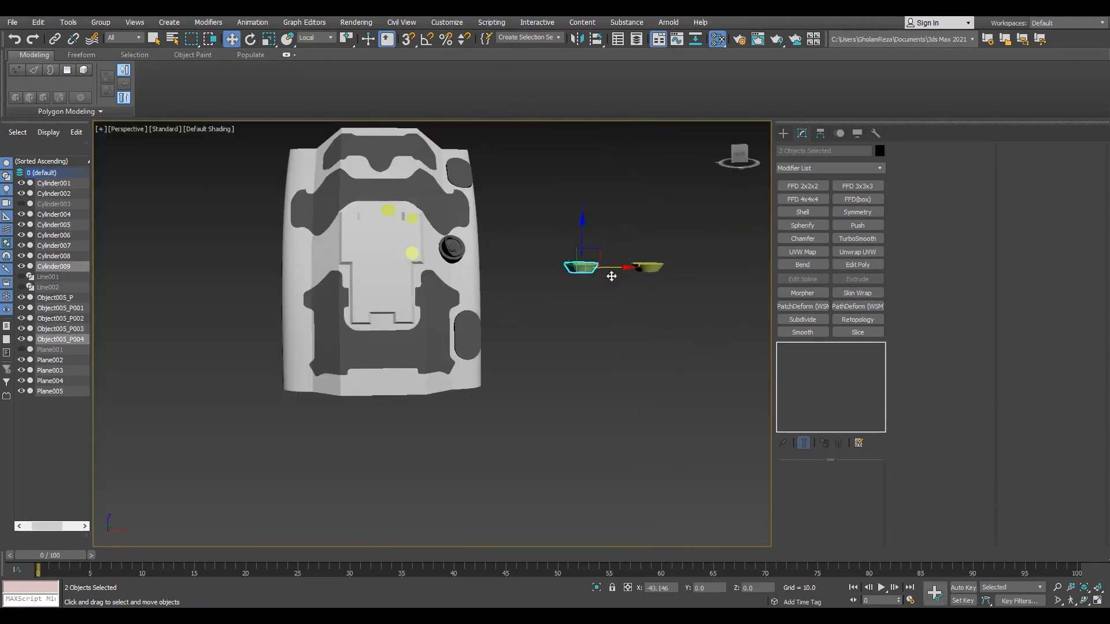
Step: Place the fourth pair on the ledge at the central panel's lower corner and scale it down
scroll(382, 307, up, 5)
key(f)
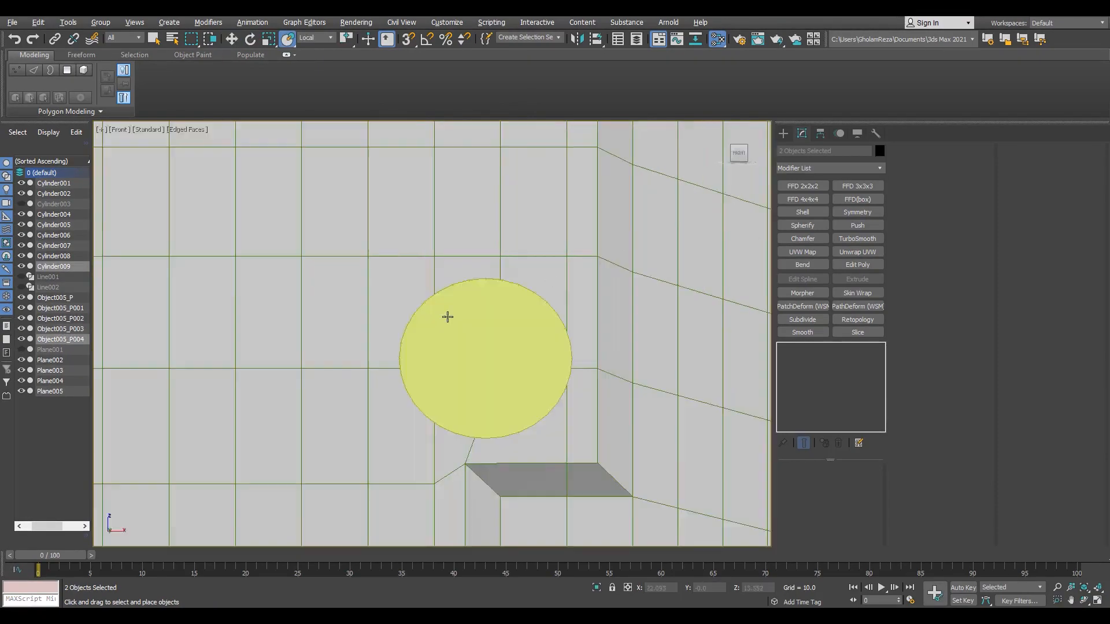
scroll(446, 317, down, 5)
scroll(451, 421, up, 5)
key(r)
key(F3)
drag(456, 336, 459, 442)
key(F3)
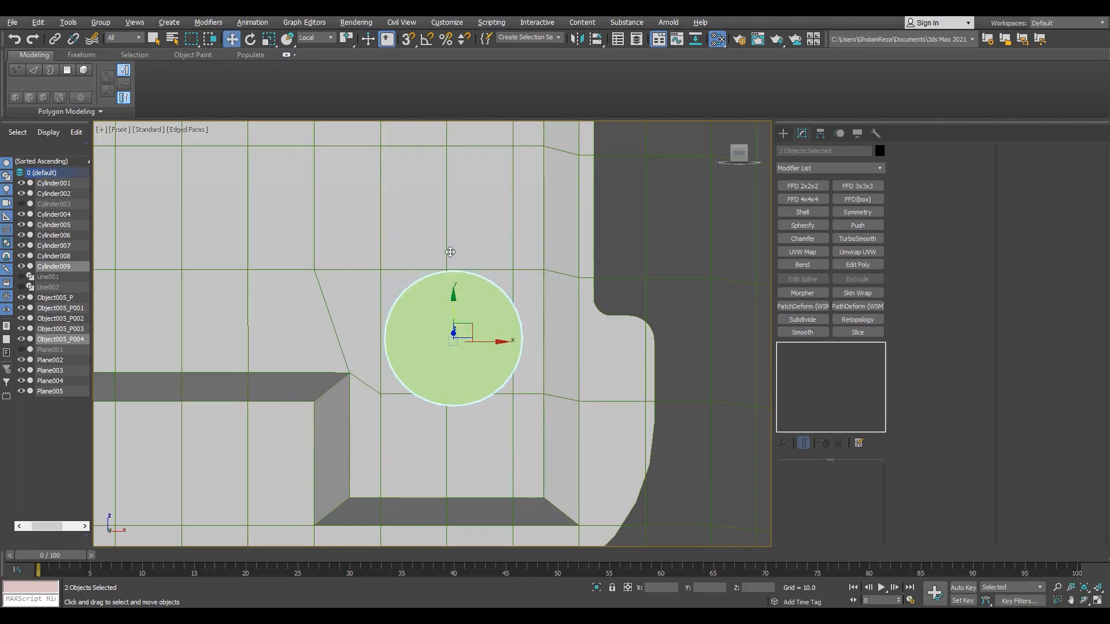
Step: Adjust the fourth pair's position beside the bottom recess and check its fit against the other cutters in wireframe
scroll(496, 365, down, 5)
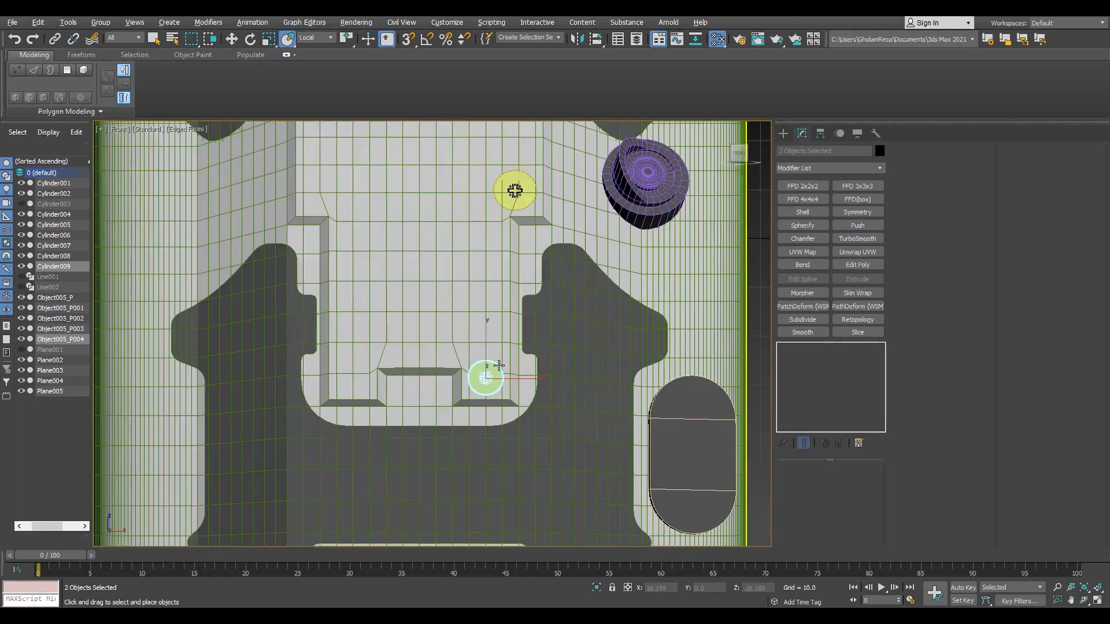
scroll(463, 379, up, 4)
key(w)
key(F3)
key(F3)
key(F3)
key(F3)
Step: Place a fifth copy of the spare pair in the recess at the panel's bottom edge and scale it down
scroll(455, 337, down, 6)
middle_drag(455, 337, 265, 349)
drag(567, 227, 723, 353)
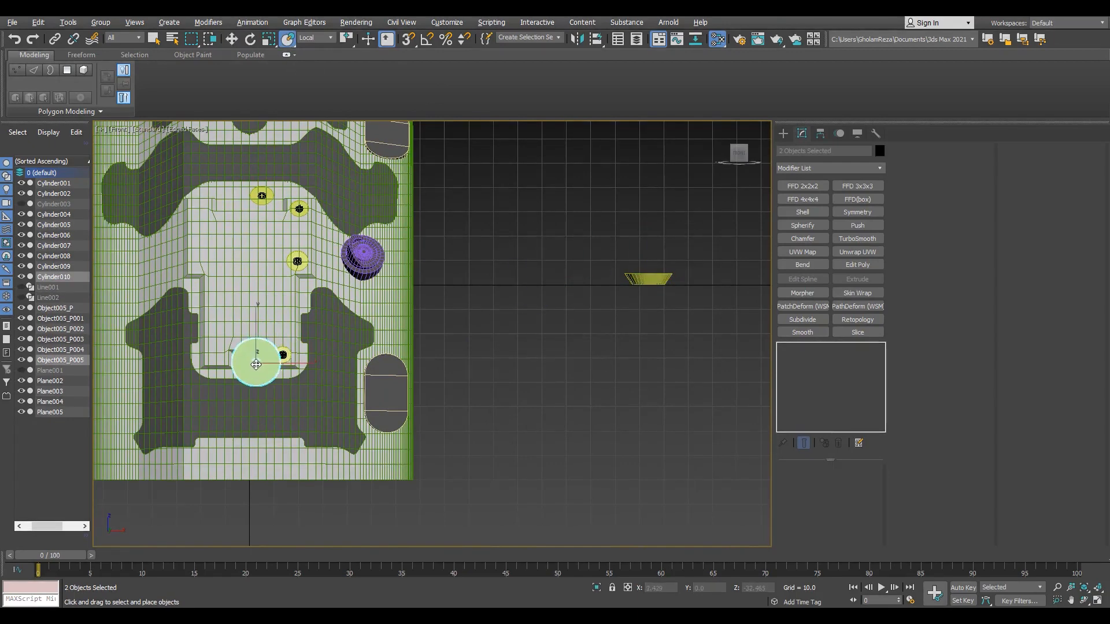
scroll(256, 365, up, 6)
key(r)
drag(260, 351, 257, 469)
scroll(252, 425, down, 5)
middle_drag(252, 422, 413, 350)
scroll(413, 350, up, 6)
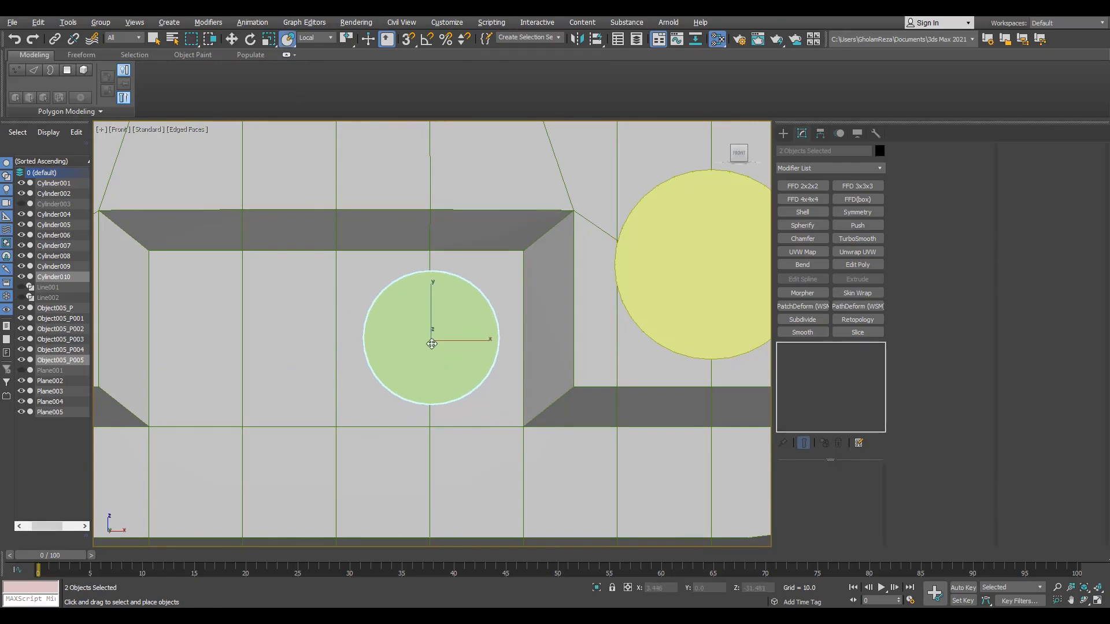
Step: Sink the fifth cutter into the recess floor along its local Z axis and check its position
key(p)
alt+middle_drag(431, 344, 388, 260)
scroll(429, 333, down, 3)
key(w)
key(F4)
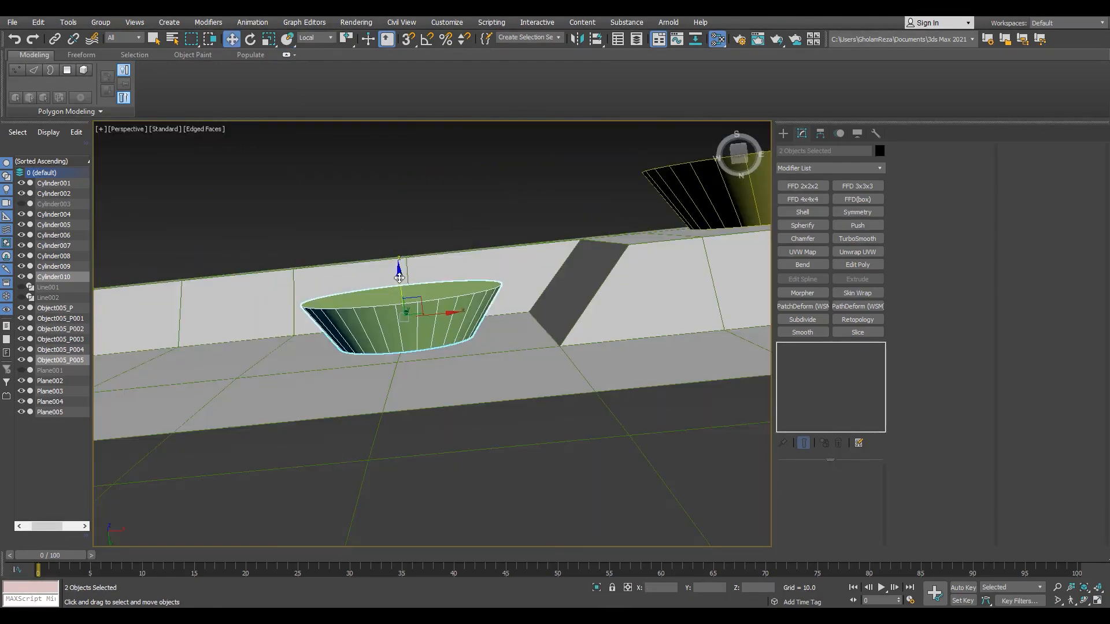
drag(405, 320, 406, 322)
alt+middle_drag(406, 322, 431, 374)
key(alt+w)
middle_click(462, 306)
key(alt+w)
key(alt+w)
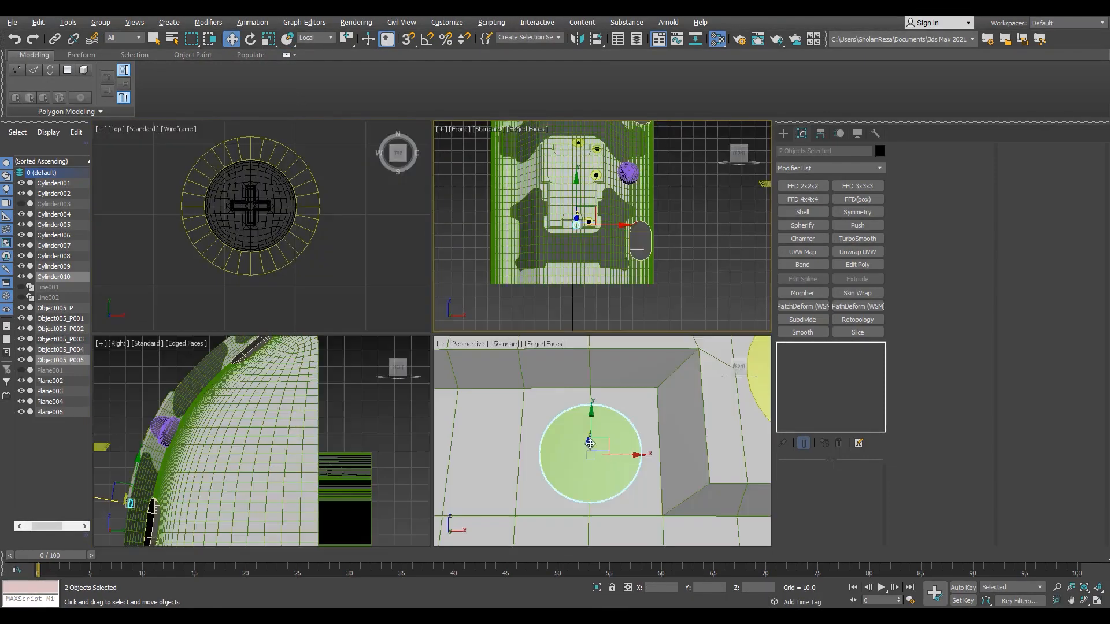
key(alt+w)
Step: Duplicate the spare pair and place the sixth copy on the light strip between the two upper dark insets
scroll(396, 314, down, 10)
alt+middle_drag(380, 310, 347, 324)
scroll(381, 323, up, 6)
key(F4)
scroll(398, 311, down, 6)
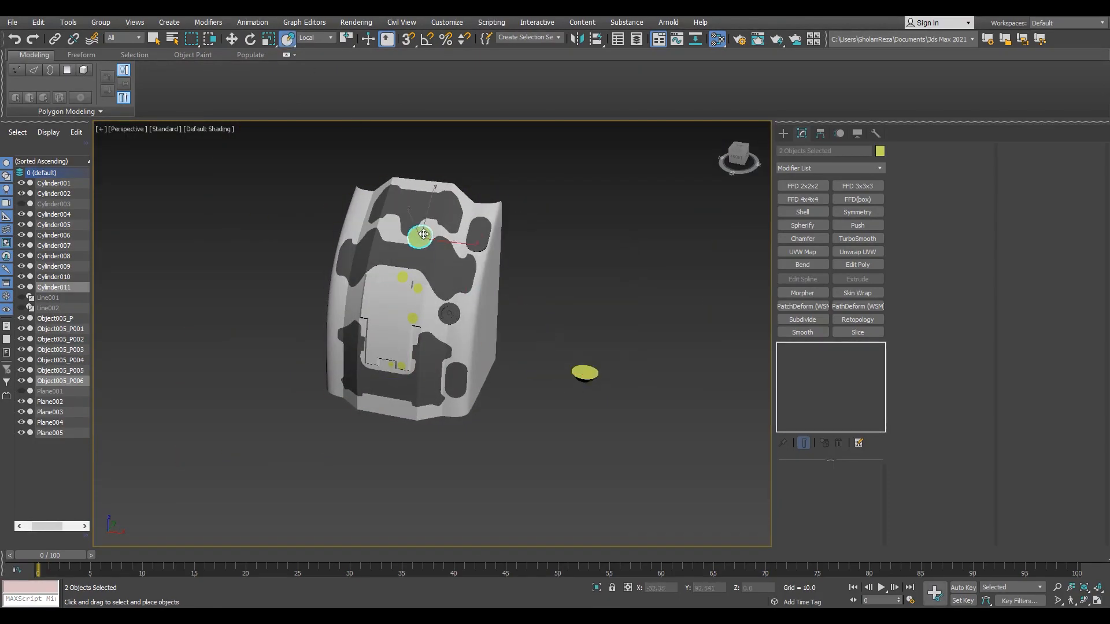
drag(424, 234, 429, 226)
Step: Scale the sixth pair down to about 60% so it fits the light strip
scroll(428, 226, up, 6)
key(alt+w)
middle_click(565, 223)
key(alt+w)
scroll(376, 231, up, 7)
key(r)
drag(423, 289, 426, 327)
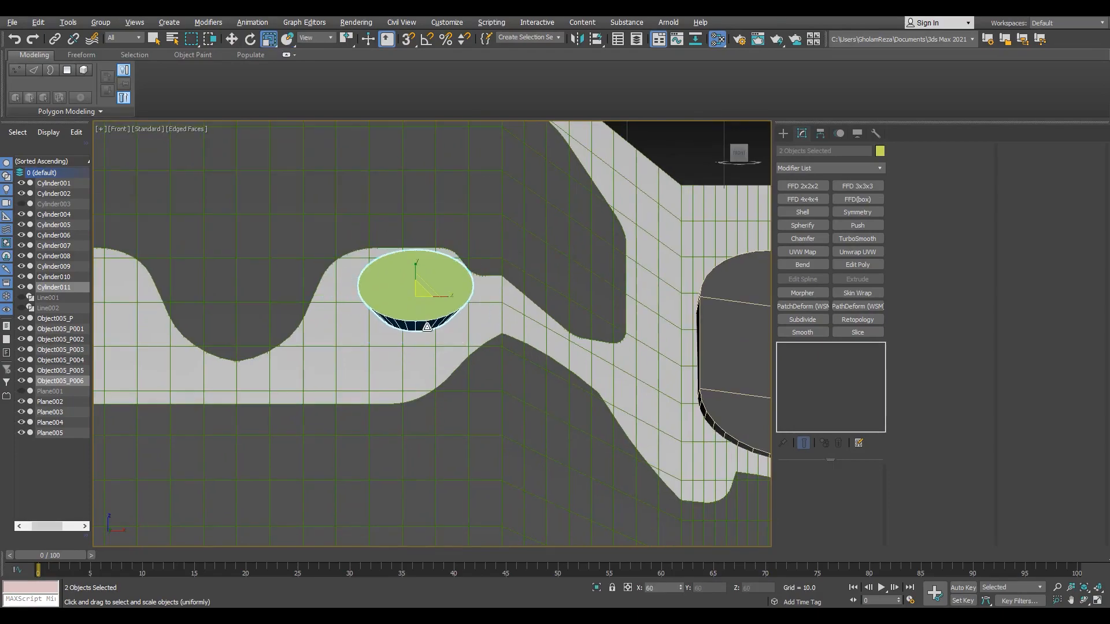
Step: Sink the sixth cutter into the light strip along its local Z axis
key(alt+w)
middle_click(457, 370)
key(alt+w)
key(z)
alt+middle_drag(439, 323, 411, 232)
key(F4)
key(w)
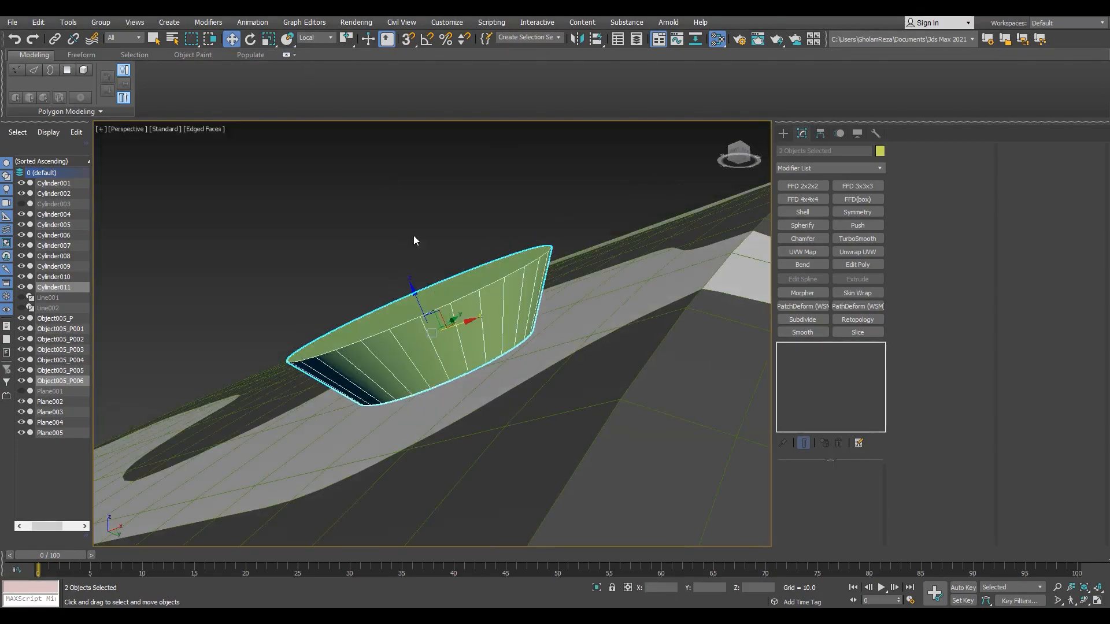
scroll(441, 364, down, 5)
alt+middle_drag(414, 316, 419, 191)
scroll(429, 354, down, 5)
Step: Start a ProBoolean subtraction on the curved body and pick the topmost panel cutter as an instance operand
click(424, 397)
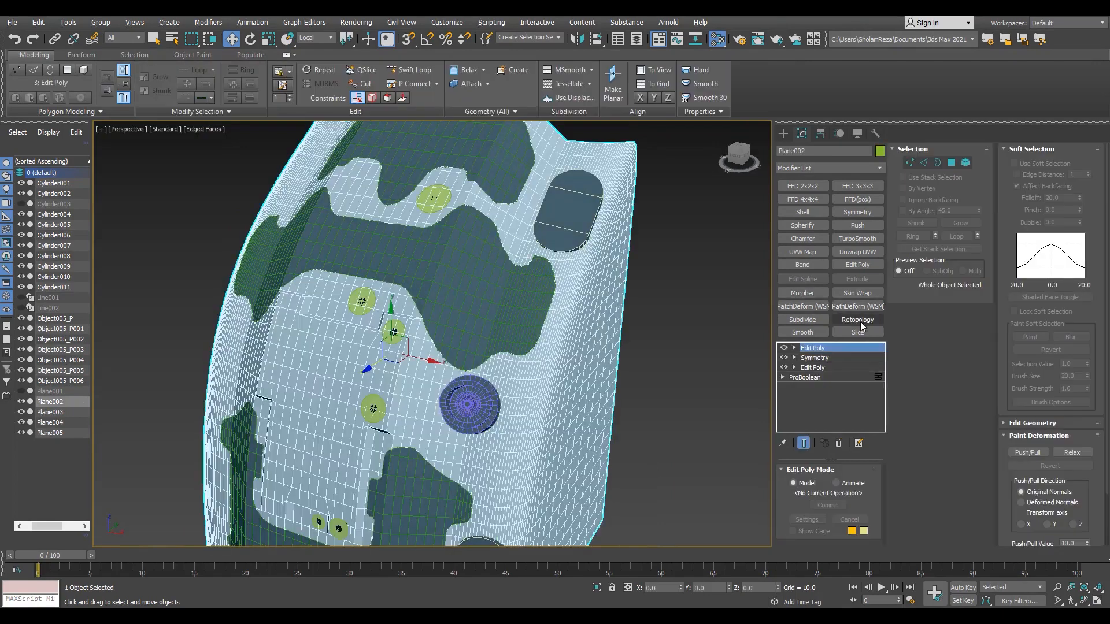
click(783, 134)
click(821, 198)
click(850, 250)
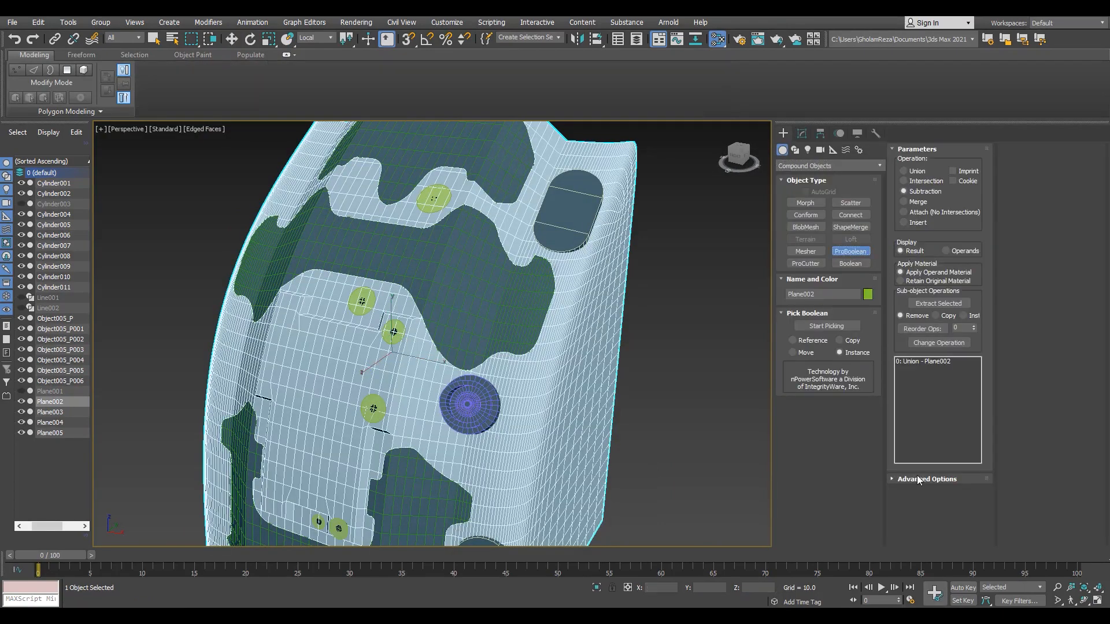
scroll(405, 323, up, 5)
click(406, 322)
scroll(406, 323, down, 4)
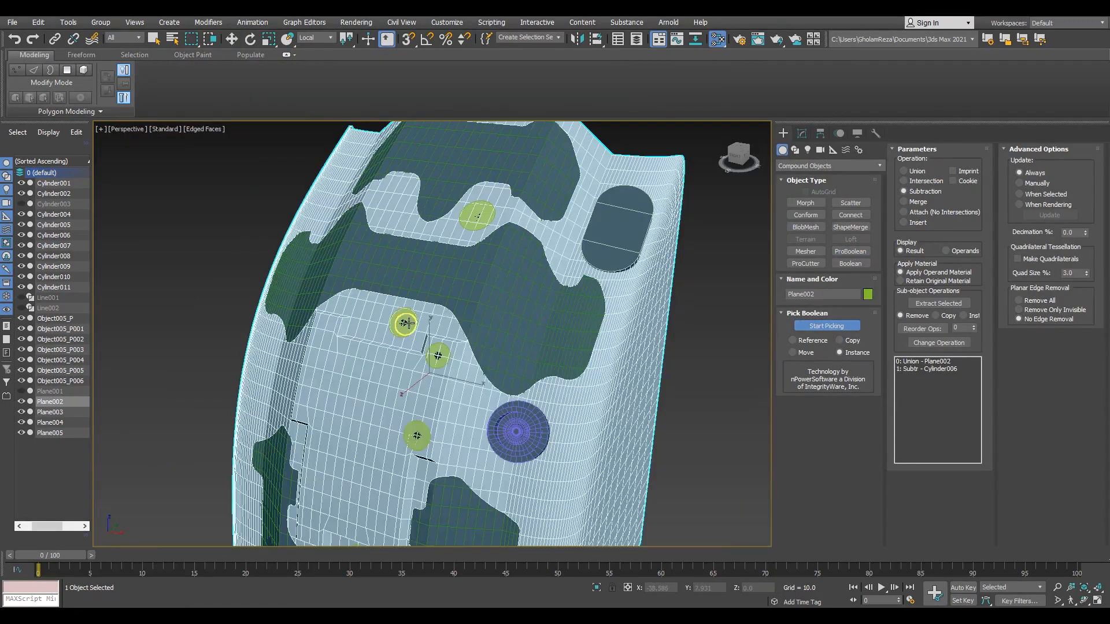
Step: Set the ProBoolean operand mode to Move and subtract the topmost panel cutter from the body
click(796, 353)
scroll(436, 311, up, 3)
key(F4)
scroll(425, 298, up, 4)
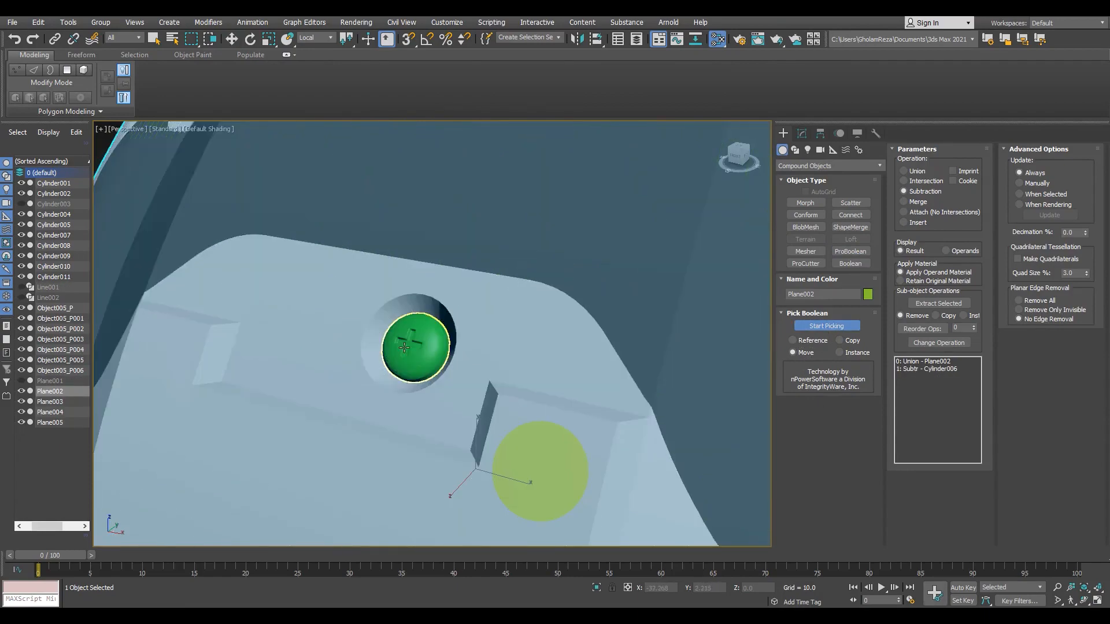
scroll(384, 341, down, 3)
key(F4)
Step: Subtract the second and third panel cutters from the body
middle_drag(493, 462, 515, 319)
click(452, 382)
middle_drag(452, 381, 504, 171)
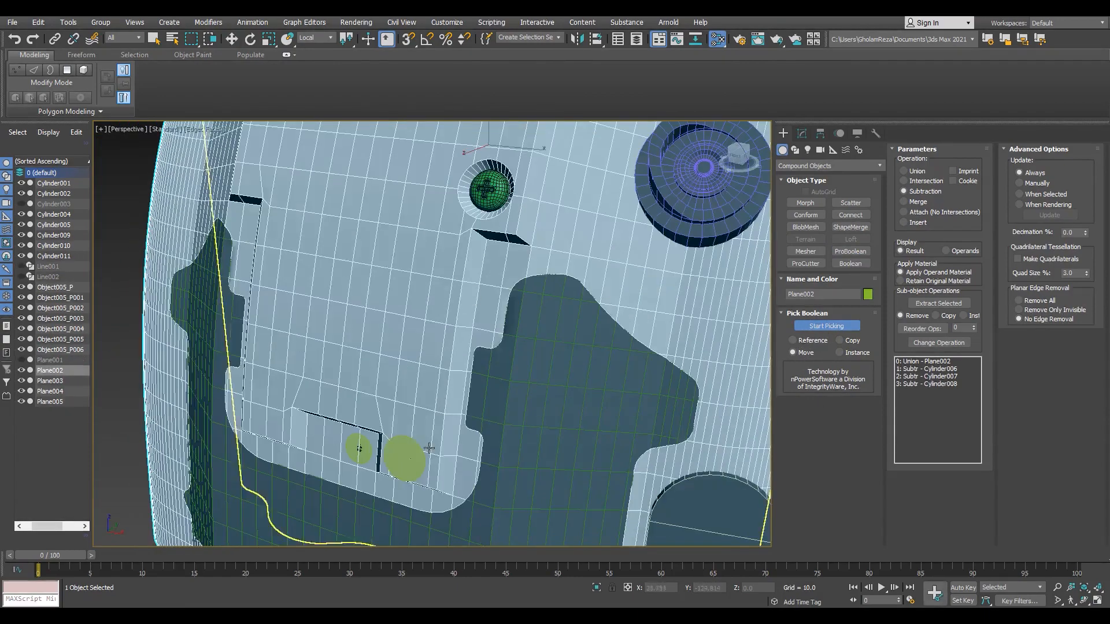
Step: Try to subtract the fourth cutter at the panel's lower corner
click(413, 475)
scroll(413, 475, up, 4)
scroll(515, 450, down, 8)
middle_drag(515, 450, 532, 205)
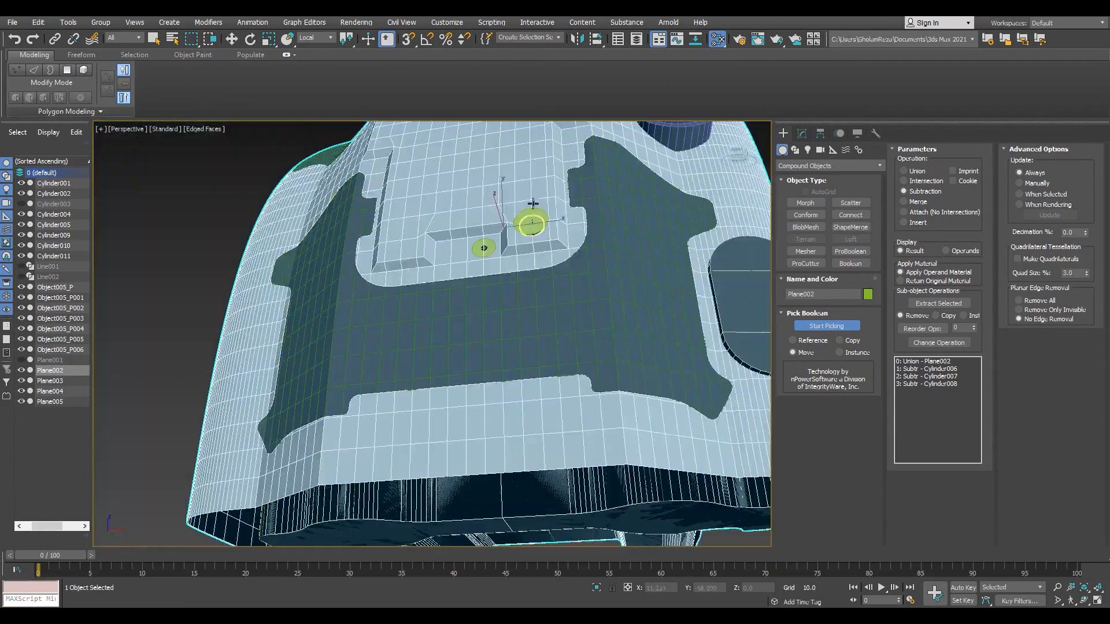
Step: Shift the fourth cutter by about -1.4 units along its local Z axis, deeper into the panel
scroll(532, 219, up, 7)
key(w)
click(574, 290)
alt+middle_drag(537, 292, 518, 266)
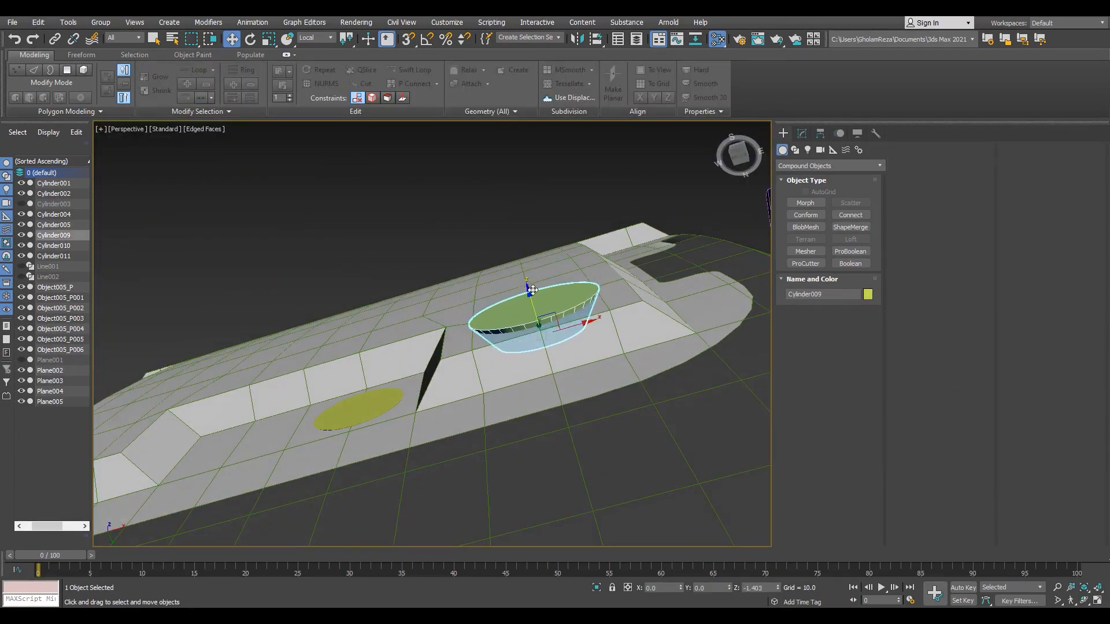
Step: Resume the body's ProBoolean and subtract the fourth, fifth and sixth cutters
click(631, 306)
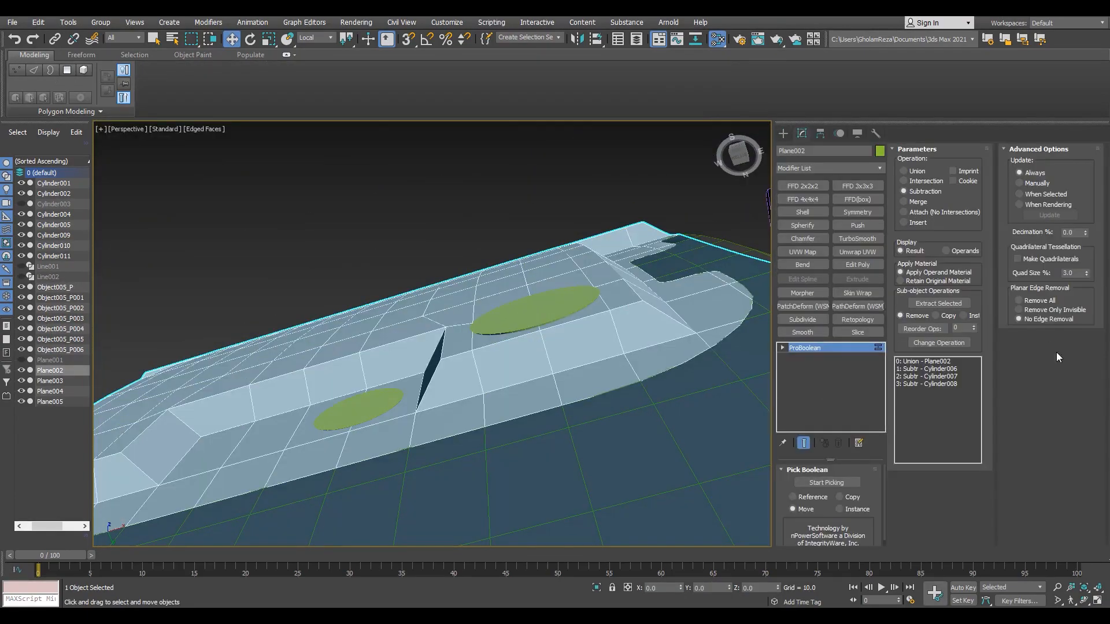
scroll(355, 438, down, 6)
mouse_move(354, 405)
alt+middle_down()
mouse_move(416, 451)
mouse_move(491, 462)
alt+middle_up()
scroll(540, 309, up, 7)
key(F4)
key(F4)
scroll(498, 339, down, 8)
mouse_move(498, 340)
alt+middle_down()
mouse_move(491, 365)
mouse_move(467, 303)
mouse_move(434, 295)
alt+middle_up()
scroll(492, 366, down, 1)
scroll(435, 295, up, 12)
key(w)
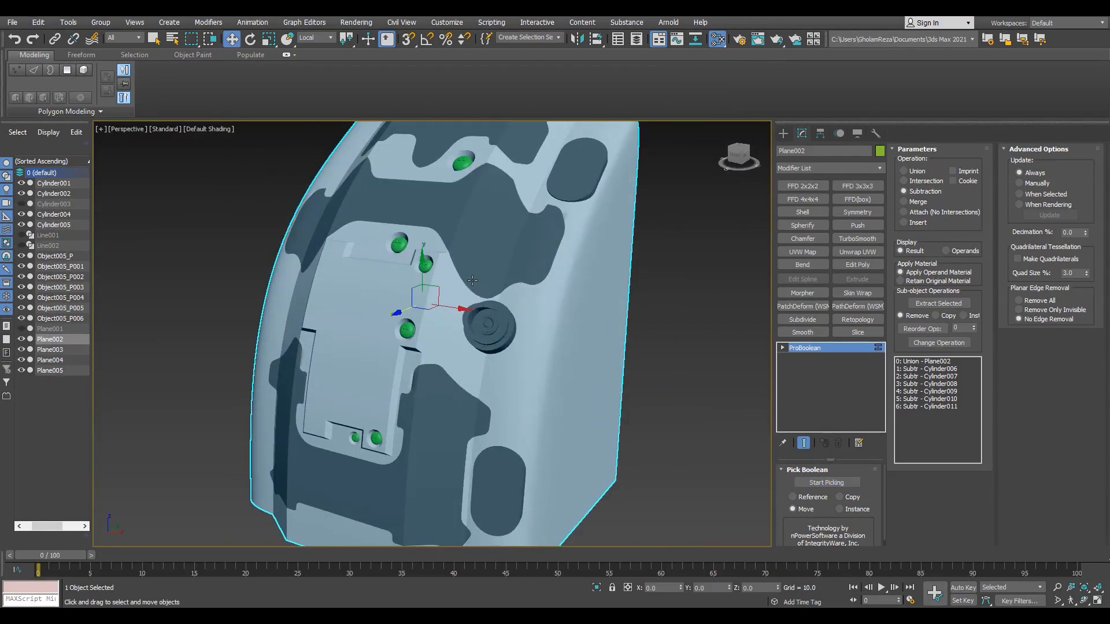
Step: Mirror the body's screw holes across the X axis with a Symmetry modifier
key(F4)
scroll(480, 248, down, 10)
mouse_move(483, 241)
alt+middle_down()
mouse_move(502, 271)
mouse_move(491, 254)
alt+middle_up()
scroll(492, 255, up, 4)
click(855, 212)
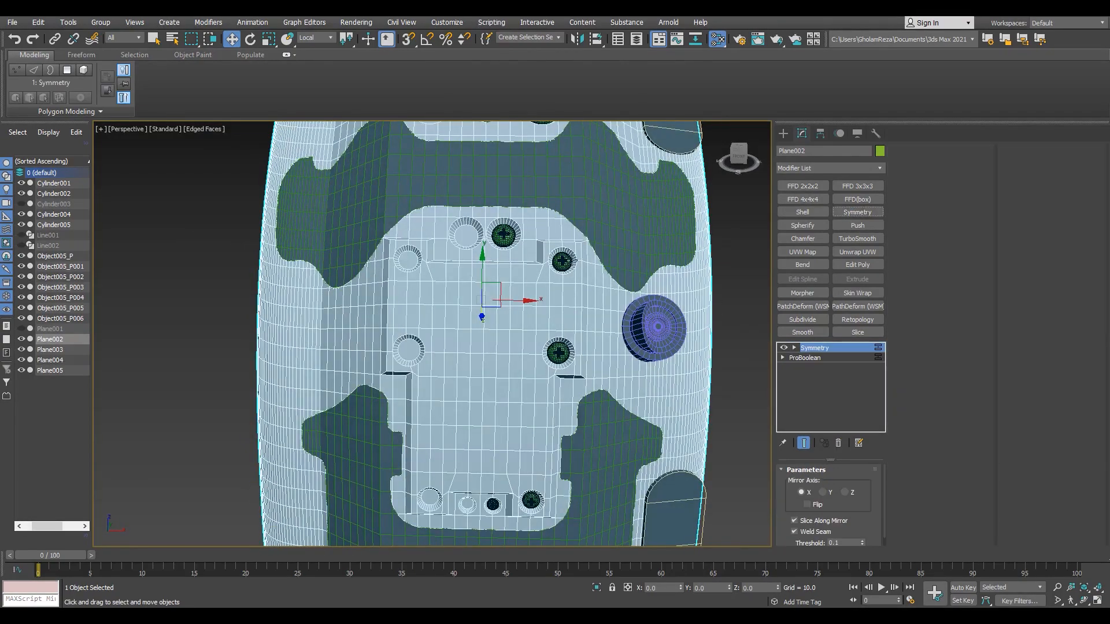
Step: Attach the screws in all six holes into a single object
click(561, 262)
scroll(555, 280, up, 3)
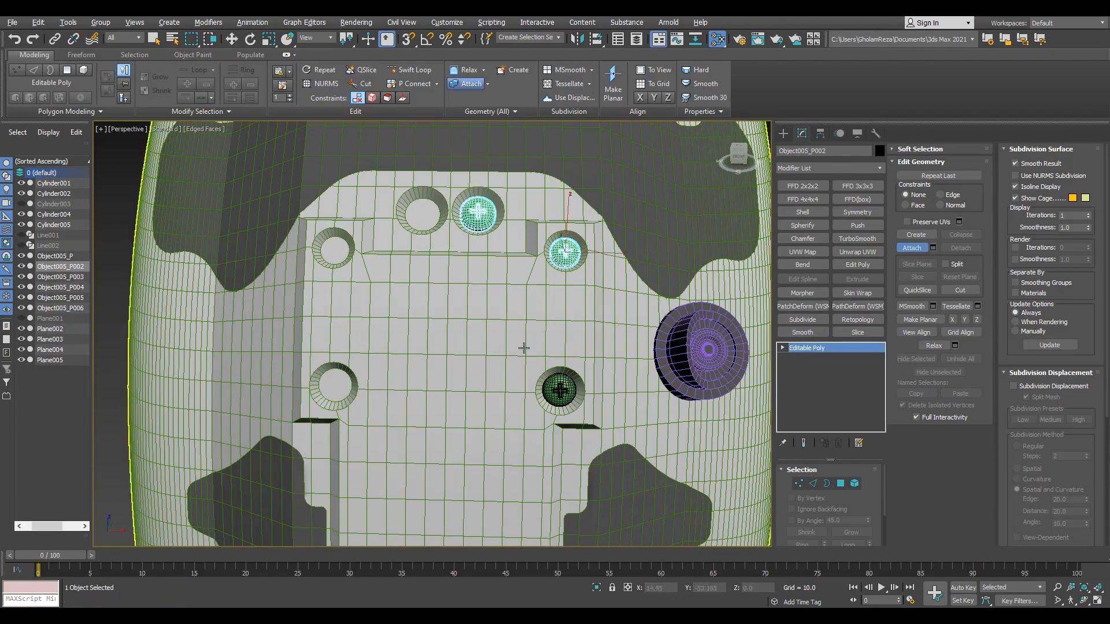
alt+middle_drag(524, 347, 520, 369)
scroll(474, 446, down, 3)
click(542, 240)
right_click(543, 243)
scroll(543, 278, down, 4)
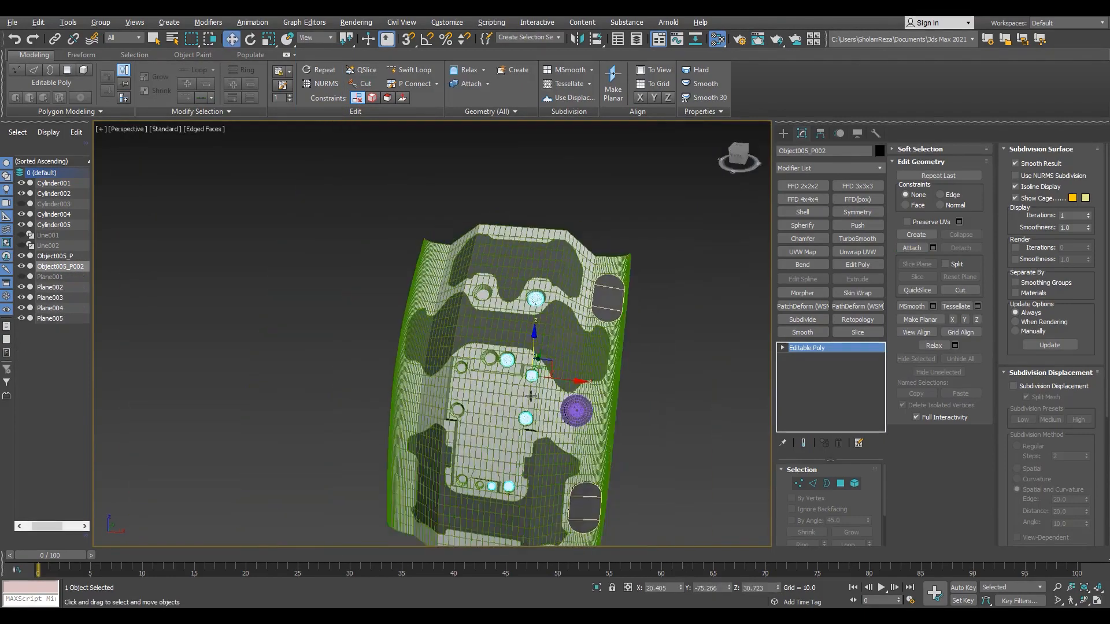
Step: Align the attached screws' pivot to the pivot of the curved body
scroll(521, 395, up, 6)
click(820, 133)
click(826, 212)
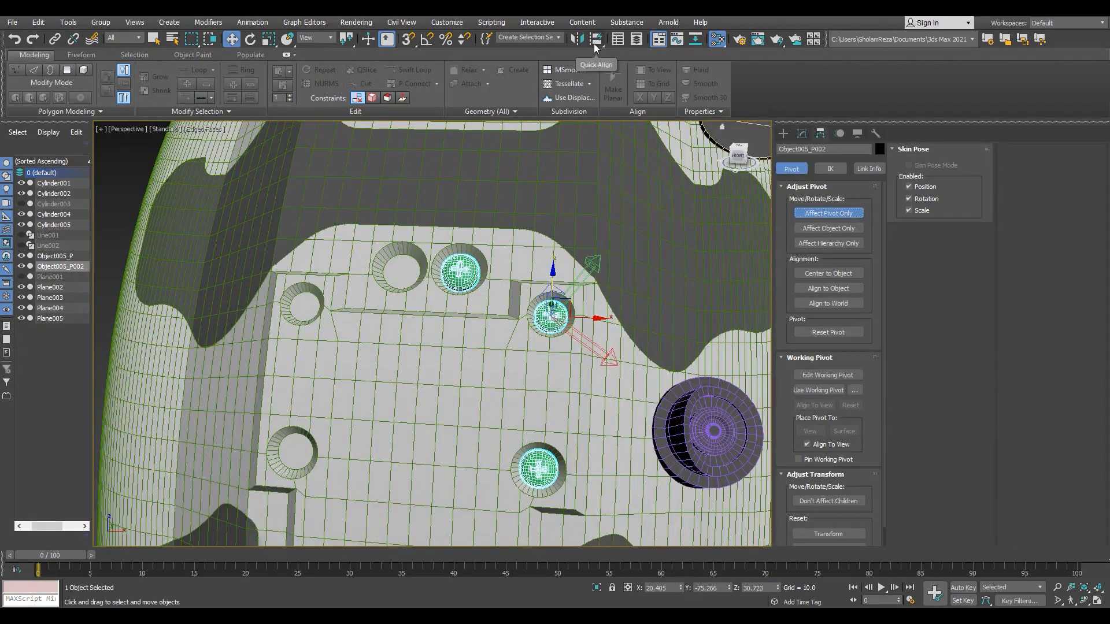
click(831, 213)
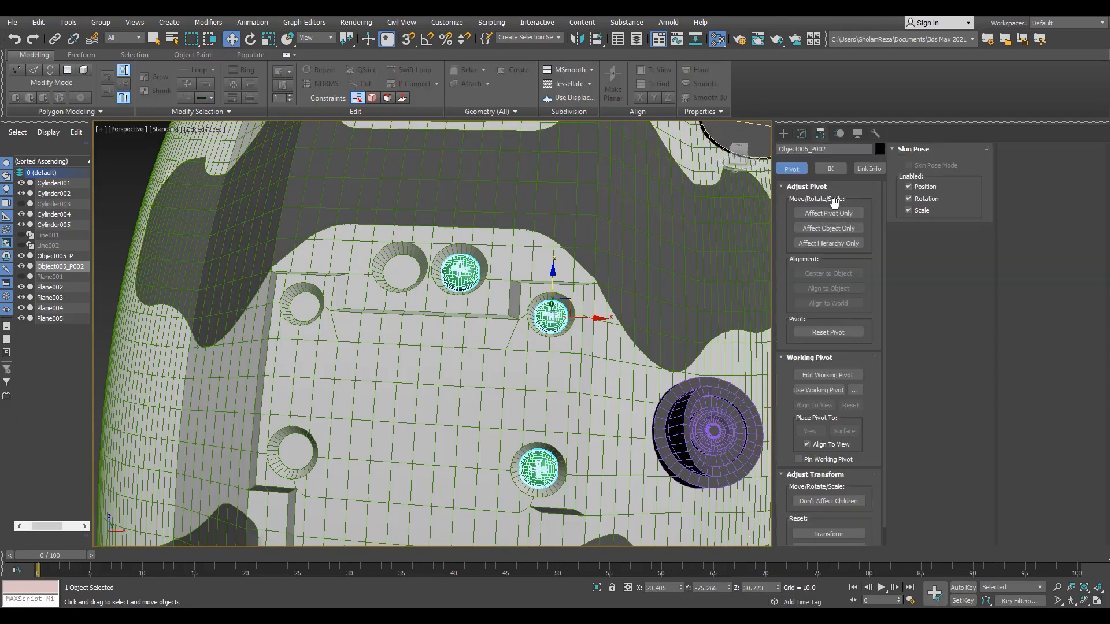
click(836, 213)
Step: Mirror the attached screws across the X axis with a Symmetry modifier
click(801, 133)
click(856, 213)
scroll(680, 355, down, 5)
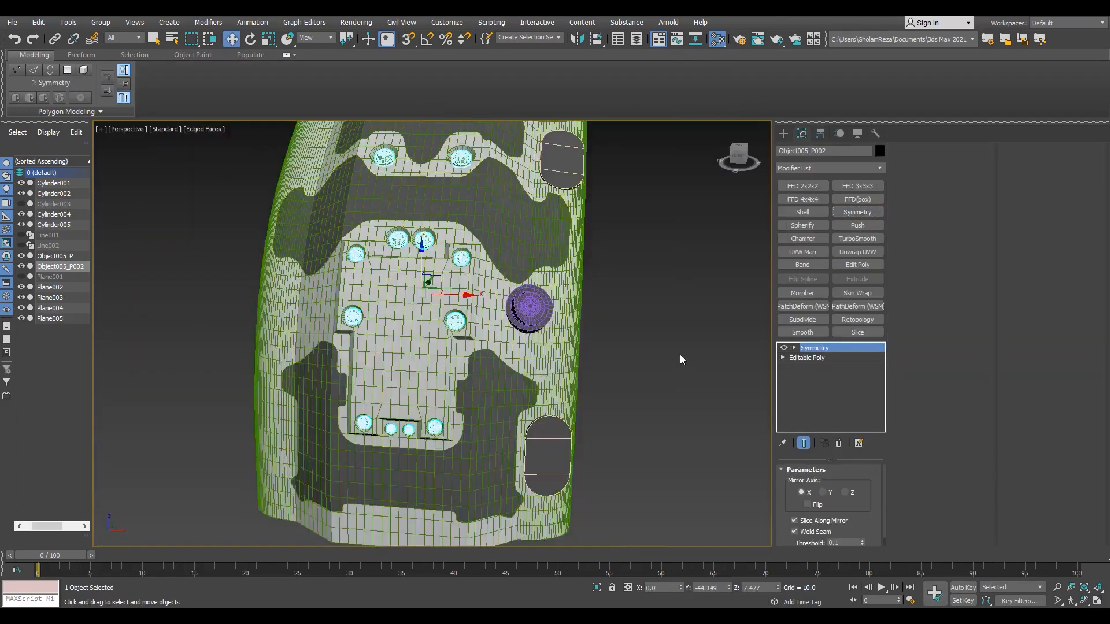
Step: Inspect the mirrored screws and holes from several angles with edged faces turned off
click(680, 355)
key(F4)
alt+middle_drag(451, 341, 383, 304)
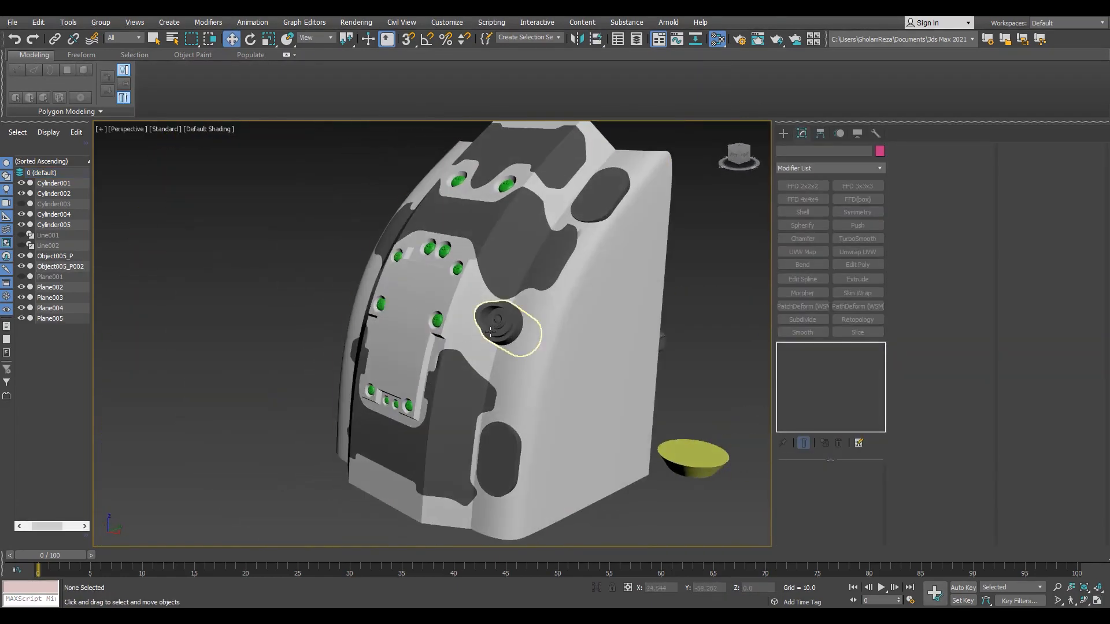
scroll(450, 313, up, 3)
click(450, 313)
scroll(450, 313, down, 8)
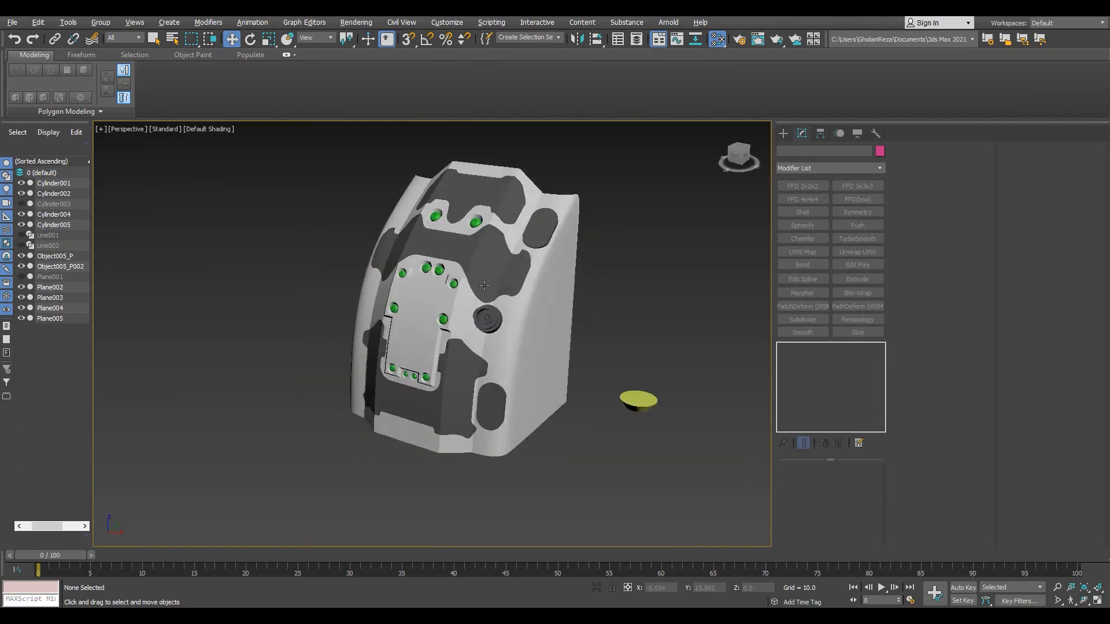
alt+middle_drag(463, 312, 500, 306)
Step: Isolate the body and insert an Edit Poly modifier between its ProBoolean and Symmetry
click(805, 357)
key(F4)
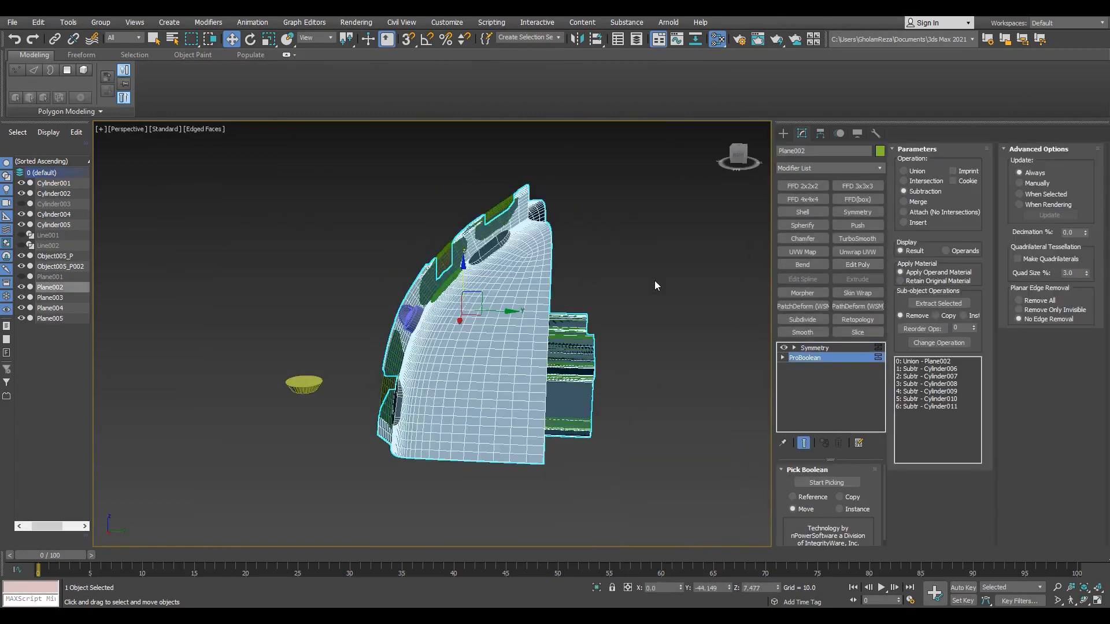
key(alt+q)
click(857, 265)
Step: Delete the vertices of the geometry protruding behind the body's rear edge
key(F3)
key(1)
drag(632, 310, 539, 523)
key(F3)
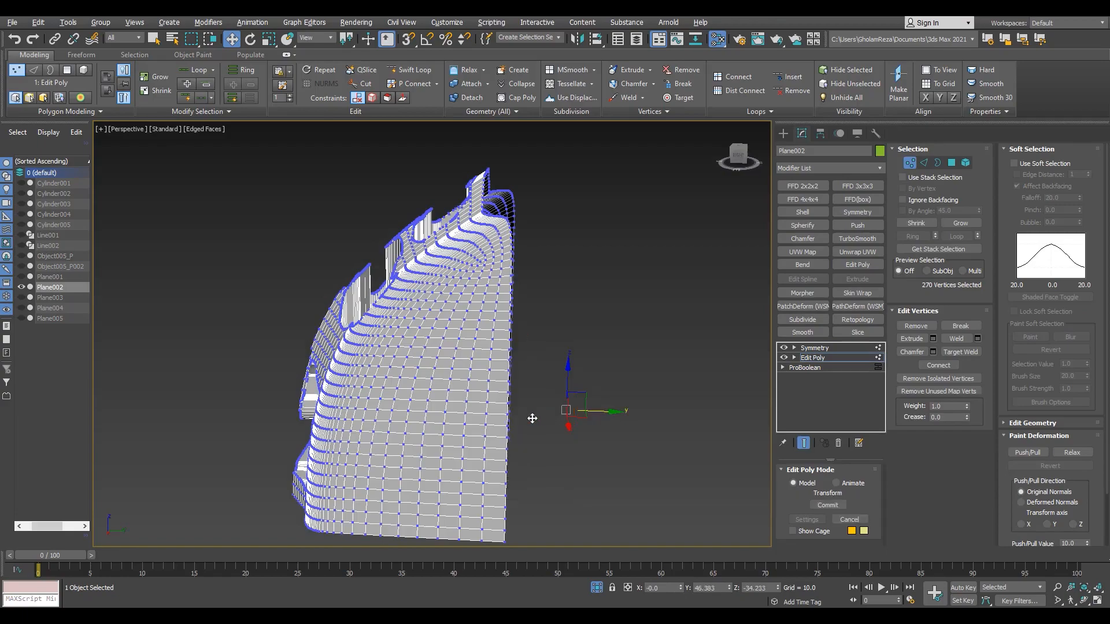
mouse_move(532, 418)
alt+middle_down()
mouse_move(513, 438)
mouse_move(528, 423)
alt+middle_up()
Step: Select the open border around the body's rear and bottom rim
scroll(528, 405, up, 4)
key(3)
click(537, 300)
scroll(517, 282, down, 6)
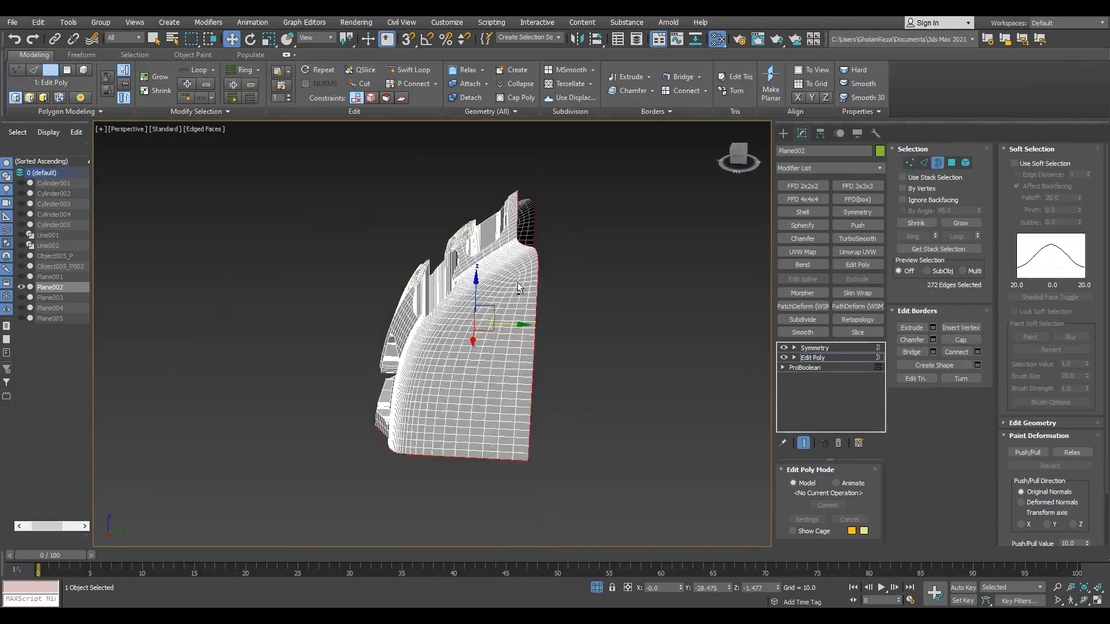
alt+middle_drag(518, 283, 488, 289)
Step: Extend the rear bottom corner edge along X into a strip meeting its mirrored half, checking it with Symmetry
scroll(495, 435, up, 5)
key(2)
click(508, 485)
alt+middle_drag(716, 410, 569, 470)
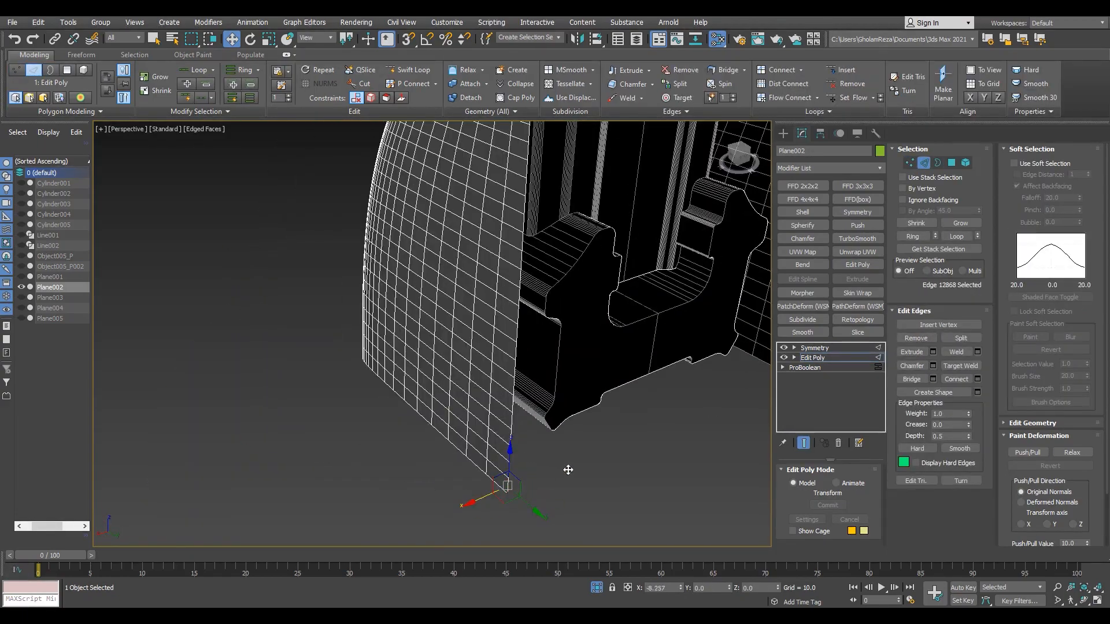
alt+middle_drag(654, 315, 619, 371)
key(F3)
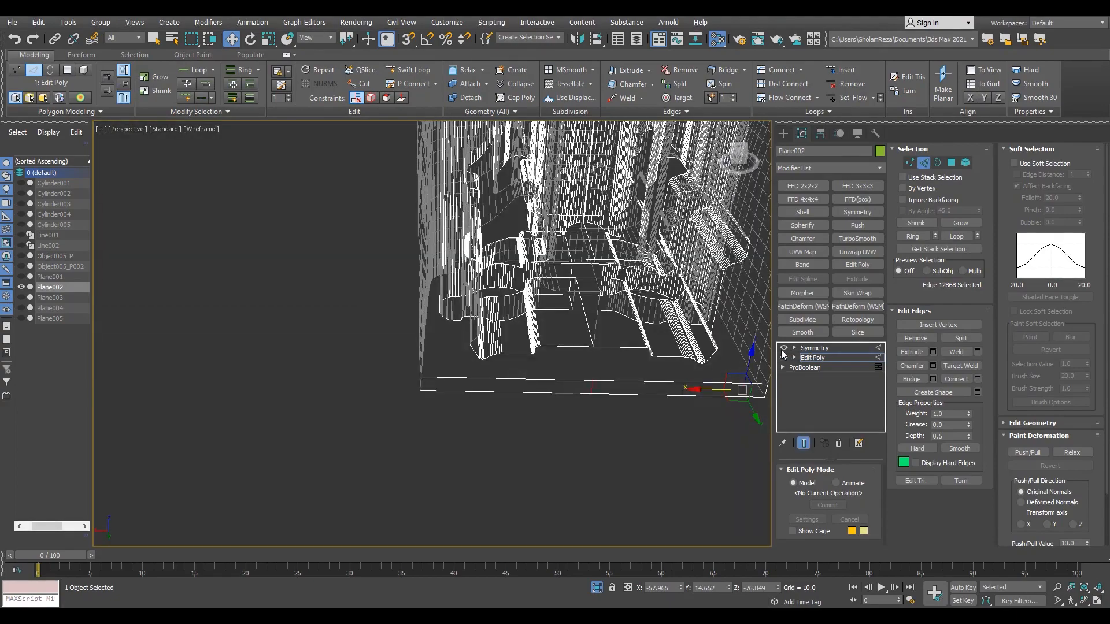
key(F3)
click(812, 349)
alt+middle_drag(587, 341, 717, 330)
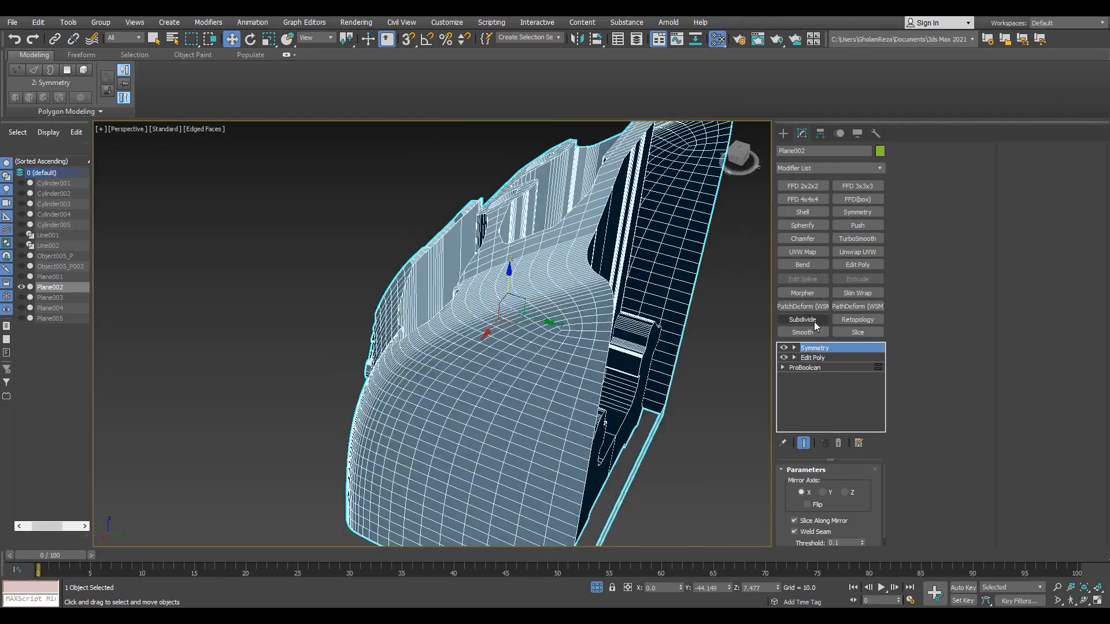
Step: Extend the upper rear corner edge along X into a strip reaching the body's centreline in the Edit Poly
click(812, 358)
scroll(559, 288, up, 5)
key(2)
click(559, 288)
scroll(597, 293, down, 10)
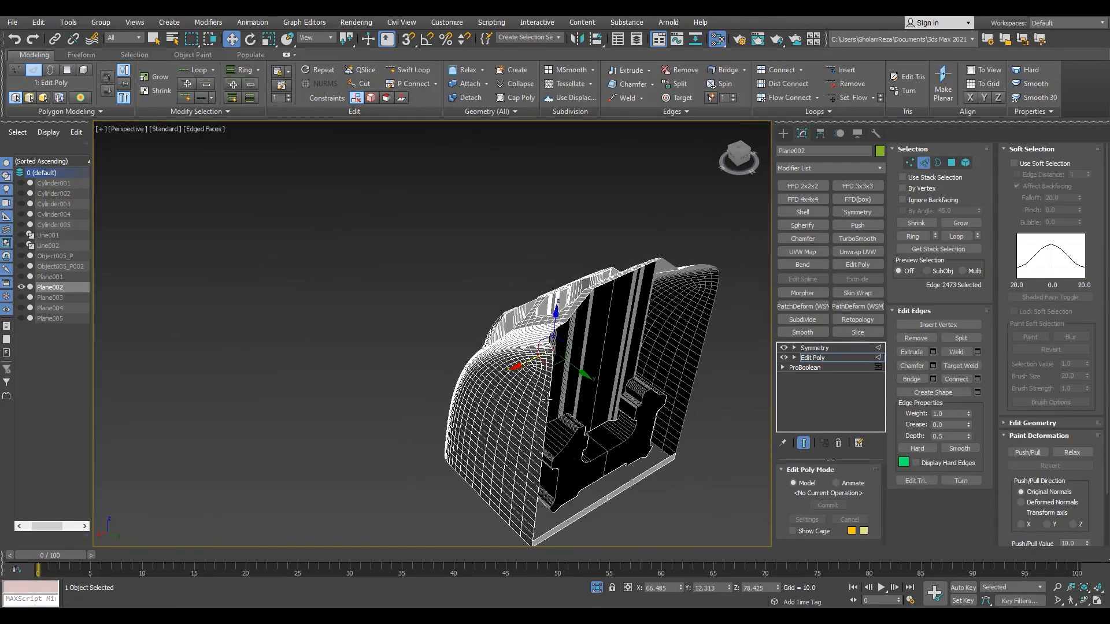
key(s)
scroll(543, 352, up, 5)
Step: Examine the rear opening's border and the edges of the upper strip from several angles
key(3)
click(540, 377)
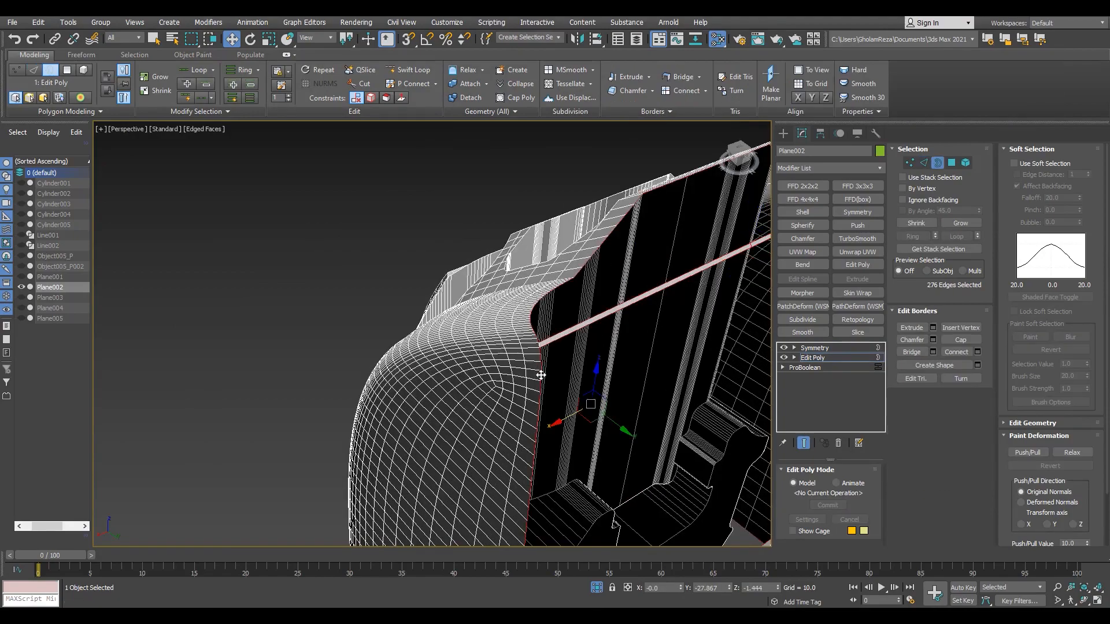
scroll(524, 367, up, 6)
scroll(523, 366, down, 6)
key(2)
click(639, 284)
key(alt+1)
alt+middle_drag(639, 285, 587, 347)
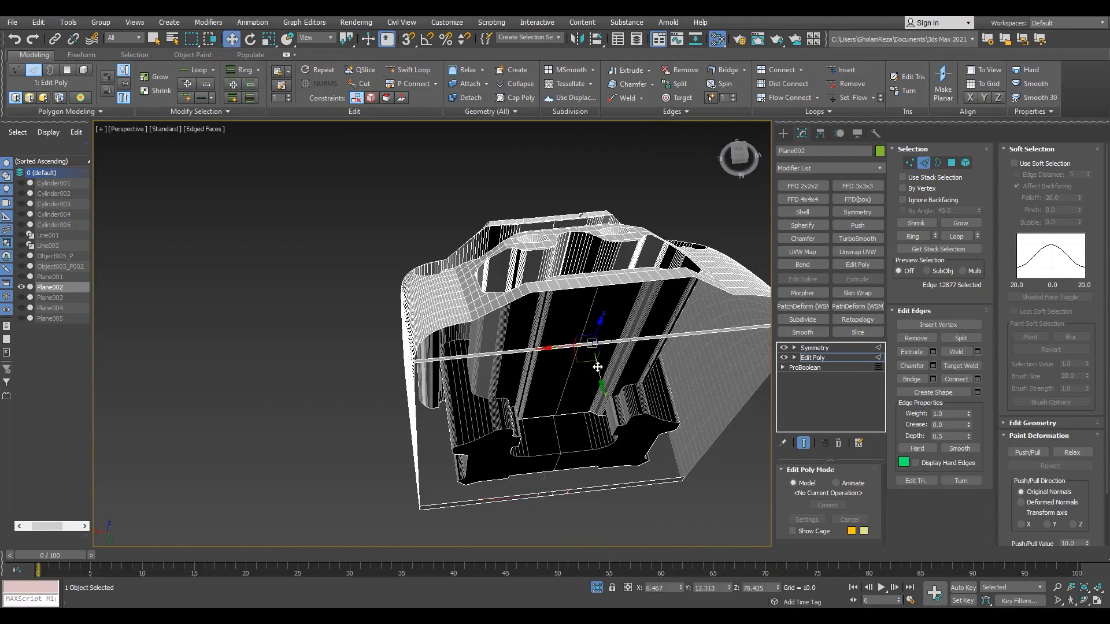
Step: Turn off the end-result display and bridge the centreline end edges of the upper and lower rear strips
scroll(598, 367, up, 4)
click(543, 463)
middle_drag(543, 463, 493, 454)
click(803, 443)
click(553, 311)
scroll(553, 311, down, 4)
middle_drag(509, 517, 476, 392)
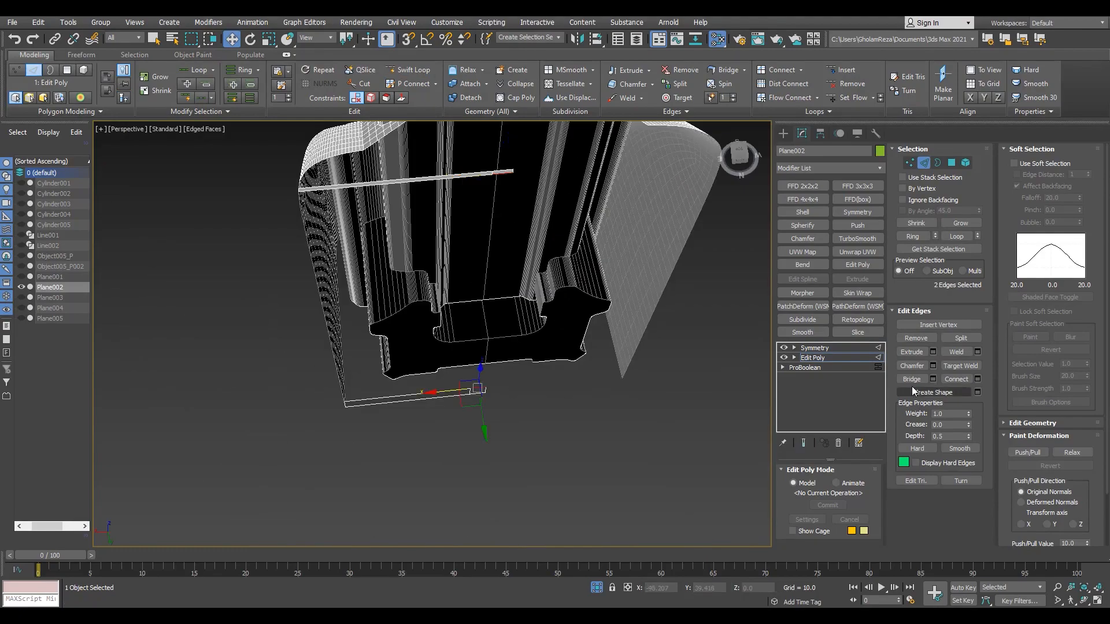
click(911, 379)
Step: Try capping the rear border, undo the cap, and delete the polygon bridging the two strips
alt+middle_drag(416, 347, 497, 312)
key(3)
click(398, 347)
key(alt+p)
scroll(432, 255, up, 3)
mouse_move(432, 254)
alt+middle_down()
mouse_move(398, 222)
mouse_move(342, 235)
mouse_move(378, 228)
mouse_move(447, 303)
mouse_move(535, 231)
alt+middle_up()
key(ctrl+z)
key(4)
click(477, 249)
key(Delete)
Step: Select the upper edges along the body's vertical rear side border, working in wireframe
key(2)
double_click(364, 222)
scroll(364, 222, up, 3)
double_click(364, 221)
scroll(364, 220, down, 4)
click(368, 222)
key(F3)
scroll(447, 303, up, 3)
ctrl+drag(567, 284, 546, 310)
scroll(607, 209, down, 2)
ctrl+drag(607, 209, 570, 324)
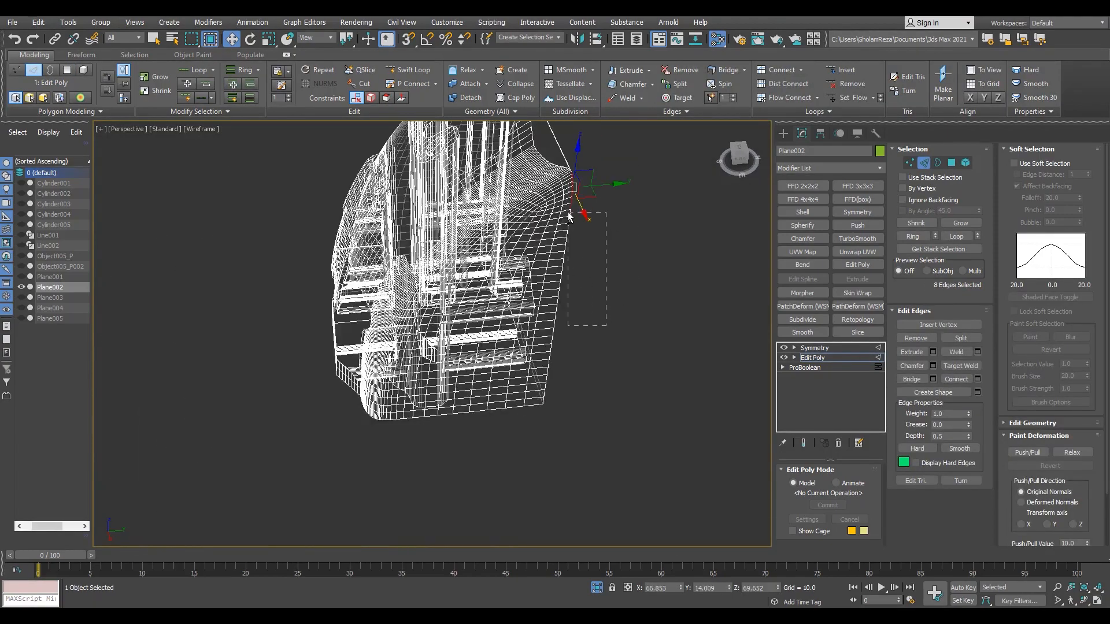
scroll(570, 324, up, 2)
ctrl+drag(636, 191, 553, 285)
ctrl+drag(636, 322, 539, 407)
Step: Add the remaining lower edges of the vertical rear side border to the selection, down to the bottom corner
alt+middle_drag(538, 406, 604, 329)
alt+middle_drag(604, 330, 621, 295)
scroll(630, 289, up, 2)
ctrl+drag(664, 254, 603, 406)
scroll(603, 406, up, 2)
alt+middle_drag(664, 404, 702, 383)
ctrl+drag(703, 383, 625, 454)
scroll(642, 341, down, 5)
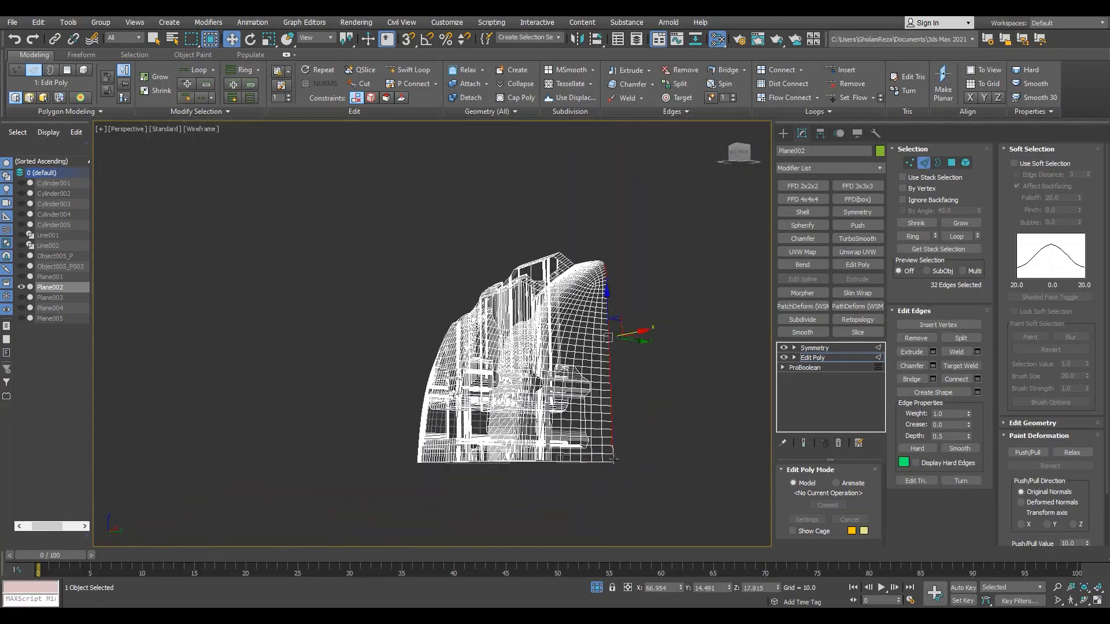
scroll(617, 404, up, 5)
scroll(617, 493, down, 5)
alt+middle_drag(578, 369, 613, 353)
key(F3)
scroll(613, 346, up, 4)
alt+middle_drag(555, 329, 612, 318)
scroll(612, 318, down, 4)
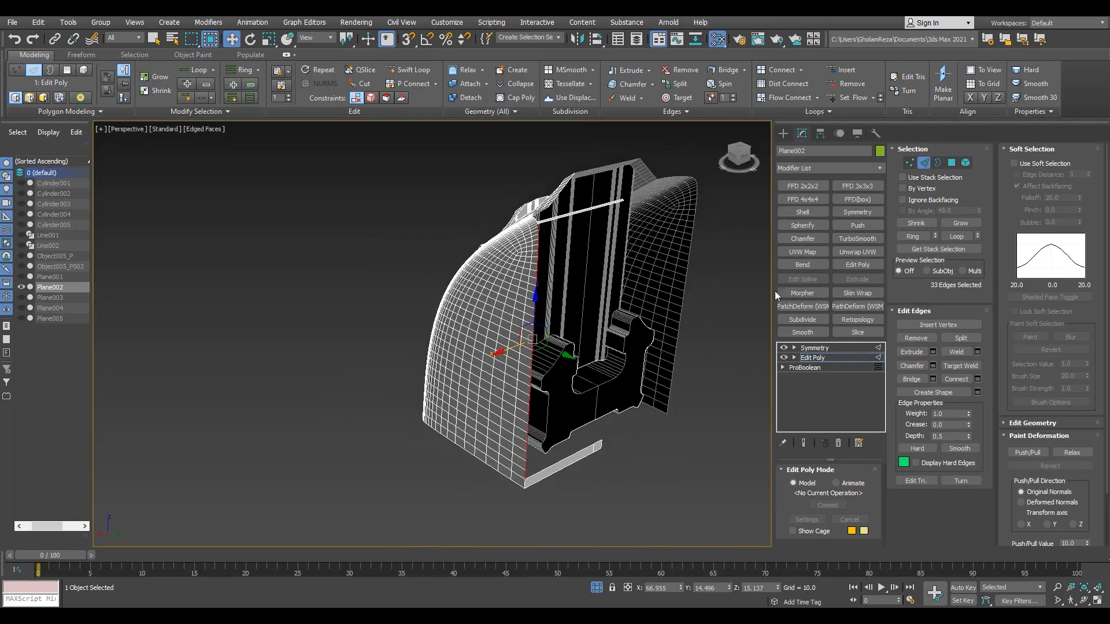
Step: Extend the selected side edges along X into a flat panel partway across the rear opening
click(217, 40)
middle_drag(523, 283, 464, 309)
scroll(465, 312, up, 4)
shift+drag(440, 398, 501, 371)
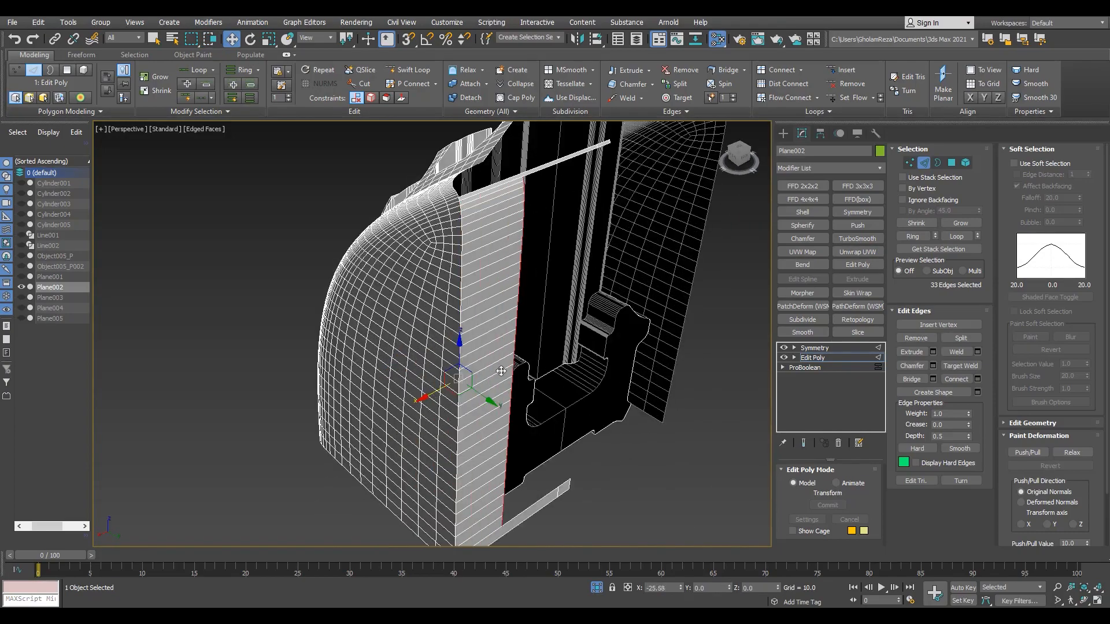
Step: Target weld the rear panel's upper end to the vertices of the upper strip
alt+middle_drag(560, 369, 474, 277)
scroll(473, 211, up, 5)
key(1)
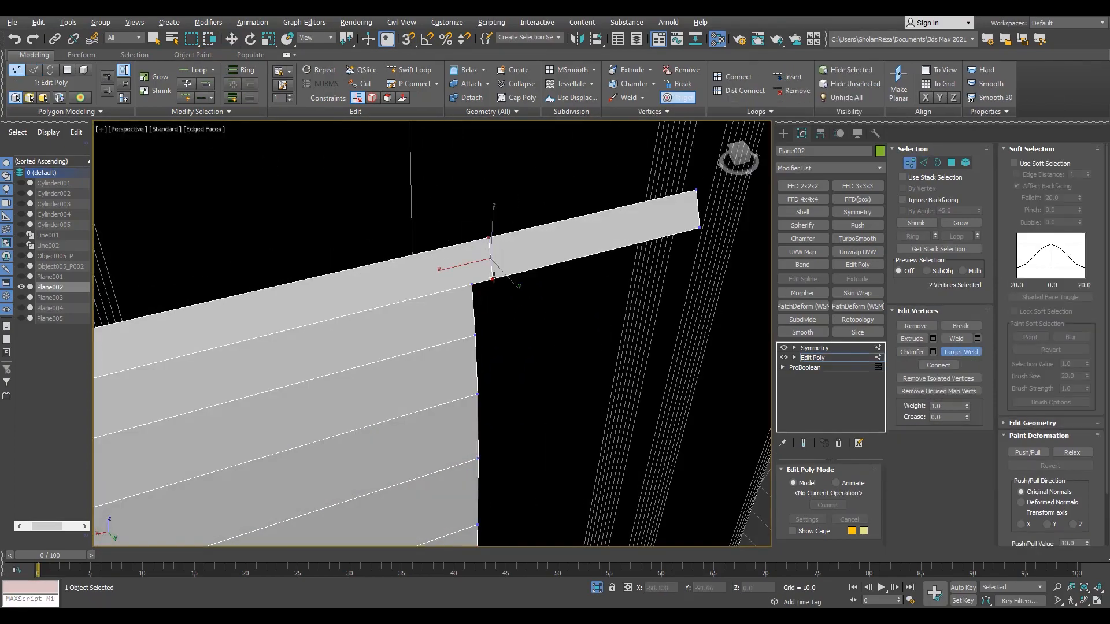
Step: Extend the rear panel's open vertical edges along X to the centreline with vertex snapping
scroll(431, 337, down, 4)
key(2)
scroll(431, 338, down, 3)
middle_drag(434, 439, 340, 265)
scroll(312, 277, down, 2)
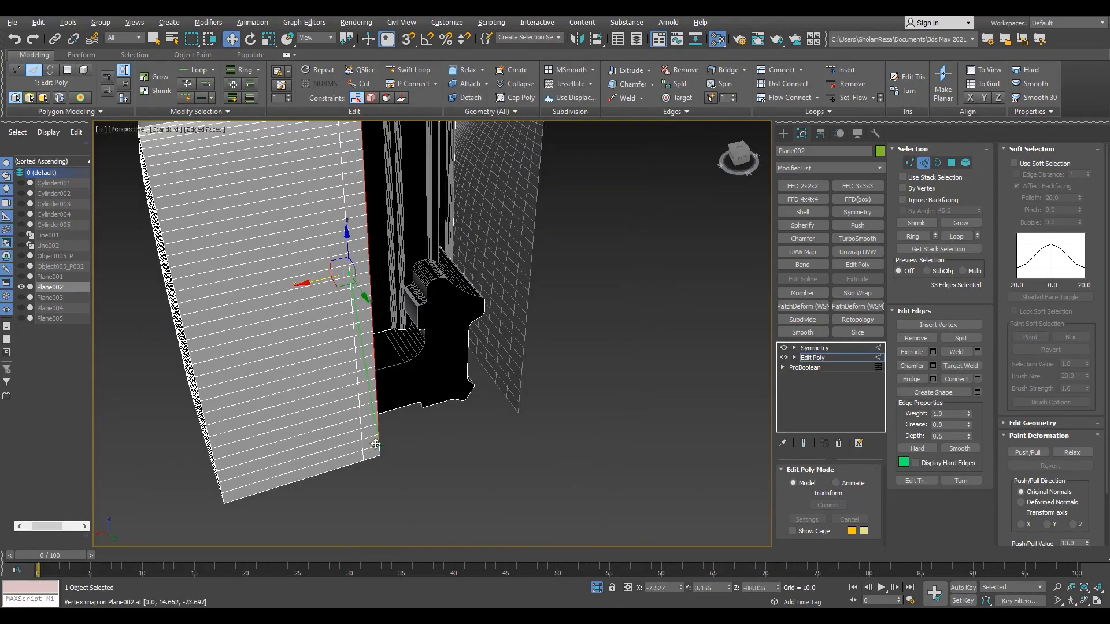
Step: Inspect the rear panel's lower vertices at the centreline in wireframe and hide the Symmetry result
key(F3)
scroll(410, 453, up, 6)
key(1)
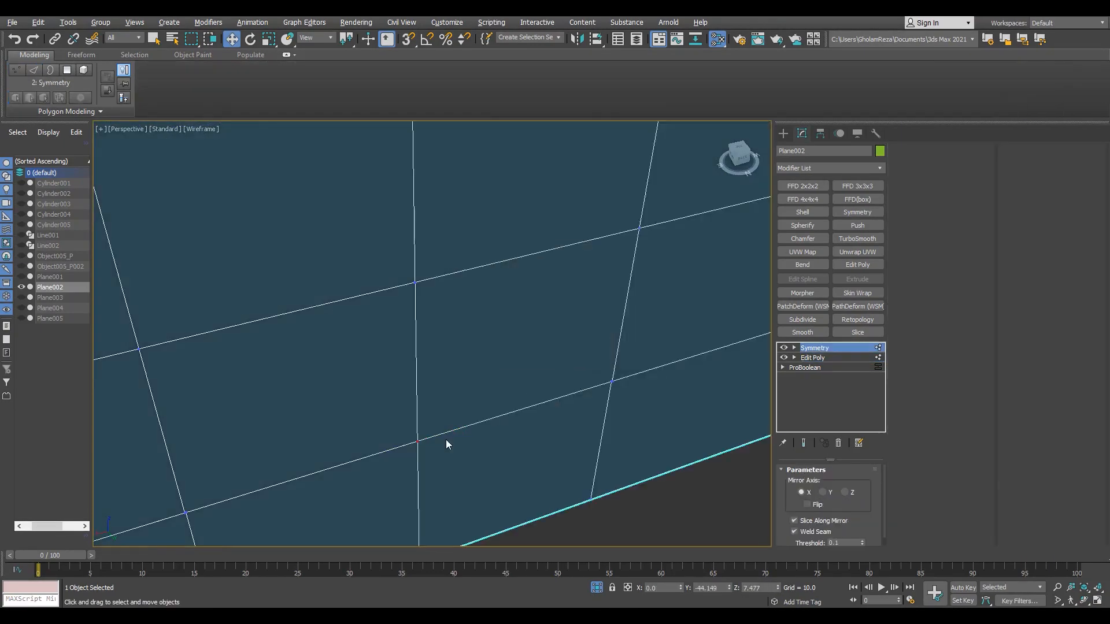
click(784, 347)
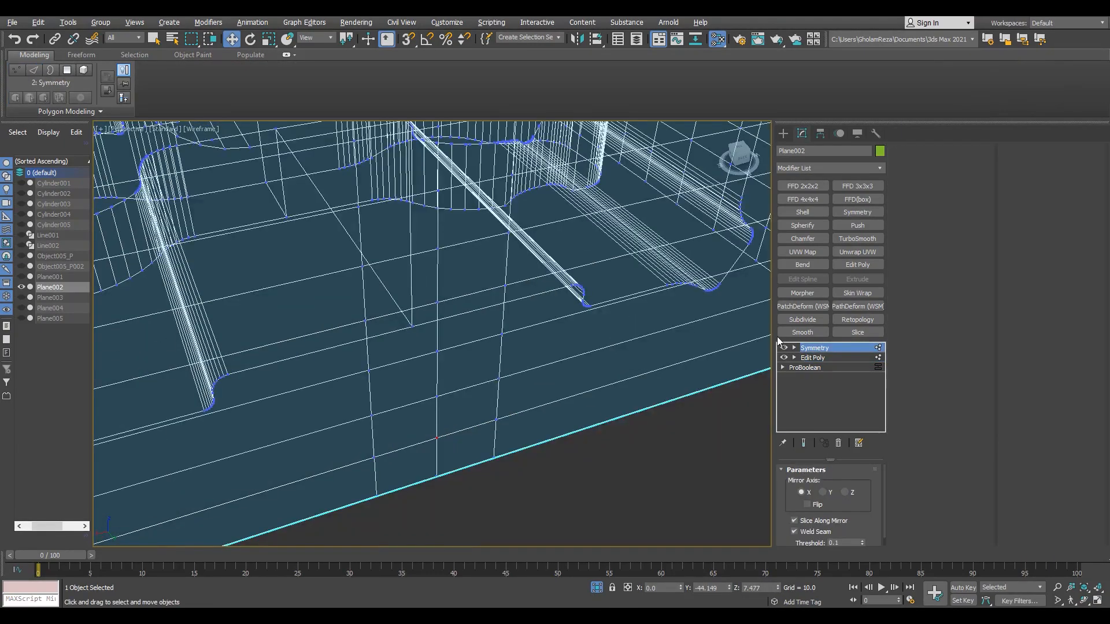
click(817, 362)
scroll(448, 461, down, 8)
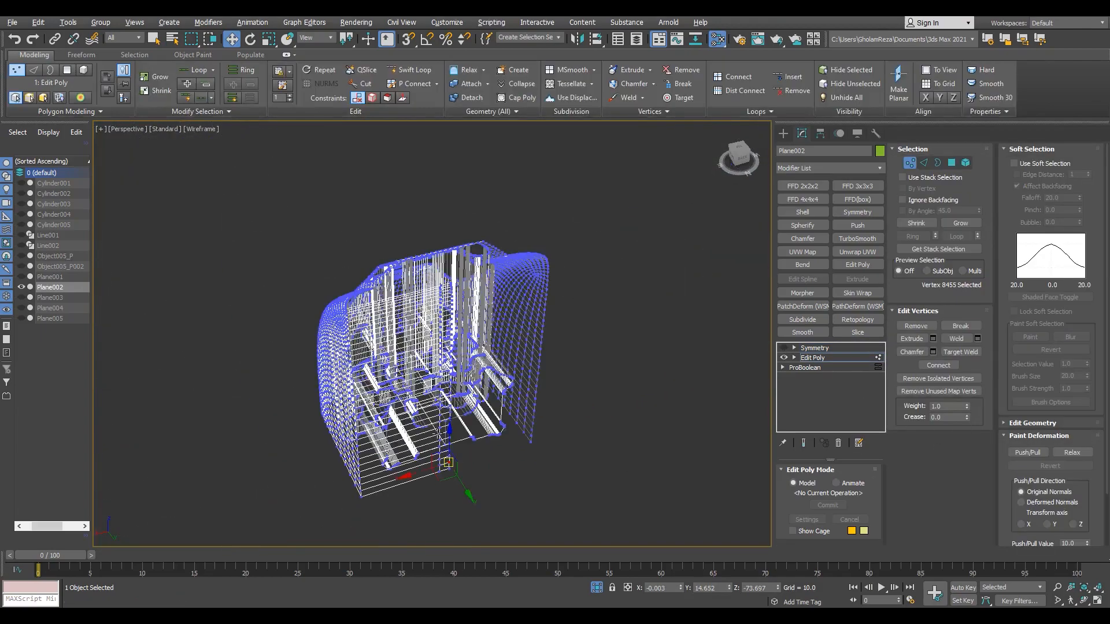
Step: Show the Symmetry result again and review the mirrored rear panel in shaded view
scroll(456, 416, up, 3)
mouse_move(457, 416)
alt+middle_down()
mouse_move(439, 375)
mouse_move(466, 351)
mouse_move(438, 332)
mouse_move(513, 386)
mouse_move(439, 358)
alt+middle_up()
key(F3)
click(813, 348)
click(783, 348)
key(F3)
scroll(490, 391, up, 2)
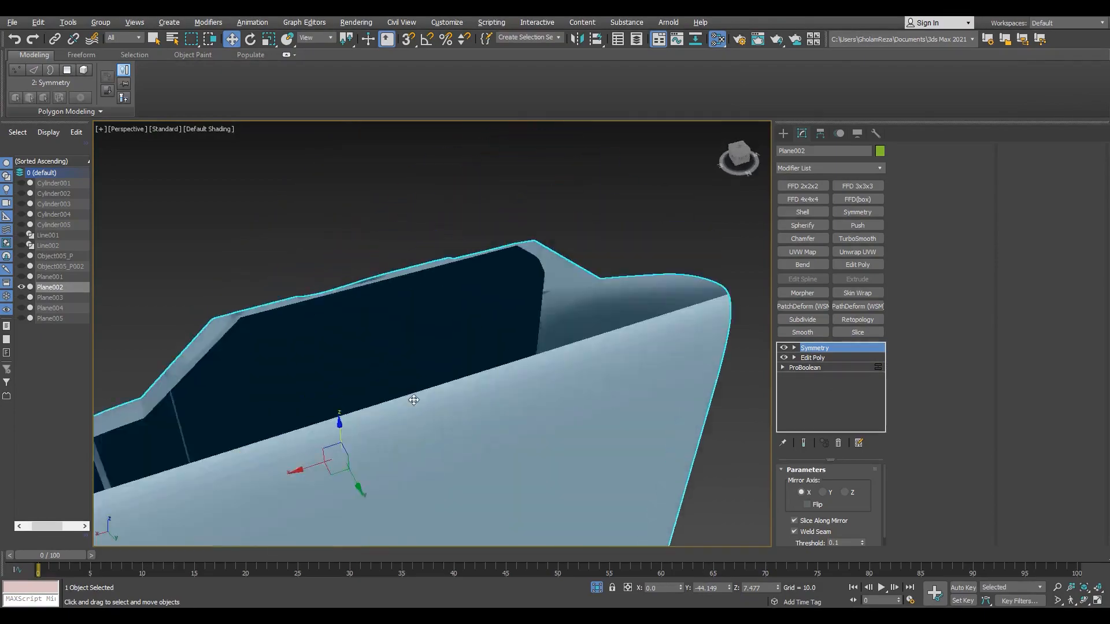
Step: Inspect the vertices and edges at the rear panel's bottom outer corner in the Edit Poly
key(F4)
click(814, 358)
alt+middle_drag(504, 405, 546, 254)
key(2)
scroll(520, 462, up, 5)
key(1)
click(521, 467)
key(F3)
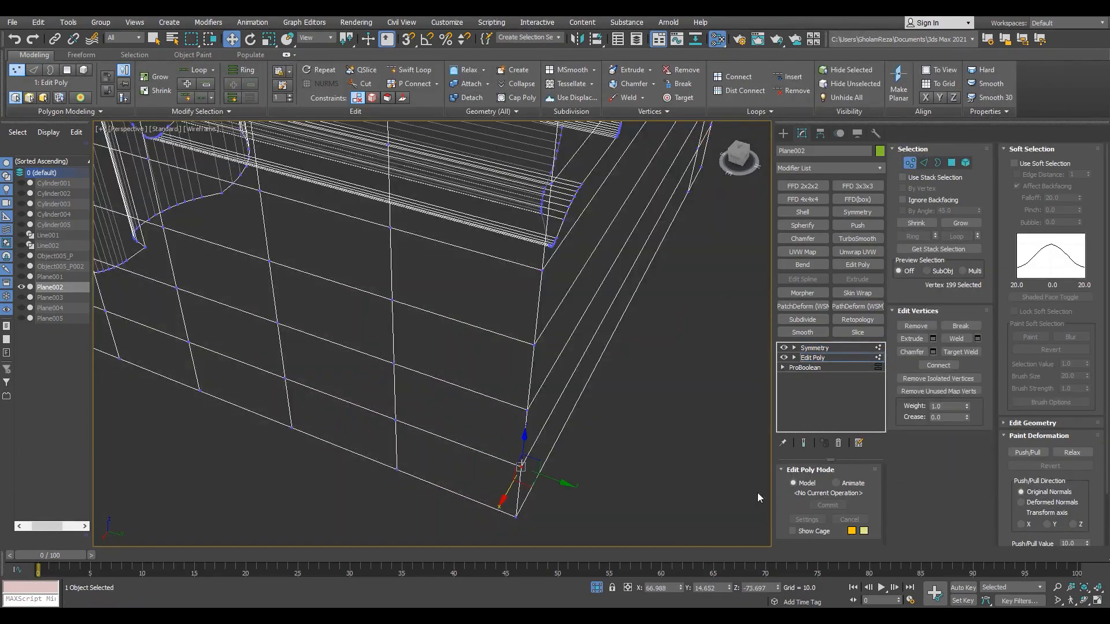
alt+middle_drag(472, 417, 539, 481)
key(2)
click(523, 399)
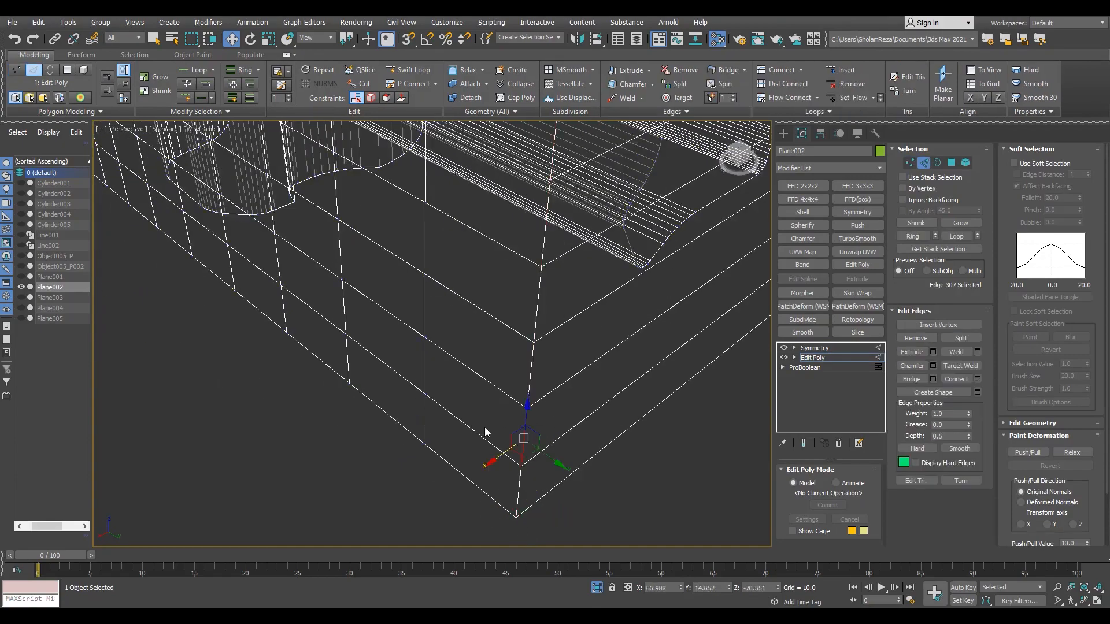
key(F3)
scroll(513, 451, up, 4)
key(1)
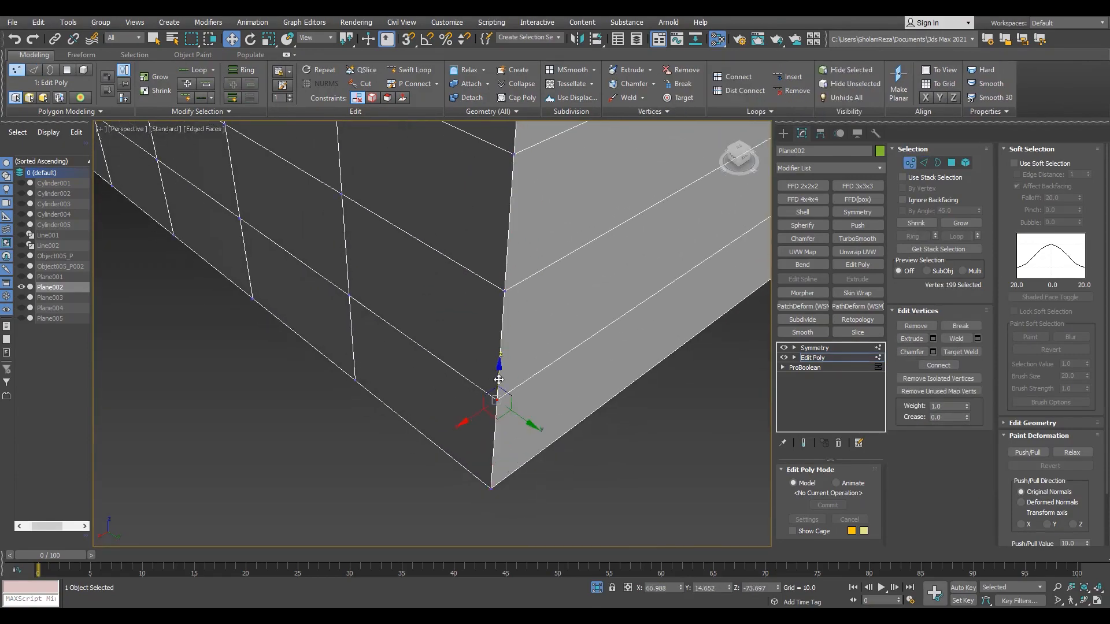
Step: Select the open edge loop around the body's upper rear corner and remove unwanted edges from the selection
scroll(514, 398, down, 8)
scroll(462, 278, up, 3)
alt+middle_drag(456, 272, 503, 265)
scroll(462, 289, up, 4)
key(2)
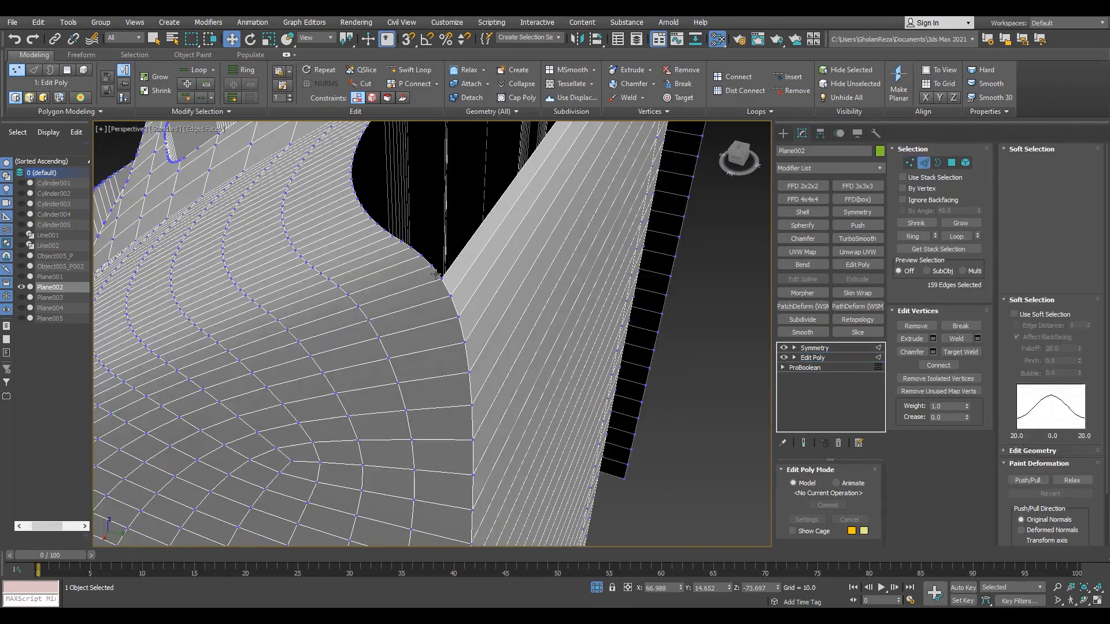
double_click(471, 341)
scroll(431, 322, down, 7)
scroll(431, 322, up, 4)
alt+double_click(447, 231)
scroll(437, 301, up, 2)
middle_drag(445, 227, 471, 363)
scroll(441, 273, up, 4)
scroll(441, 273, down, 5)
Step: Hide the Symmetry result and trim the upper edge selection to the curved section beside the rear panel, using the Top view
click(804, 443)
click(804, 443)
click(784, 348)
alt+middle_drag(720, 283, 673, 258)
key(alt+w)
middle_click(370, 278)
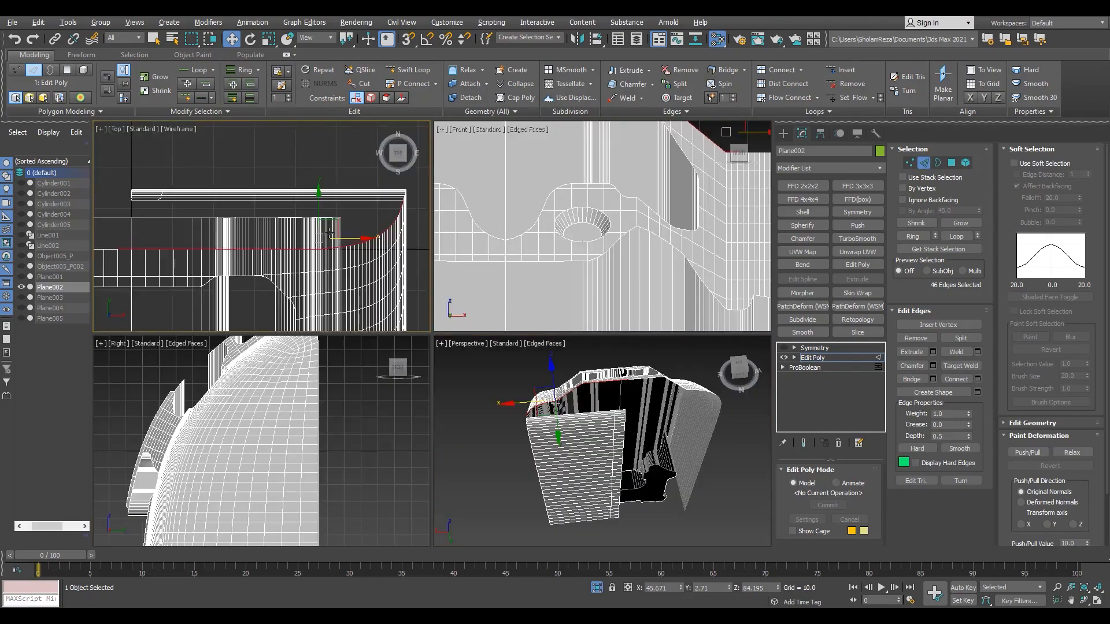
key(alt+w)
key(alt+w)
middle_click(462, 381)
key(alt+w)
scroll(398, 226, up, 4)
alt+middle_drag(407, 222, 398, 230)
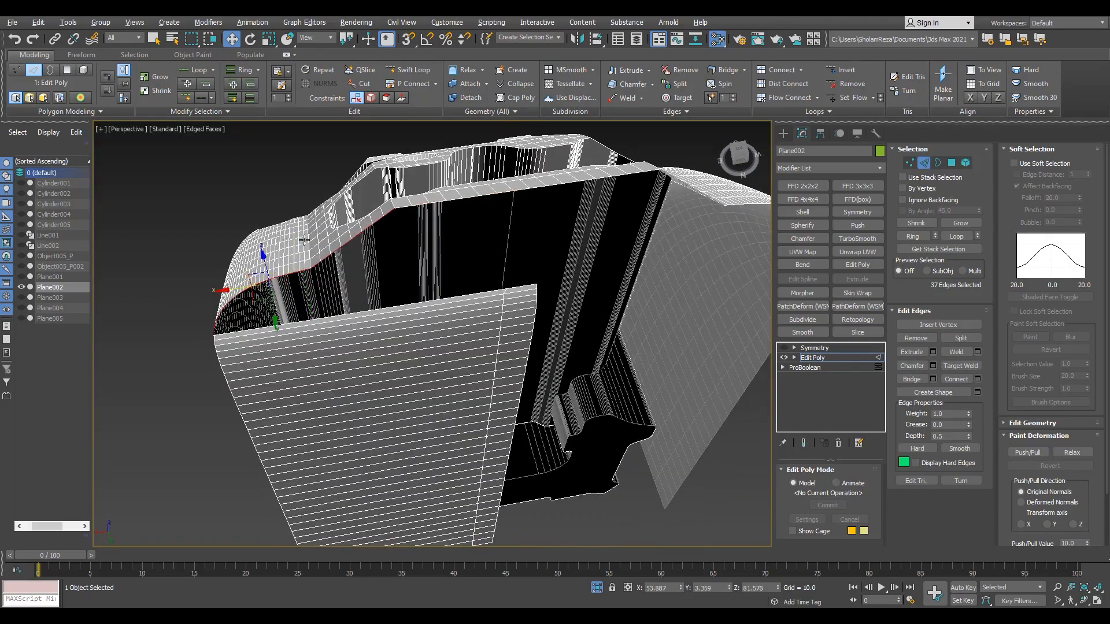
Step: Extend the selected curved edges inward along X and make them planar in X
scroll(300, 305, up, 3)
click(970, 97)
alt+middle_drag(440, 312, 479, 379)
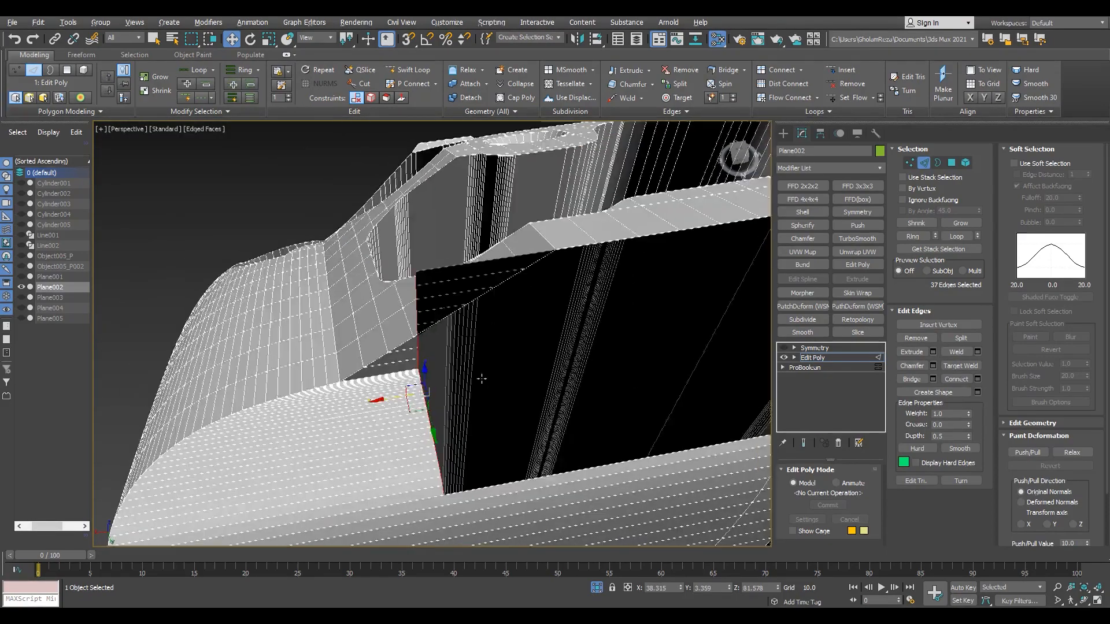
Step: Try to move the flattened edges onto the upper wall's bend vertex with vertex snapping, and undo the move
scroll(457, 379, down, 4)
drag(444, 387, 512, 310)
key(ctrl+z)
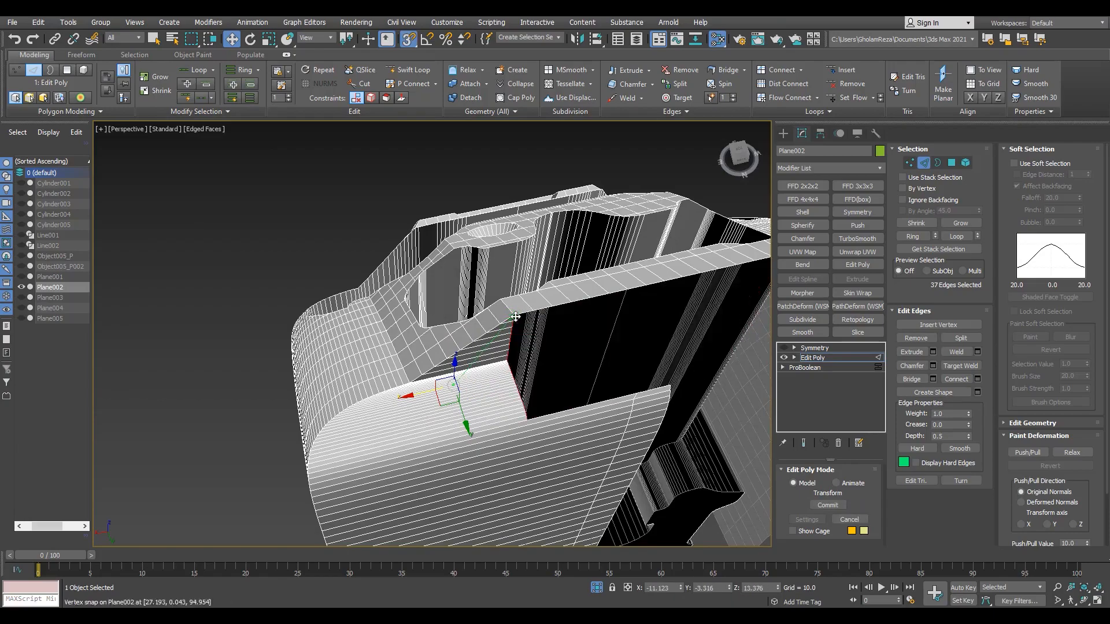
Step: Line up the flattened edges with the upper wall's bend and extend them one segment further along X
key(s)
scroll(509, 324, up, 2)
alt+middle_drag(405, 370, 453, 399)
drag(460, 383, 467, 381)
key(s)
alt+middle_drag(509, 280, 405, 387)
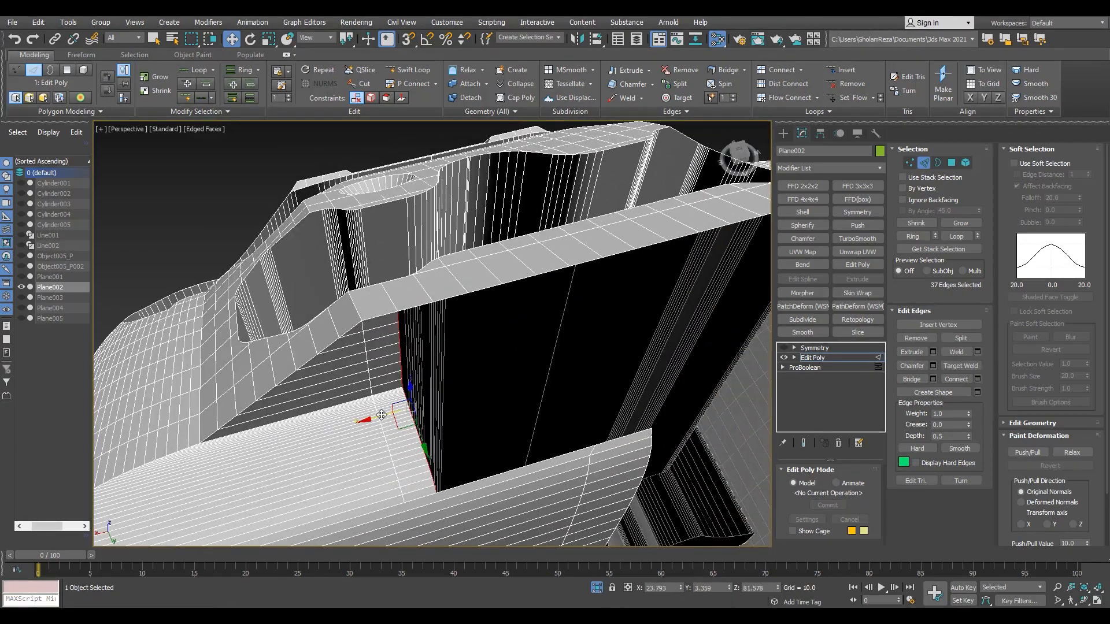
Step: Extend the open edges along X in successive segments that match the upper wall's divisions
shift+drag(455, 321, 456, 322)
key(s)
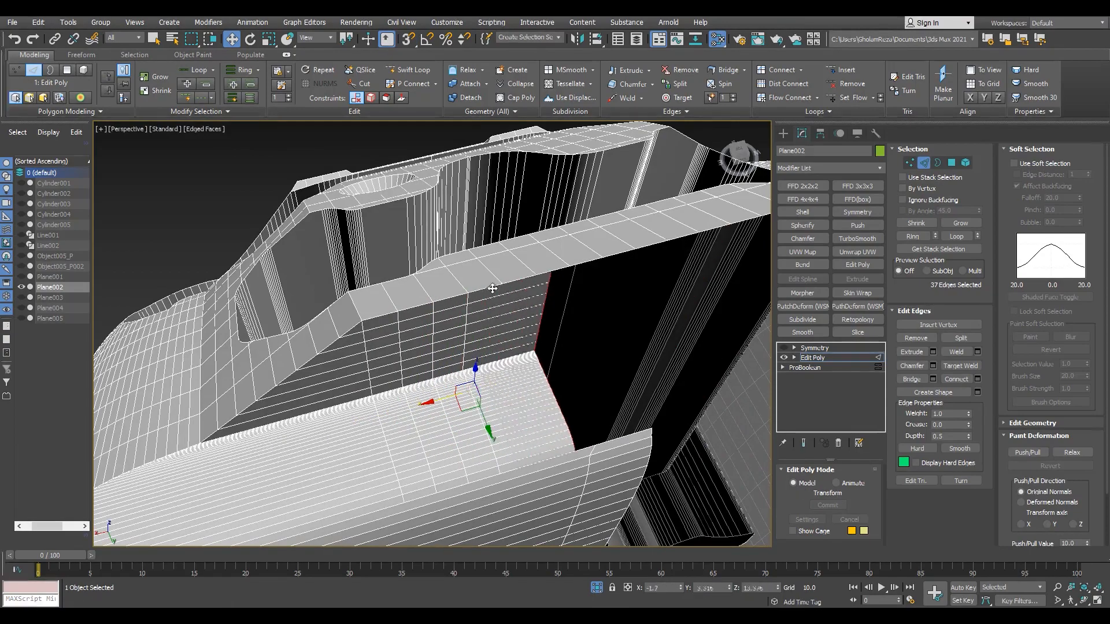
alt+middle_drag(493, 288, 400, 421)
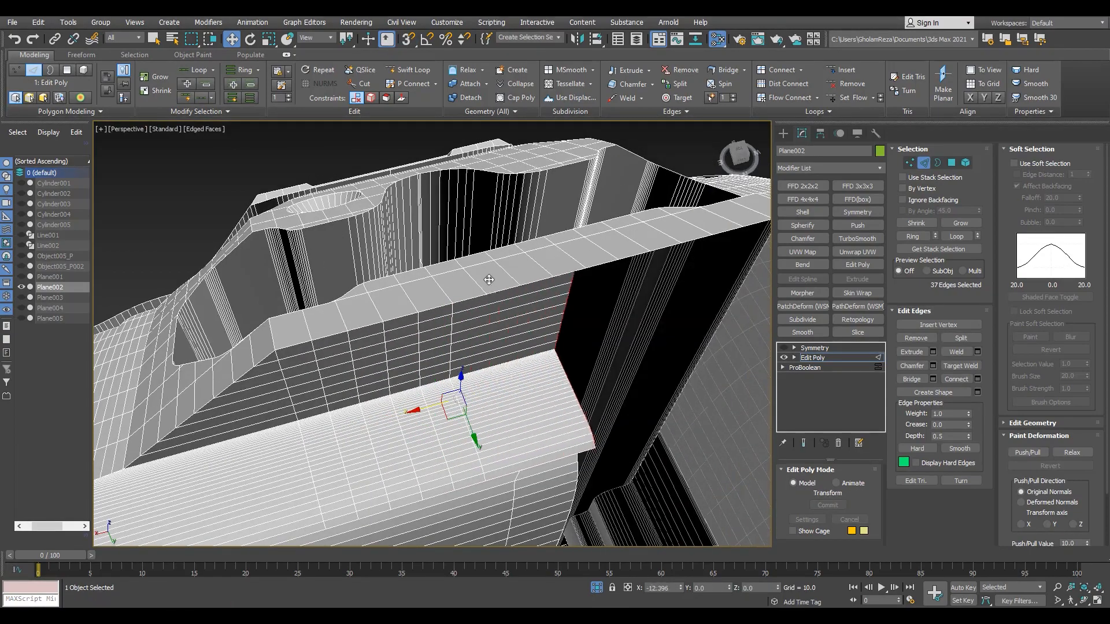
key(s)
Step: Extend the top surface's open edges to the centreline and start target welding its vertices to the rear panel
alt+middle_drag(506, 446, 479, 458)
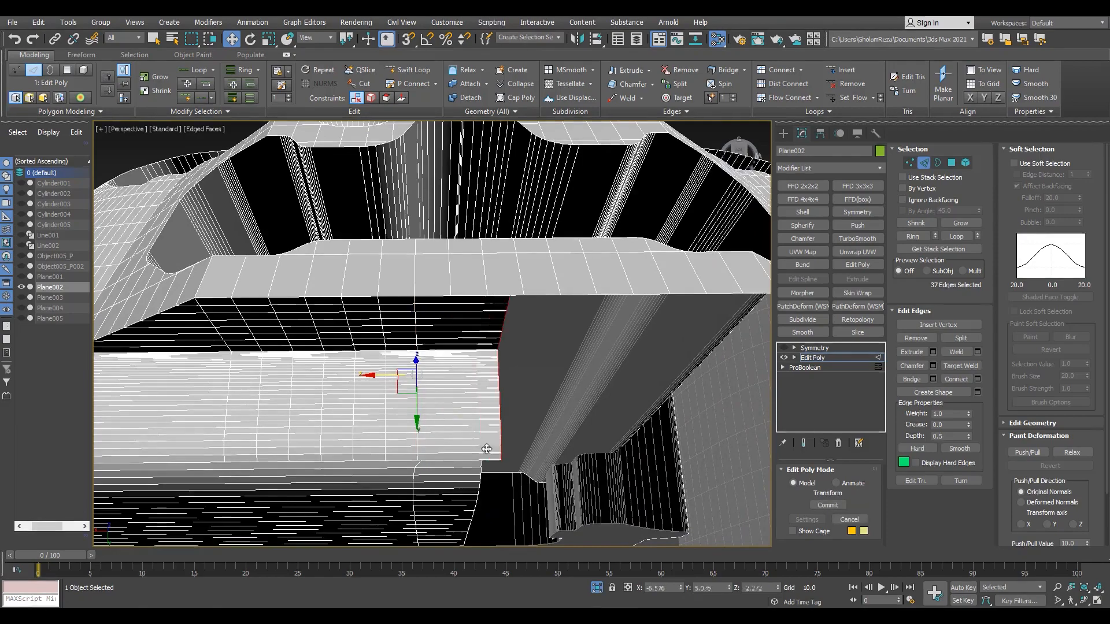
alt+middle_drag(450, 431, 463, 443)
scroll(463, 443, up, 3)
key(1)
key(s)
key(ctrl+shift+w)
Step: Insert a Swift Loop down the rear panel near the centreline and target weld the seam vertices to the top surface
scroll(463, 443, down, 5)
alt+middle_drag(487, 386, 545, 389)
right_click(409, 358)
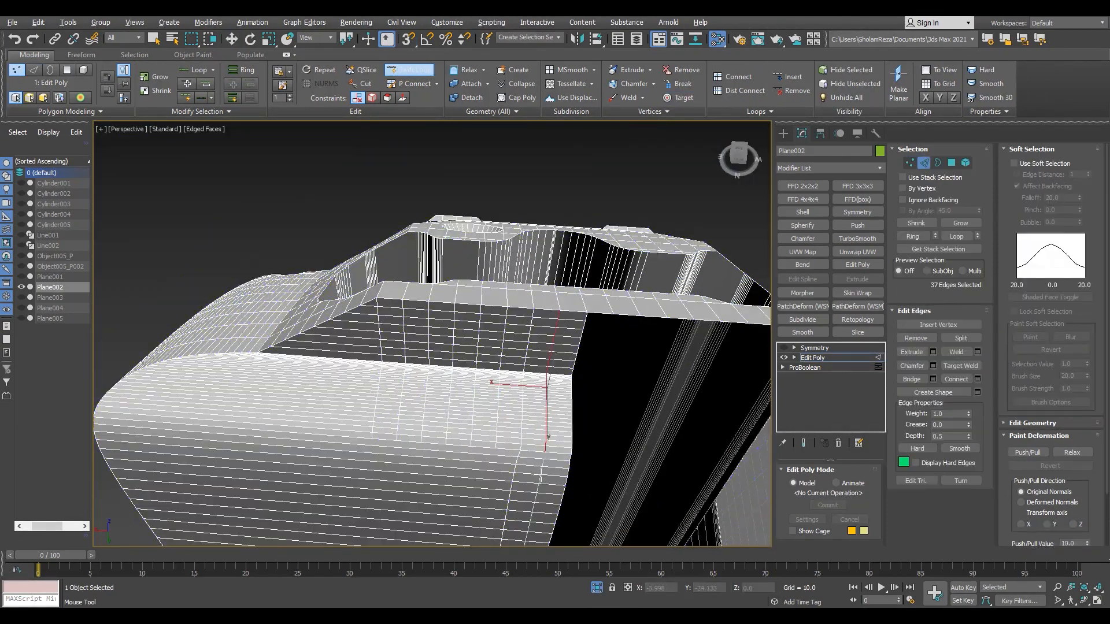
scroll(540, 475, up, 3)
key(1)
key(ctrl+shift+w)
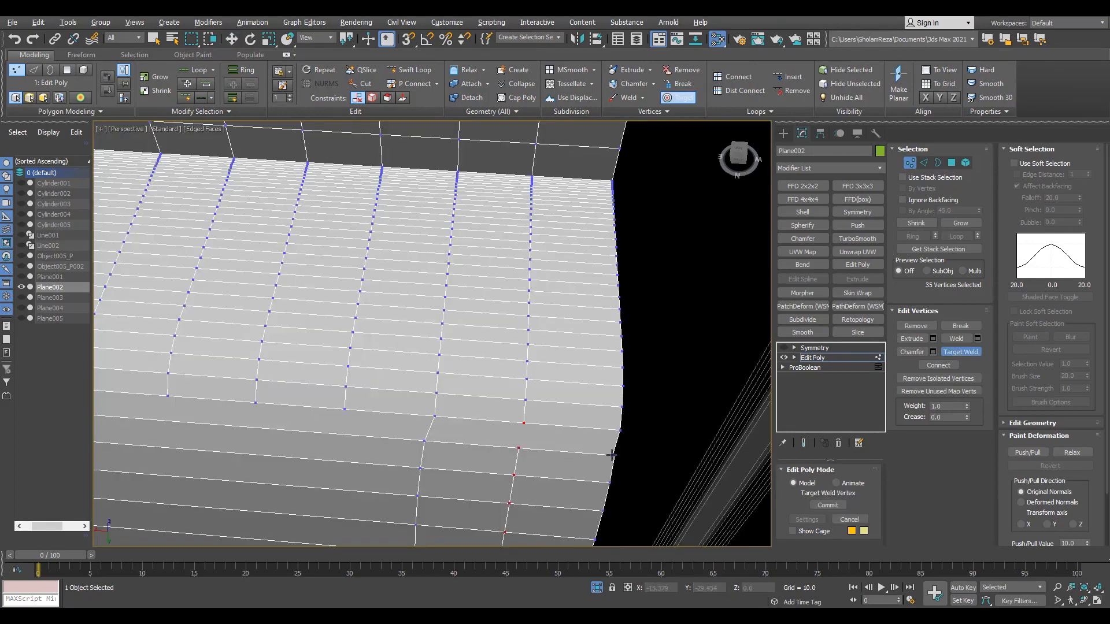
Step: Delete the long polygon at the seam beside the centreline and bridge the gap's open edges with new faces
scroll(528, 460, up, 3)
key(alt+c)
key(4)
click(526, 431)
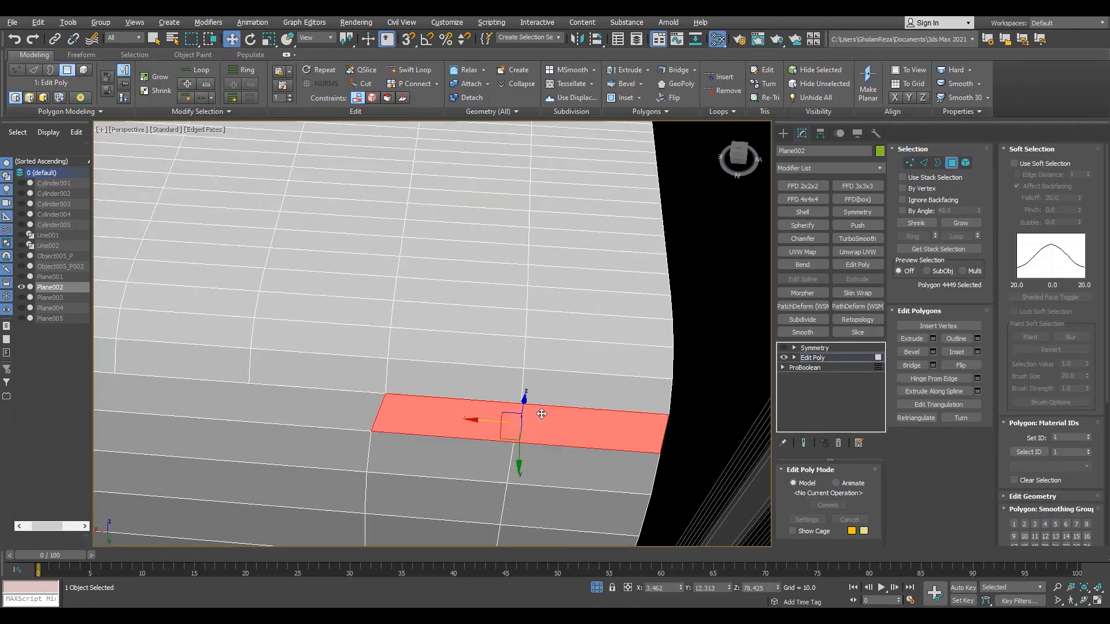
key(Delete)
key(2)
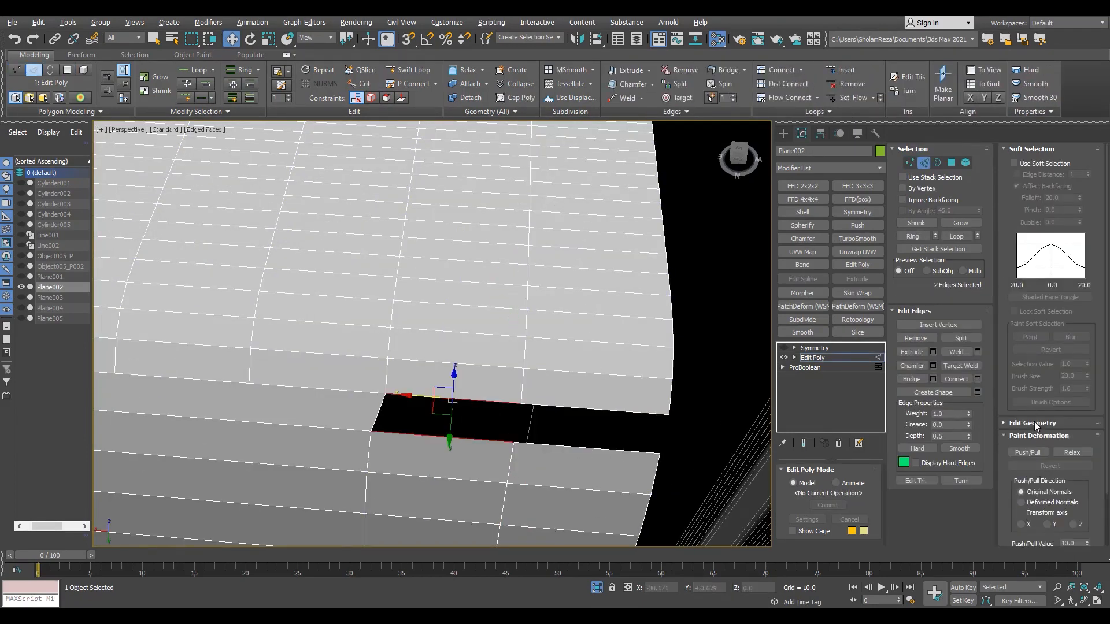
click(917, 381)
Step: Turn the Symmetry modifier back on and inspect the closed shell's shading with and without edges
scroll(418, 439, down, 4)
alt+middle_drag(419, 439, 346, 253)
key(2)
alt+middle_drag(233, 252, 324, 254)
key(F4)
click(783, 348)
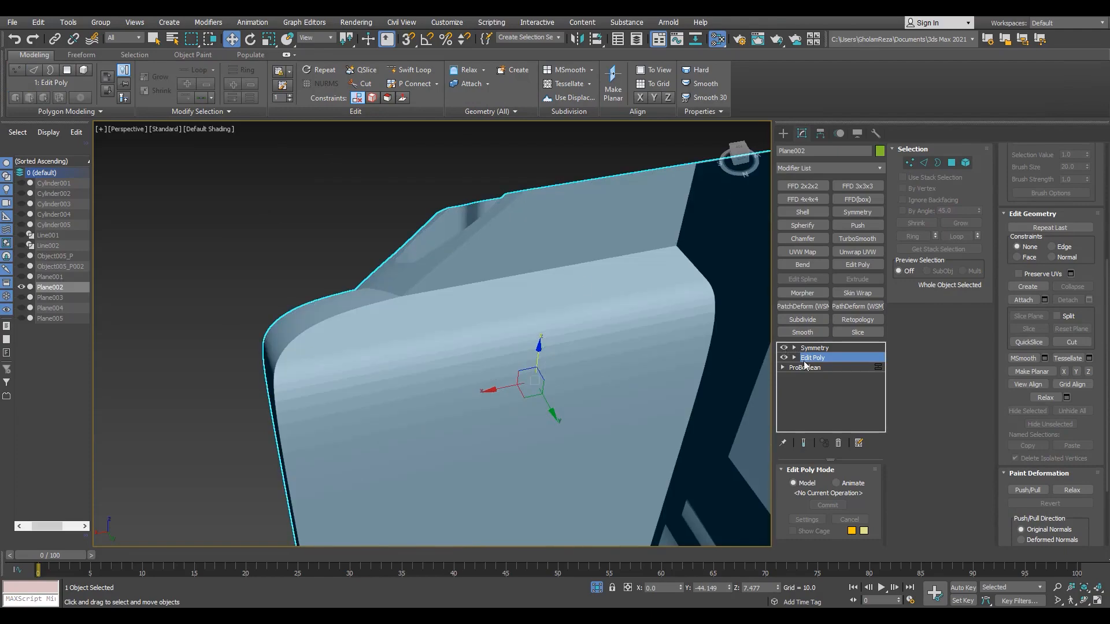
click(828, 349)
scroll(483, 297, down, 4)
alt+middle_drag(483, 298, 549, 437)
scroll(564, 356, up, 3)
key(F4)
key(F4)
scroll(564, 356, down, 3)
key(F4)
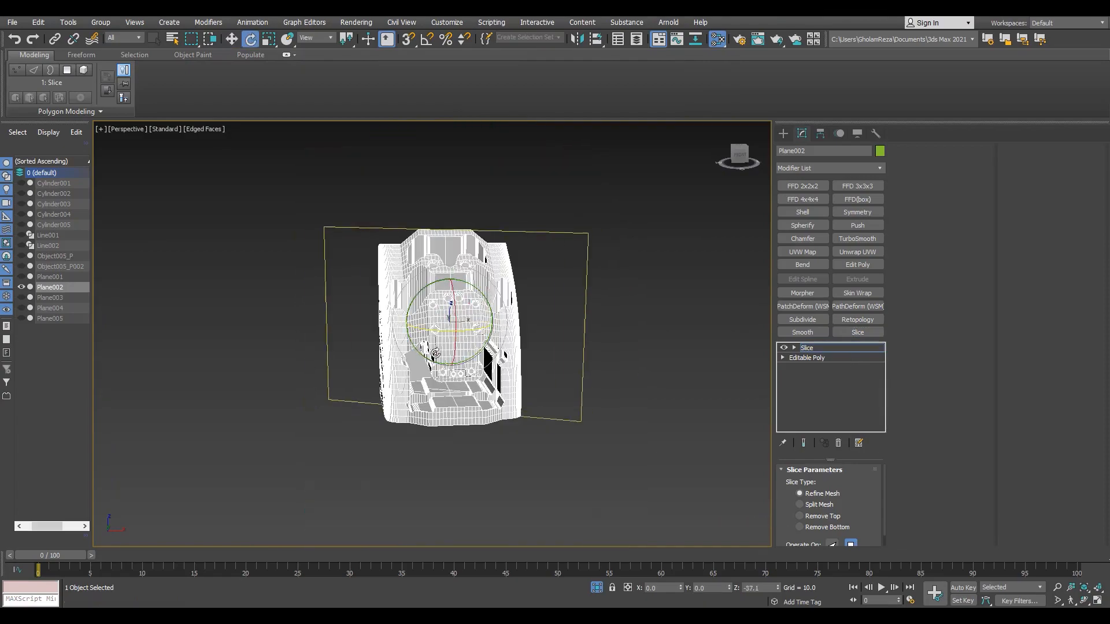
Step: Rotate the shell's slice plane onto the symmetry centreline and slice off one half with Remove Top
drag(428, 357, 423, 357)
scroll(445, 278, up, 4)
alt+middle_drag(454, 297, 413, 301)
click(820, 516)
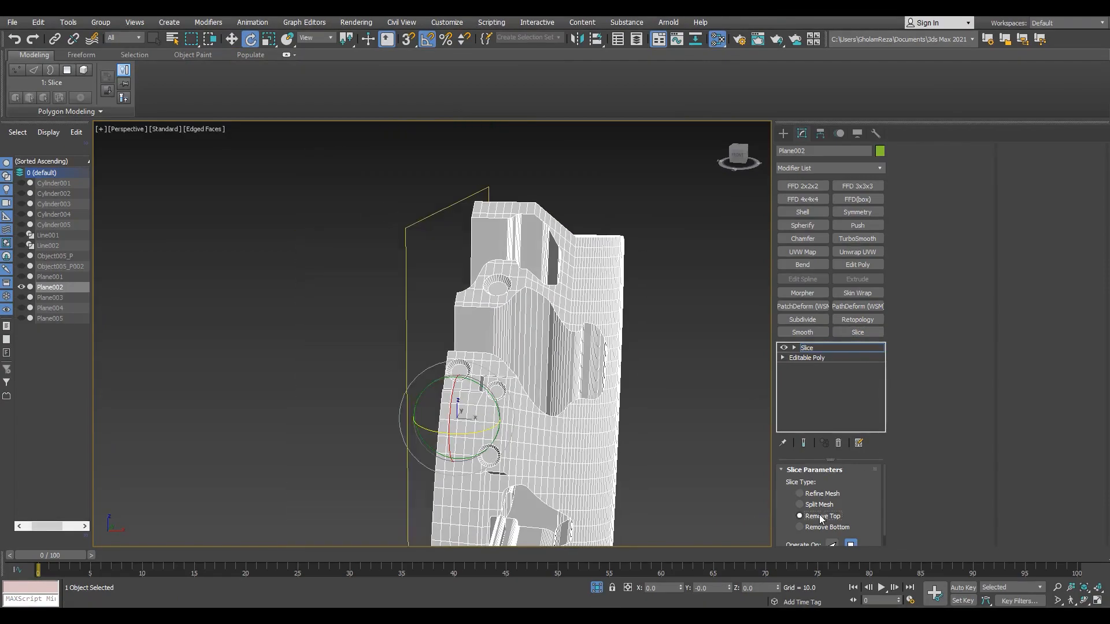
alt+middle_drag(577, 370, 505, 281)
scroll(486, 262, up, 3)
scroll(505, 282, down, 3)
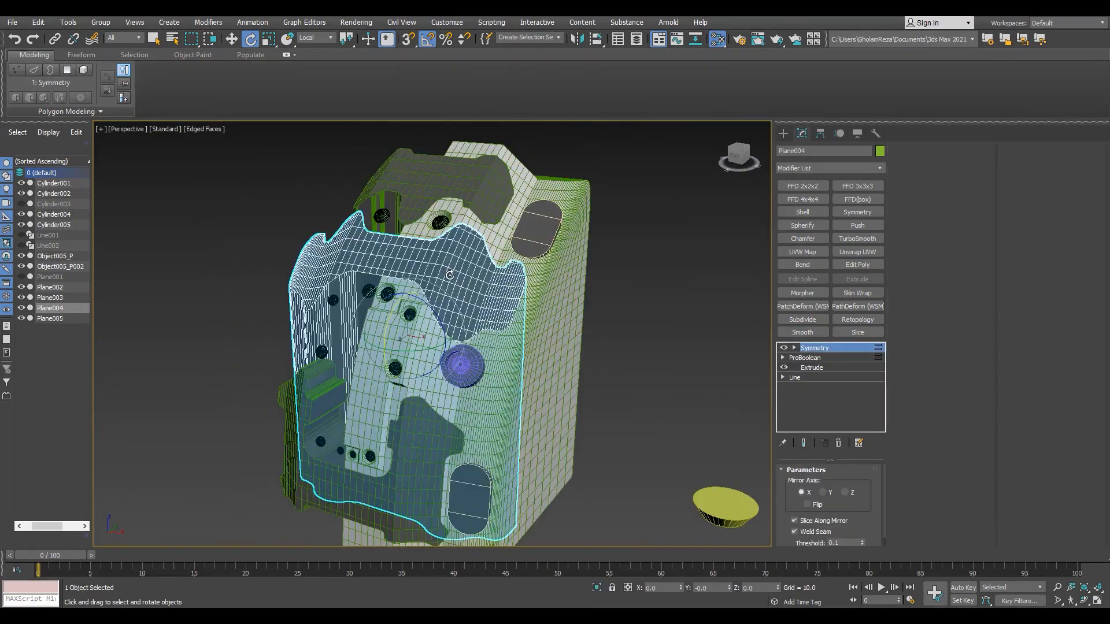
Step: Attach the other dark inset surfaces to the selected one and slice off one half with Remove Top
click(911, 247)
click(341, 469)
click(857, 331)
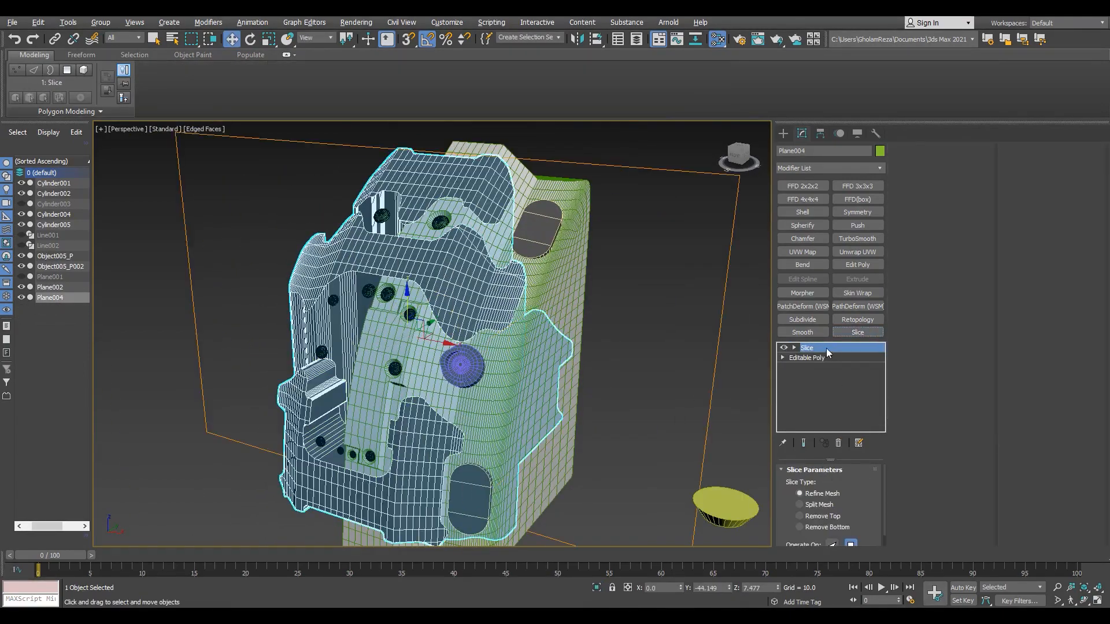
mouse_move(384, 367)
alt+middle_down()
mouse_move(441, 354)
mouse_move(357, 351)
mouse_move(180, 312)
mouse_move(375, 379)
alt+middle_up()
click(814, 517)
click(818, 517)
Step: Select the vertices of the inset mesh protruding behind the shell and move them forward along Y
key(F3)
click(815, 359)
key(1)
drag(612, 529, 529, 286)
key(w)
key(F3)
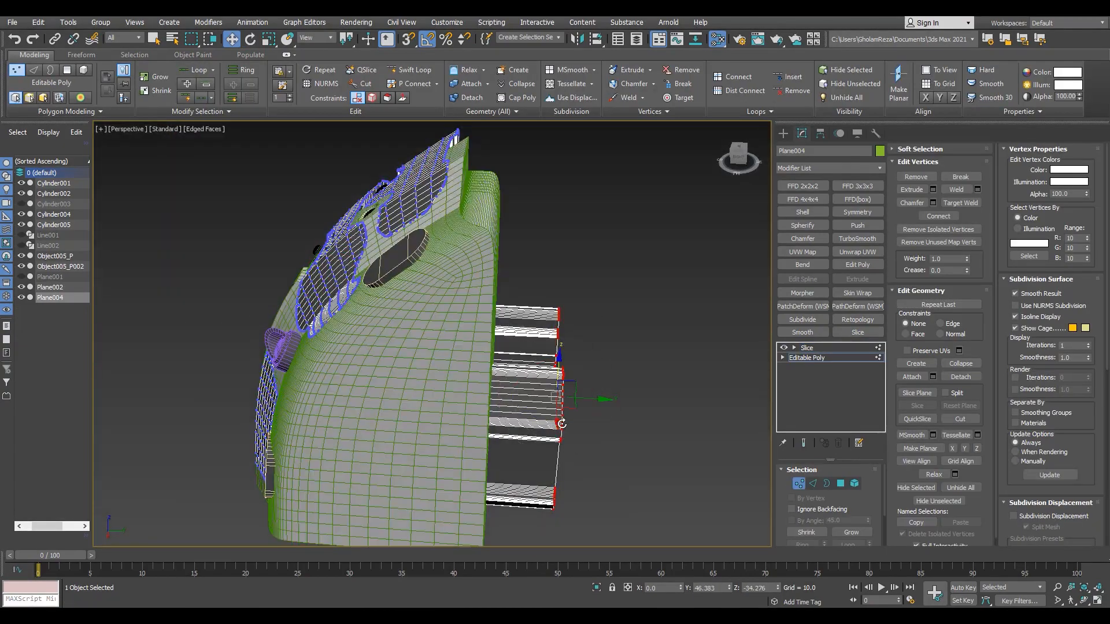
drag(562, 400, 525, 401)
key(F3)
key(F3)
alt+middle_drag(525, 401, 584, 431)
click(815, 348)
key(ctrl+e)
Step: Clear the selection and examine the halved model and its screws in plain shading
scroll(495, 314, down, 3)
alt+middle_drag(495, 313, 399, 364)
click(399, 364)
key(F4)
scroll(458, 328, up, 5)
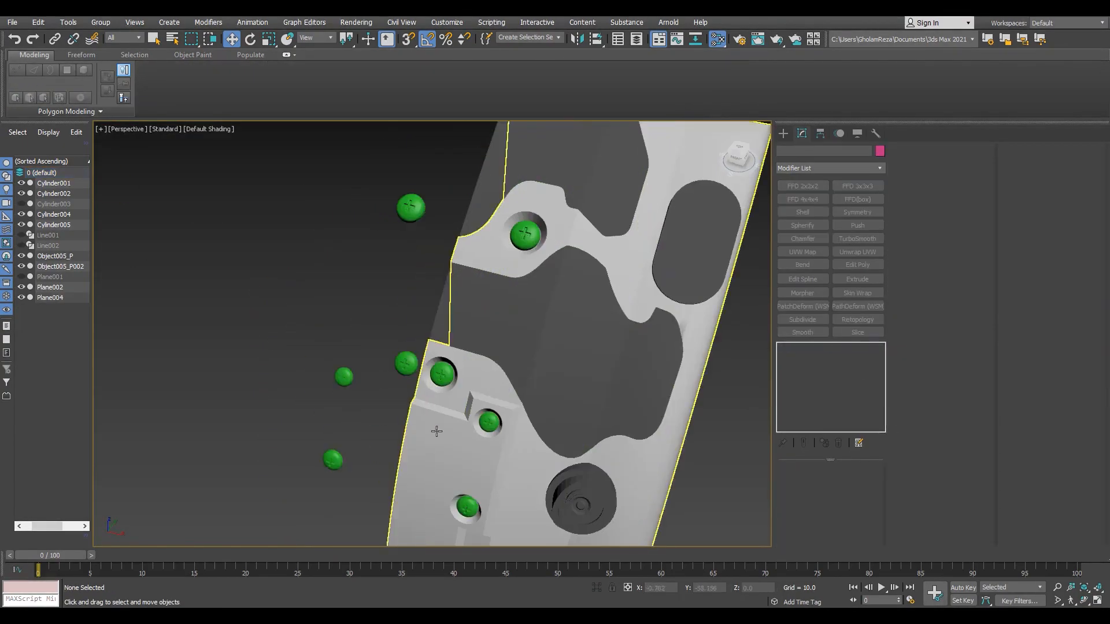
click(436, 432)
alt+middle_drag(436, 431, 451, 398)
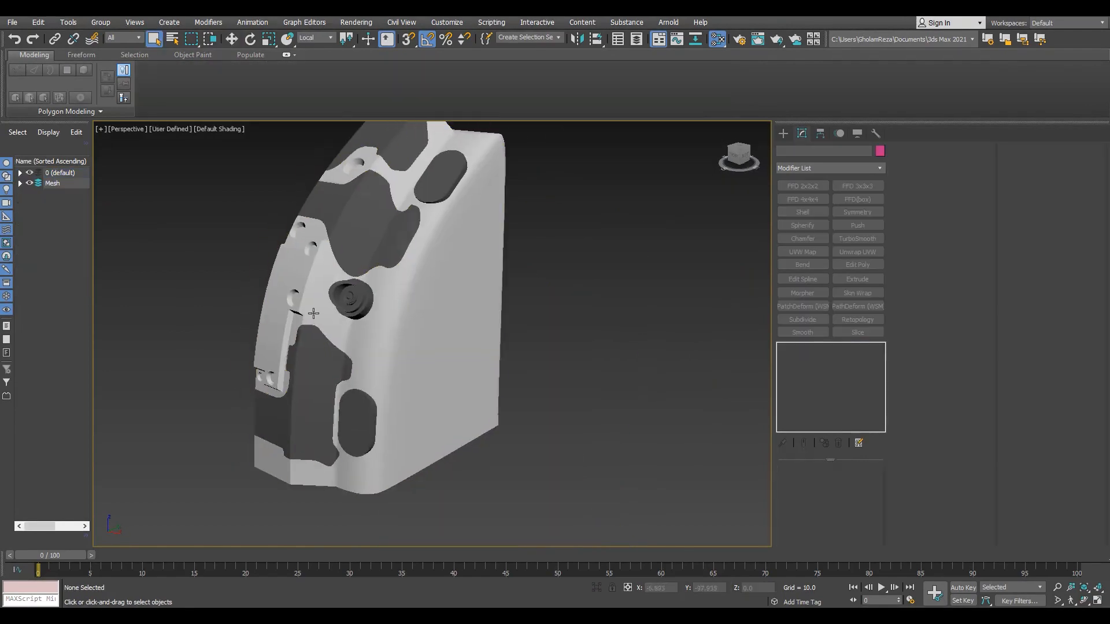
Step: Isolate the main body and the dark inset mesh in turn to examine them, and end isolation
click(412, 346)
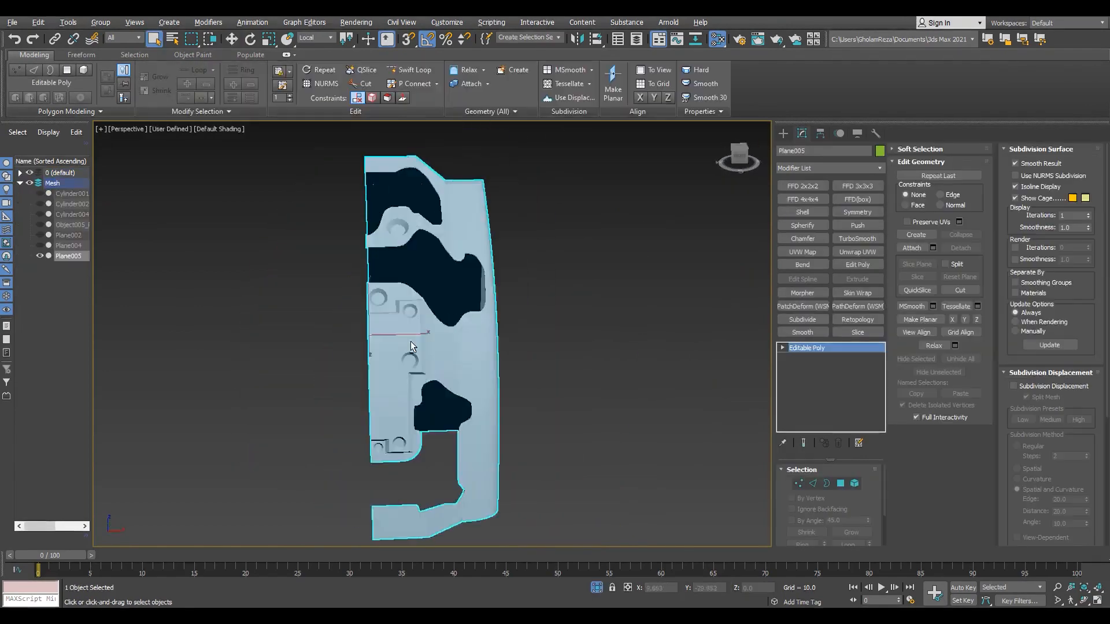
alt+middle_drag(411, 347, 454, 376)
key(alt+q)
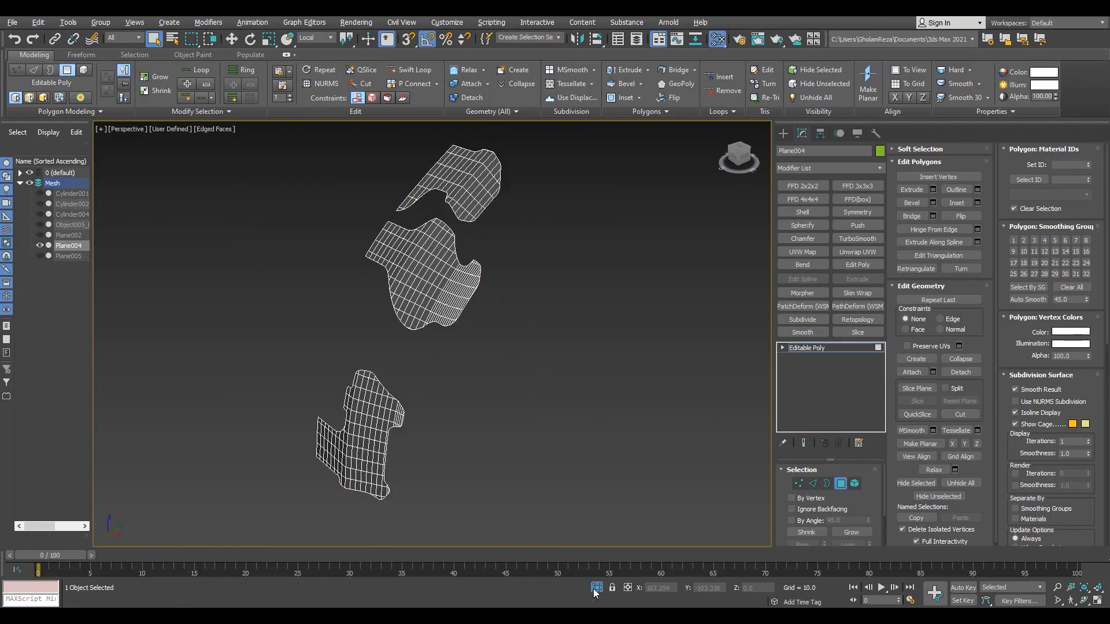
click(596, 587)
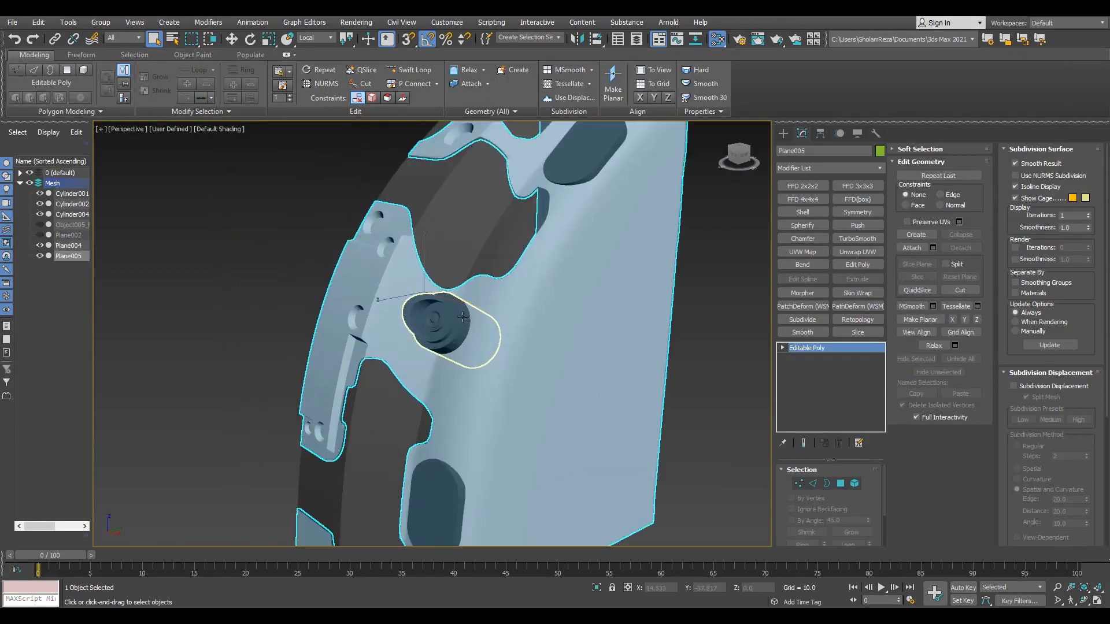
Step: Isolate the main body together with its round knob and two slot insets, leaving only the body selected
ctrl+click(462, 317)
ctrl+click(437, 497)
ctrl+click(584, 153)
key(alt+q)
click(498, 364)
Step: Combine the round knob and both slot insets with the main body using a ProBoolean union
click(778, 133)
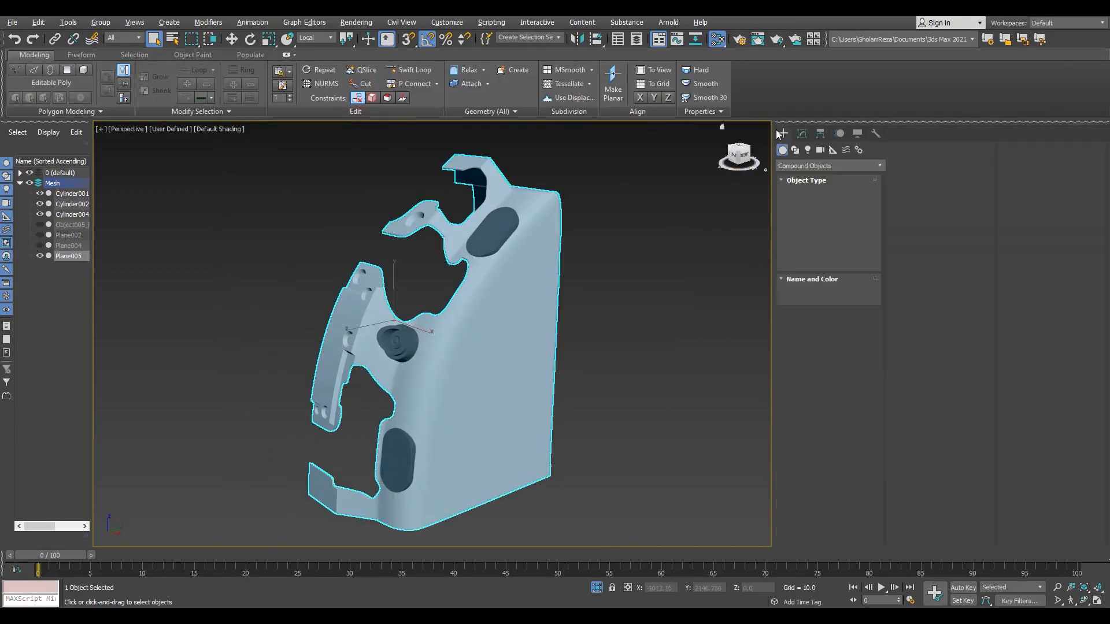
click(850, 251)
scroll(378, 410, up, 3)
click(479, 477)
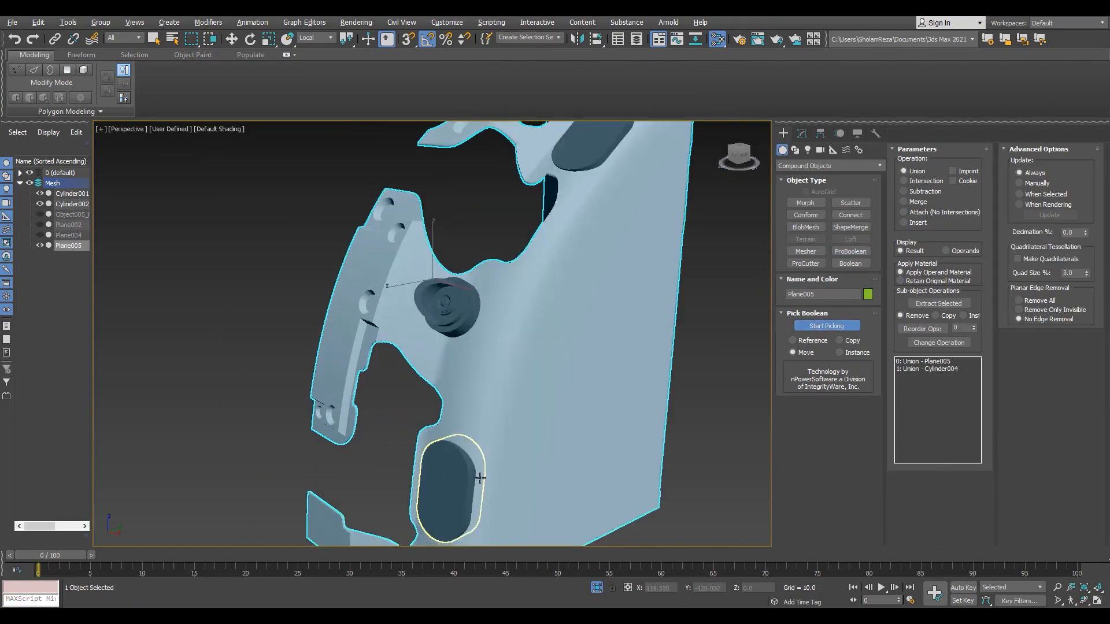
click(585, 157)
Step: Add an Edit Poly modifier on top of the combined body's ProBoolean
alt+middle_drag(289, 324, 270, 337)
click(802, 134)
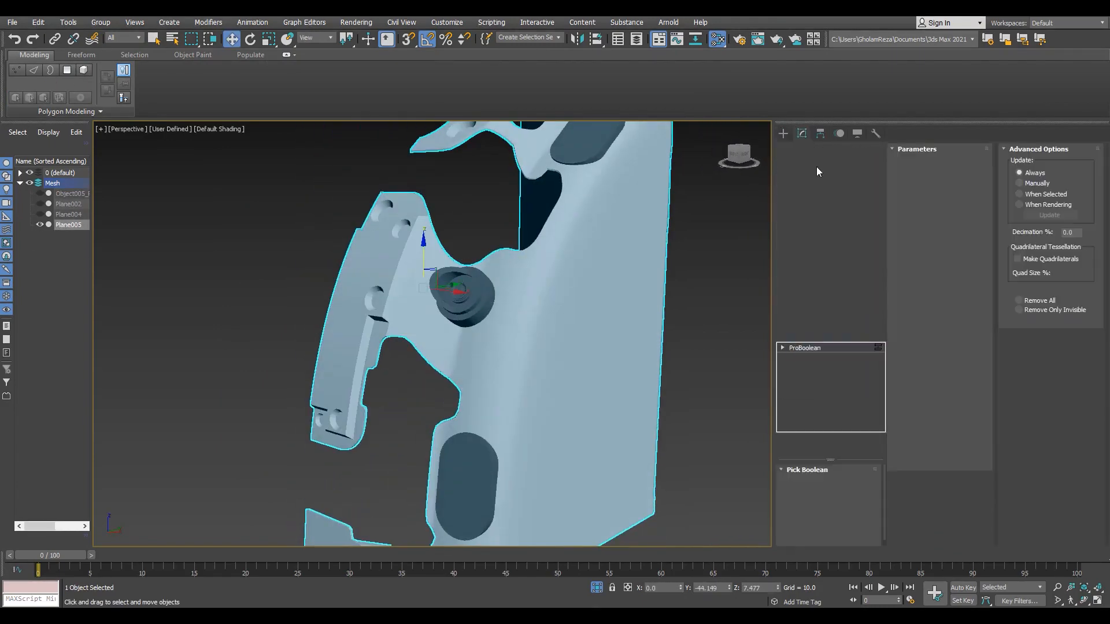
click(820, 319)
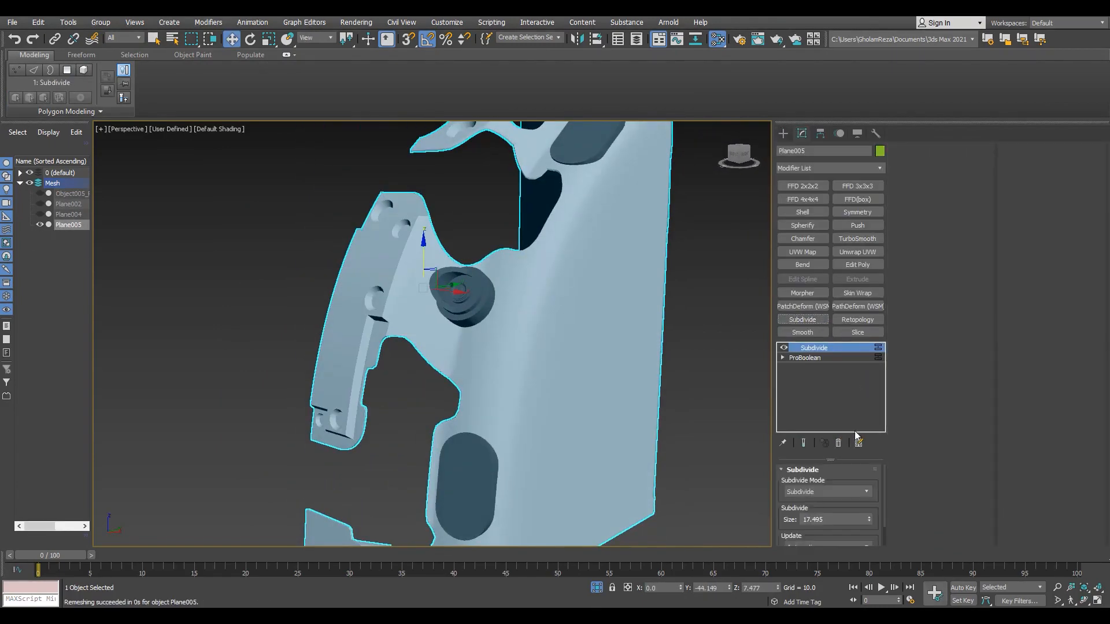
click(838, 442)
click(857, 265)
Step: Rework the body's smoothing groups, selecting the slot inset's side walls by angle 25 and auto smoothing them at 45
scroll(439, 300, up, 4)
click(952, 163)
key(ctrl+a)
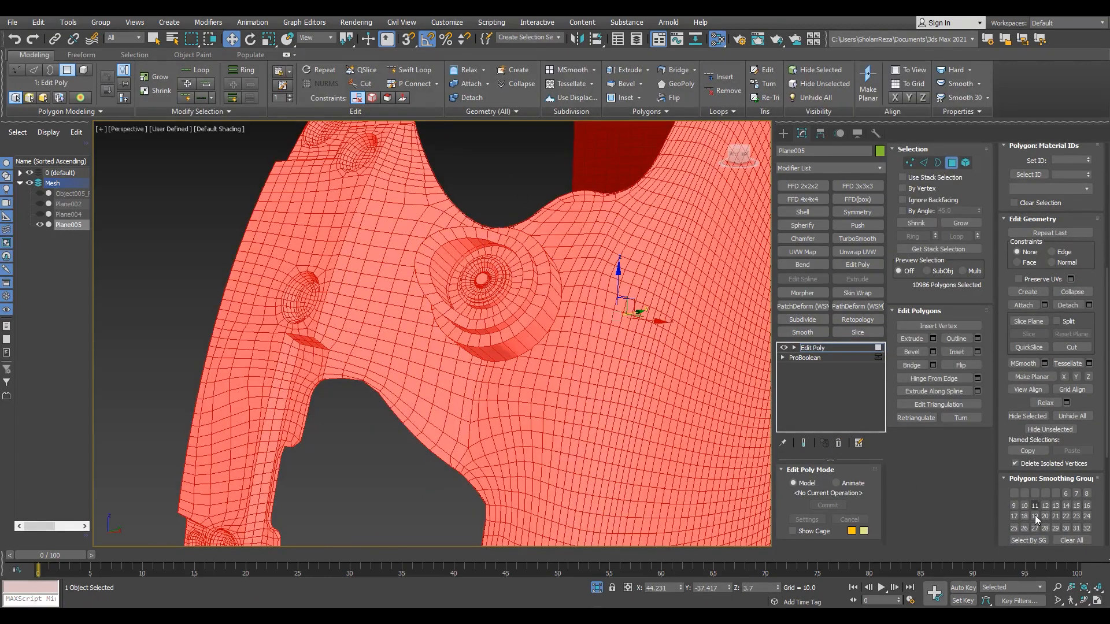
scroll(1036, 520, down, 1)
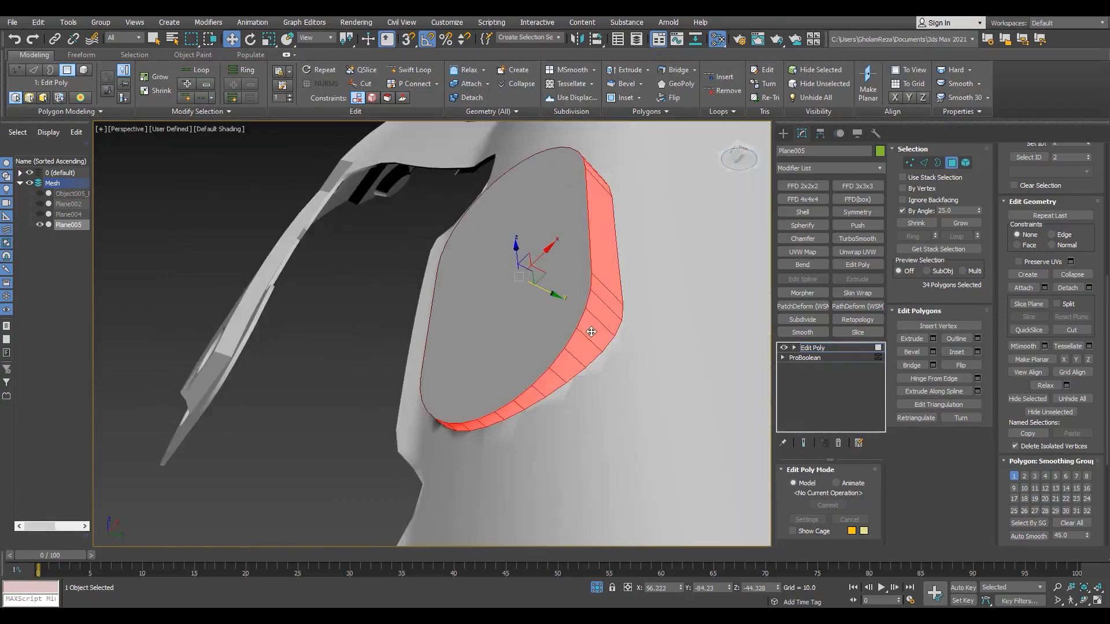
key(F4)
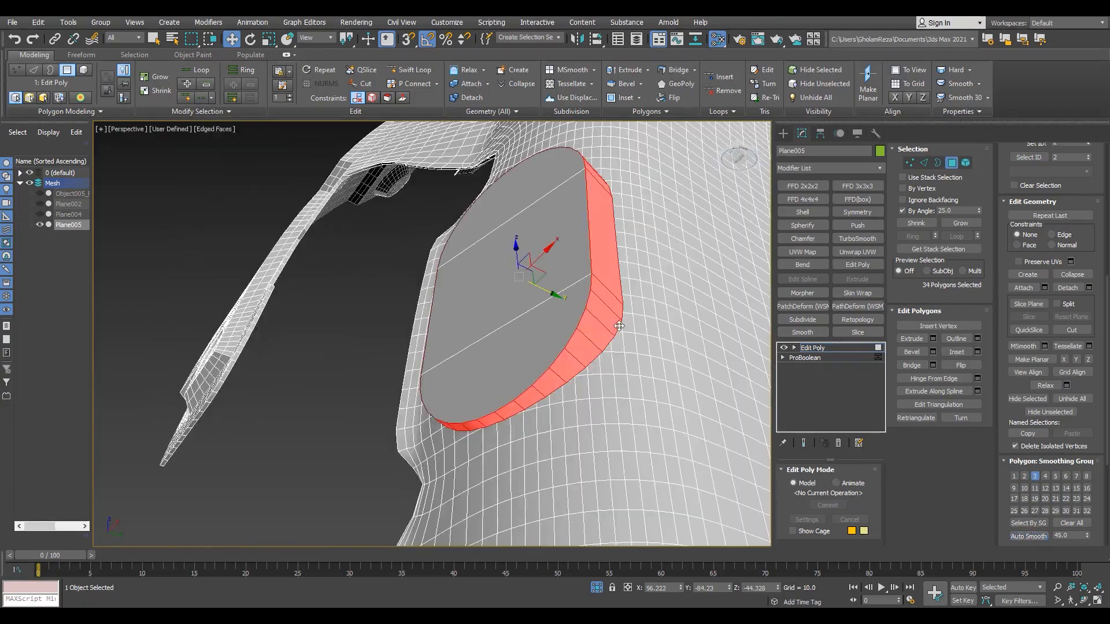
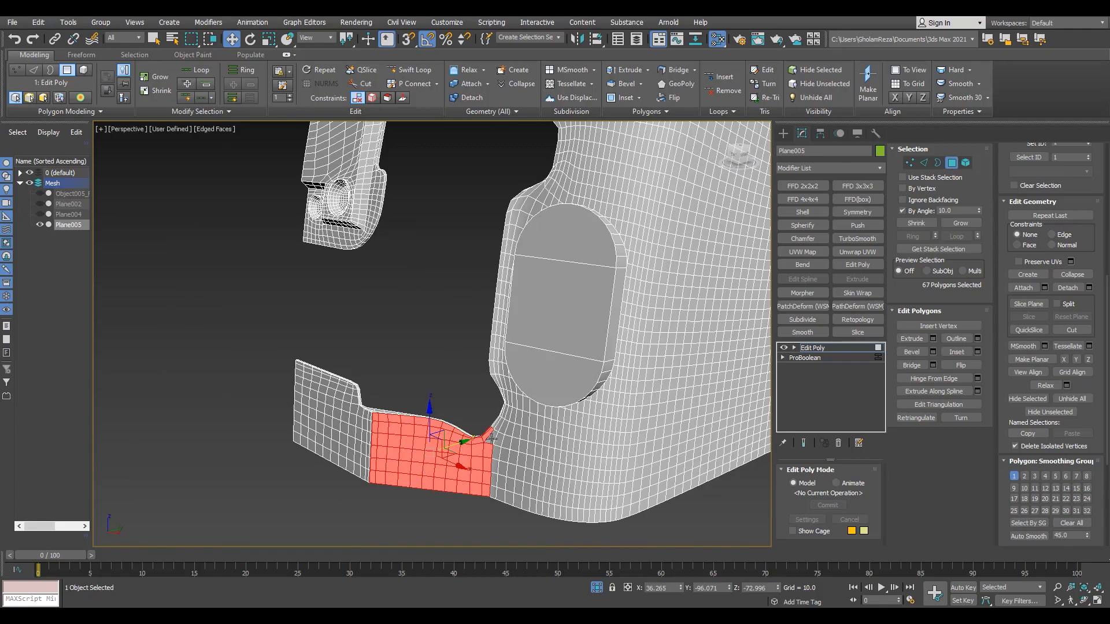
Step: Leave polygon editing and apply a Subdivide modifier to the combined body
click(809, 348)
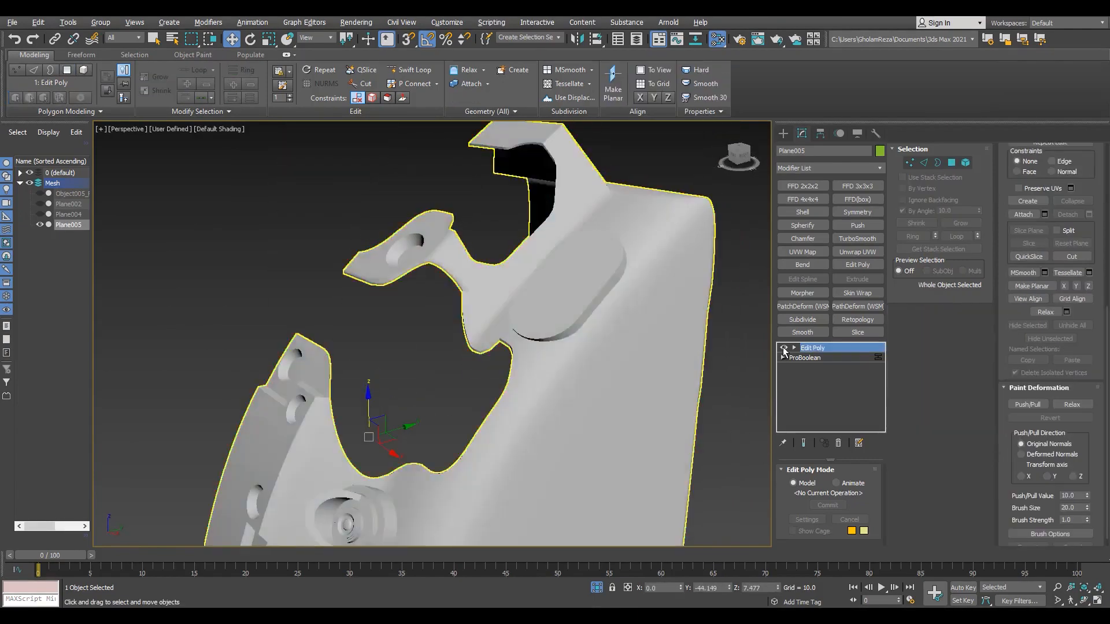
click(801, 319)
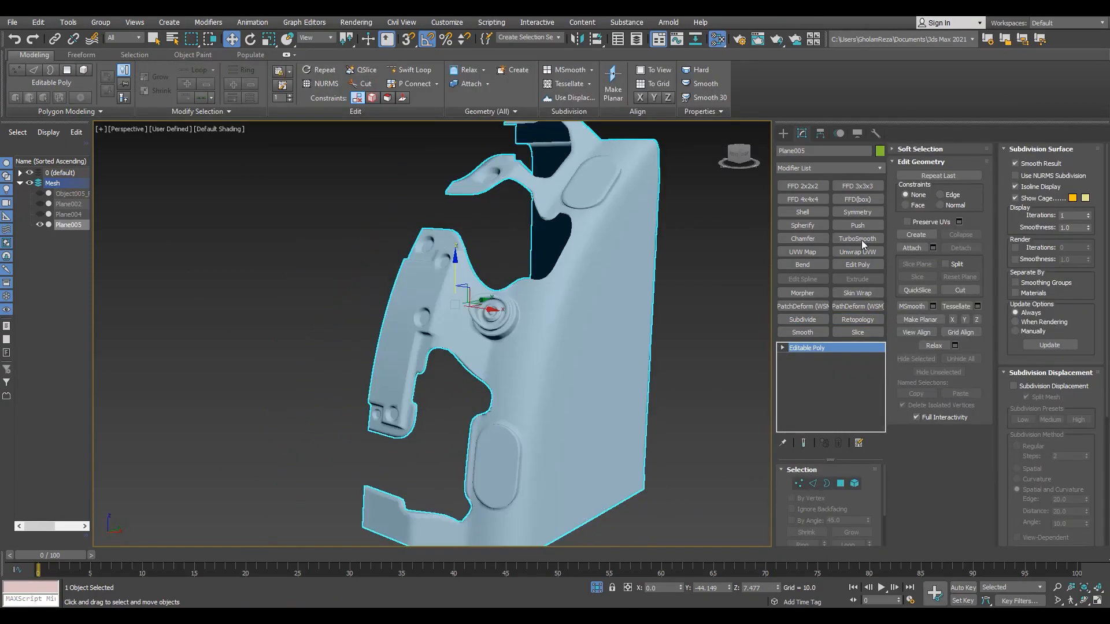
Step: Mirror the collapsed body across X with a Symmetry modifier and bring the hidden parts back into view
click(863, 244)
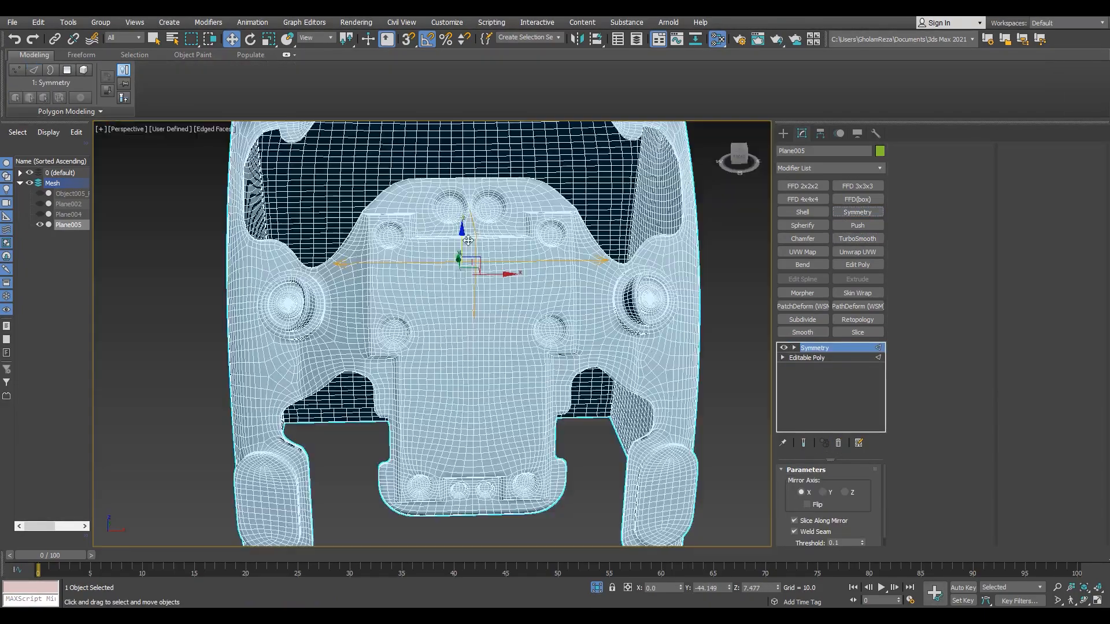
click(817, 505)
click(815, 506)
click(39, 204)
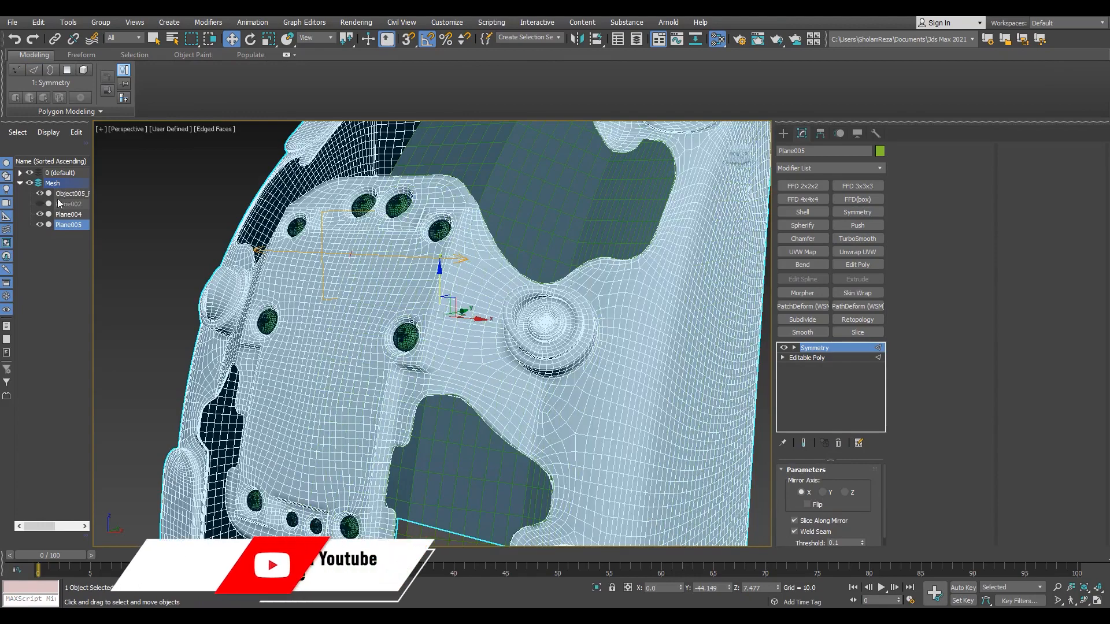